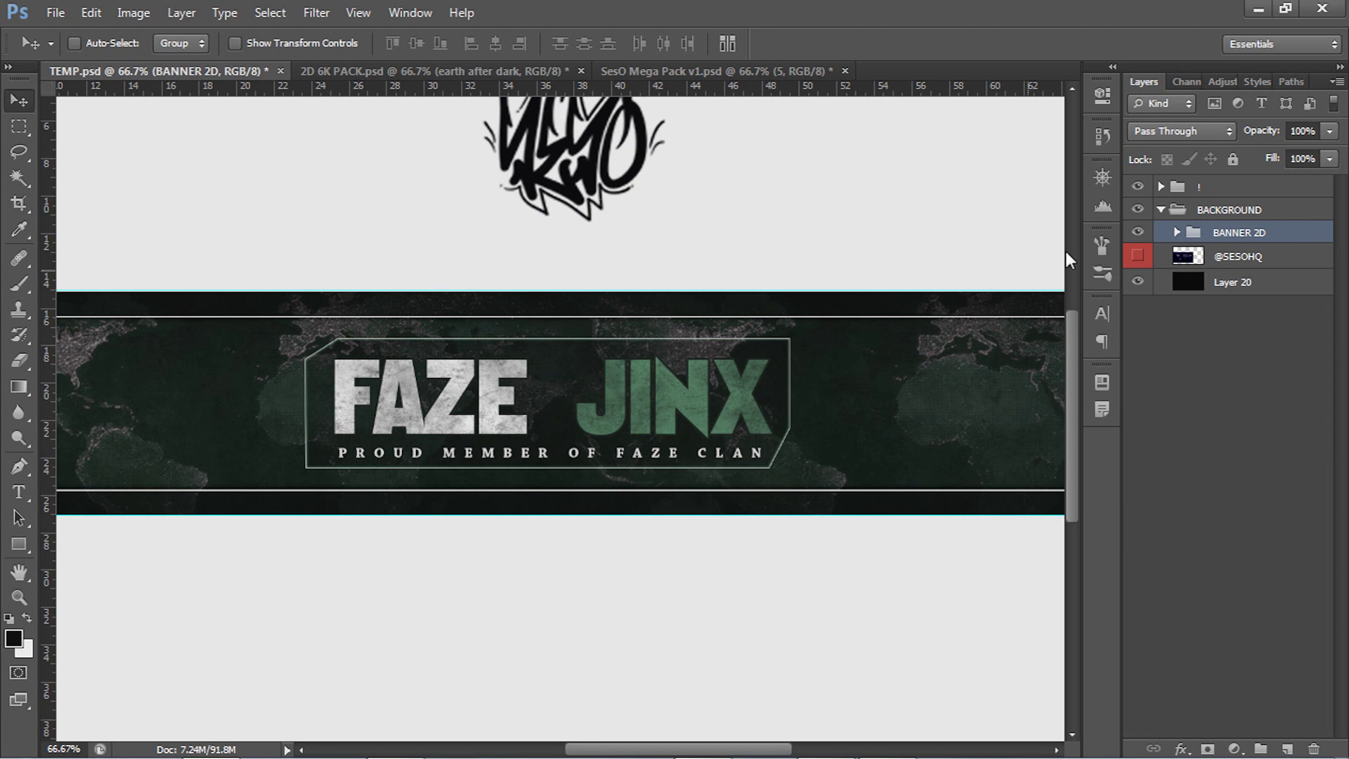
{"action": "left_click", "coordinate": [1138, 232]}
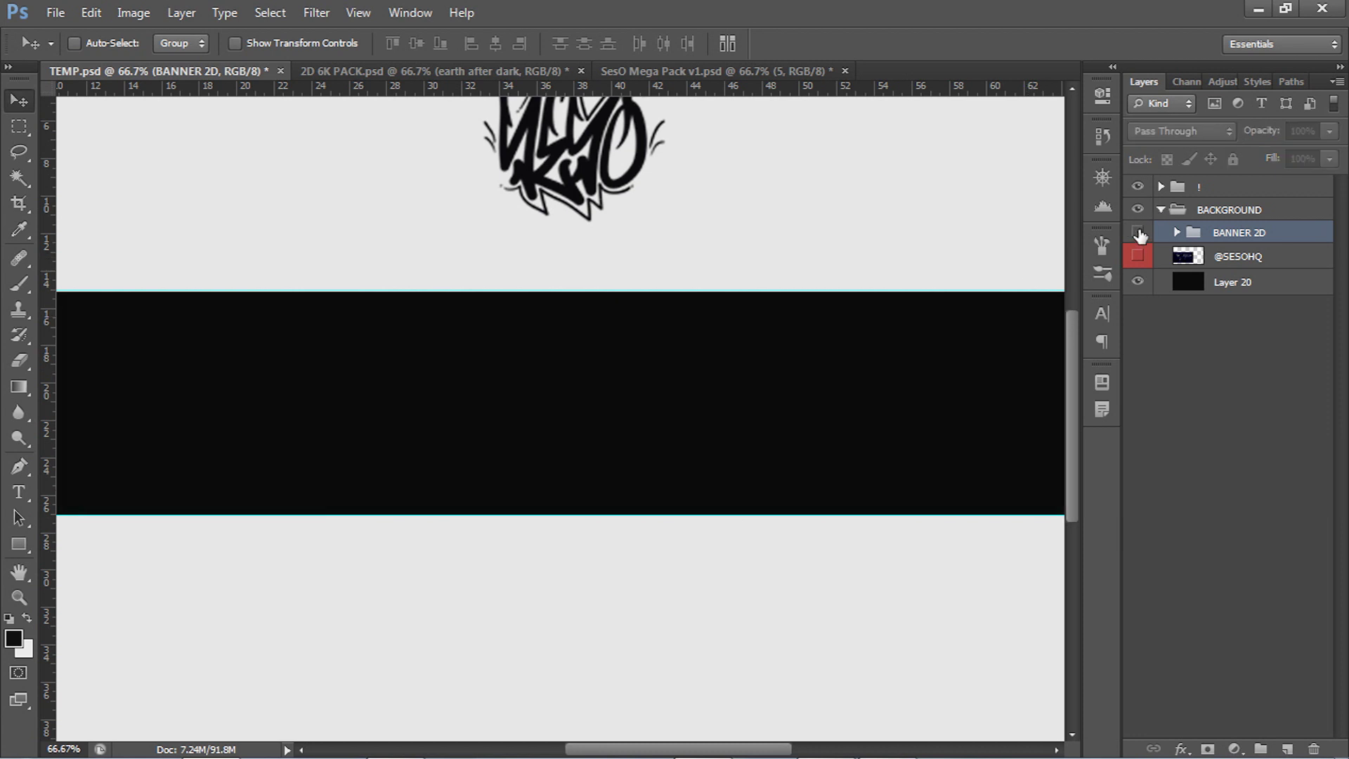
{"action": "left_click", "coordinate": [1137, 256]}
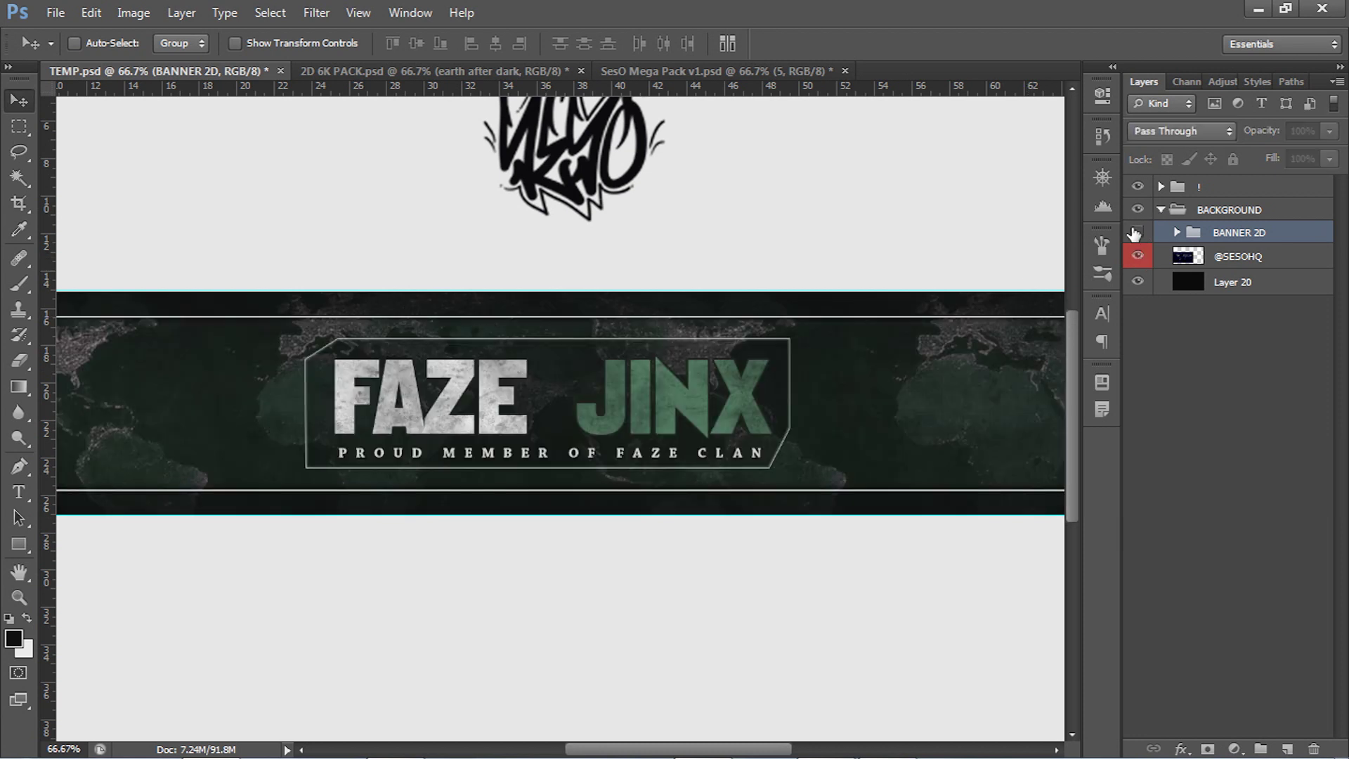
{"action": "left_click", "coordinate": [1137, 232]}
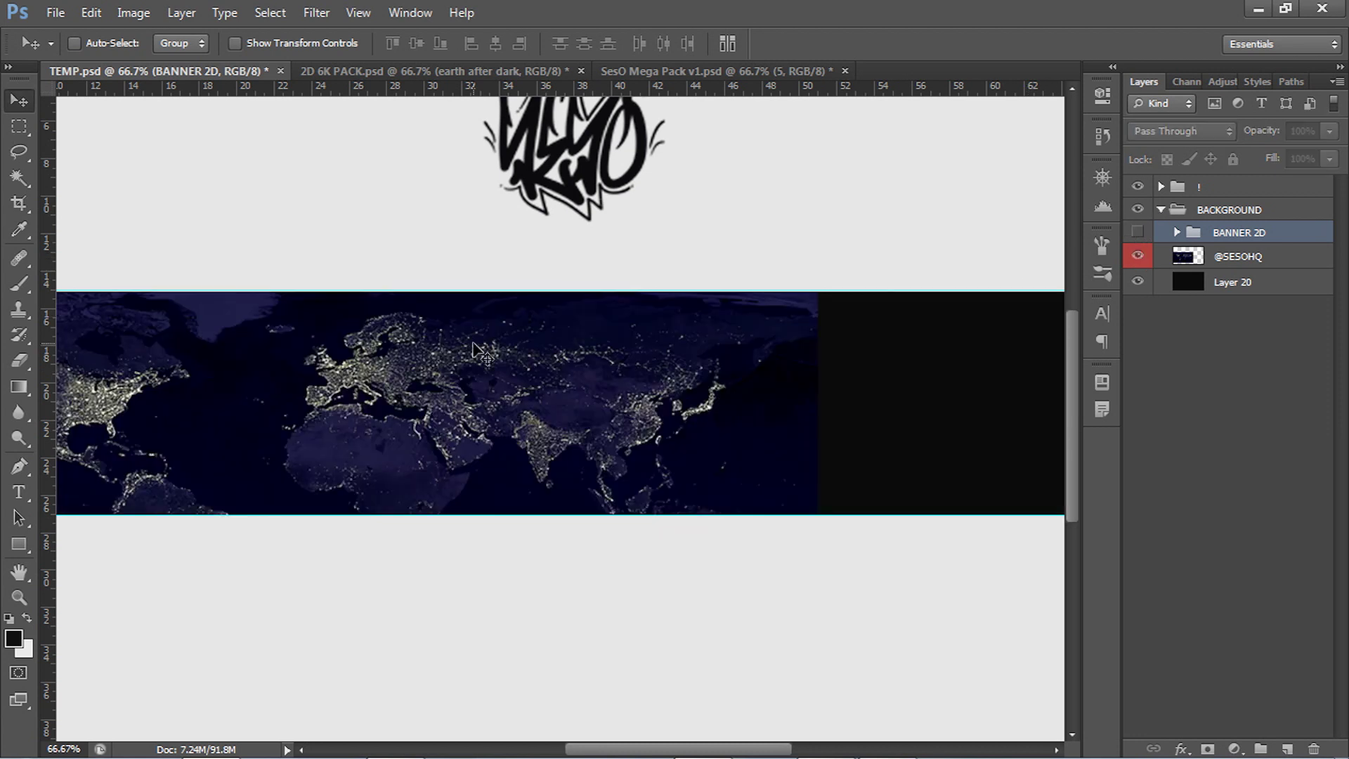
{"action": "left_click", "coordinate": [1138, 232]}
{"action": "left_click", "coordinate": [1138, 257]}
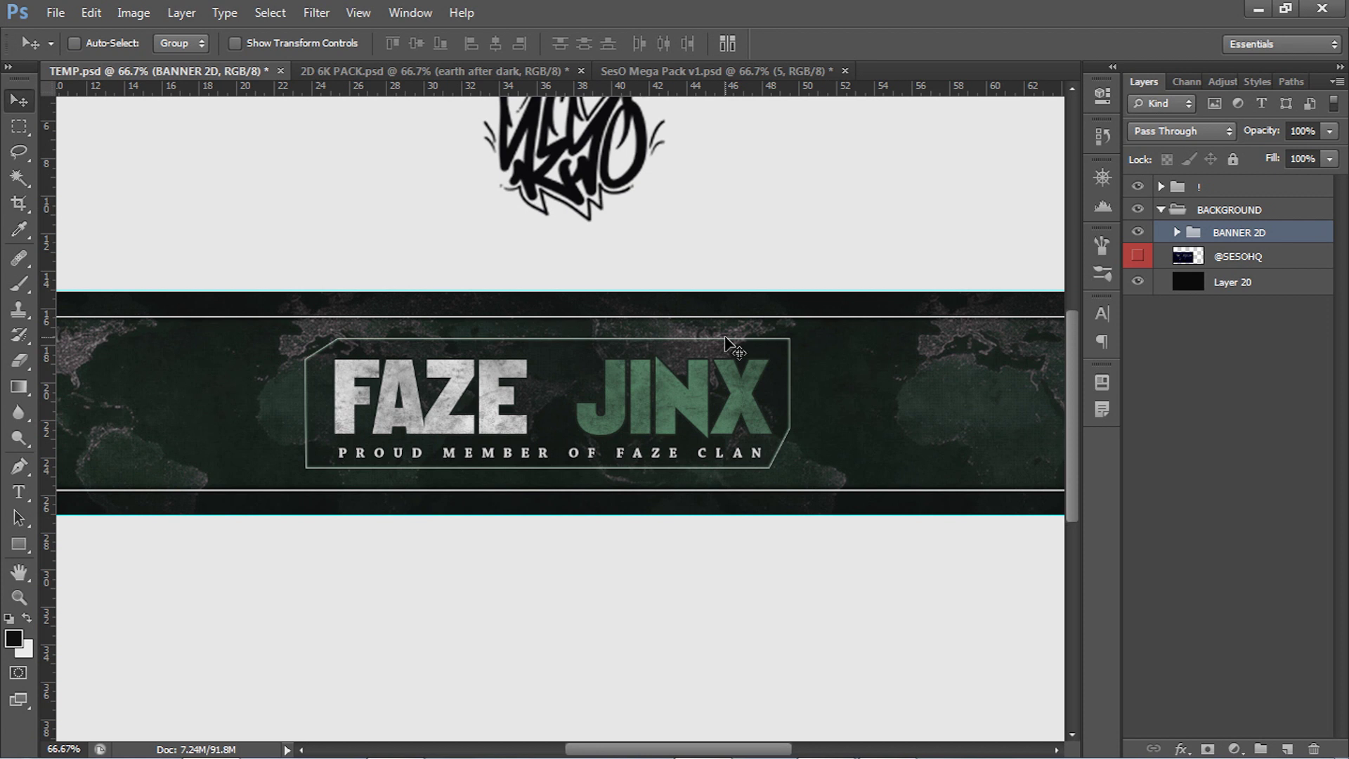
{"action": "key", "text": "ctrl+minus"}
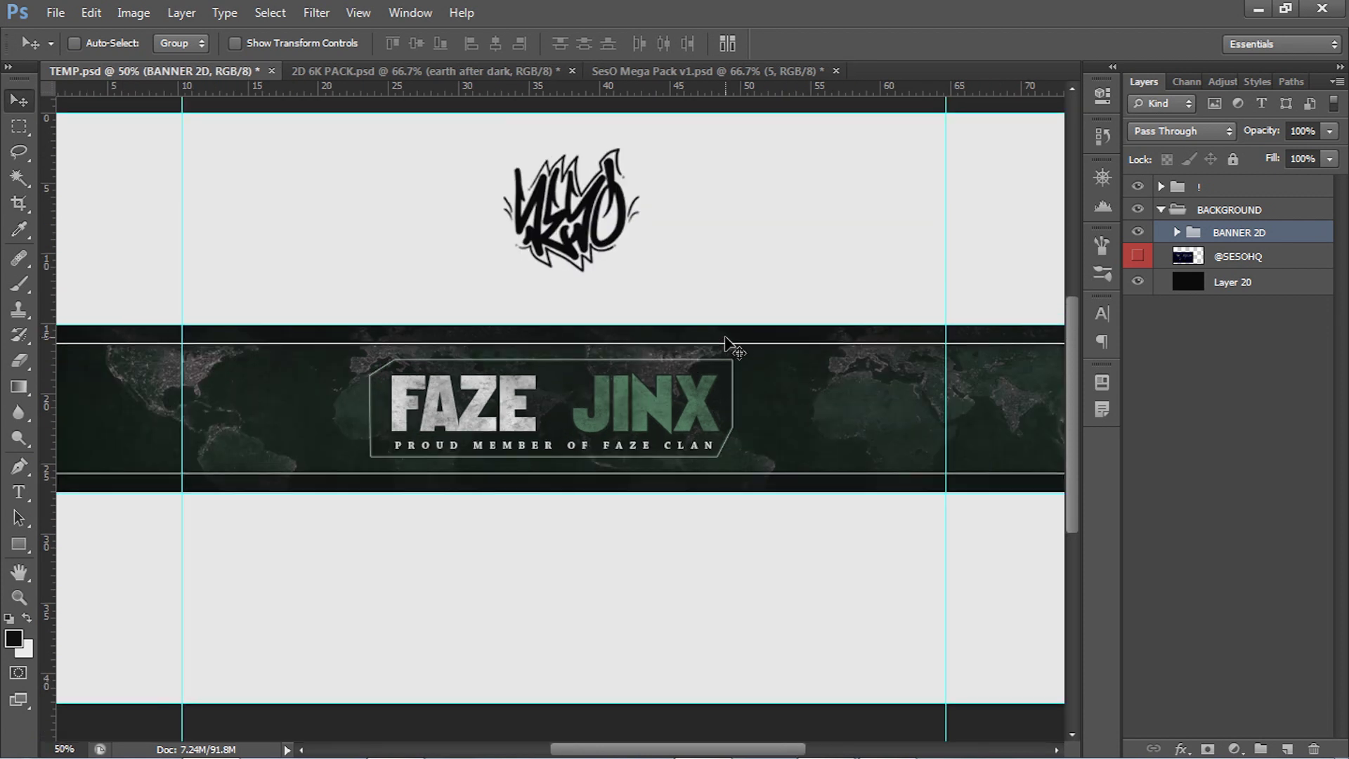
{"action": "left_click", "coordinate": [1138, 232]}
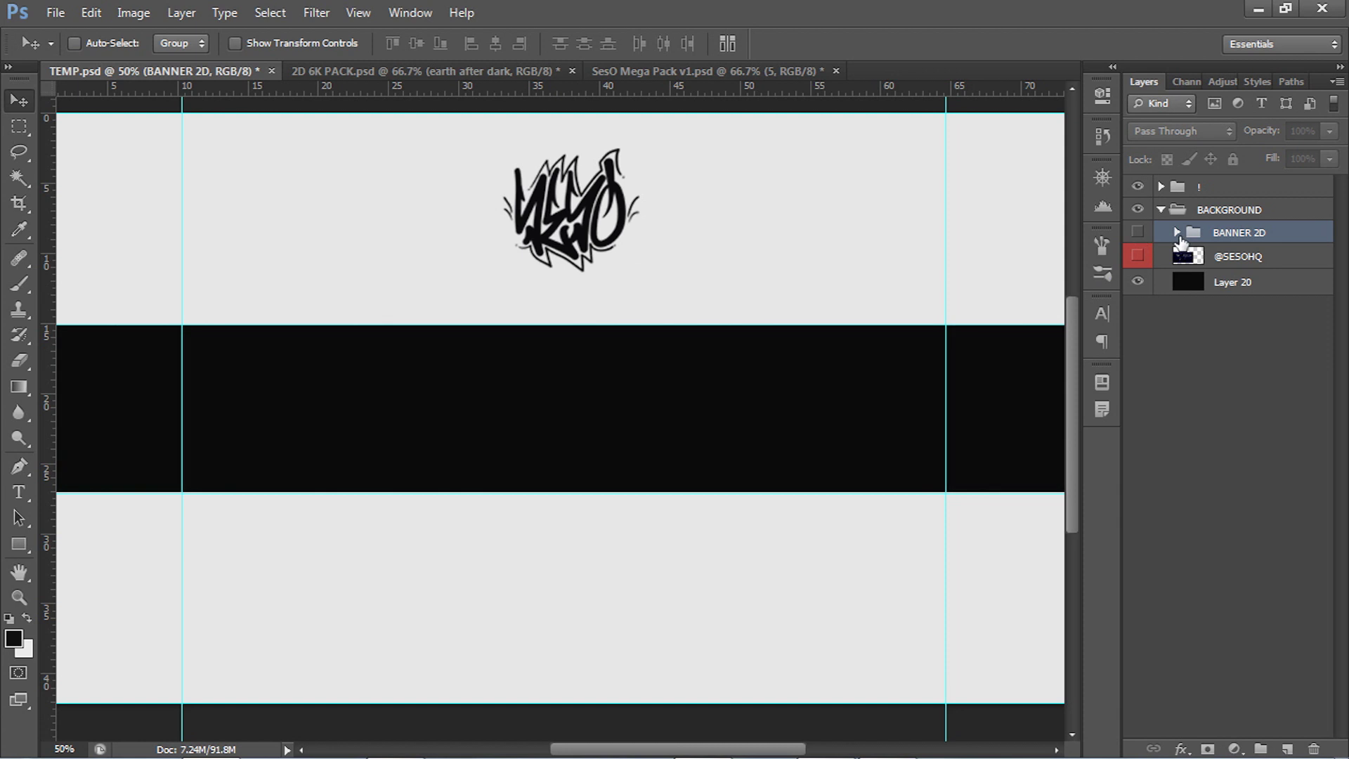
{"action": "left_click", "coordinate": [1235, 258]}
{"action": "left_click", "coordinate": [1136, 257]}
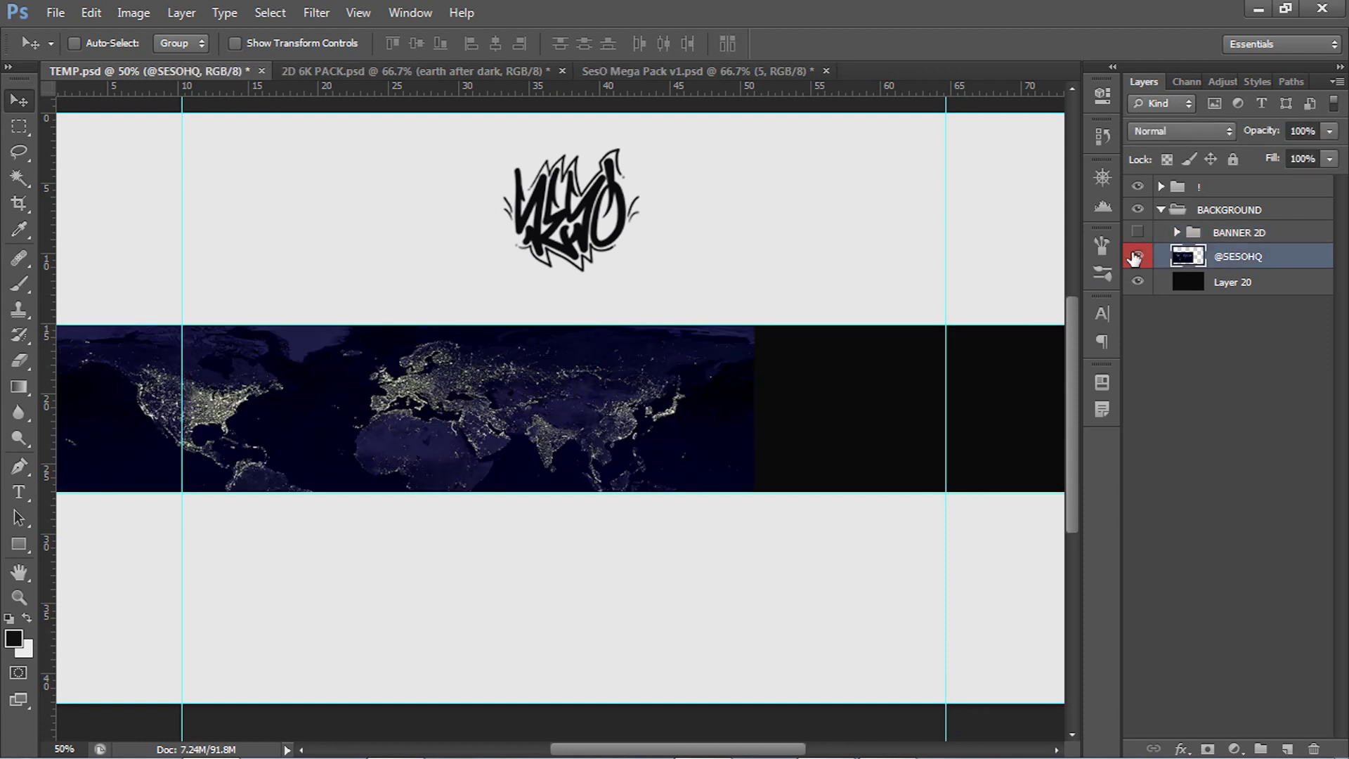
{"action": "key", "text": "ctrl+minus"}
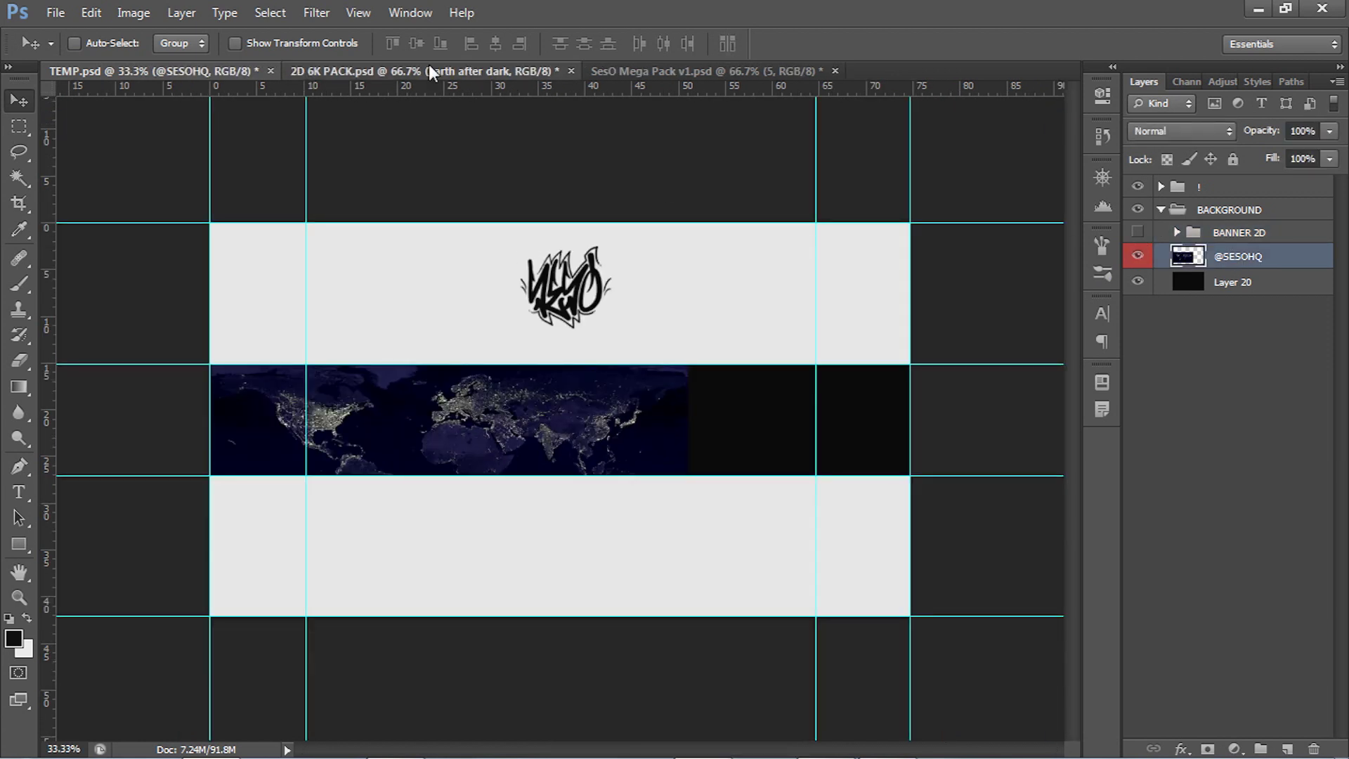
View the earth after dark background in 2D 6K PACK.psd and return to TEMP.psd
{"action": "left_click", "coordinate": [428, 66]}
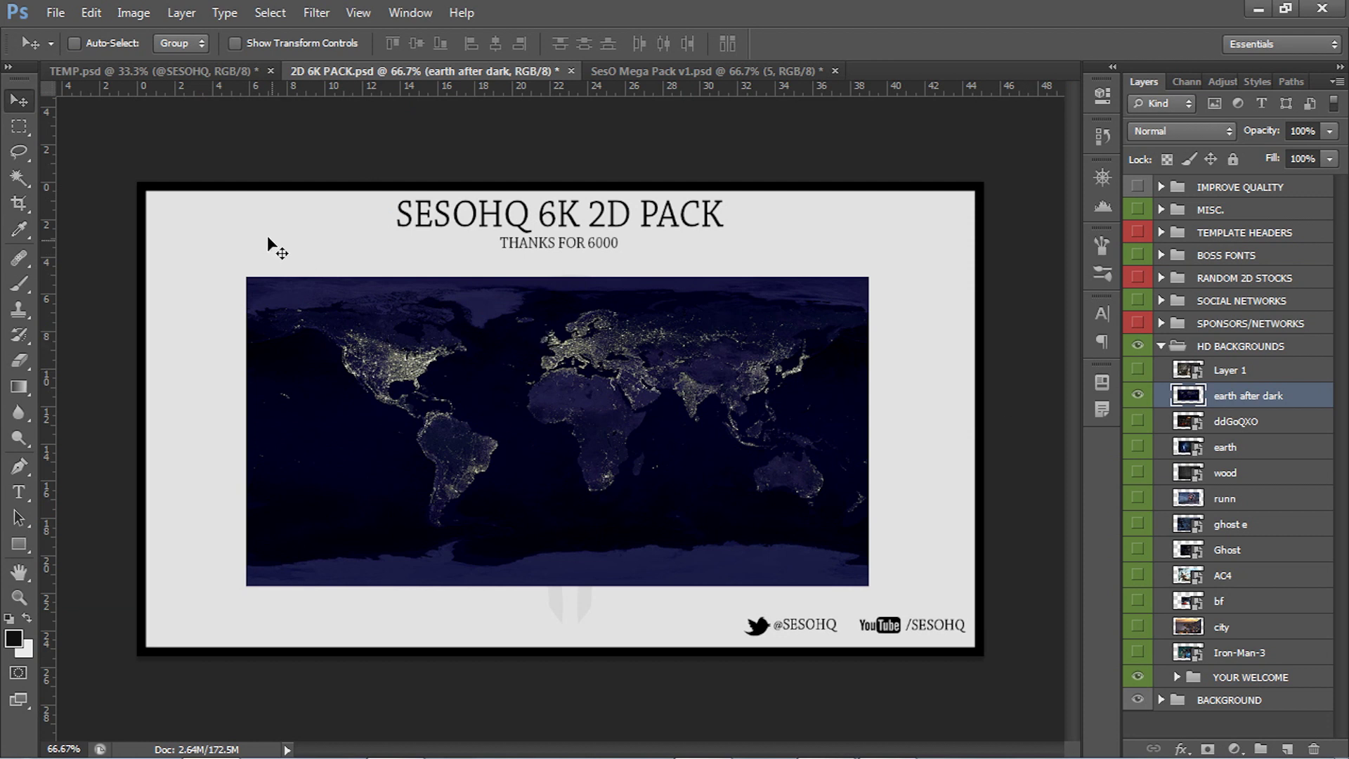
{"action": "left_click", "coordinate": [125, 74]}
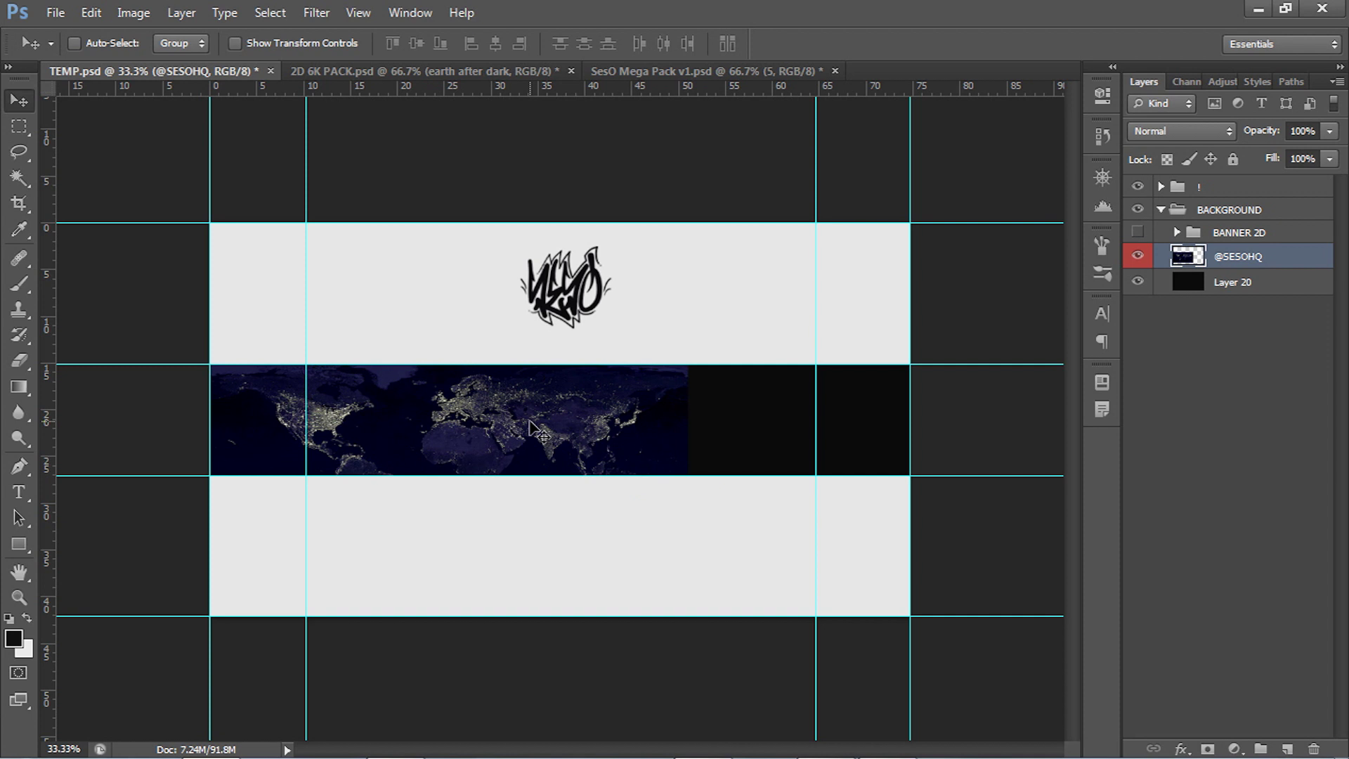
{"action": "left_click_drag", "start_coordinate": [407, 415], "coordinate": [680, 415]}
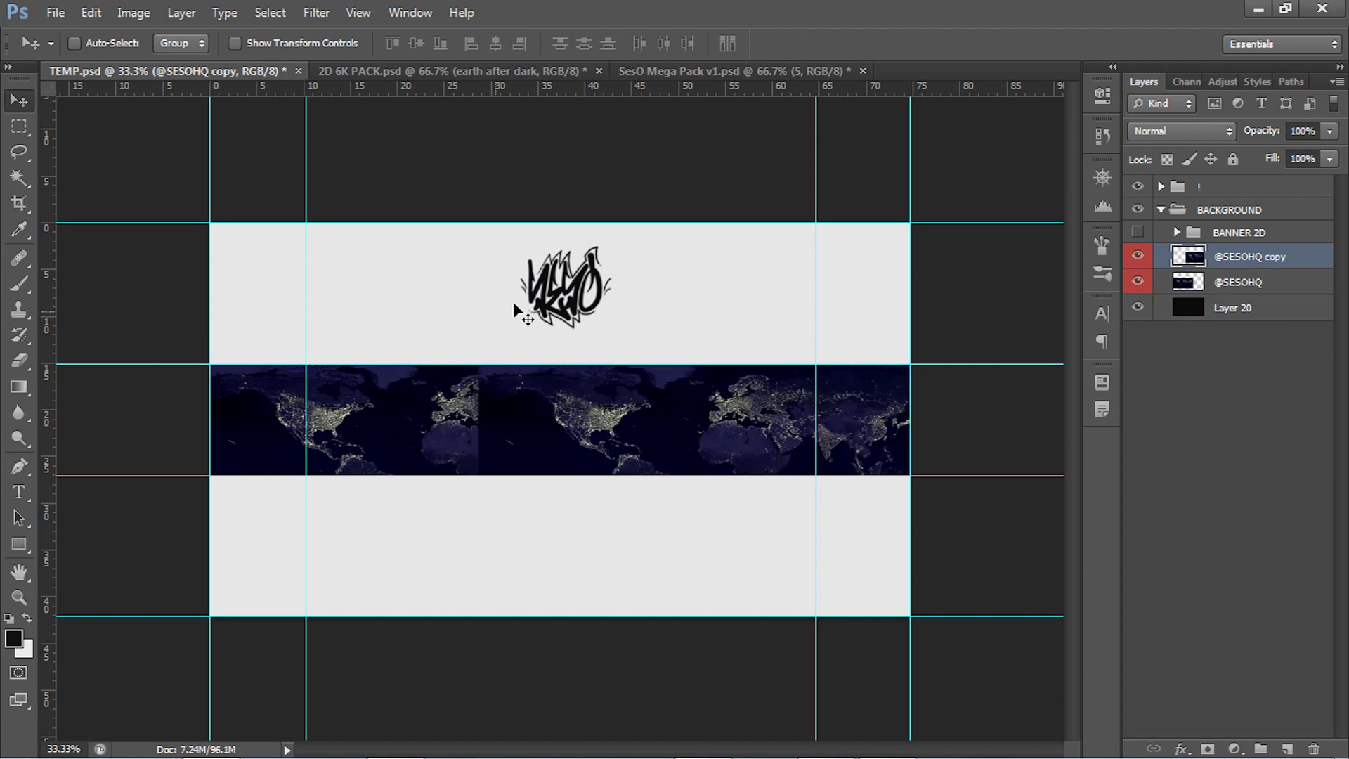
{"action": "key", "text": "e"}
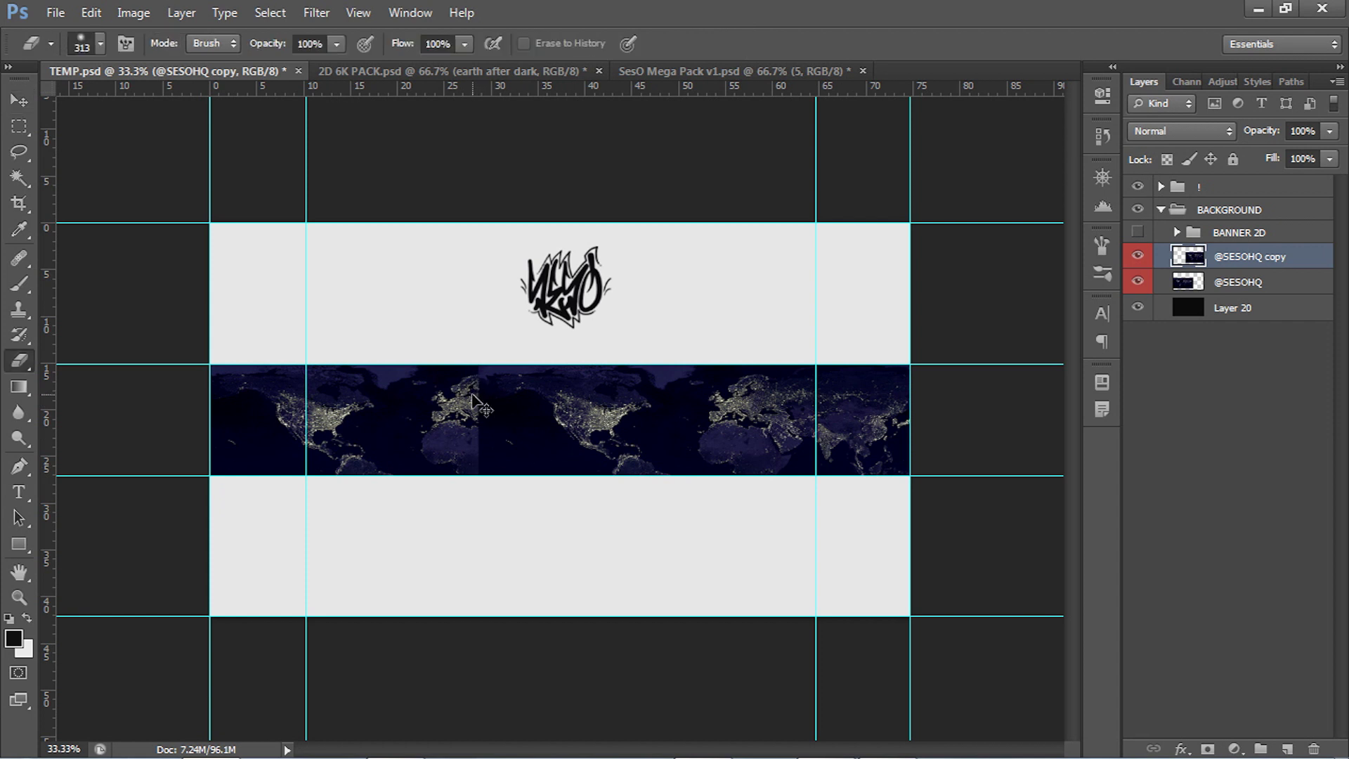
{"action": "right_click", "coordinate": [472, 394], "text": "alt"}
{"action": "mouse_move", "coordinate": [491, 396]}
{"action": "left_mouse_down"}
{"action": "mouse_move", "coordinate": [471, 416]}
{"action": "mouse_move", "coordinate": [463, 375]}
{"action": "mouse_move", "coordinate": [537, 473]}
{"action": "left_mouse_up"}
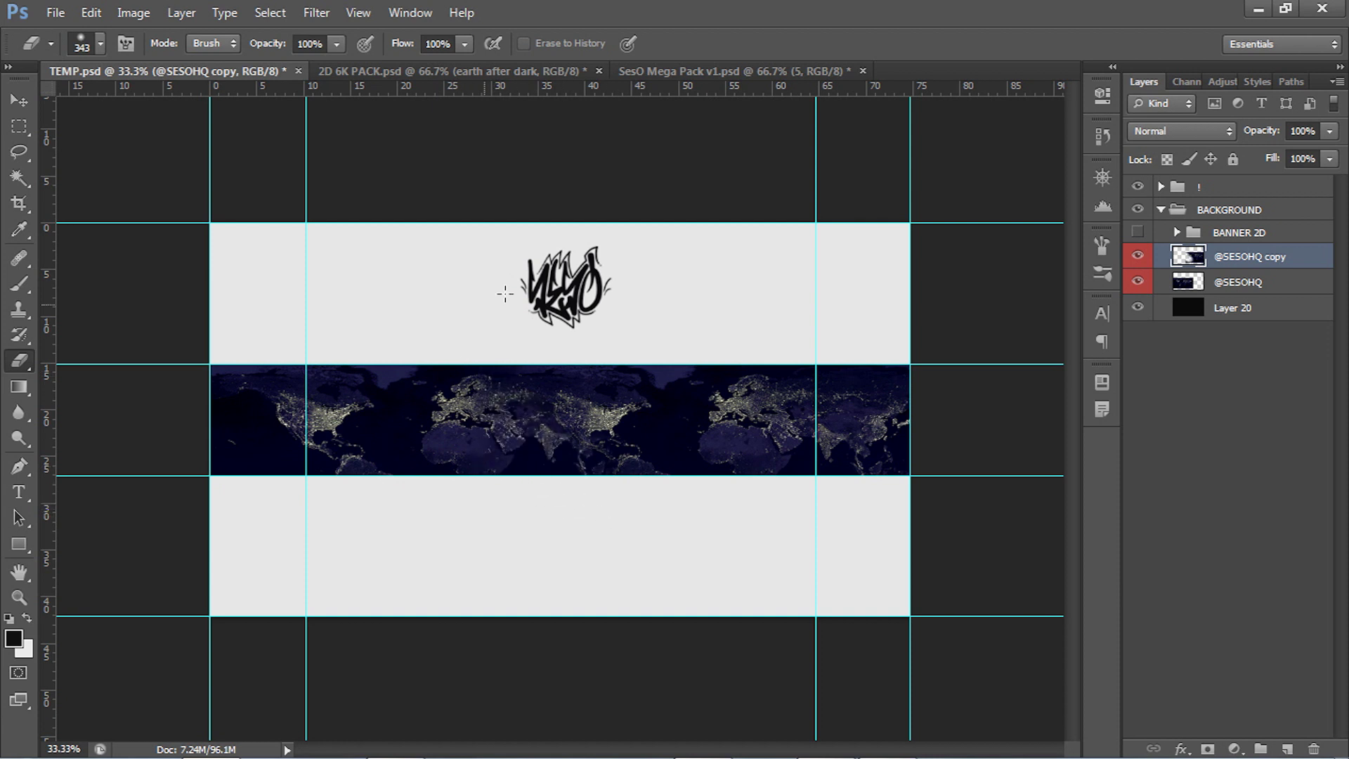
{"action": "key", "text": "v"}
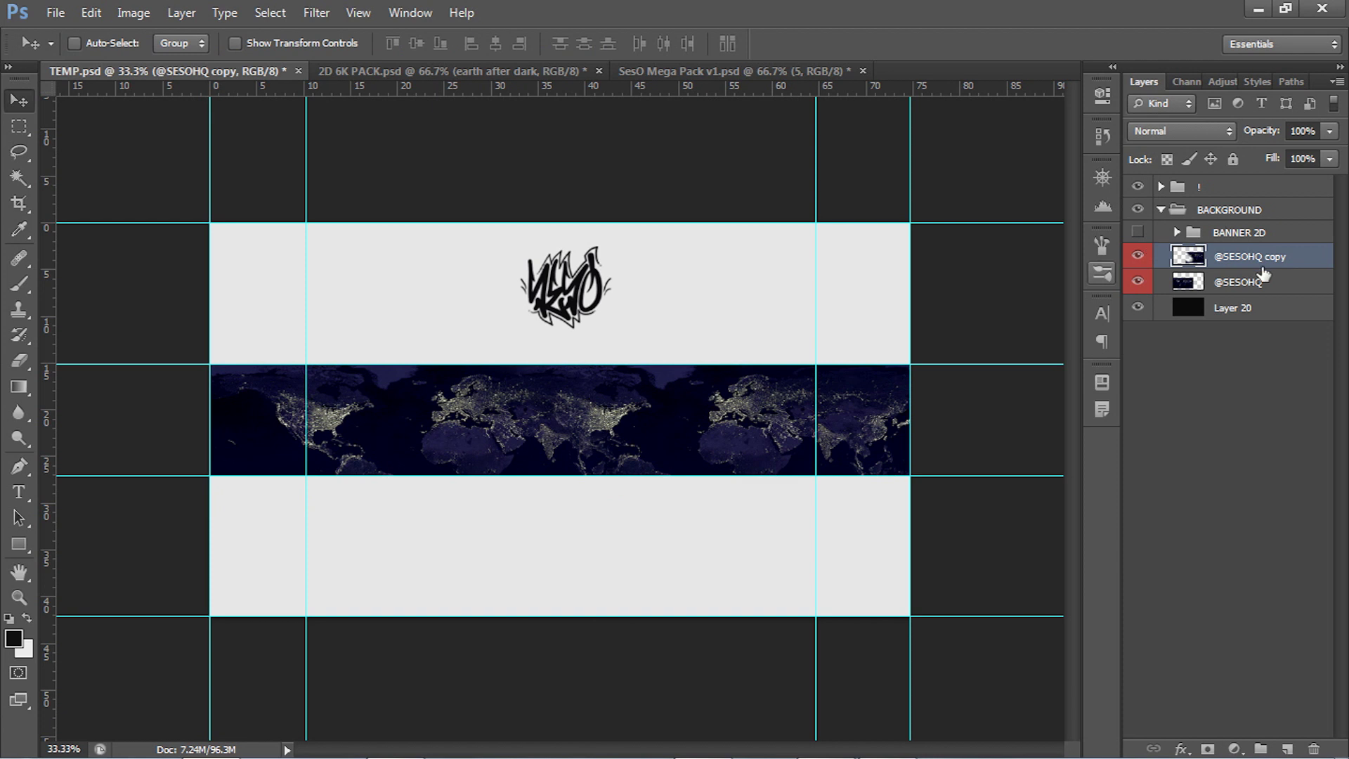
{"action": "left_click", "coordinate": [1263, 282], "text": "shift"}
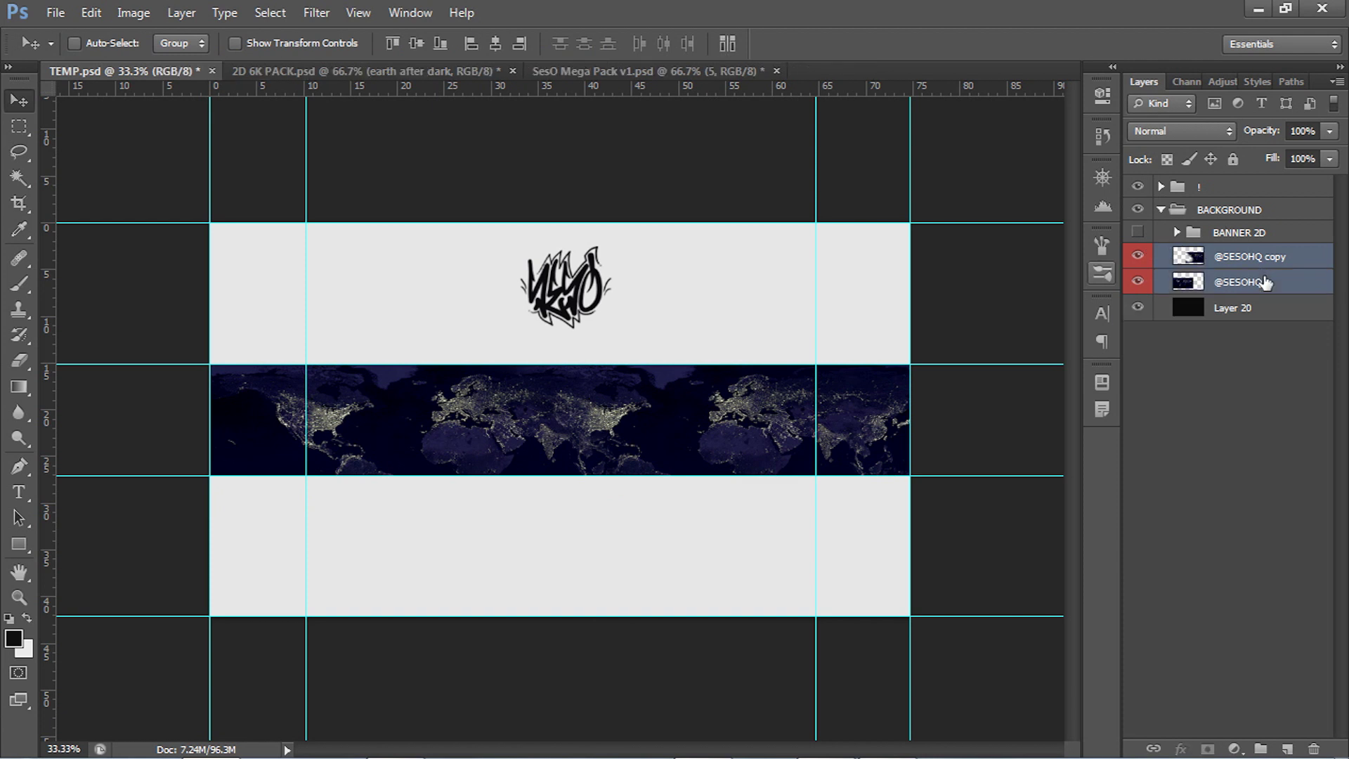
{"action": "key", "text": "ctrl+e"}
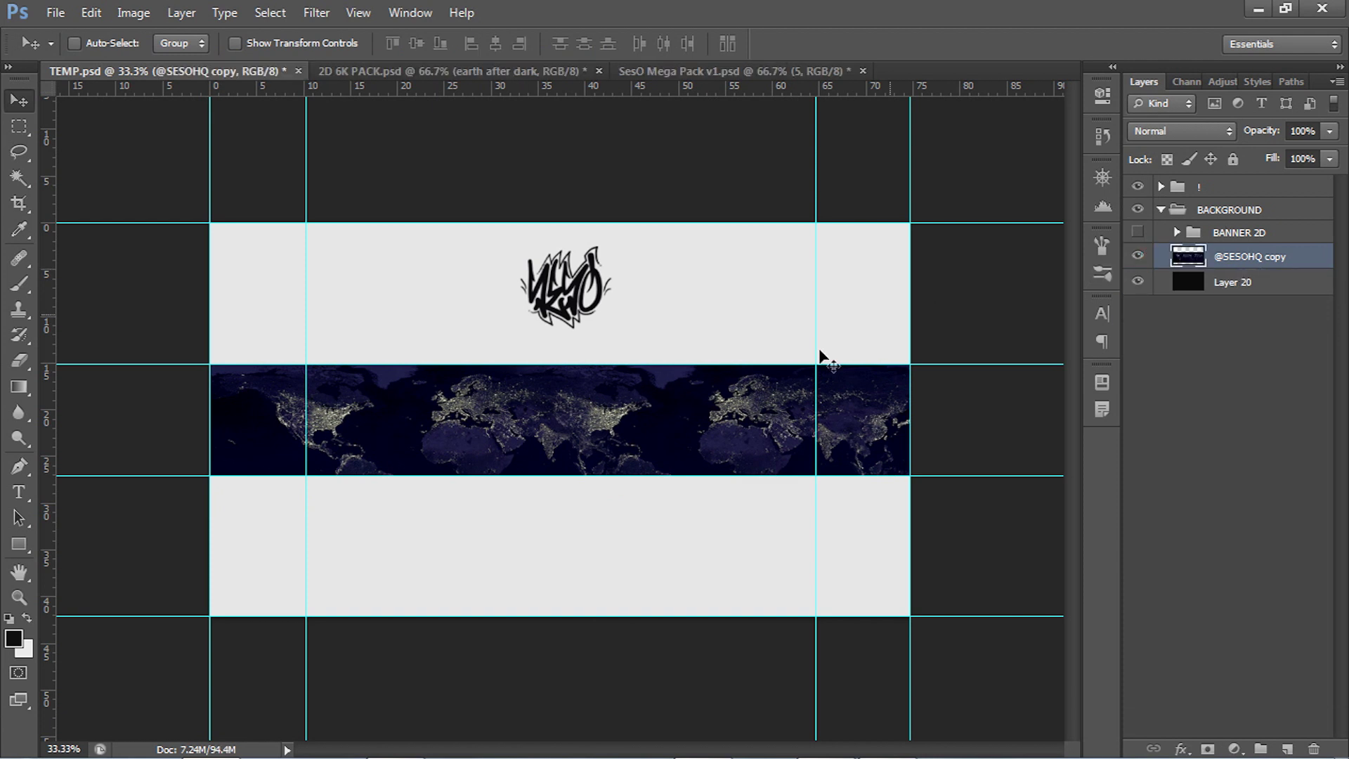
Duplicate the merged map layer and apply a Gaussian Blur with a radius of 3.0 pixels to the duplicate
{"action": "key", "text": "z"}
{"action": "left_click", "coordinate": [554, 403]}
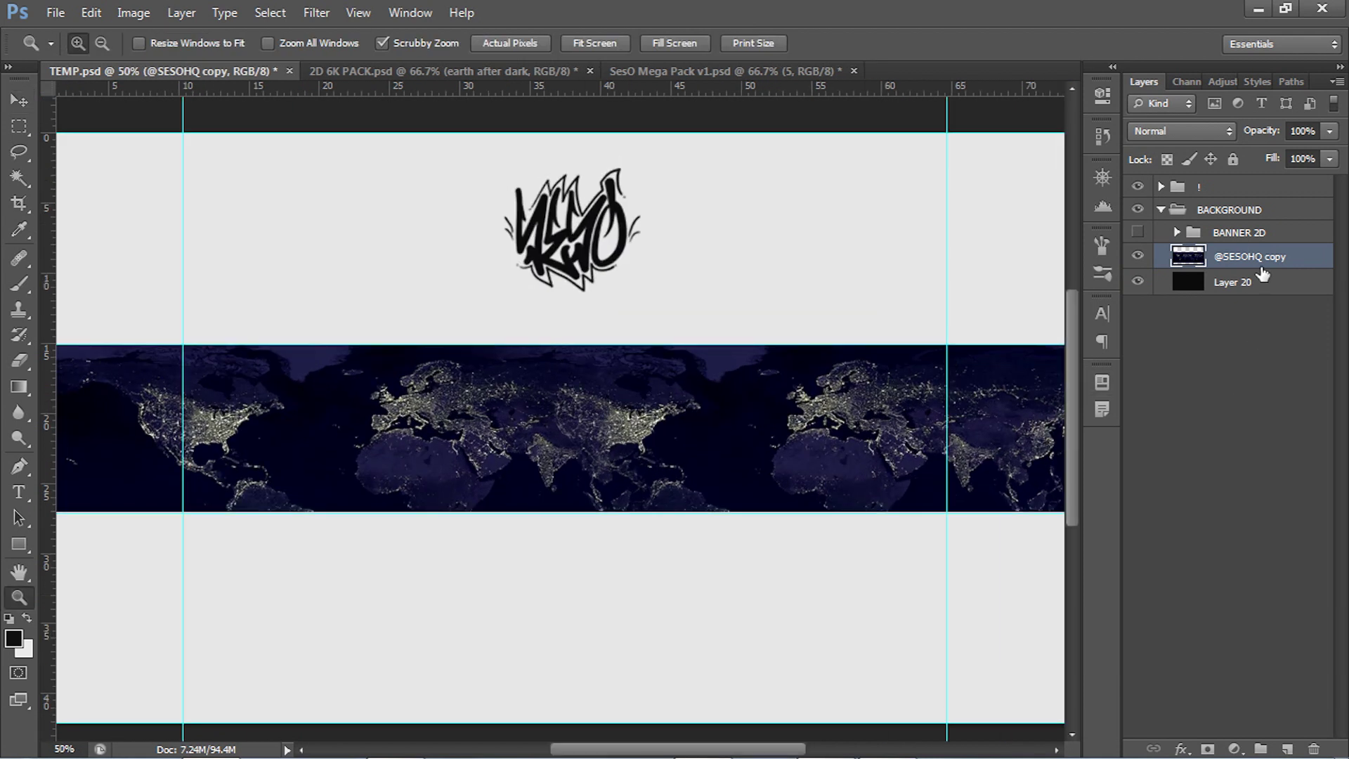
{"action": "key", "text": "ctrl+j"}
{"action": "right_click", "coordinate": [1243, 276]}
{"action": "key", "text": "Escape"}
{"action": "left_click", "coordinate": [358, 13]}
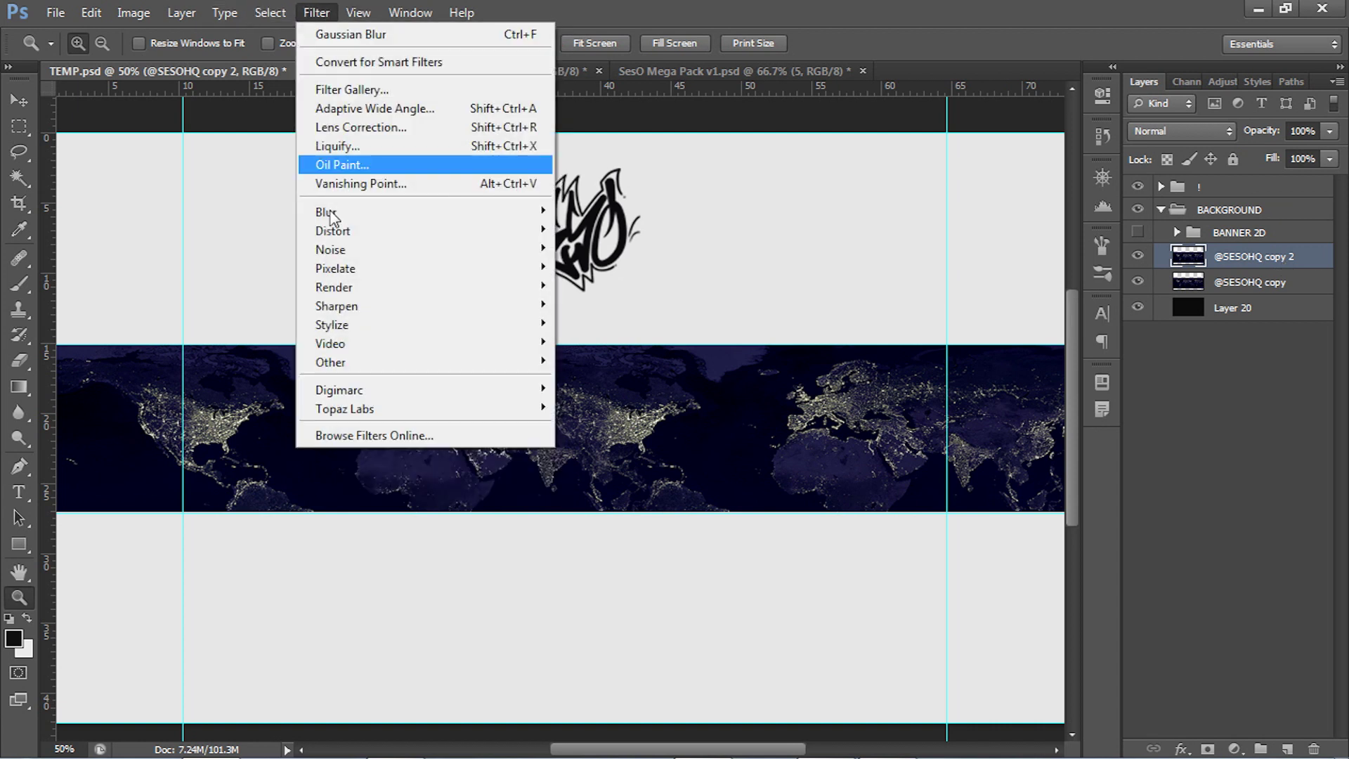
{"action": "mouse_move", "coordinate": [331, 212]}
{"action": "left_click", "coordinate": [618, 351]}
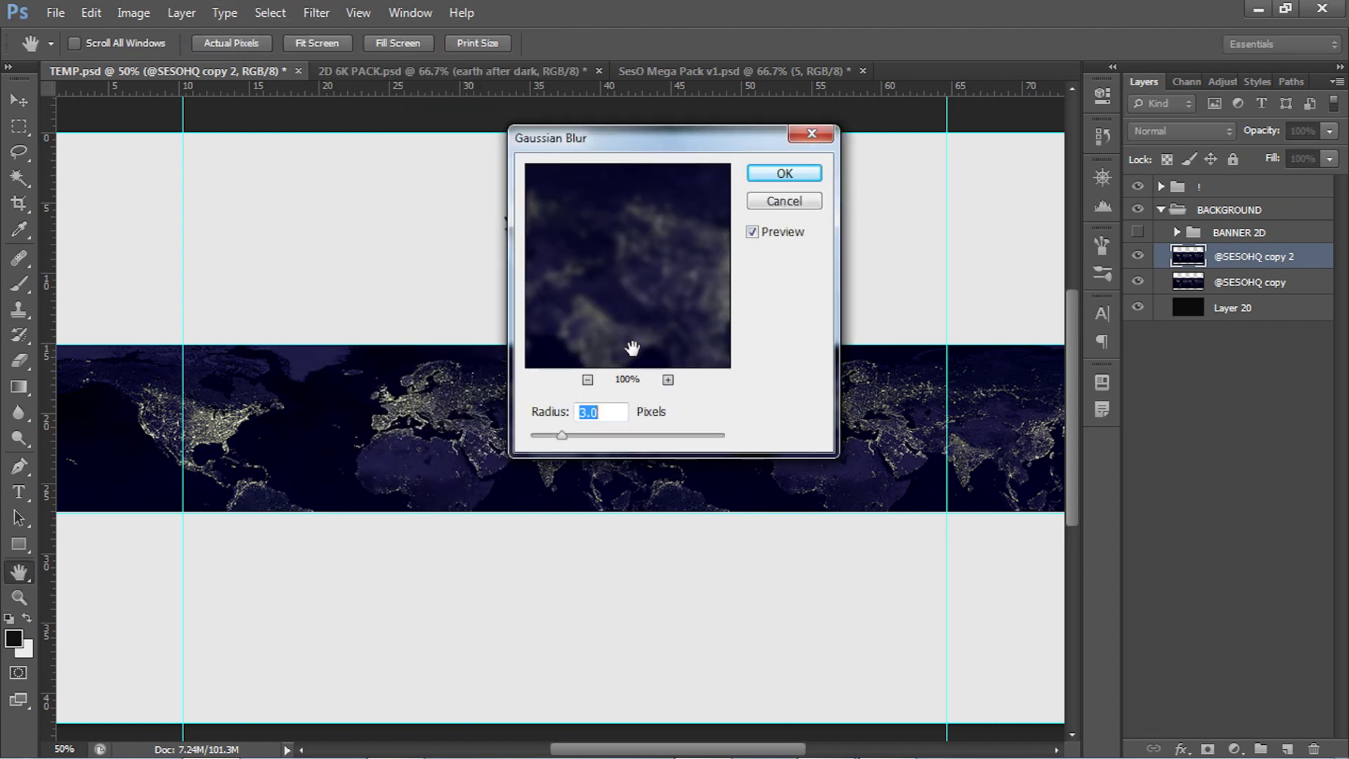
{"action": "left_click", "coordinate": [797, 177]}
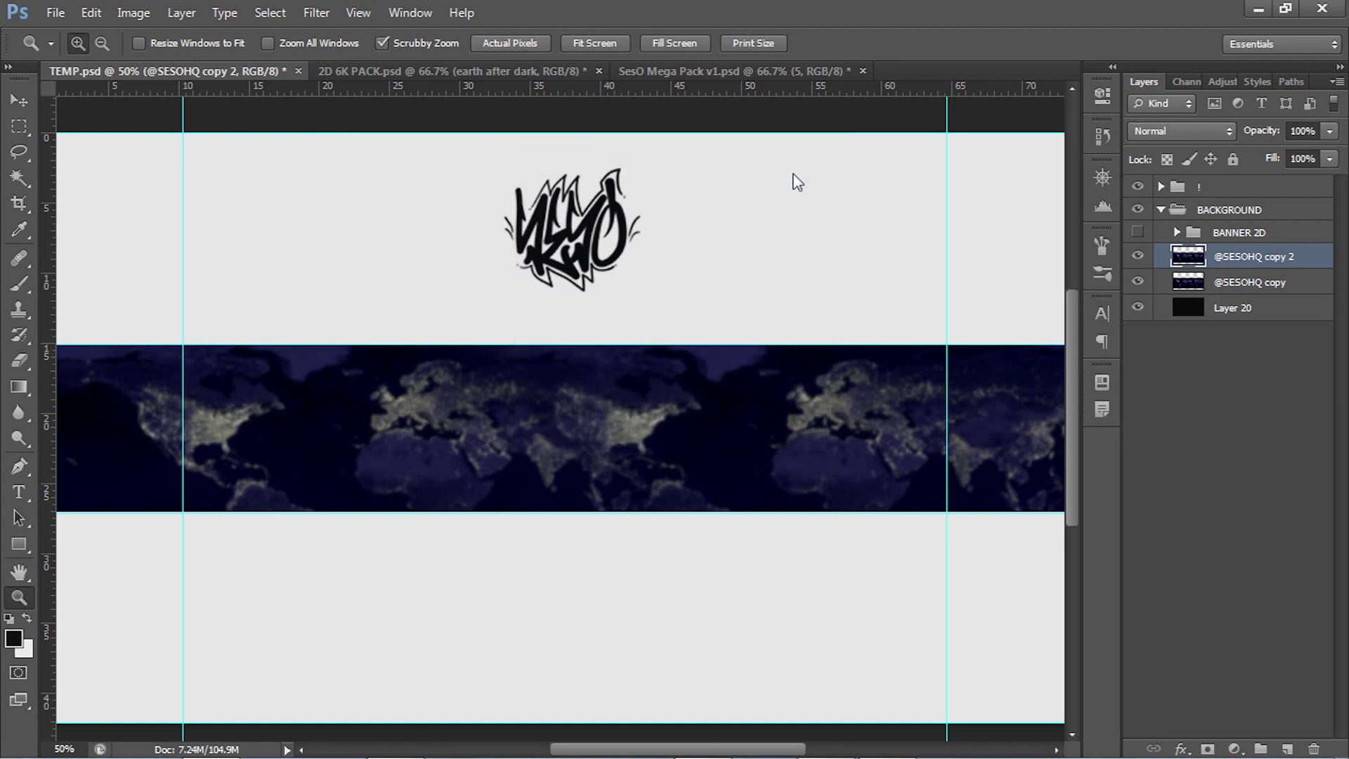
Lower the blurred map layer's opacity to 33% and check its effect by switching its visibility
{"action": "key", "text": "v"}
{"action": "left_click", "coordinate": [1329, 130]}
{"action": "left_click_drag", "start_coordinate": [1279, 154], "coordinate": [1263, 154]}
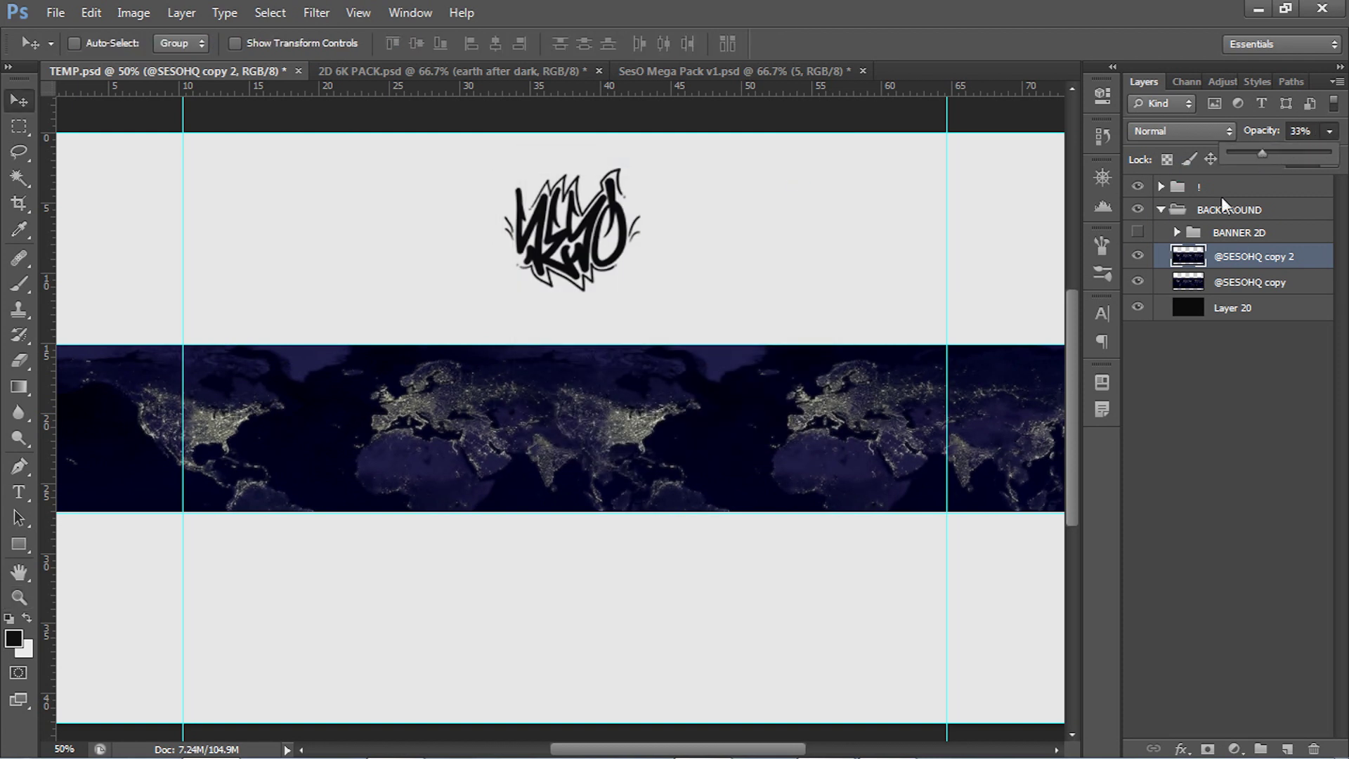
{"action": "left_click", "coordinate": [1134, 257]}
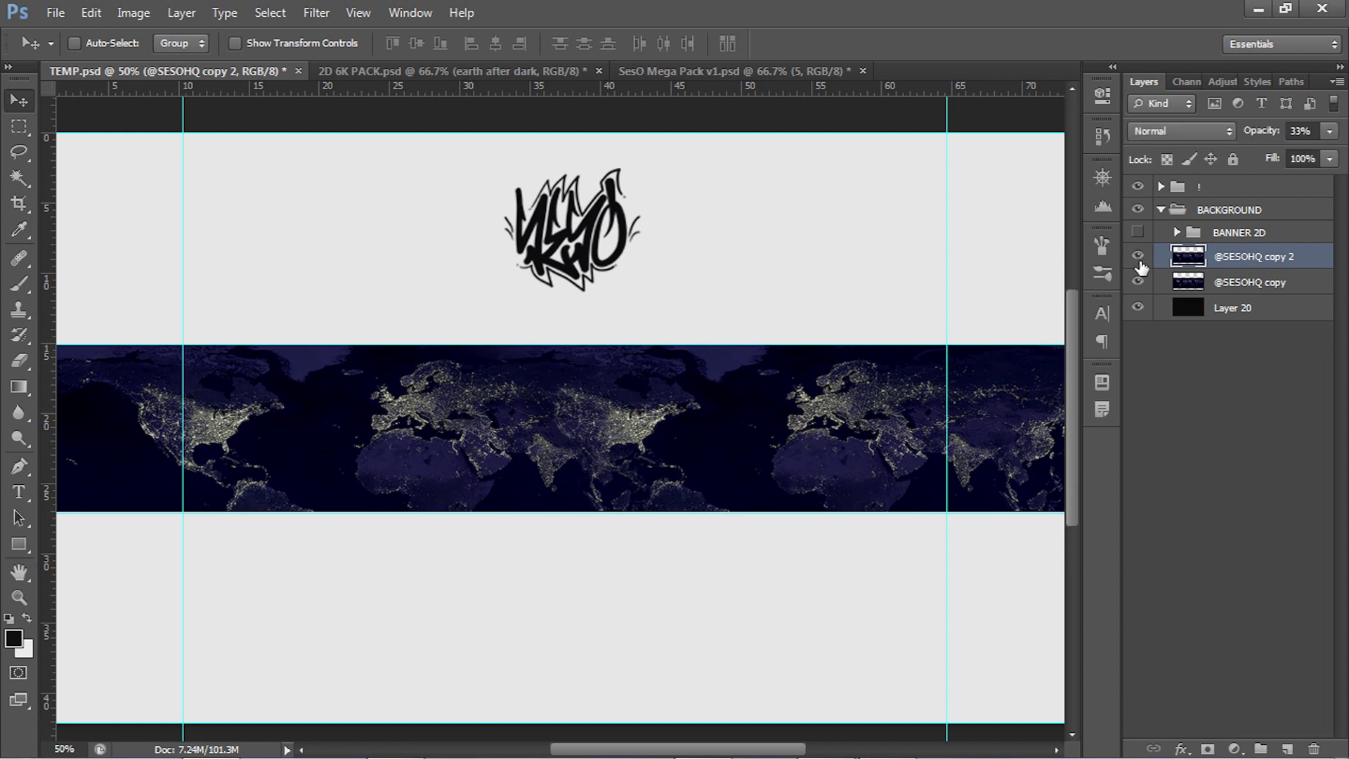
{"action": "left_click", "coordinate": [330, 15]}
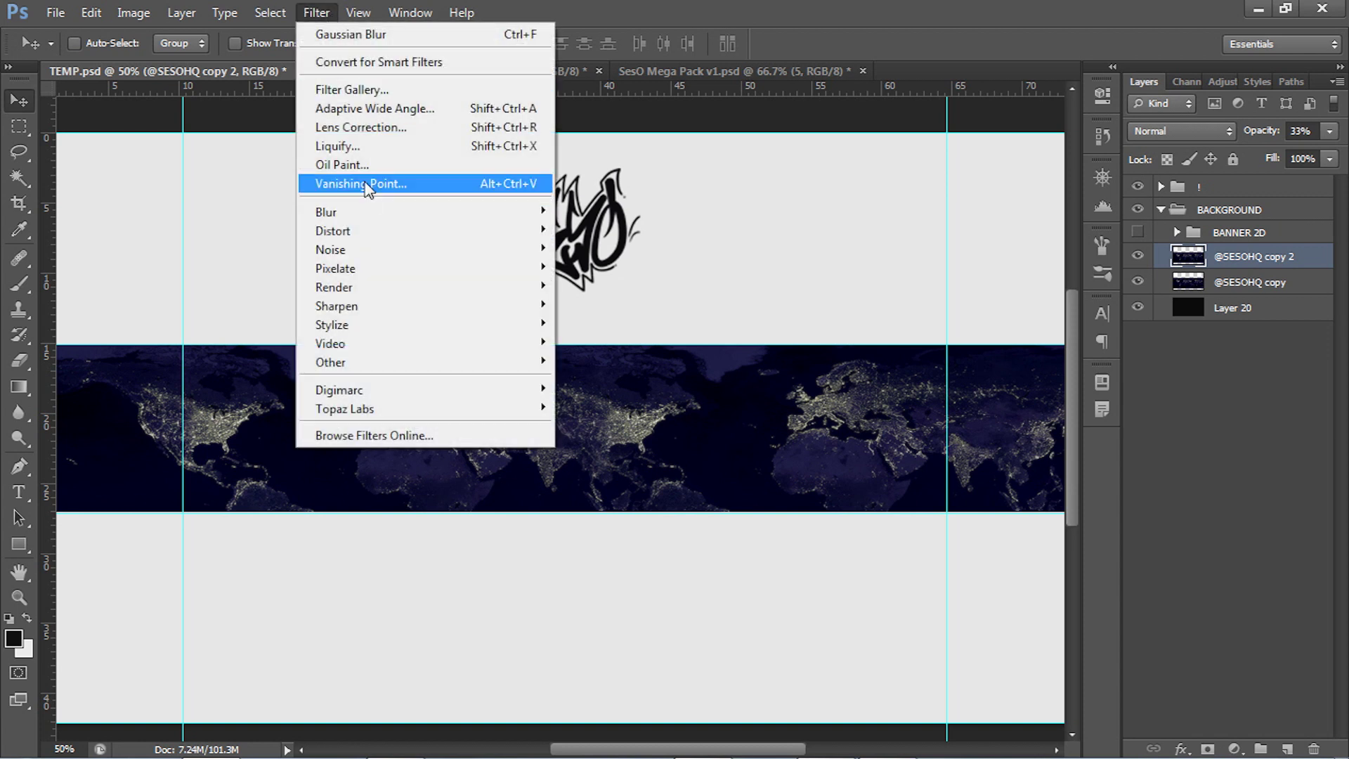
{"action": "mouse_move", "coordinate": [365, 406]}
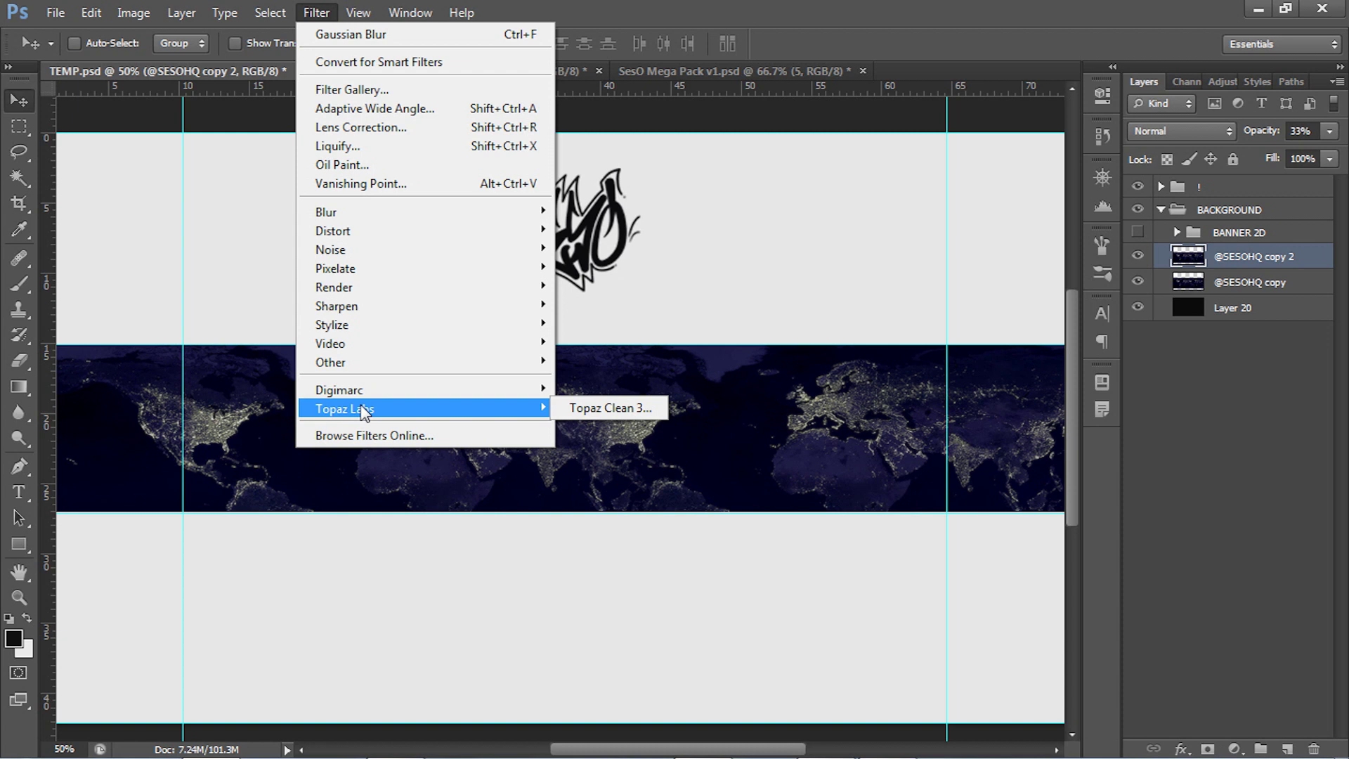
{"action": "left_click", "coordinate": [709, 500]}
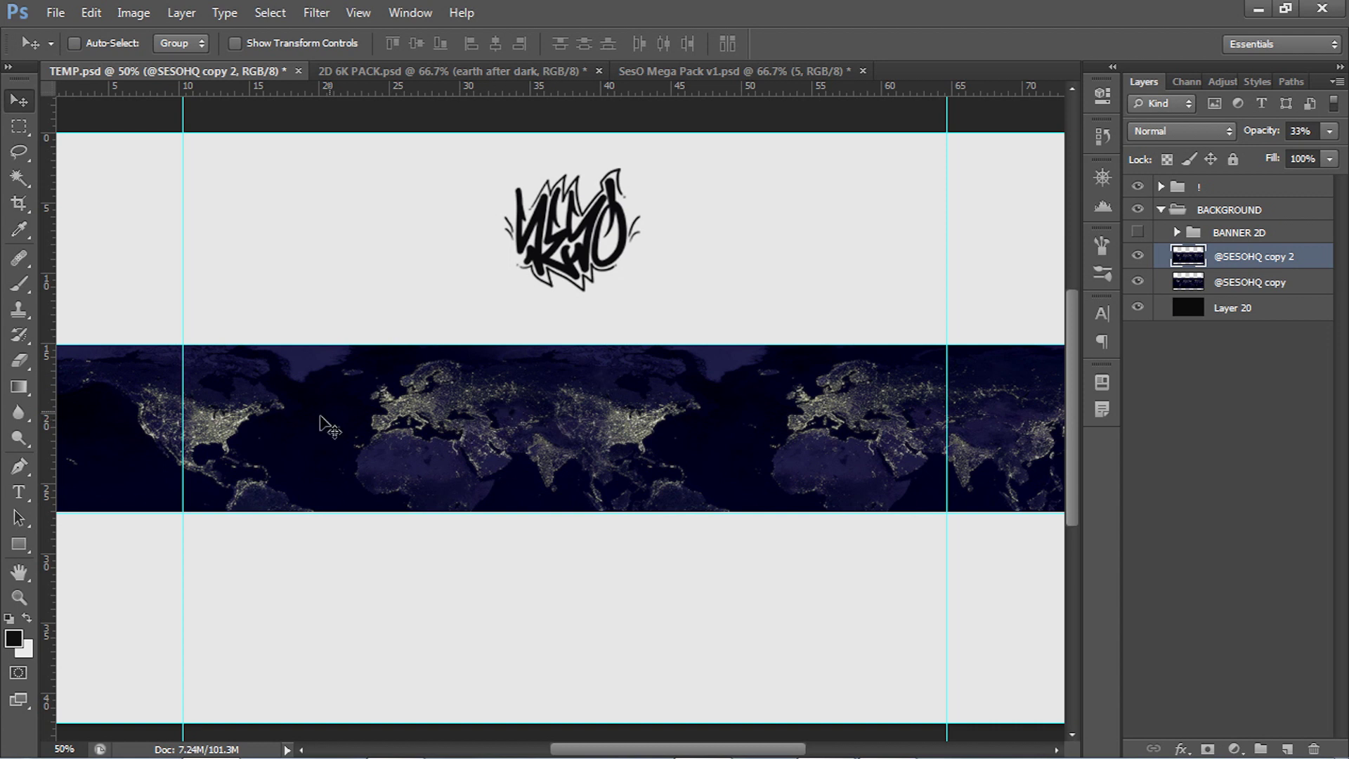
Merge the blurred map layer with the sharp map layer beneath it
{"action": "left_click", "coordinate": [1245, 285], "text": "shift"}
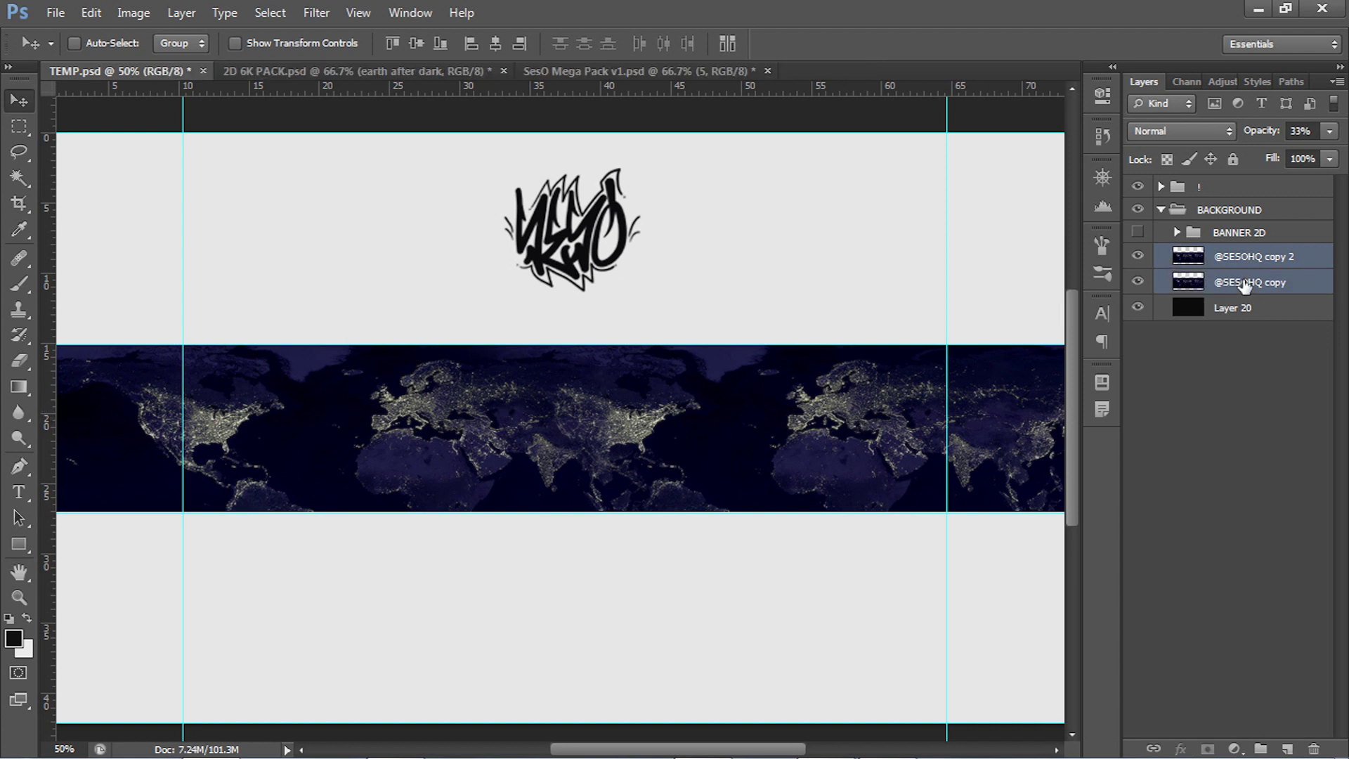
{"action": "key", "text": "ctrl+e"}
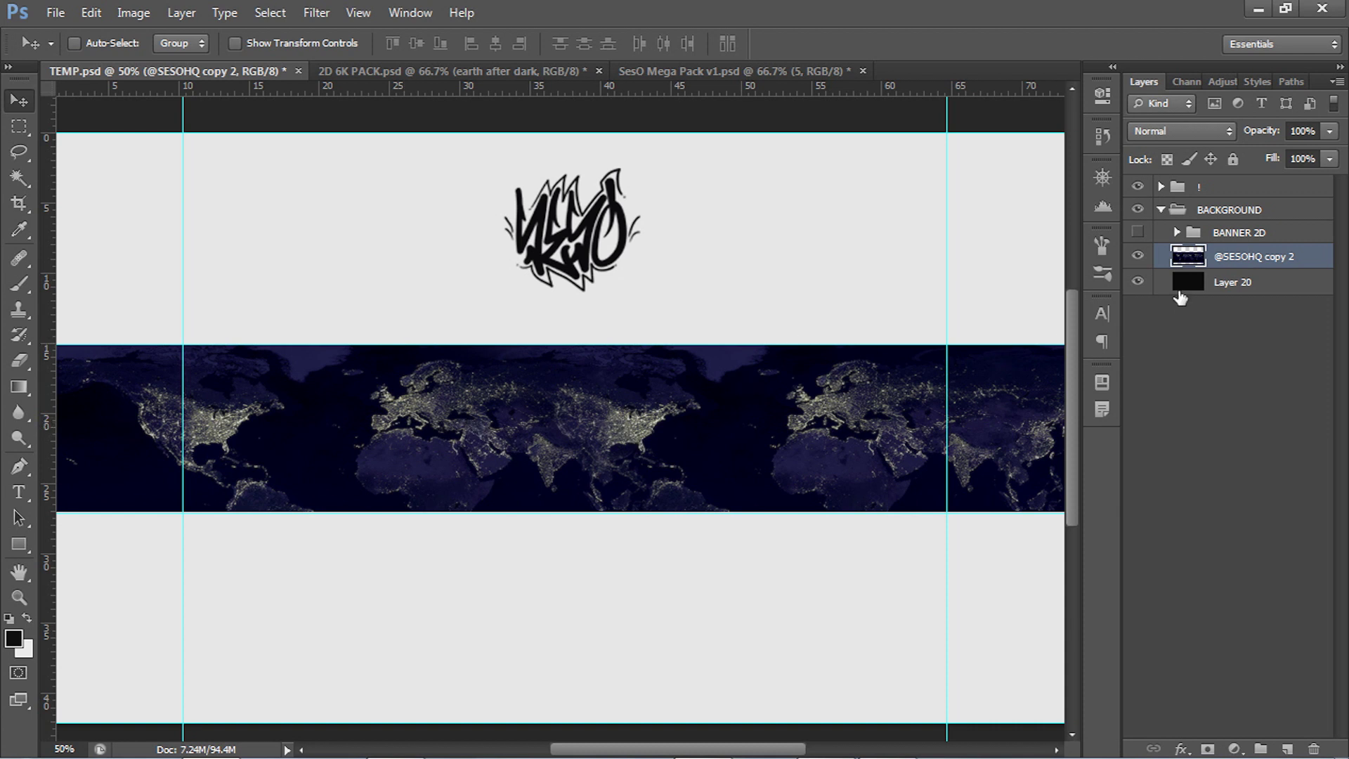
Add a Hue/Saturation adjustment layer above the map with Hue -67 and Saturation -29
{"action": "left_click", "coordinate": [1232, 750]}
{"action": "left_click", "coordinate": [1199, 513]}
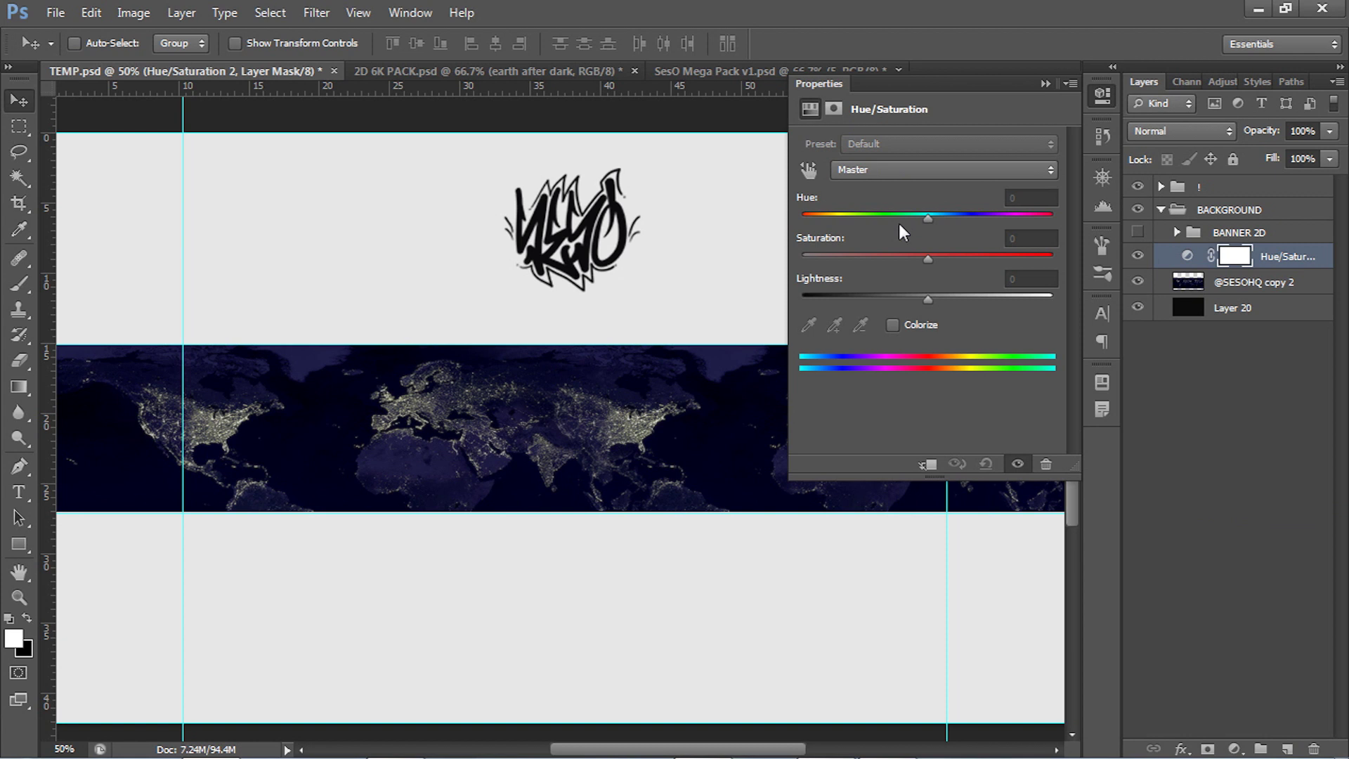
{"action": "left_click_drag", "start_coordinate": [928, 259], "coordinate": [887, 257]}
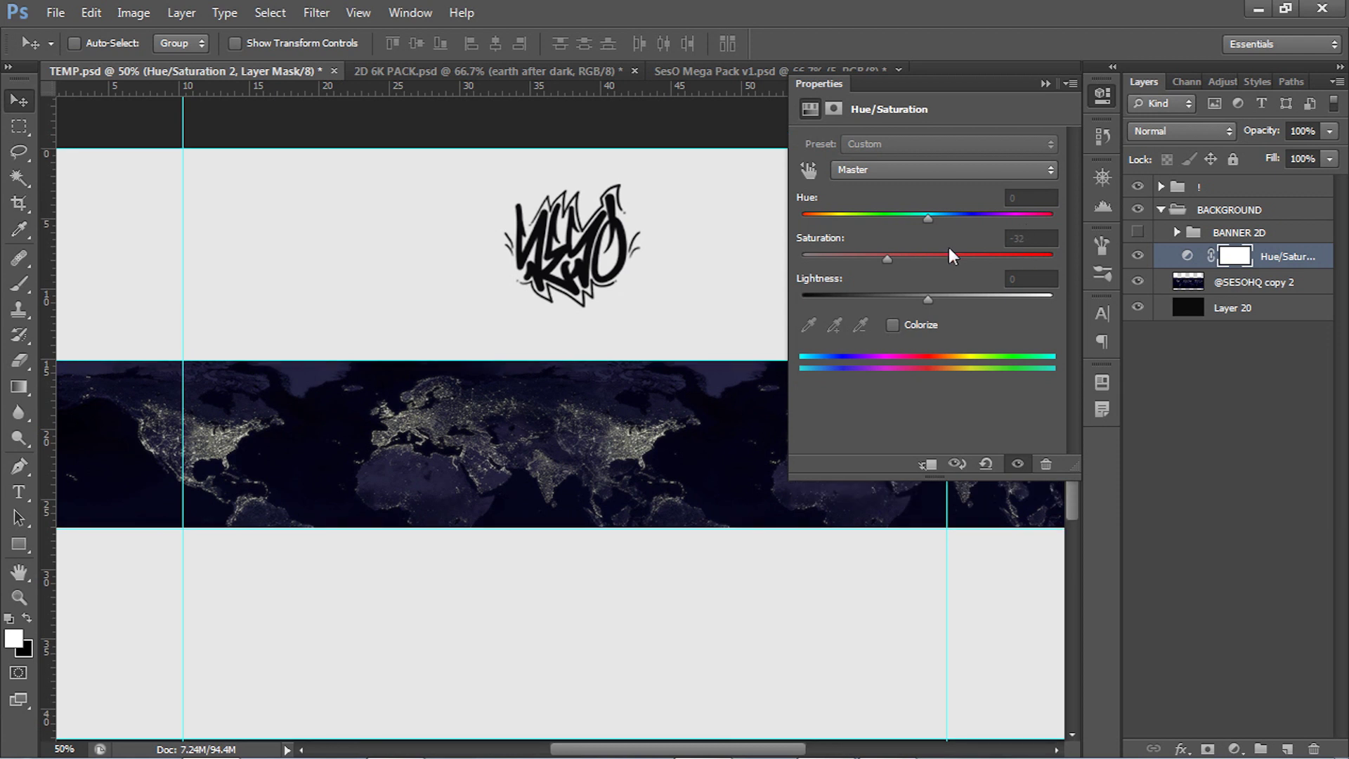
{"action": "mouse_move", "coordinate": [877, 218]}
{"action": "left_mouse_down"}
{"action": "mouse_move", "coordinate": [804, 217]}
{"action": "mouse_move", "coordinate": [874, 215]}
{"action": "mouse_move", "coordinate": [859, 216]}
{"action": "left_mouse_up"}
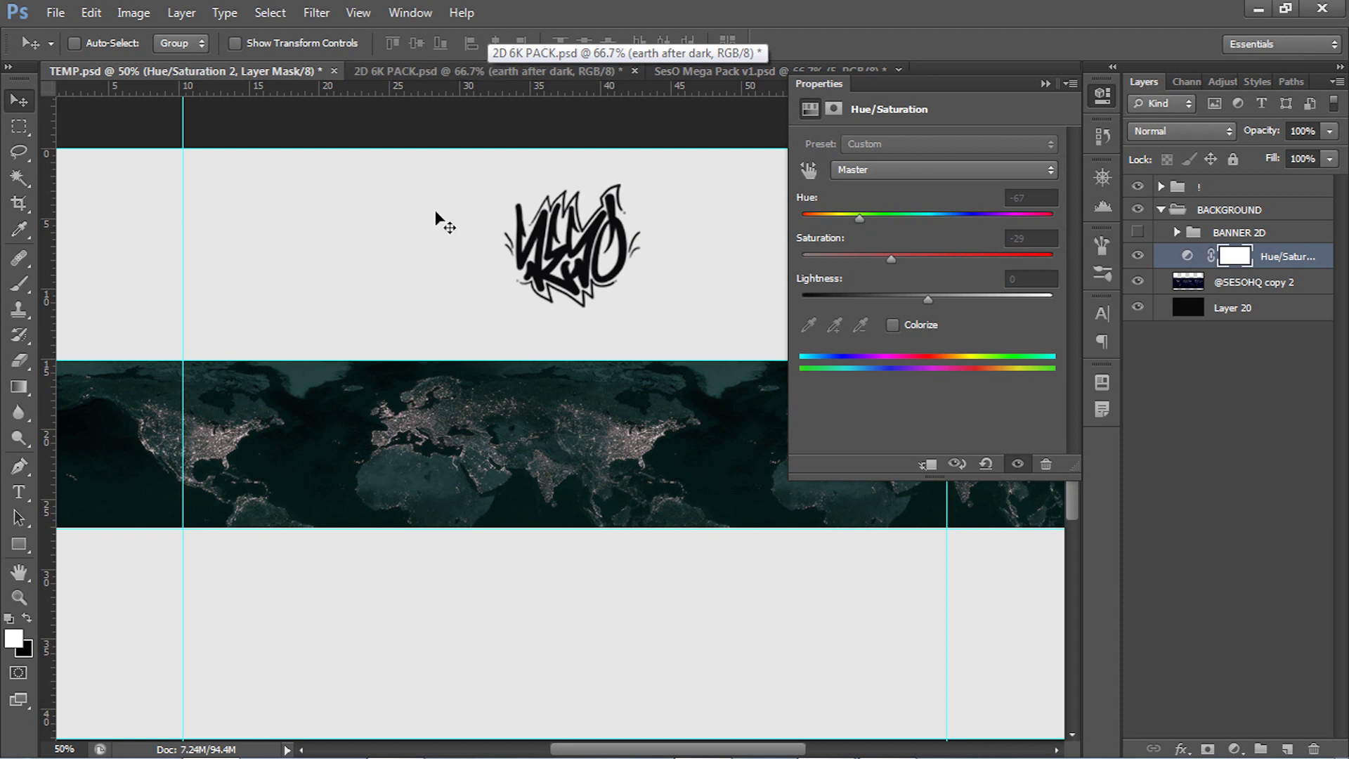
Preview the ddGoQXO, wood and ghost e images one at a time in the HD BACKGROUNDS group of 2D 6K PACK.psd
{"action": "left_click", "coordinate": [519, 82]}
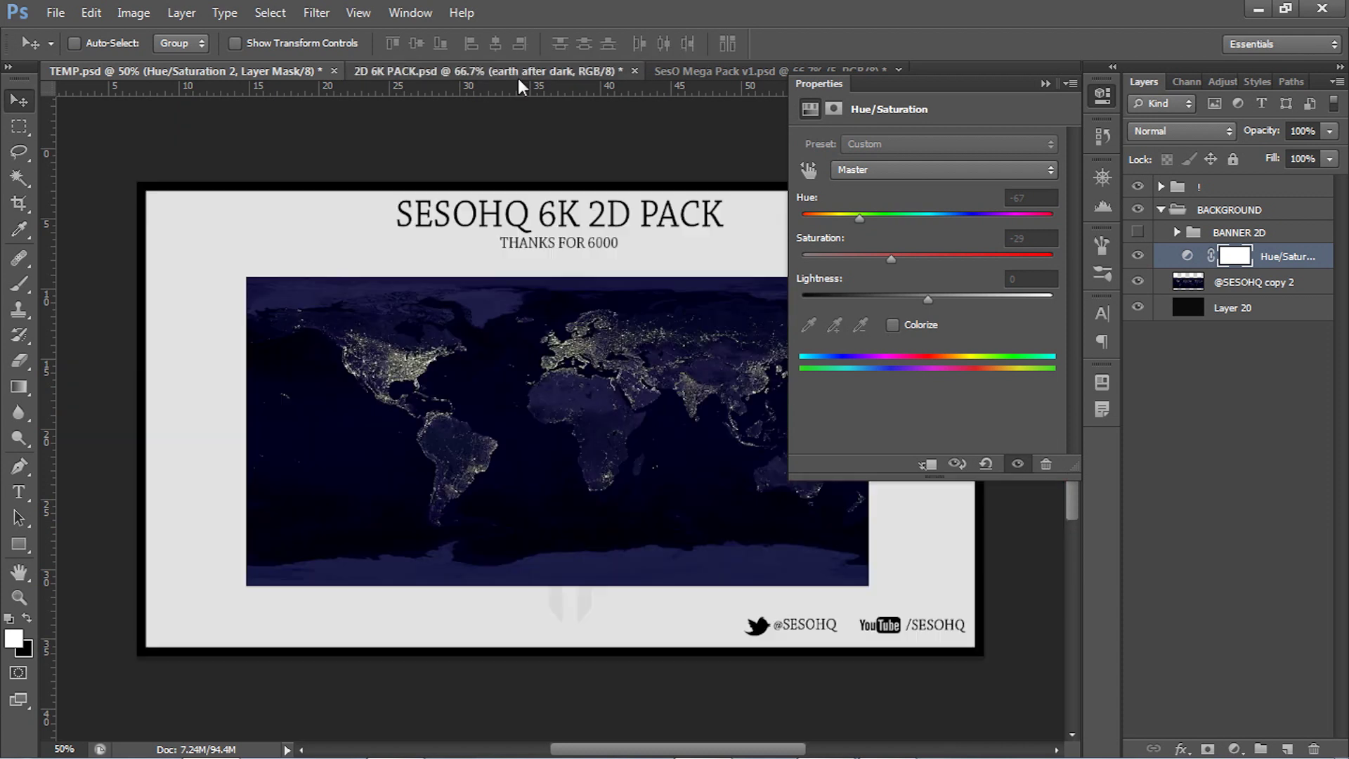
{"action": "left_click", "coordinate": [1046, 84]}
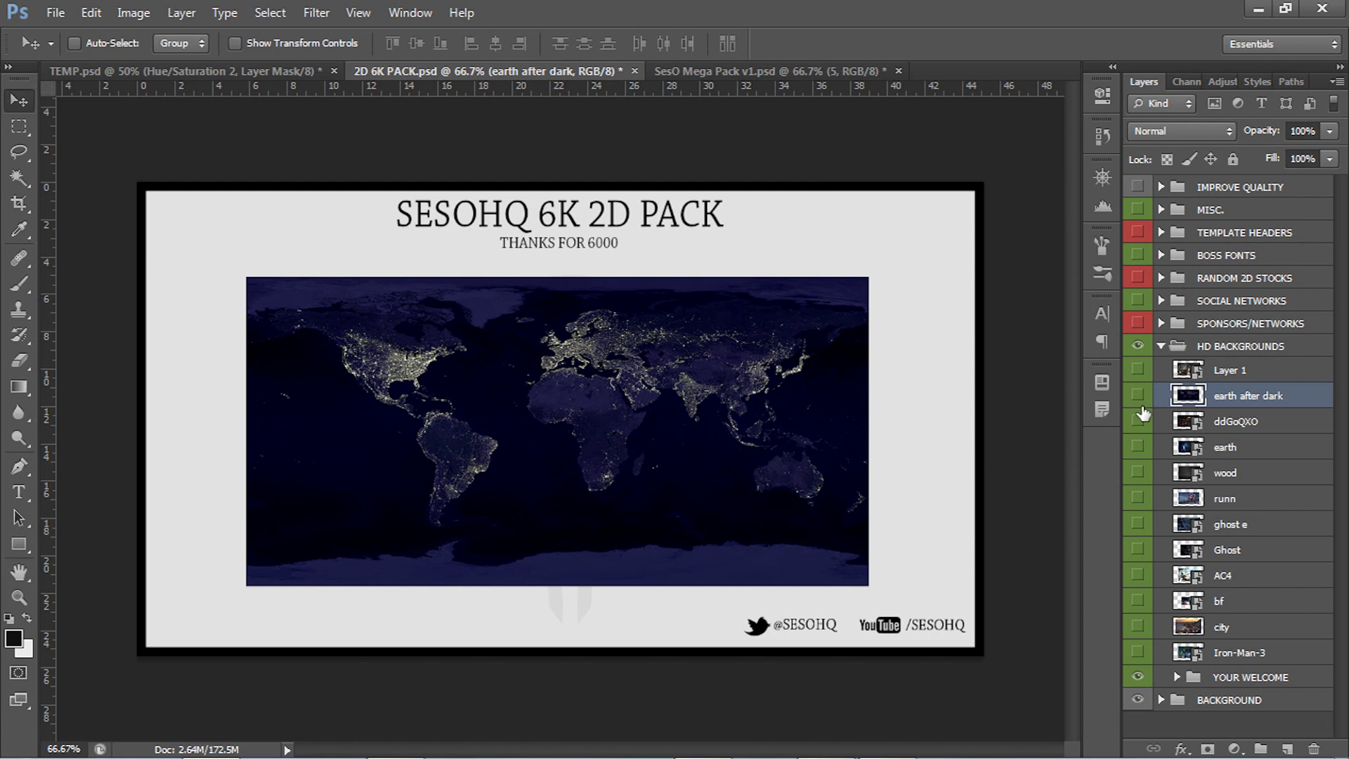
{"action": "left_click", "coordinate": [1137, 395]}
{"action": "left_click", "coordinate": [1137, 421]}
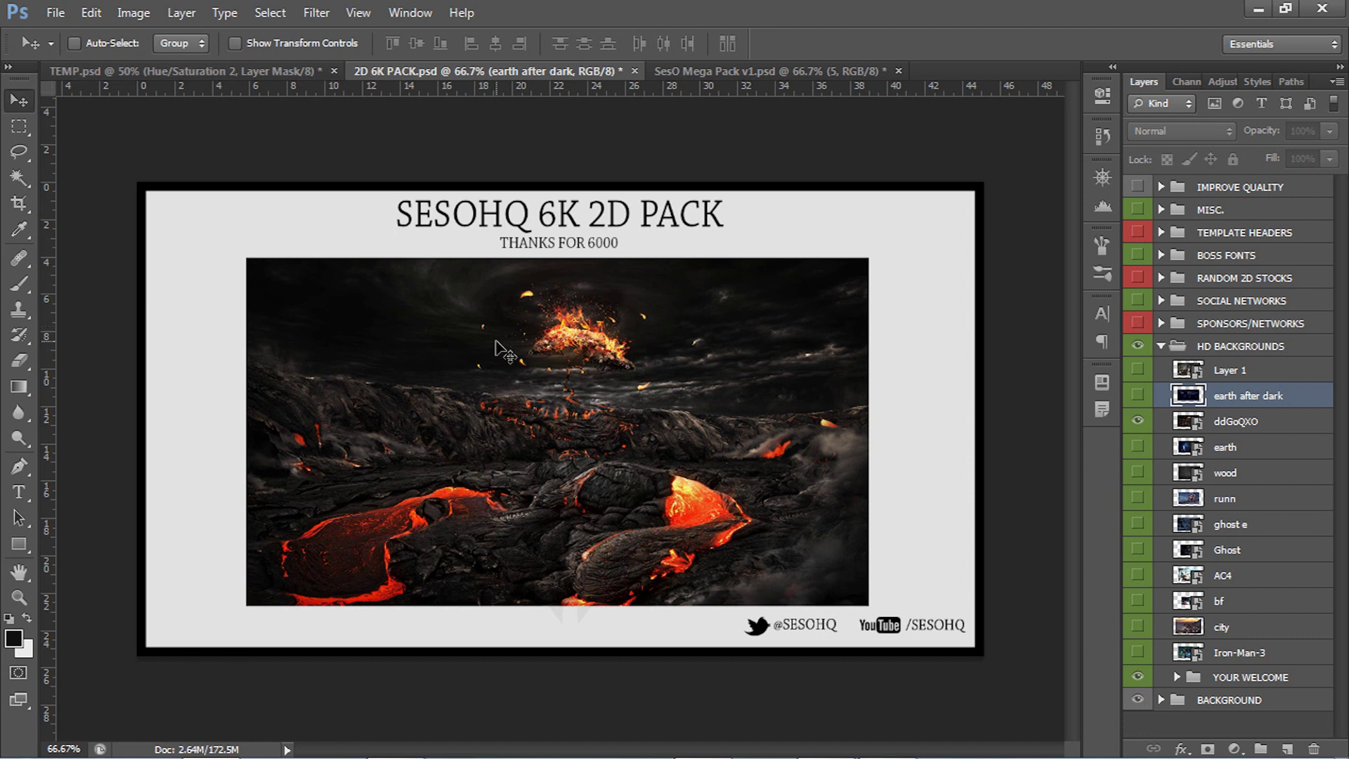
{"action": "left_click", "coordinate": [1136, 473]}
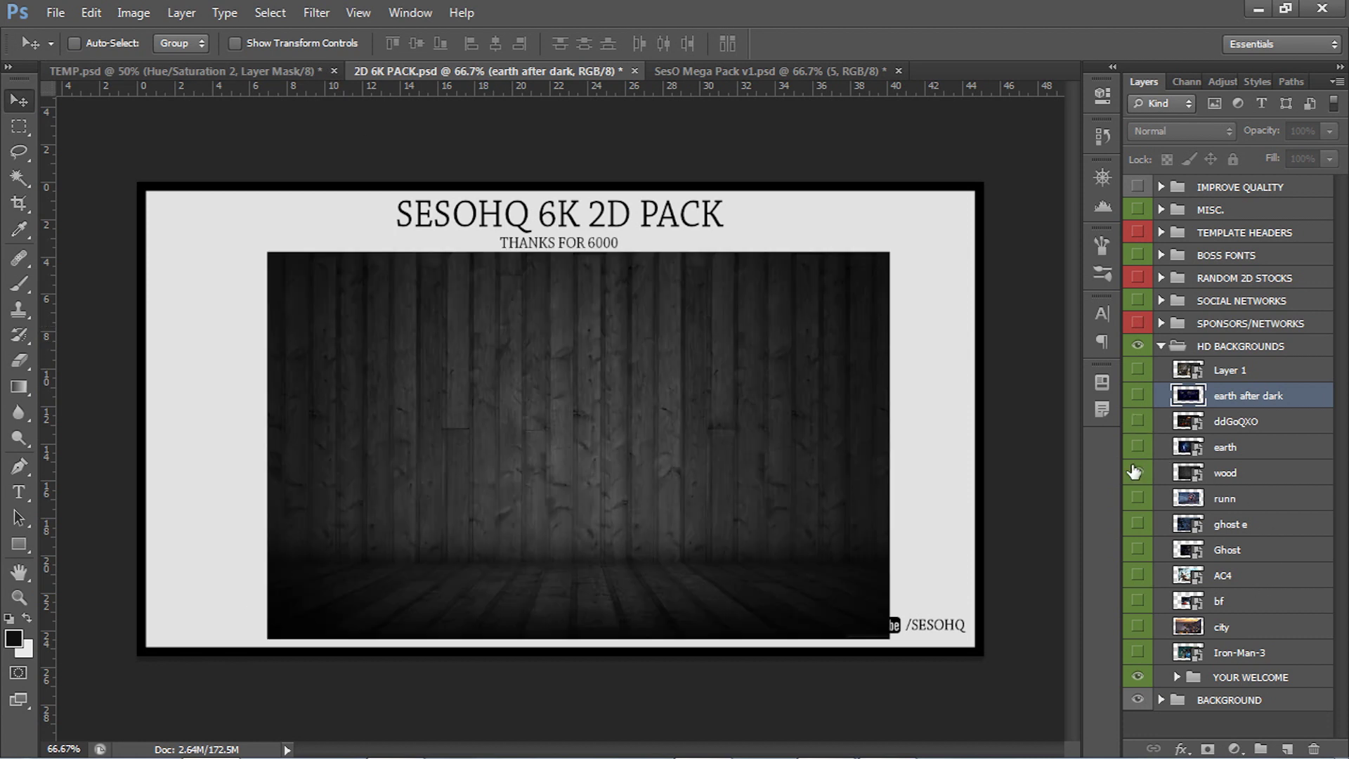
{"action": "left_click", "coordinate": [1151, 534]}
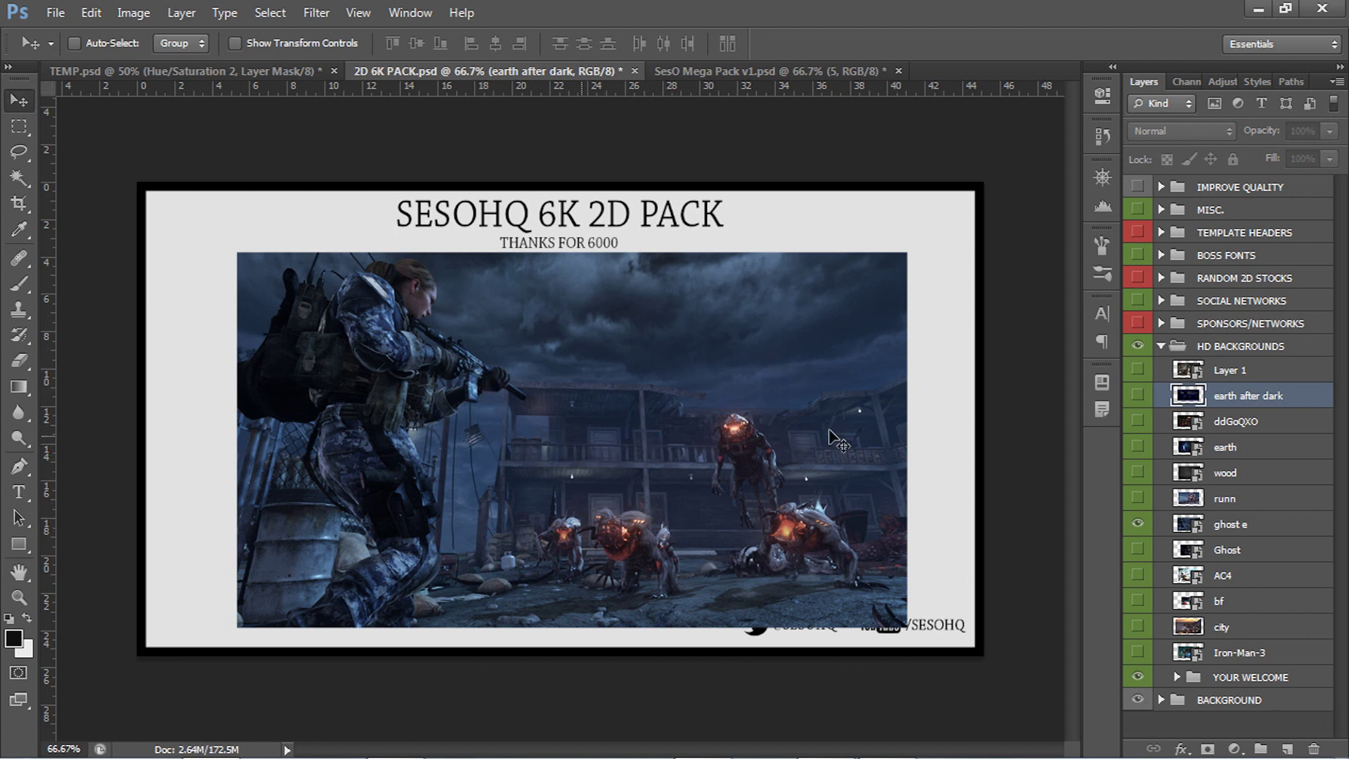
Hide the ghost e image, preview the earth after dark image instead, and return to TEMP.psd
{"action": "left_click", "coordinate": [1138, 524]}
{"action": "left_click", "coordinate": [1138, 396]}
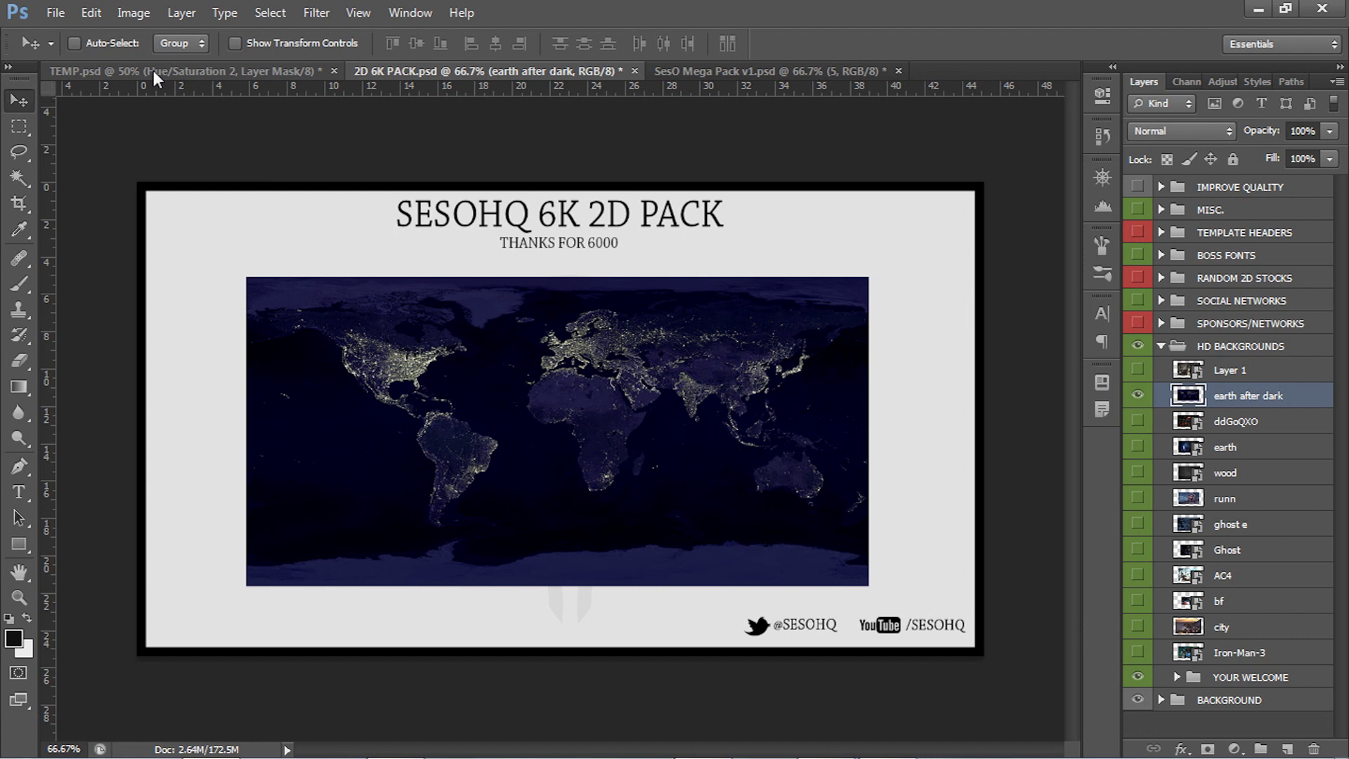
{"action": "left_click", "coordinate": [153, 70]}
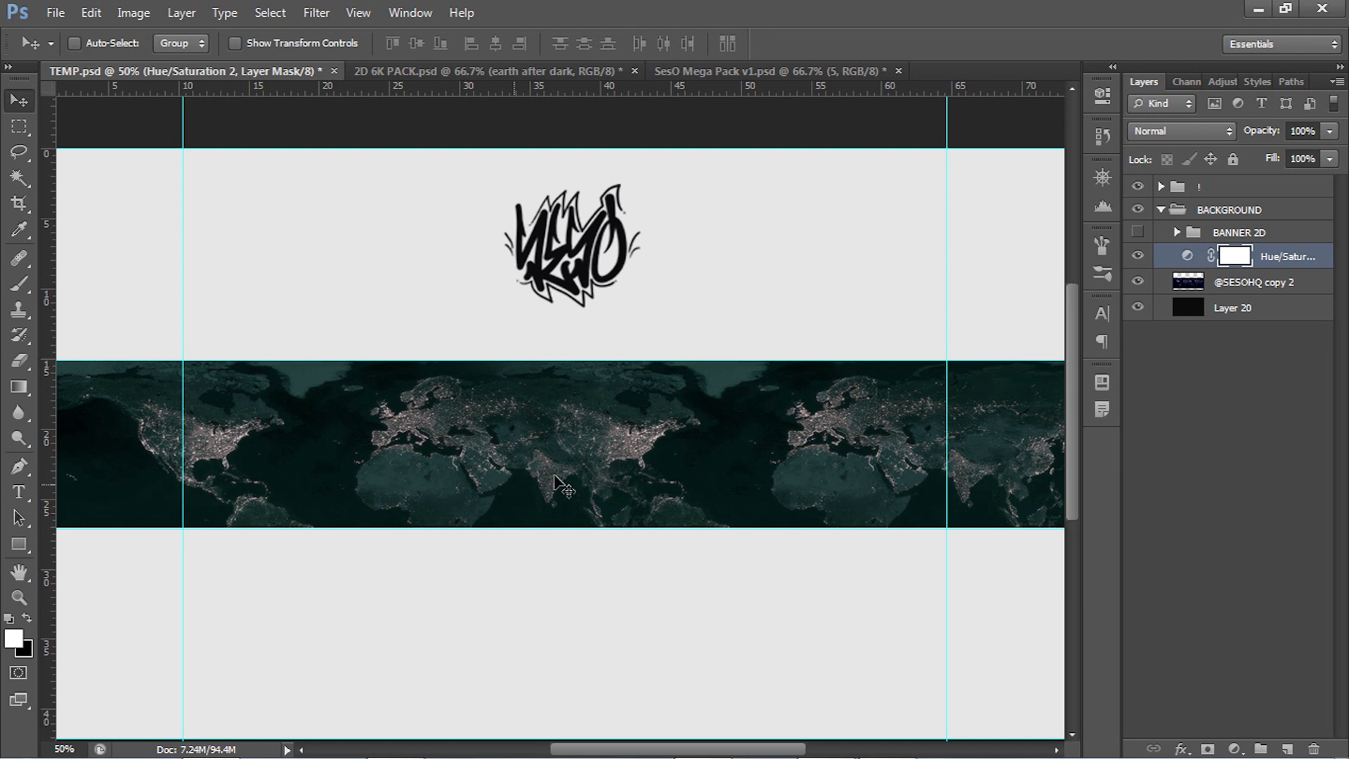
{"action": "double_click", "coordinate": [1321, 288]}
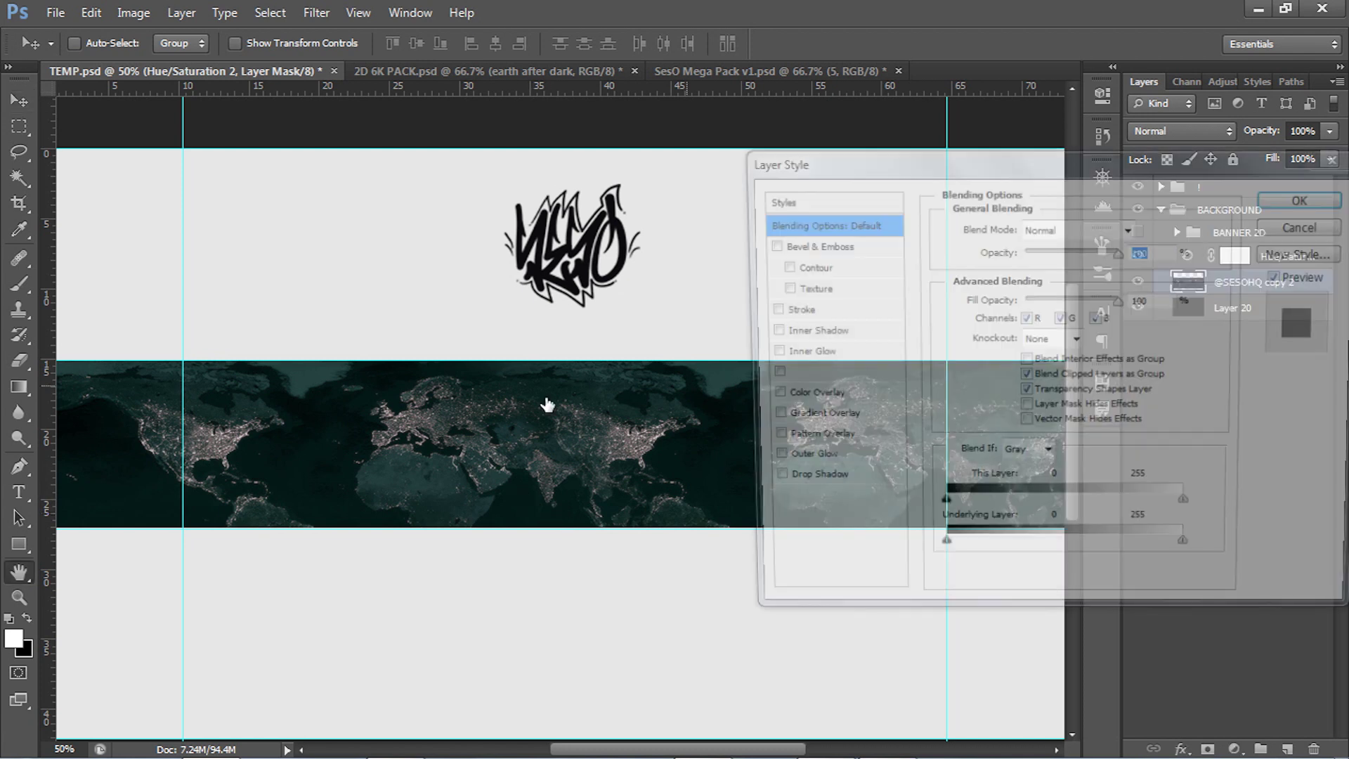
{"action": "left_click", "coordinate": [792, 420]}
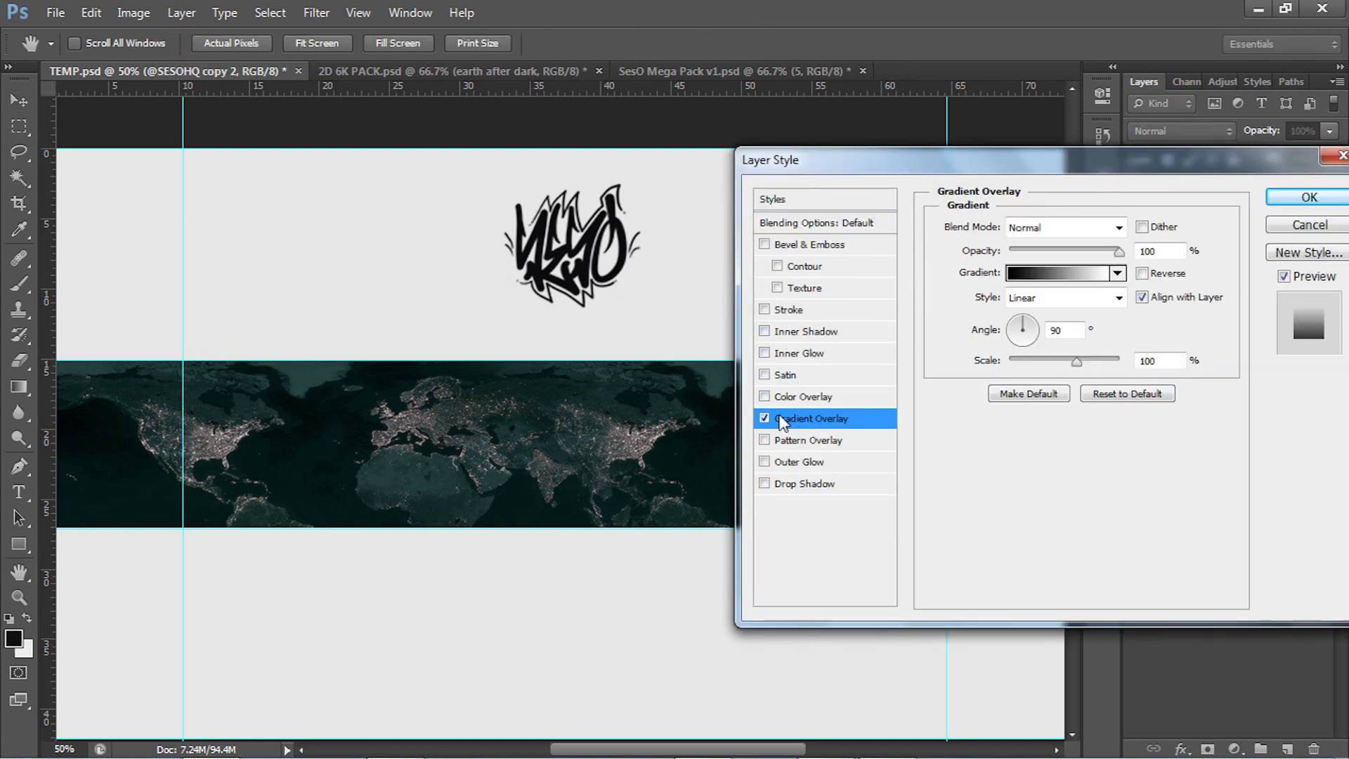
{"action": "left_click", "coordinate": [1044, 276]}
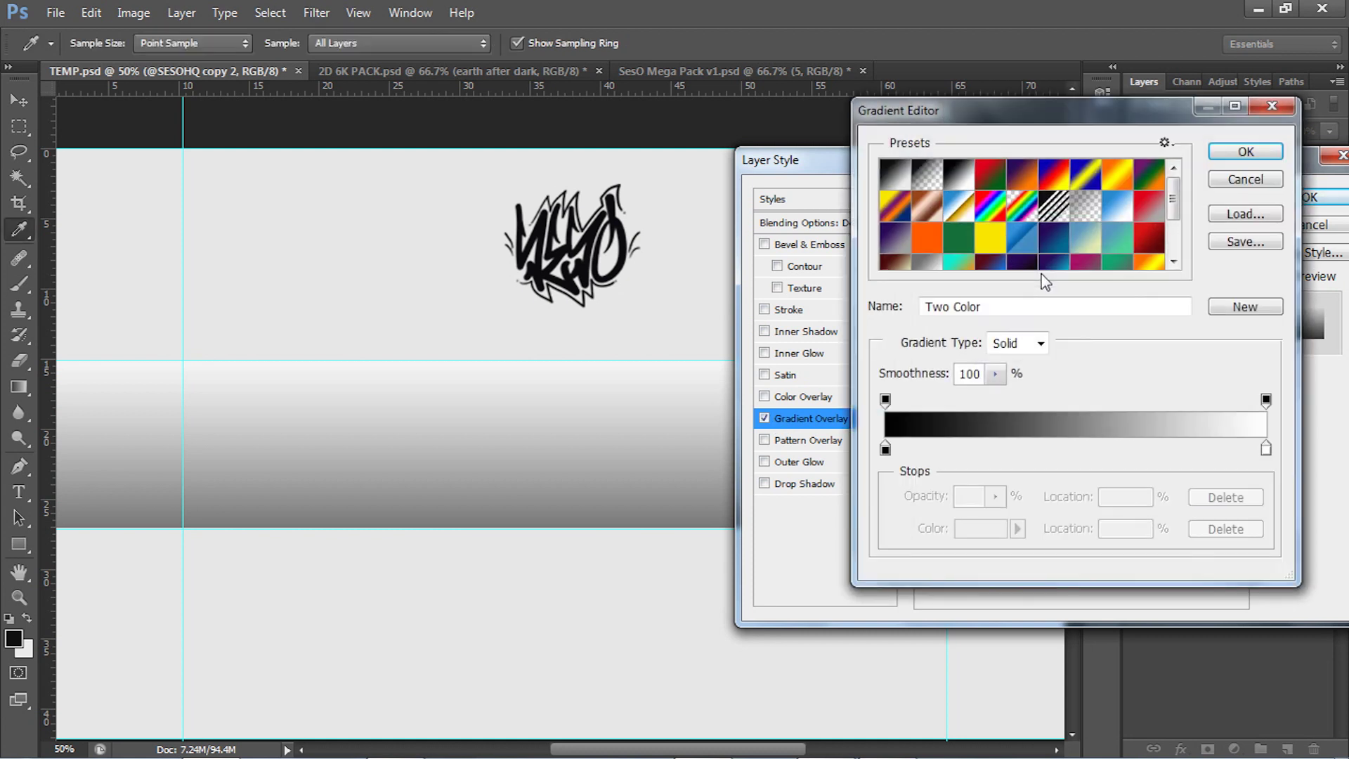
{"action": "left_click", "coordinate": [886, 450]}
{"action": "double_click", "coordinate": [888, 452]}
{"action": "left_click", "coordinate": [858, 605]}
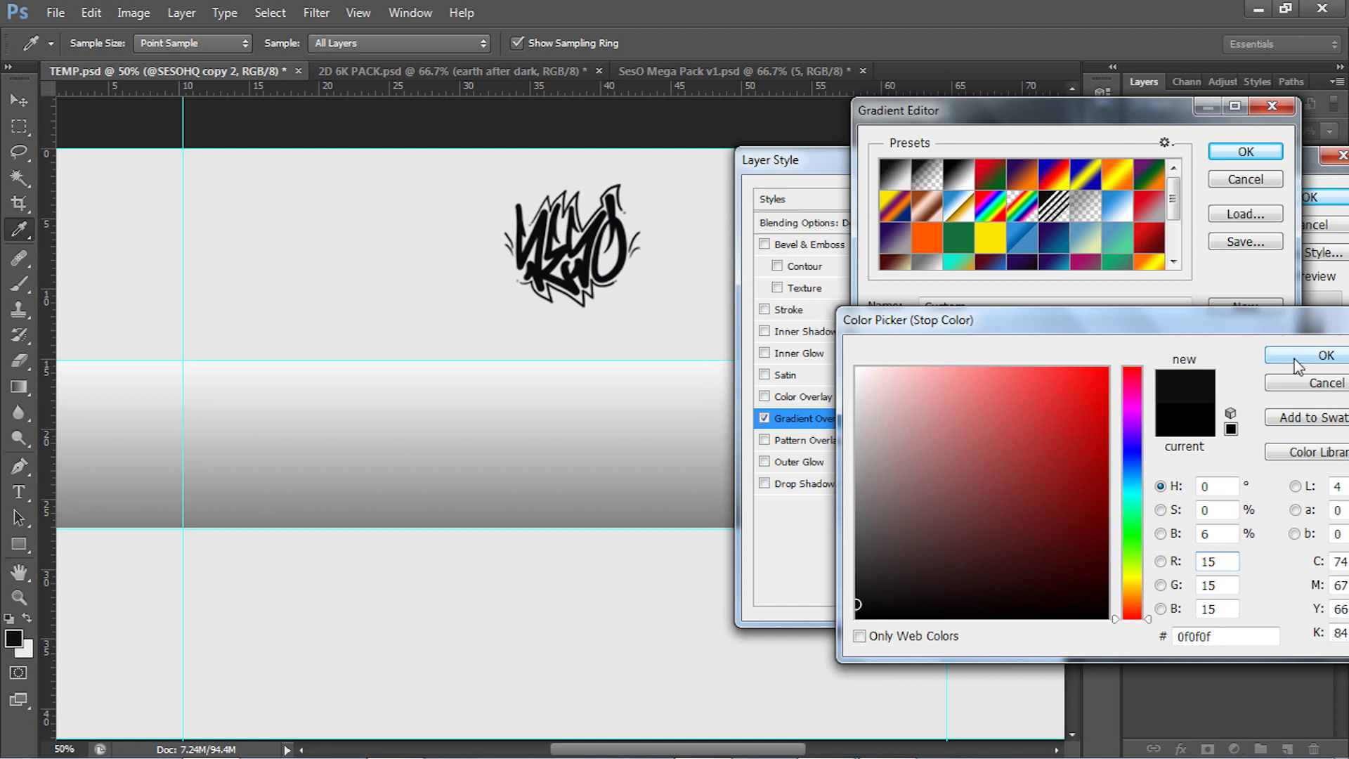
{"action": "left_click", "coordinate": [1298, 360]}
{"action": "left_click", "coordinate": [1245, 152]}
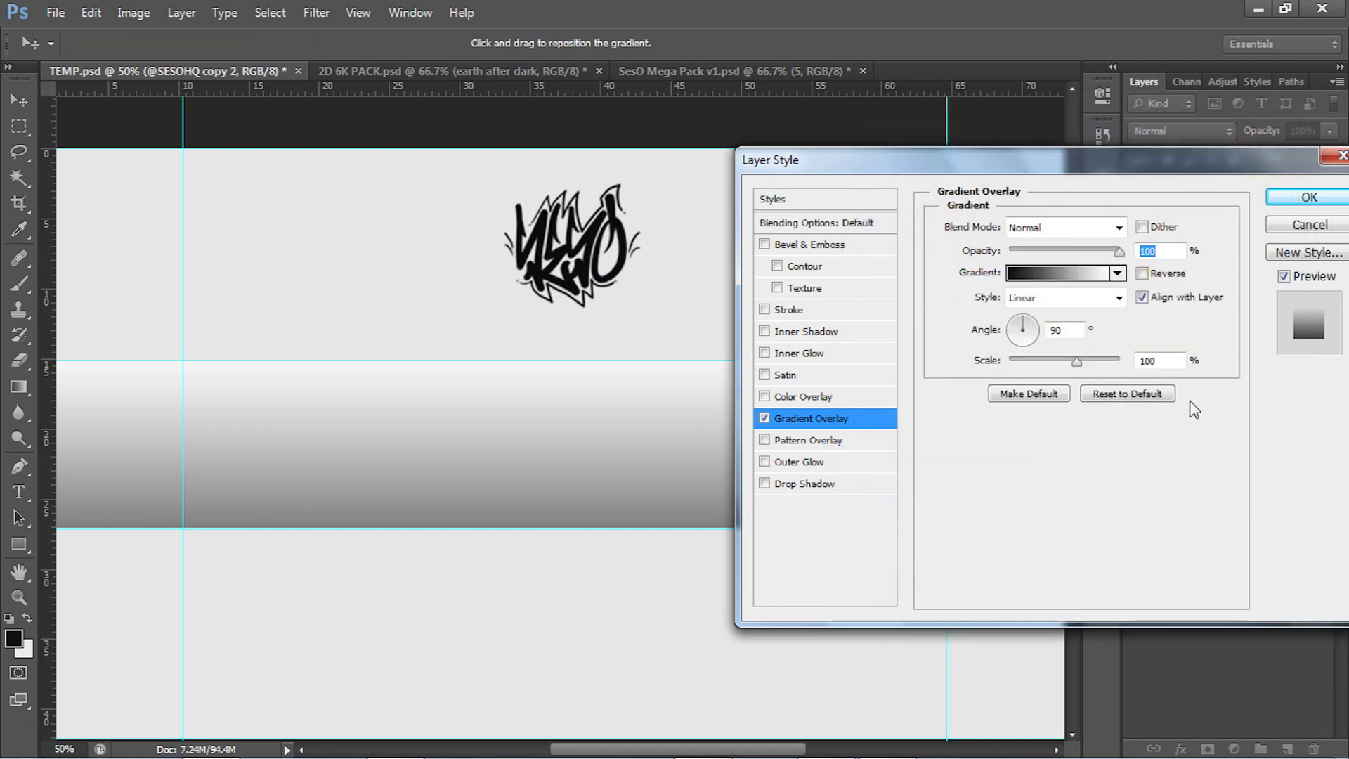
Change the overlay gradient's white colour stop to light grey b9b9b9
{"action": "left_click", "coordinate": [1084, 271]}
{"action": "left_click", "coordinate": [1266, 448]}
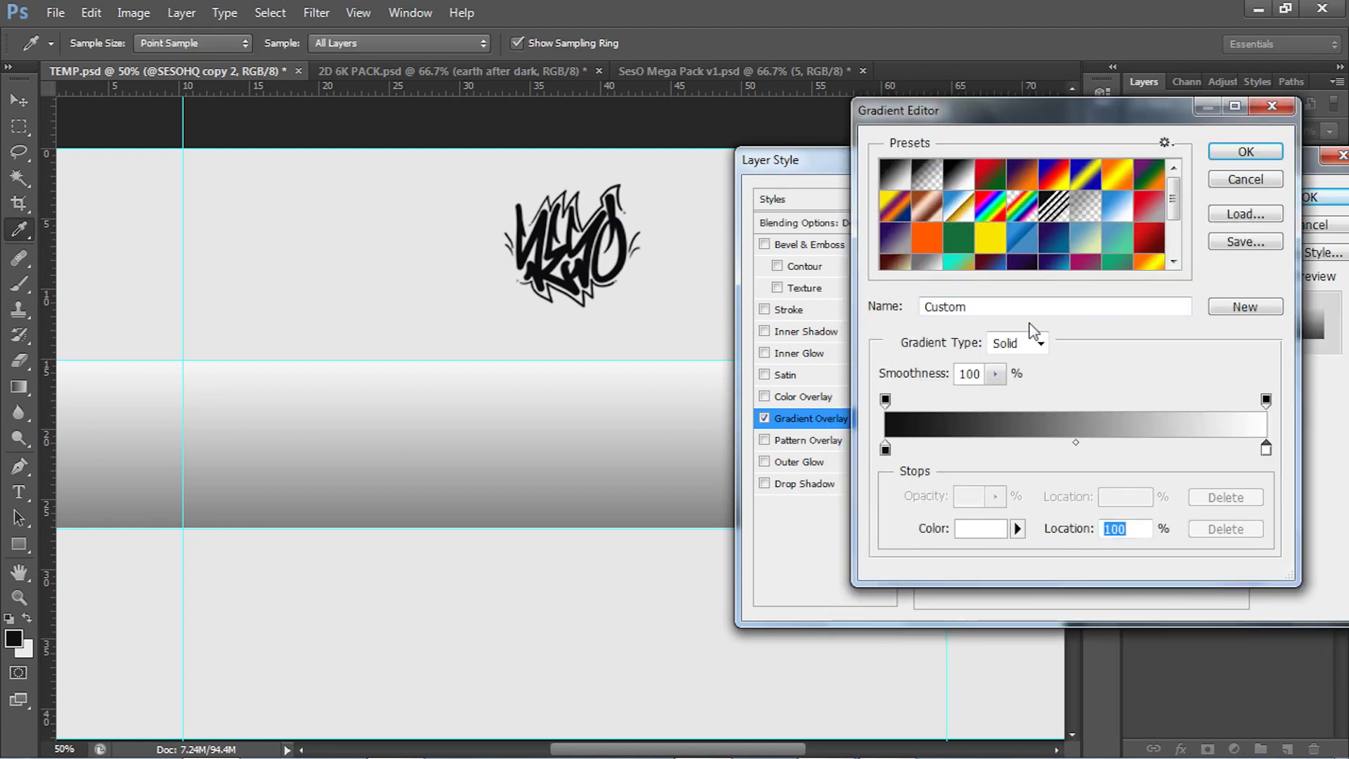
{"action": "double_click", "coordinate": [1266, 448]}
{"action": "left_click_drag", "start_coordinate": [891, 381], "coordinate": [857, 436]}
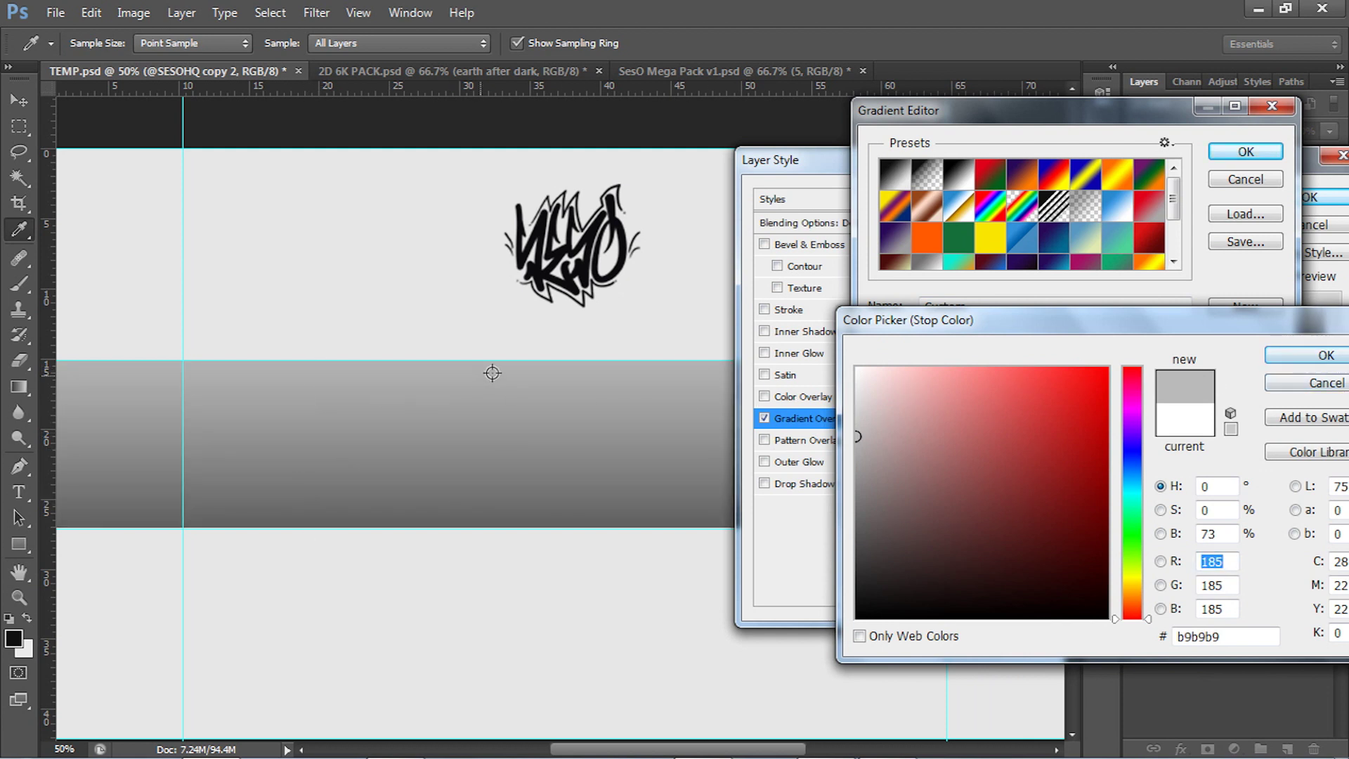
{"action": "left_click", "coordinate": [1308, 355]}
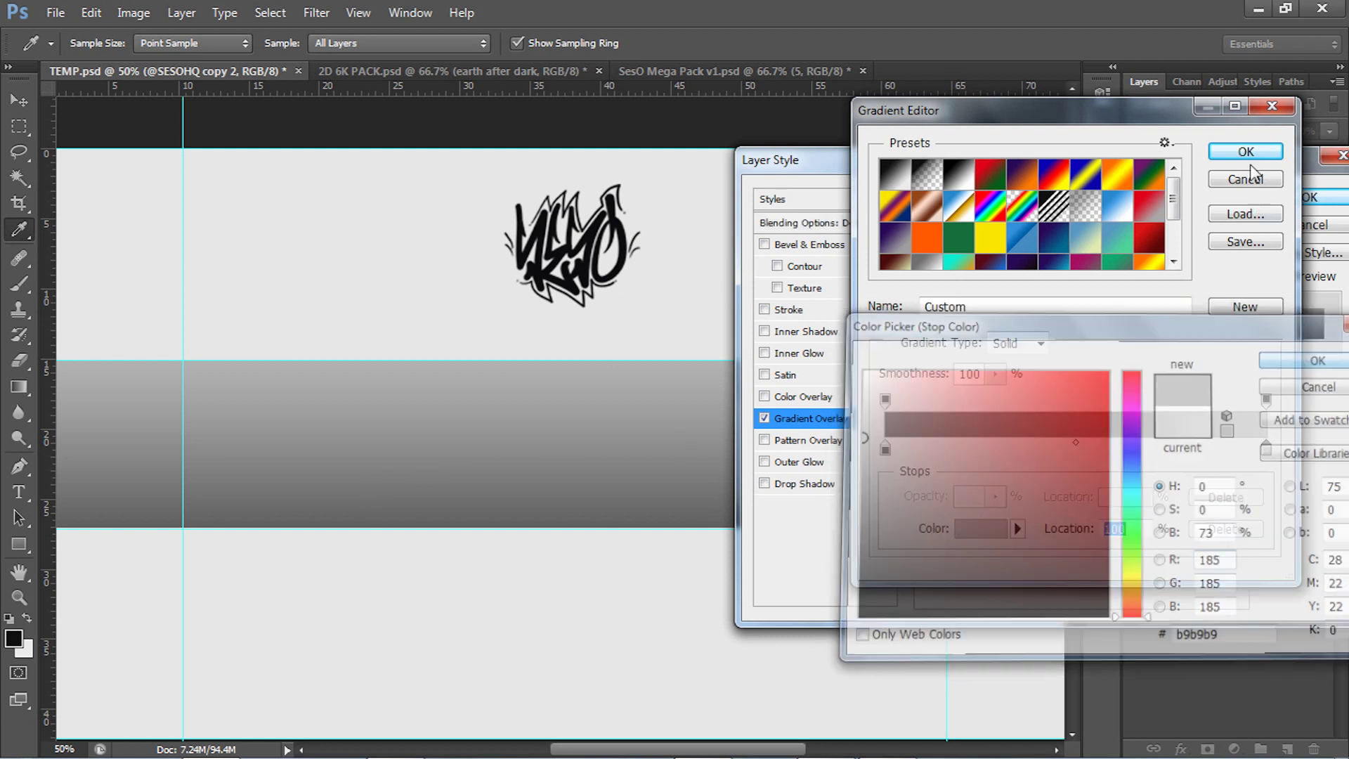
{"action": "left_click", "coordinate": [1248, 152]}
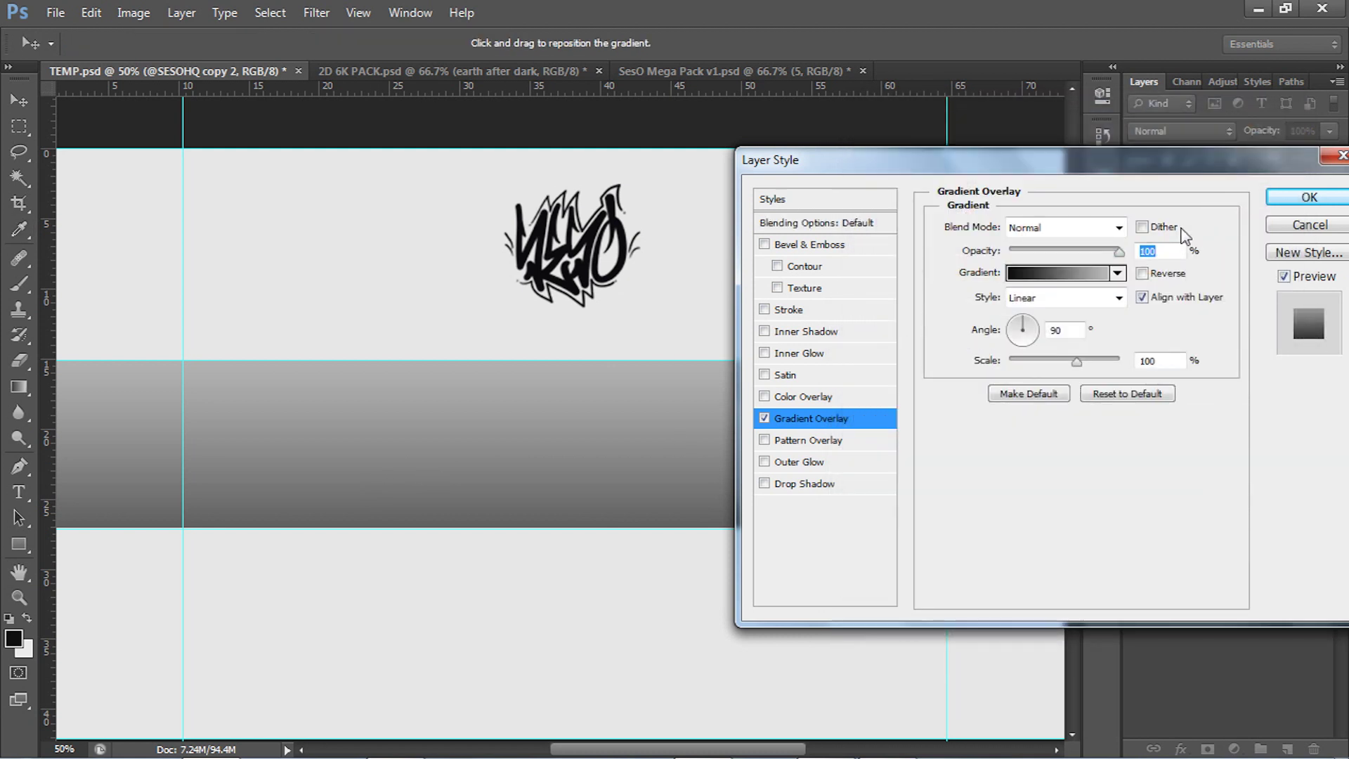
Lower the Gradient Overlay's opacity to 5% and compare the map with the effect off and on
{"action": "type", "text": "5"}
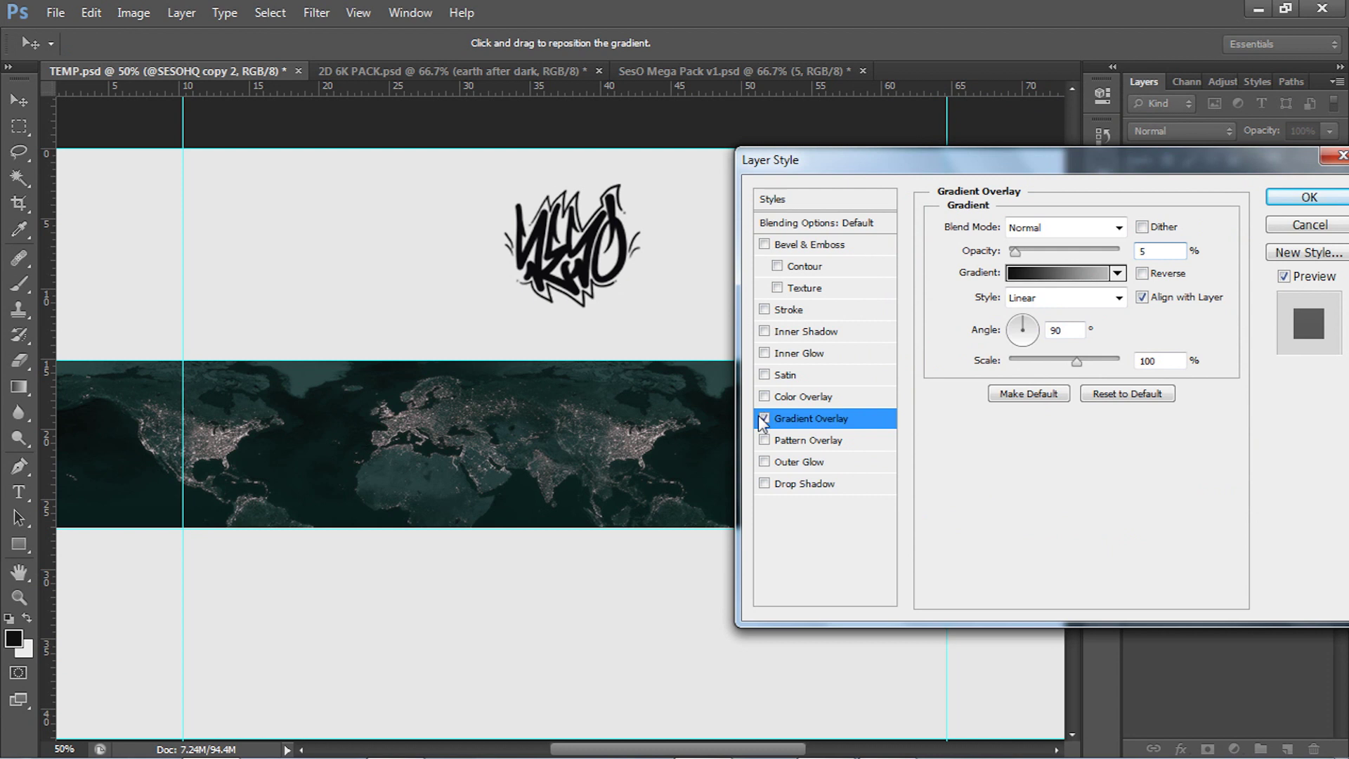
{"action": "key", "text": "space"}
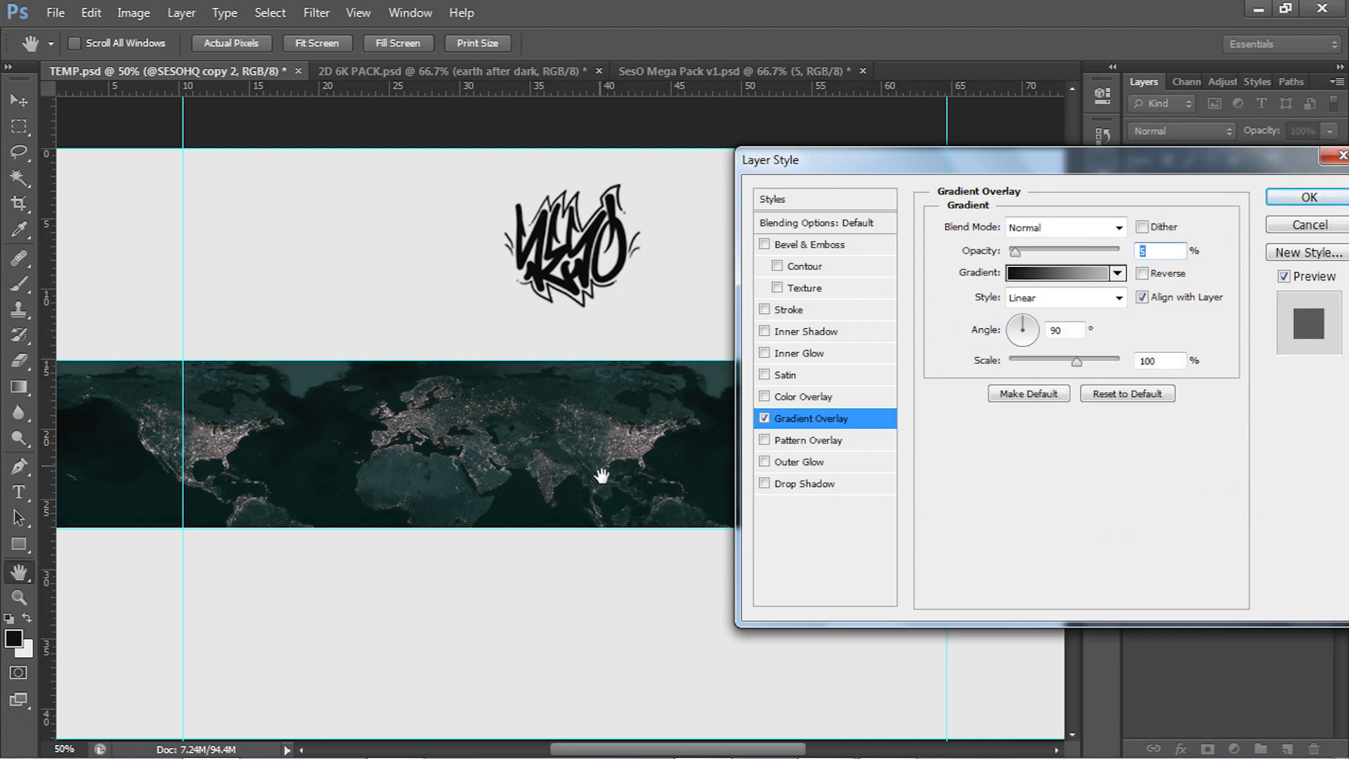
{"action": "left_click", "coordinate": [764, 419]}
{"action": "left_click", "coordinate": [764, 418]}
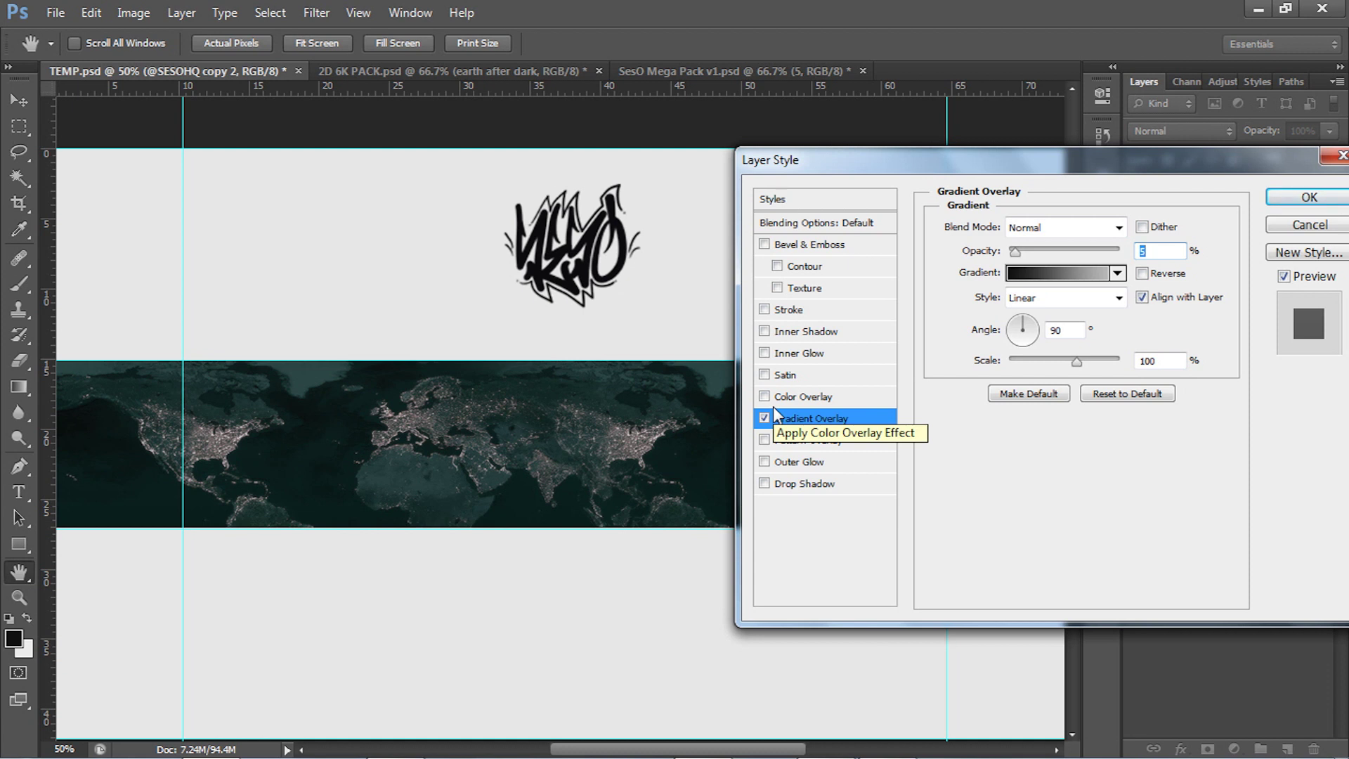
Add a Pattern Overlay to the map layer using the pattern with a single black square on a transparent tile
{"action": "left_click", "coordinate": [812, 443]}
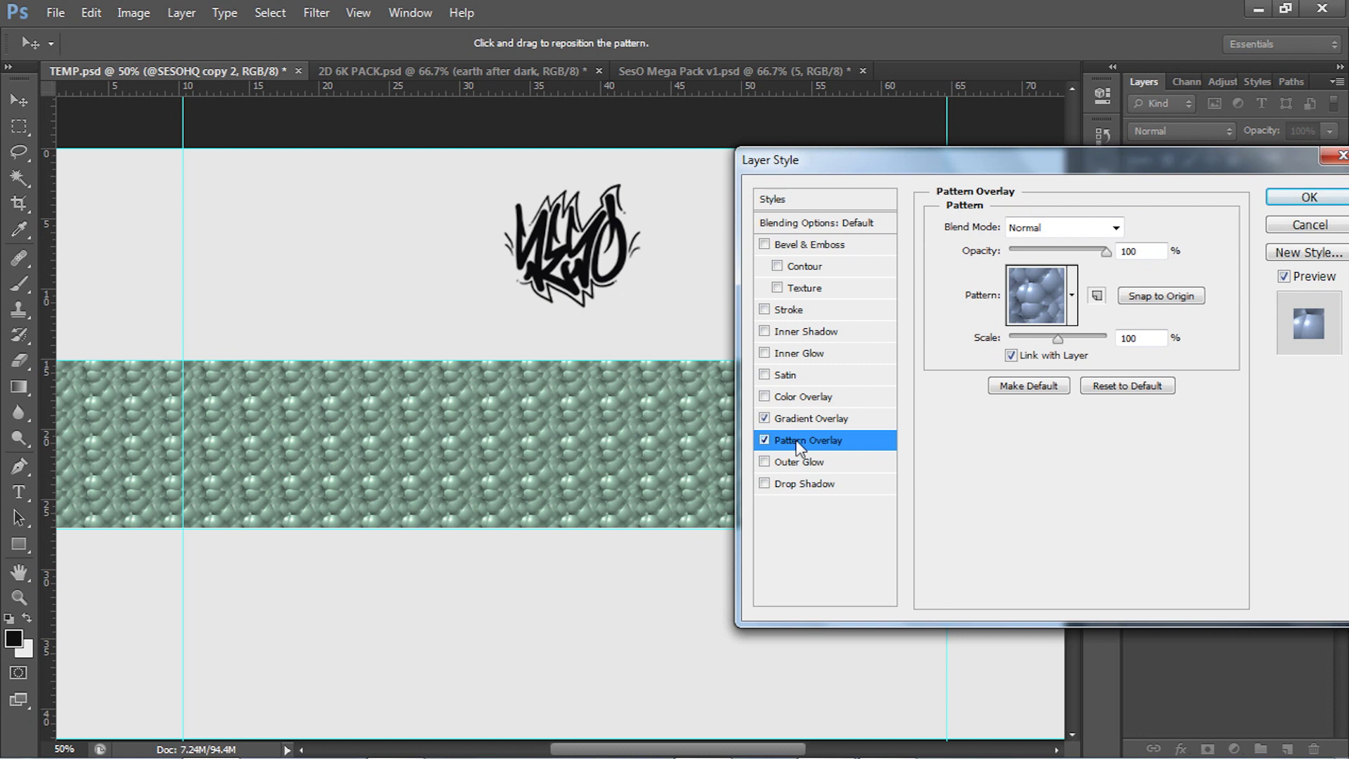
{"action": "left_click", "coordinate": [1072, 295]}
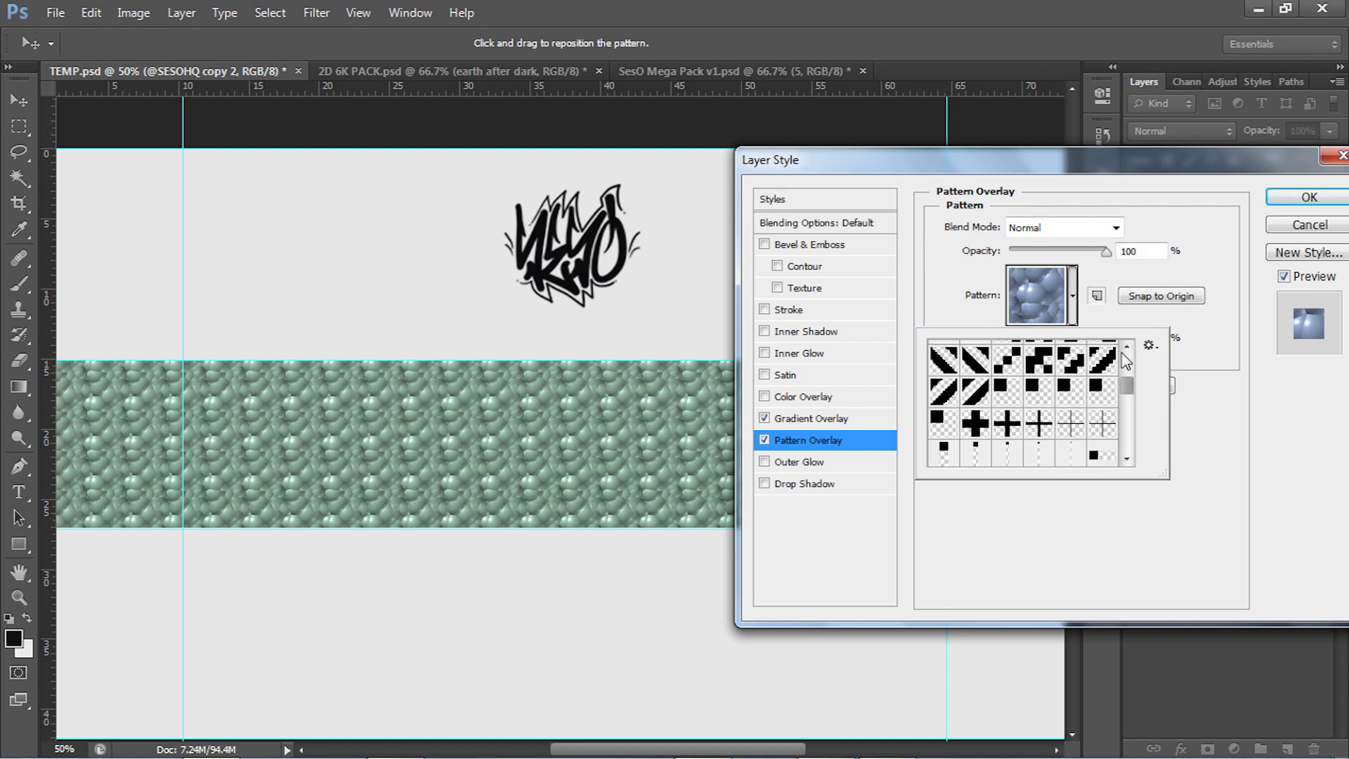
{"action": "mouse_move", "coordinate": [1127, 381]}
{"action": "left_mouse_down"}
{"action": "mouse_move", "coordinate": [1122, 450]}
{"action": "mouse_move", "coordinate": [1127, 382]}
{"action": "left_mouse_up"}
{"action": "left_click", "coordinate": [1046, 413]}
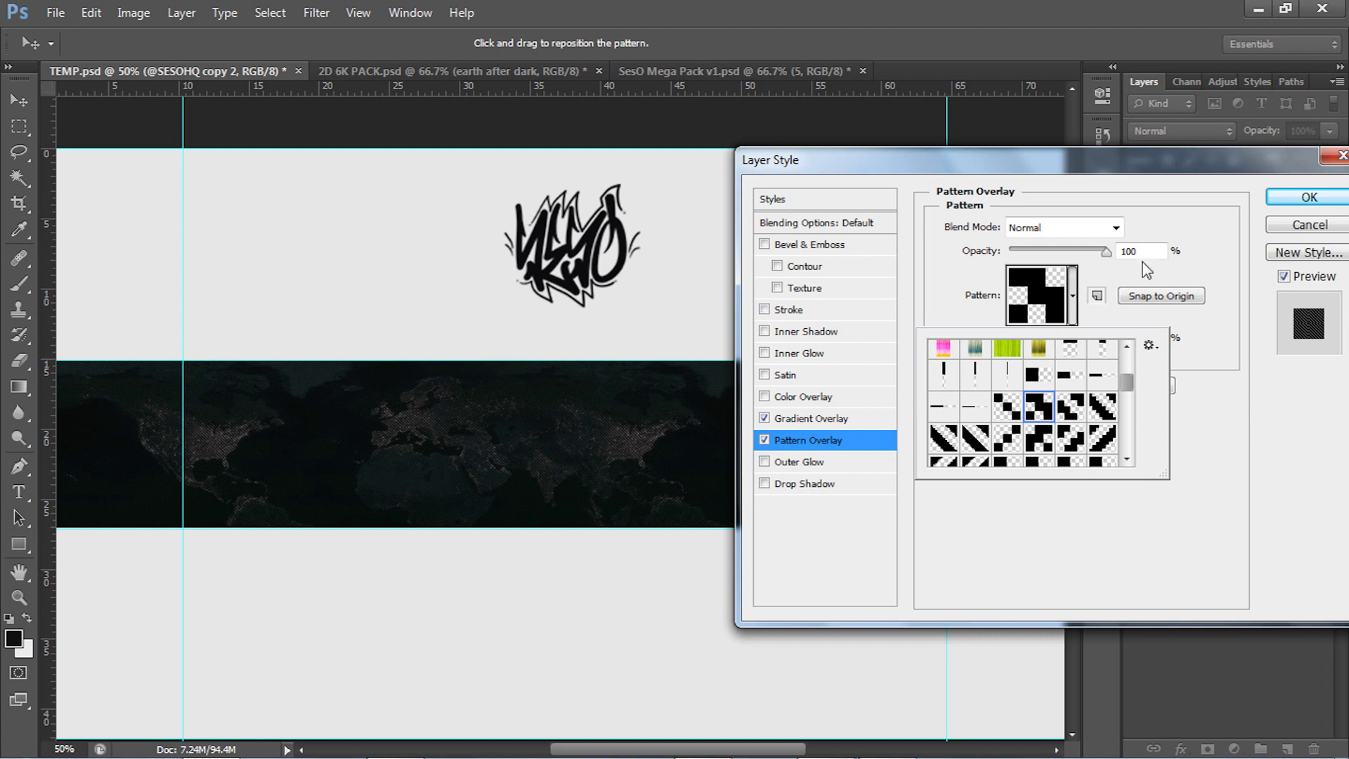
{"action": "scroll", "coordinate": [1078, 411], "scroll_direction": "down", "scroll_amount": 1}
{"action": "left_click", "coordinate": [1038, 450]}
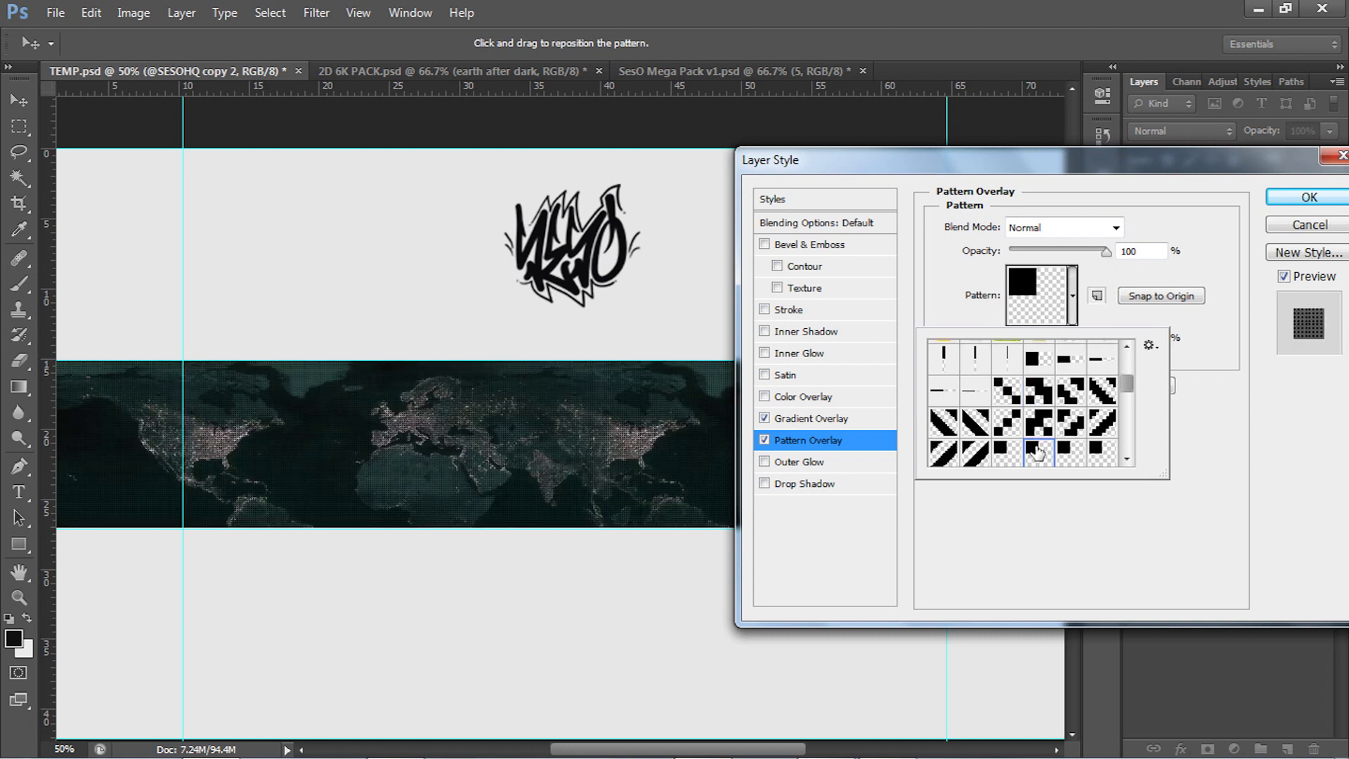
Test the pattern at 462% scale, restore the scale to 100%, and apply the layer style
{"action": "left_click", "coordinate": [1145, 251]}
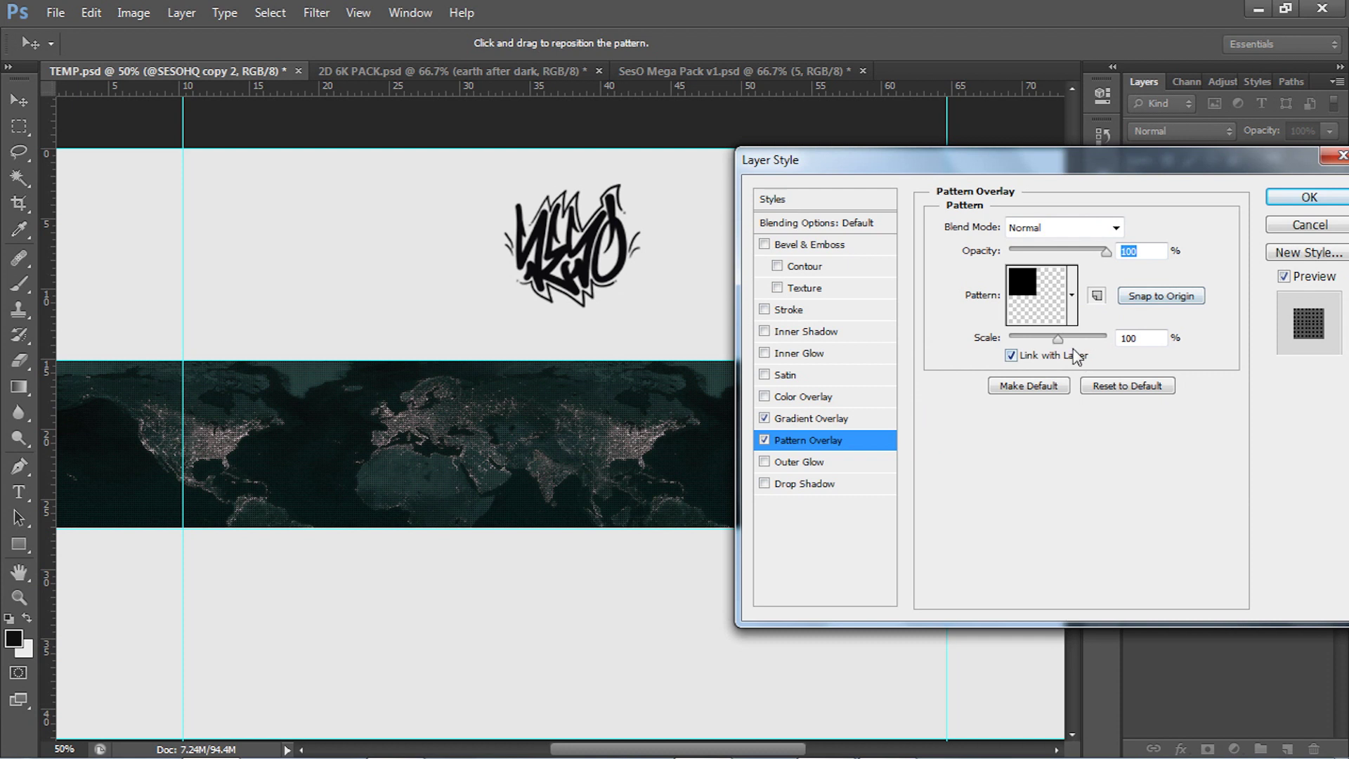
{"action": "left_click_drag", "start_coordinate": [1059, 339], "coordinate": [1077, 339]}
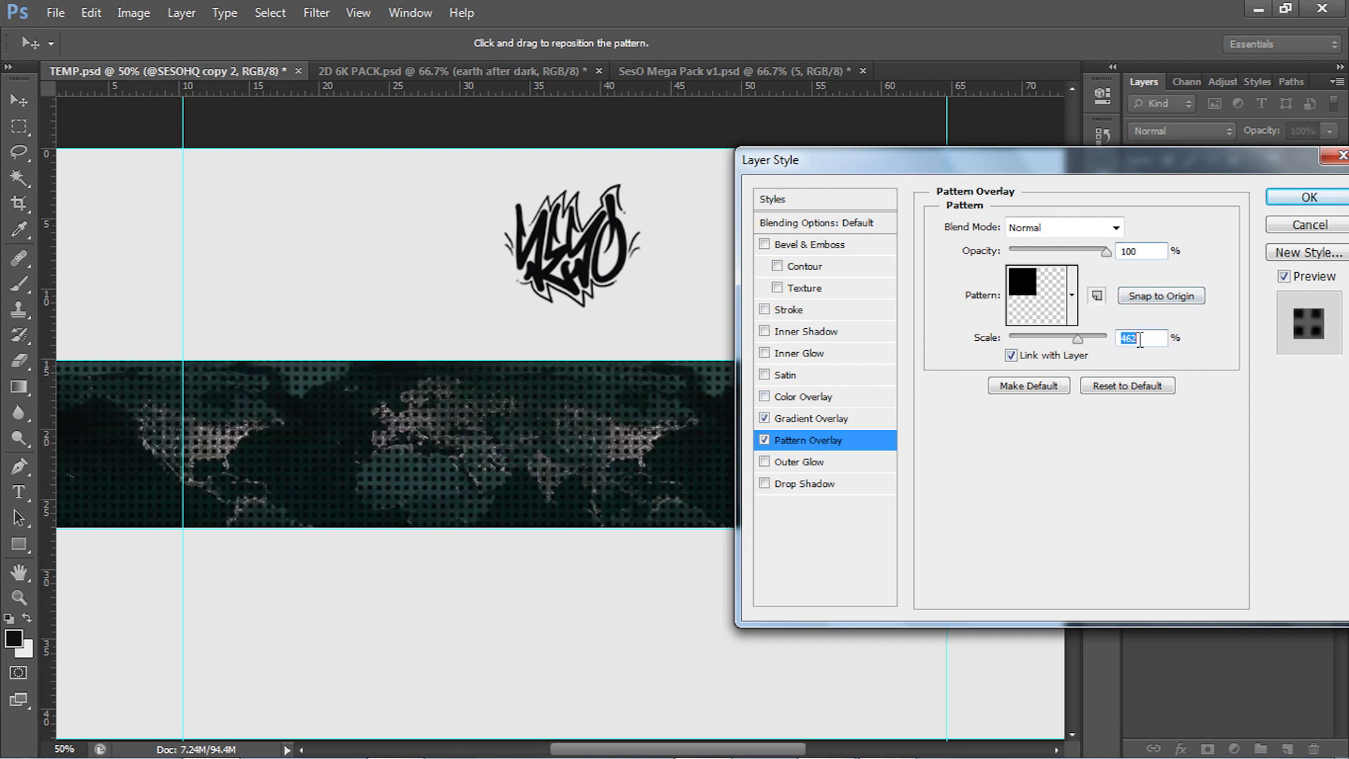
{"action": "type", "text": "100"}
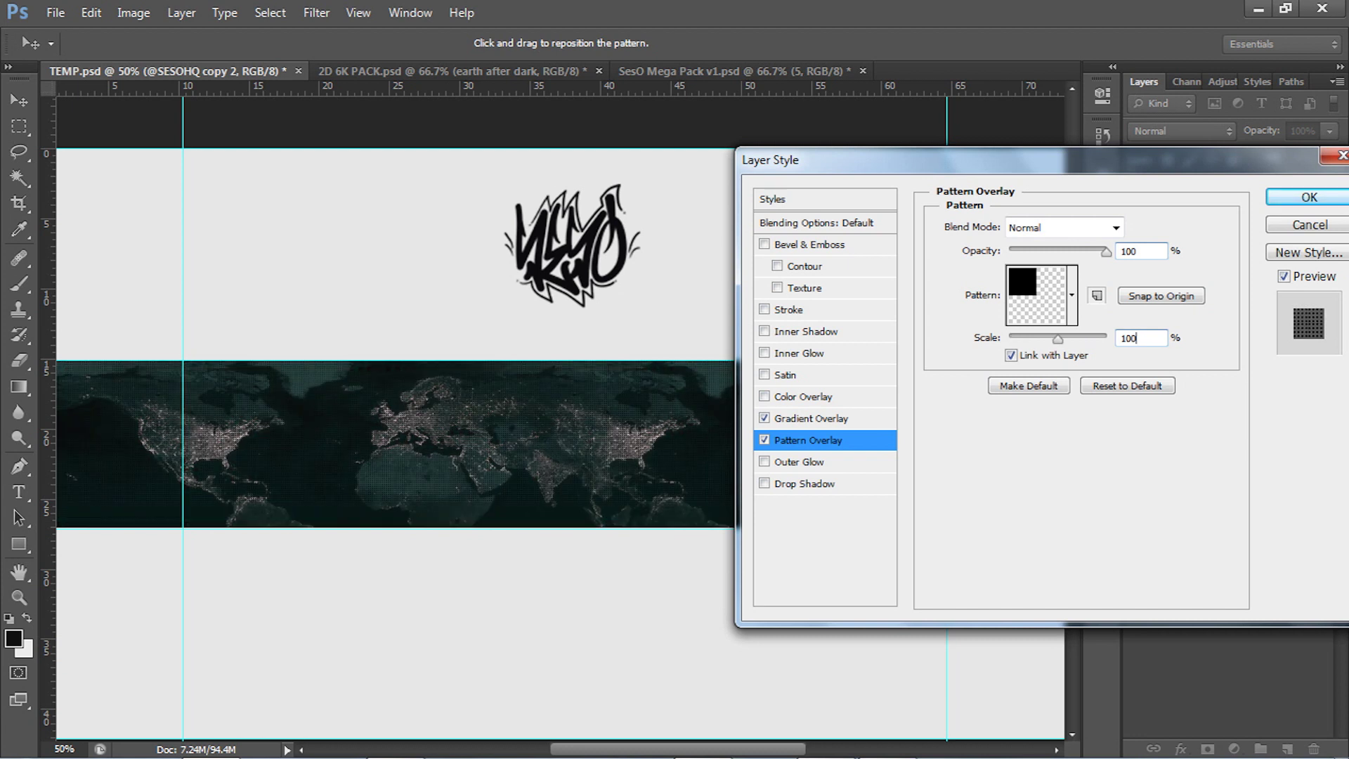
{"action": "key", "text": "Return"}
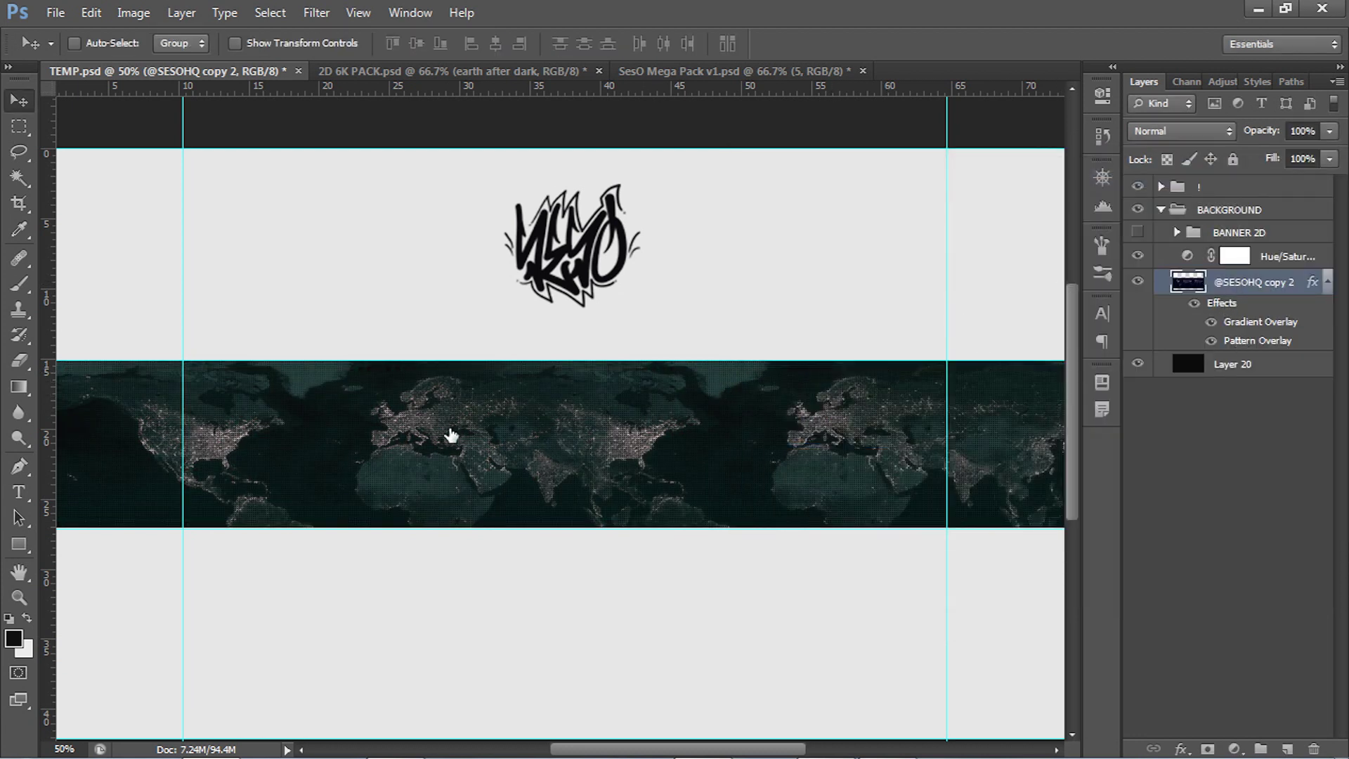
Reduce the map layer's Pattern Overlay opacity to 15% and apply the layer style
{"action": "double_click", "coordinate": [1258, 340]}
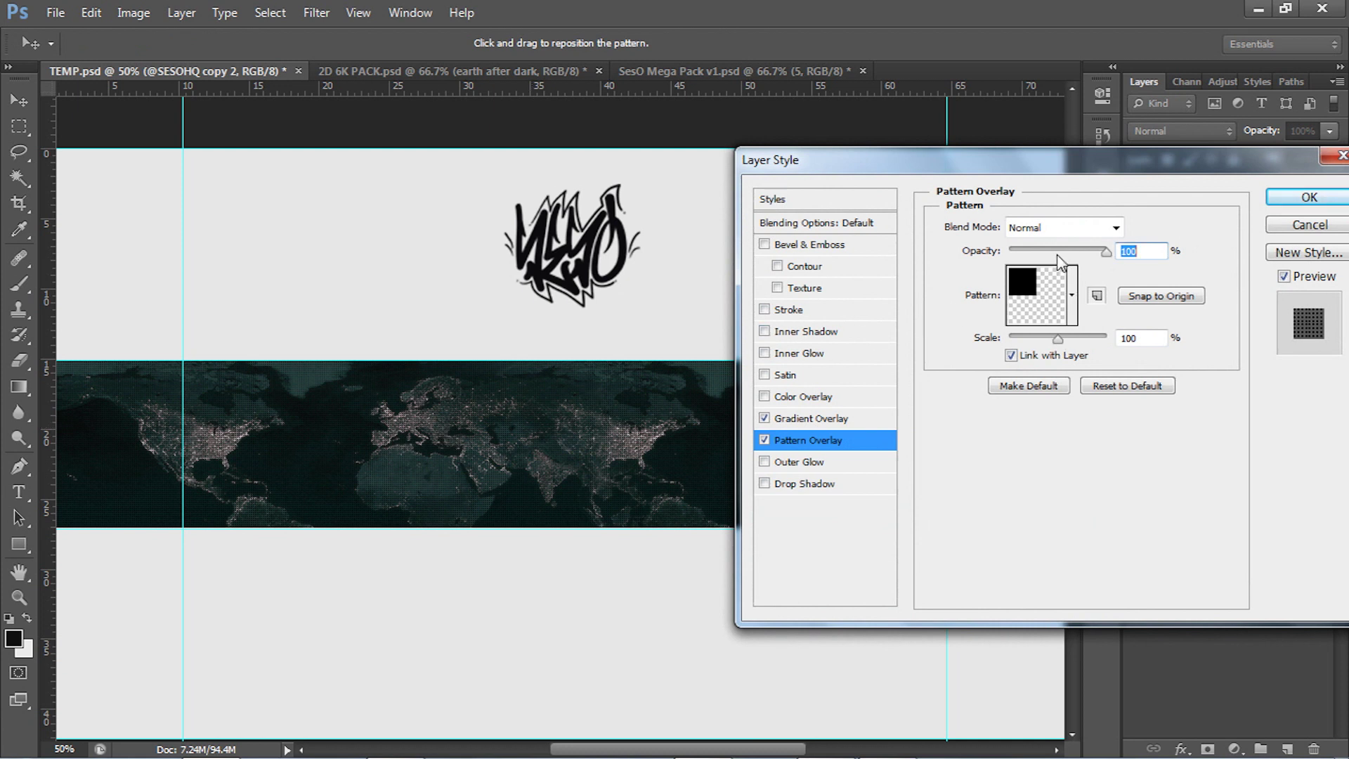
{"action": "left_click", "coordinate": [1053, 252]}
{"action": "left_click_drag", "start_coordinate": [1039, 255], "coordinate": [1026, 252]}
{"action": "left_click", "coordinate": [1136, 247]}
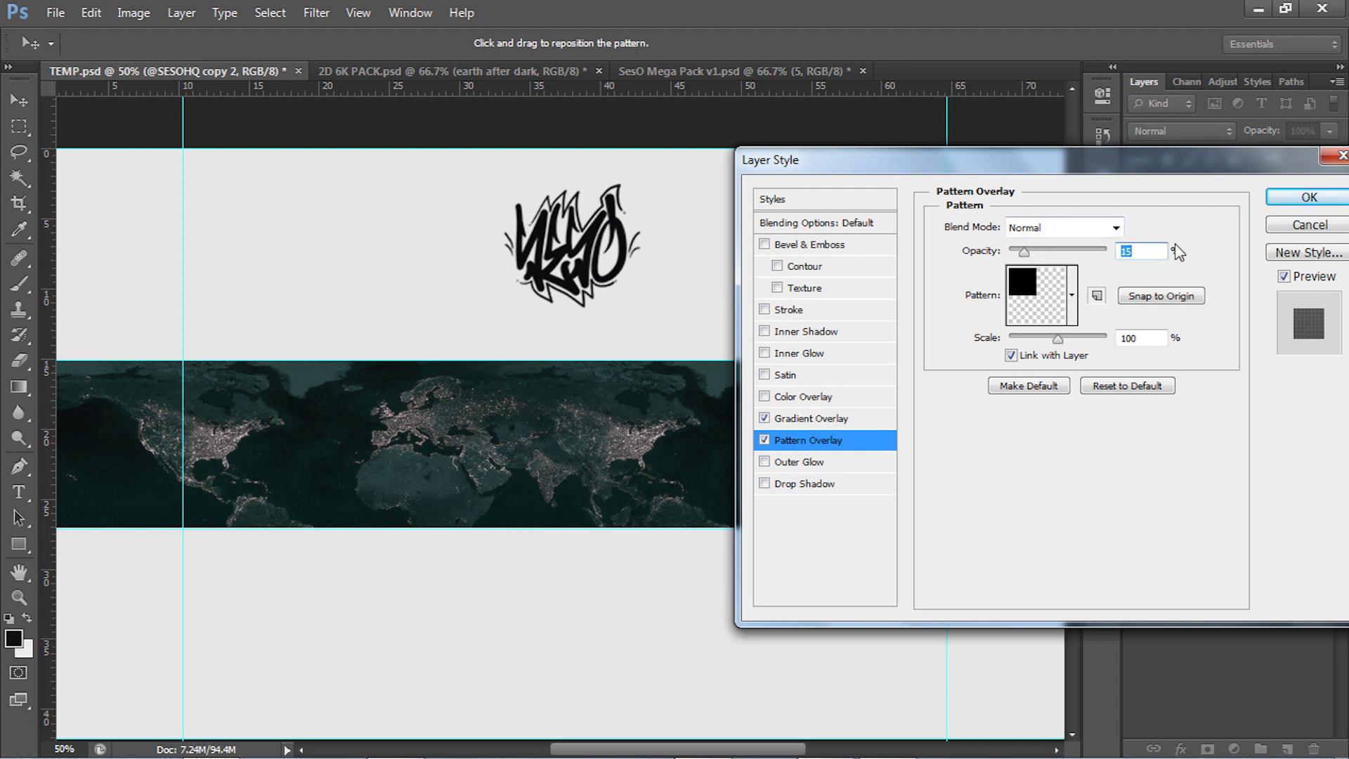
{"action": "left_click", "coordinate": [1309, 197]}
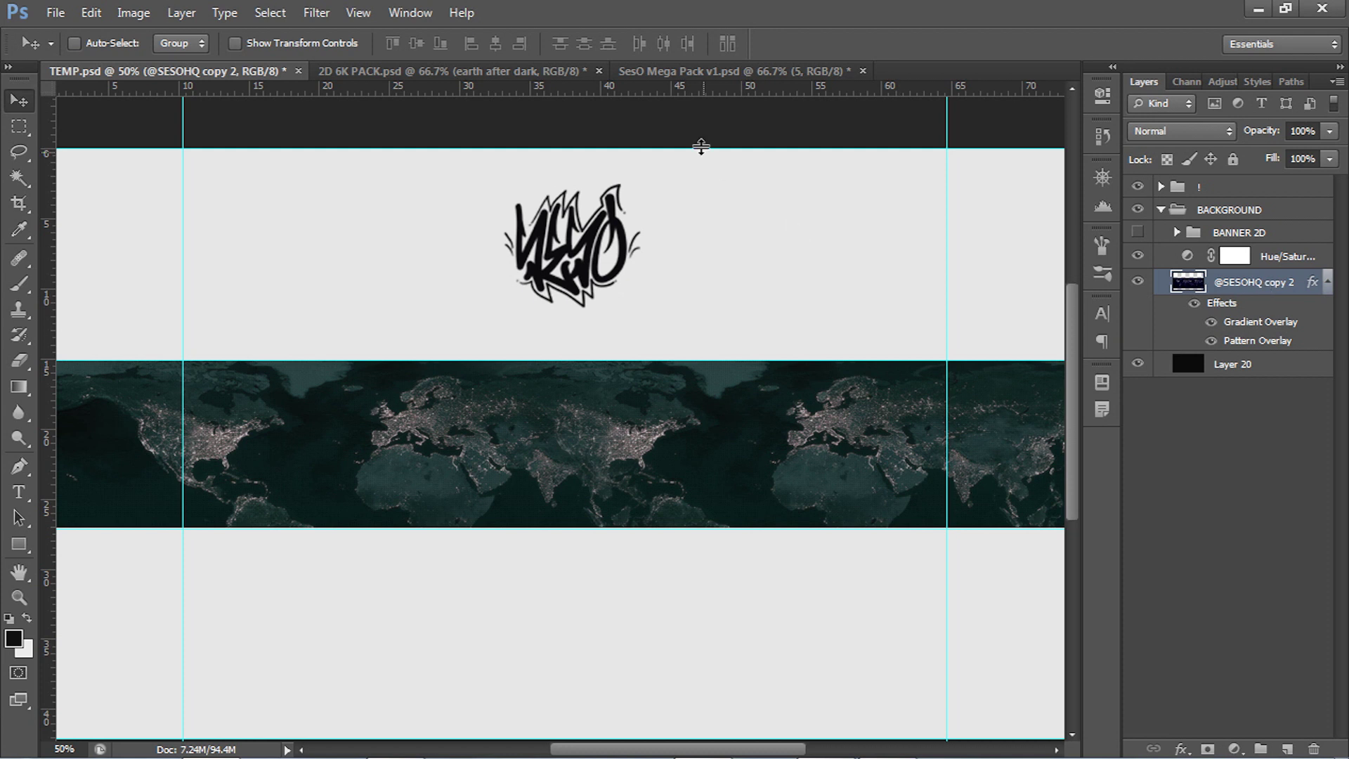
Switch to 2D 6K PACK.psd, hide the earth after dark image and collapse the HD BACKGROUNDS group
{"action": "left_click", "coordinate": [489, 71]}
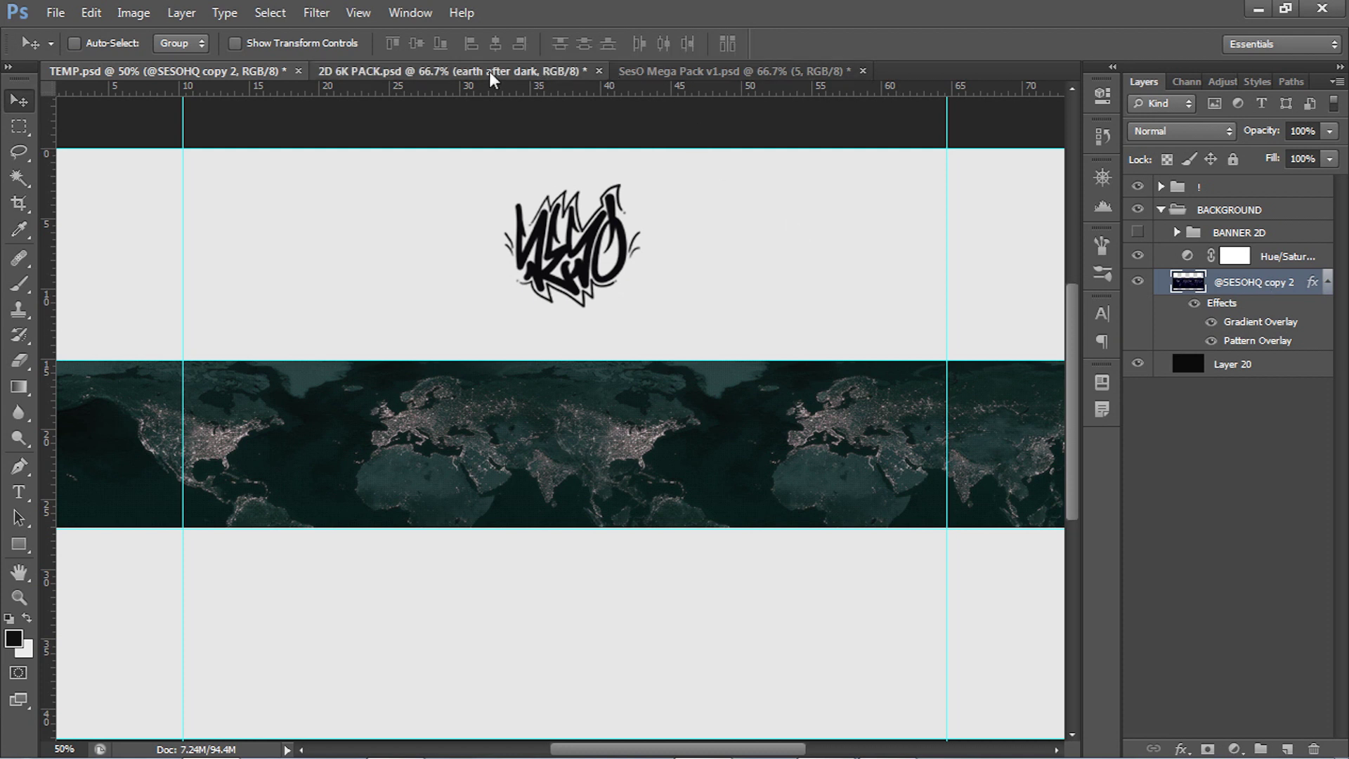
{"action": "left_click", "coordinate": [1138, 396]}
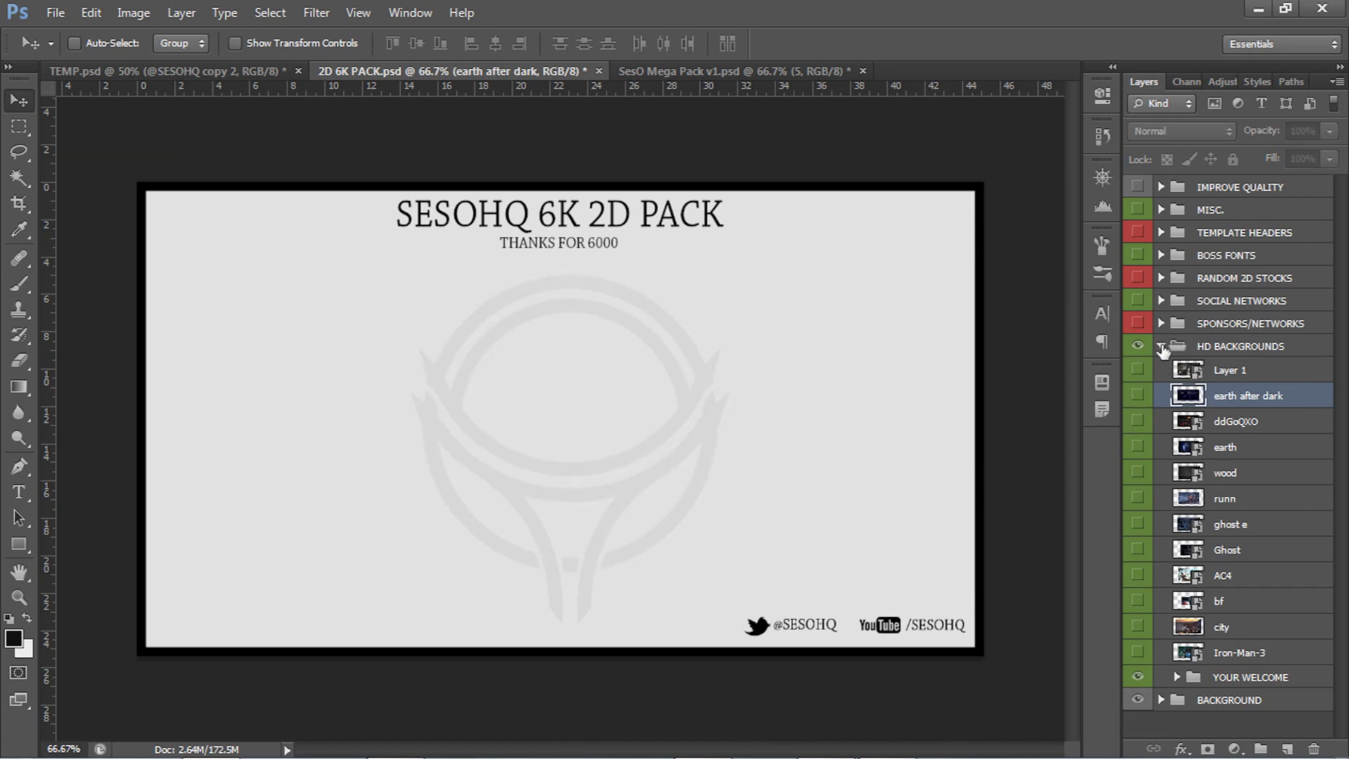
{"action": "left_click", "coordinate": [1160, 346]}
Copy texture 5 from SesO Mega Pack v1.psd into TEMP.psd, placing it above the map at the strip's left end
{"action": "left_click", "coordinate": [690, 74]}
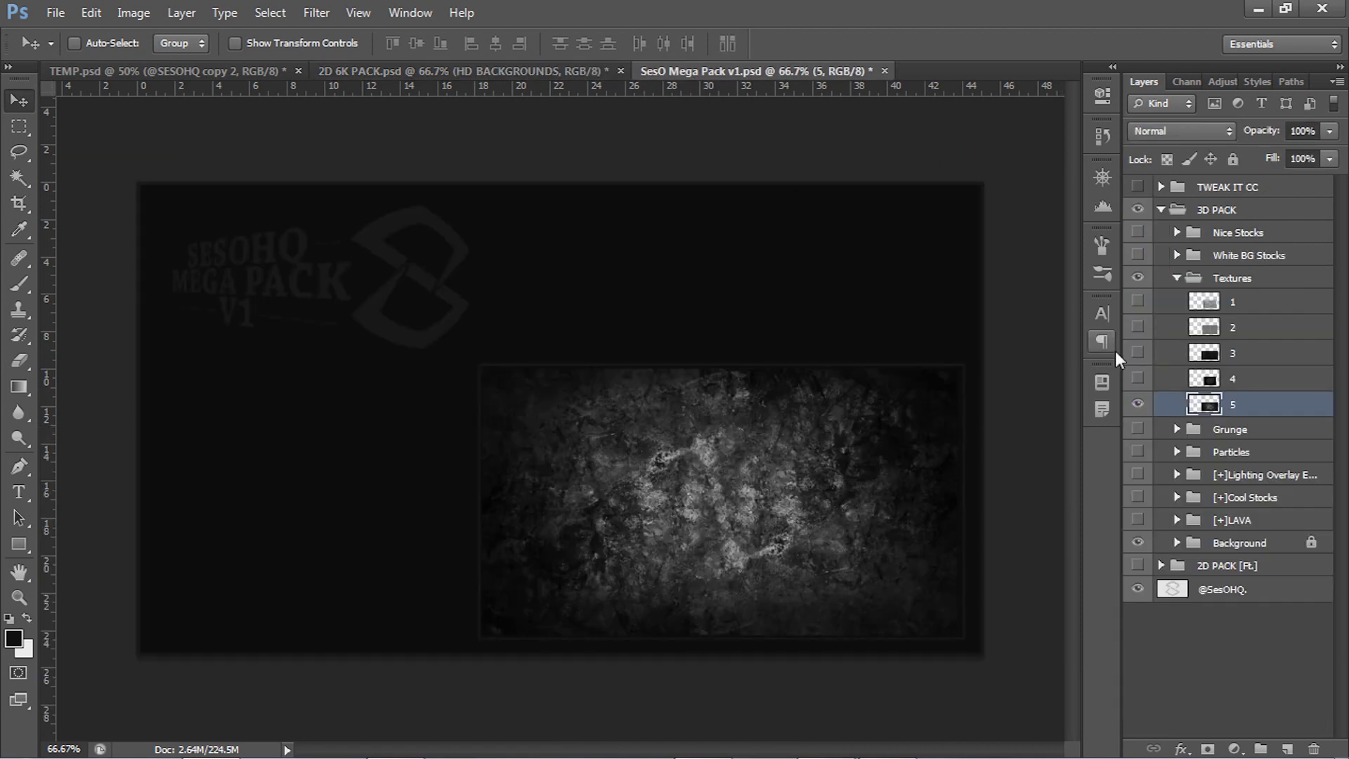
{"action": "left_click", "coordinate": [1138, 405]}
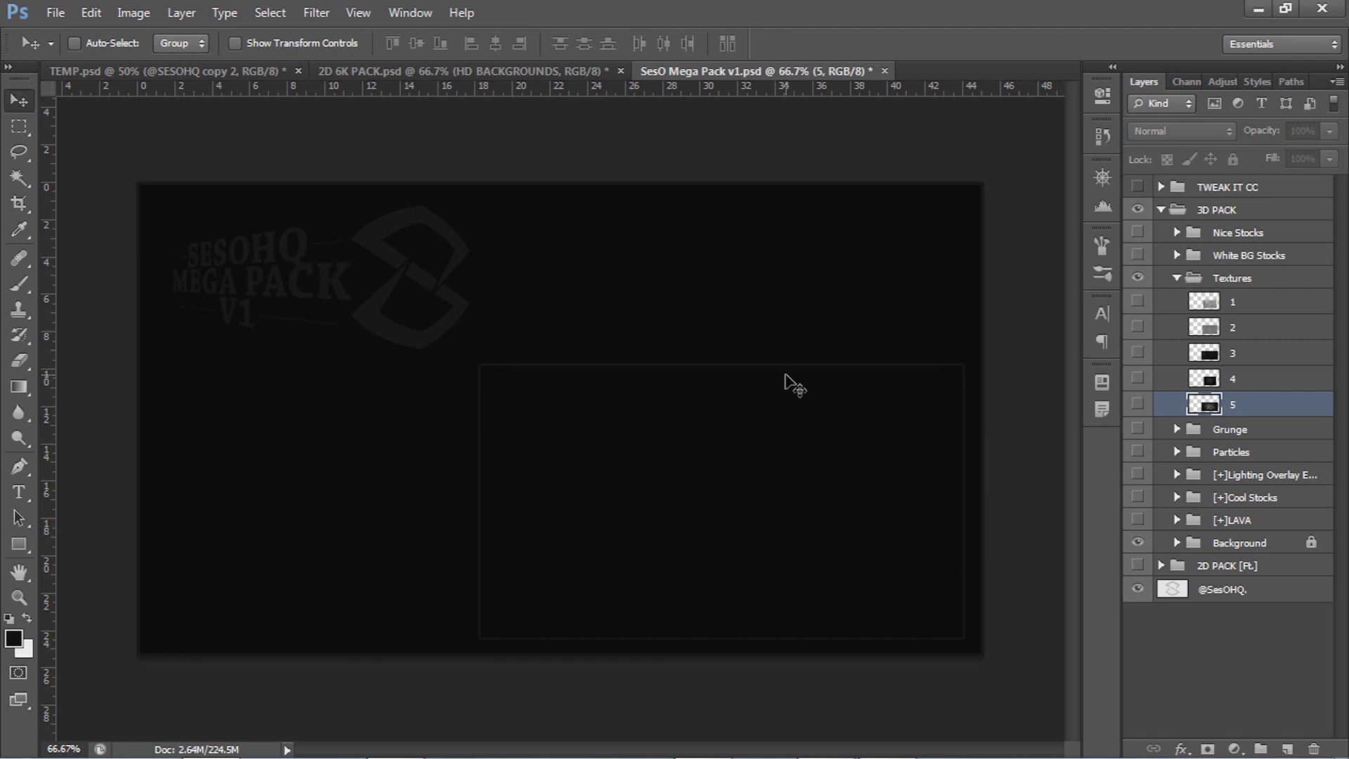
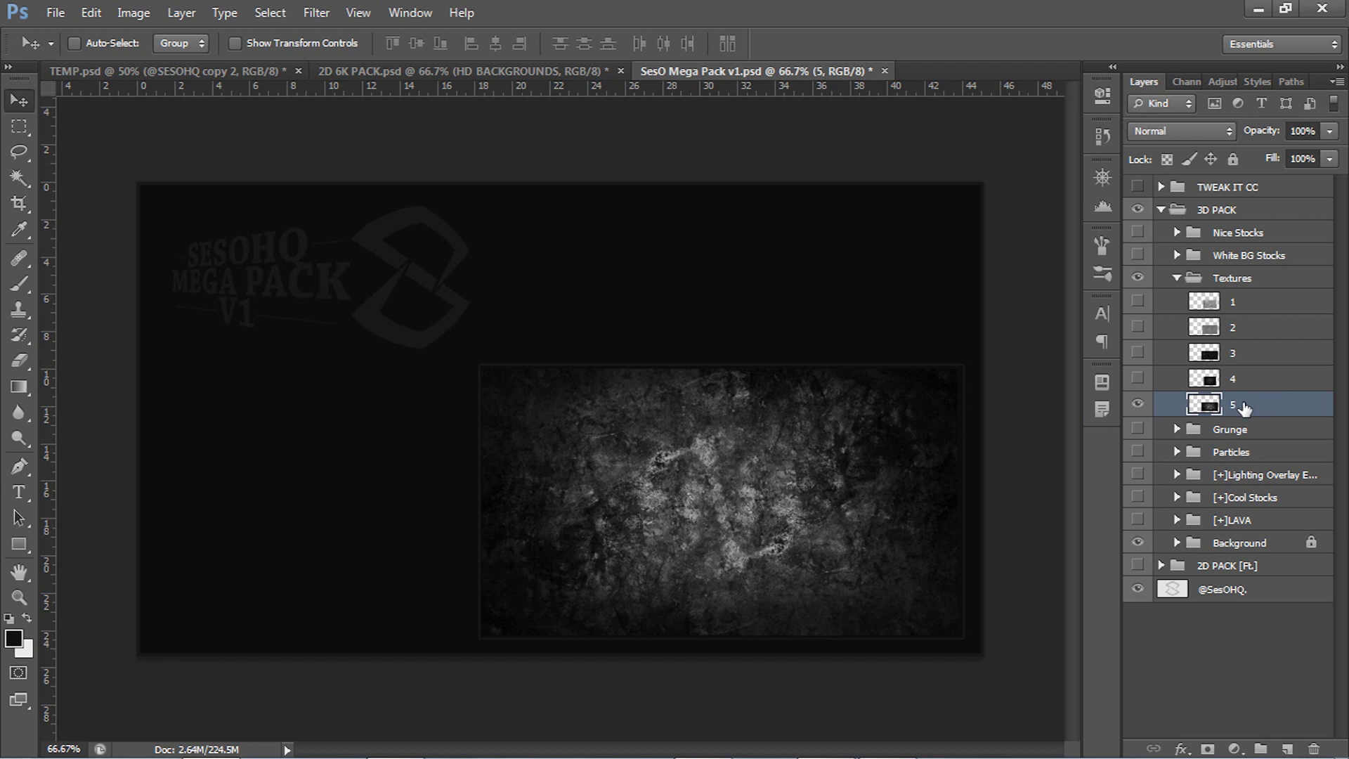
{"action": "left_click_drag", "start_coordinate": [871, 467], "coordinate": [354, 404]}
{"action": "key", "text": "ctrl+minus"}
Duplicate the grunge texture and spread four overlapping copies along the map strip until it is fully covered
{"action": "key", "text": "ctrl+j"}
{"action": "key", "text": "e"}
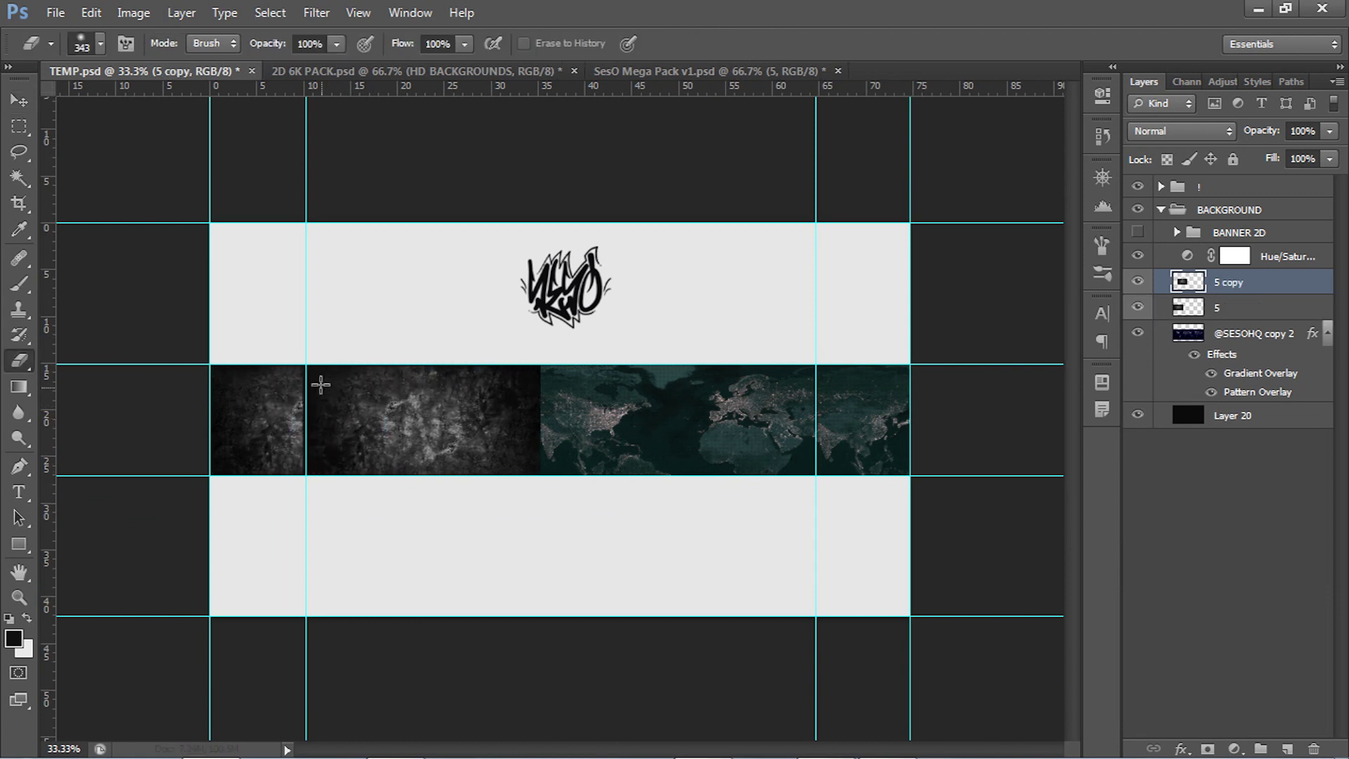
{"action": "key", "text": "v"}
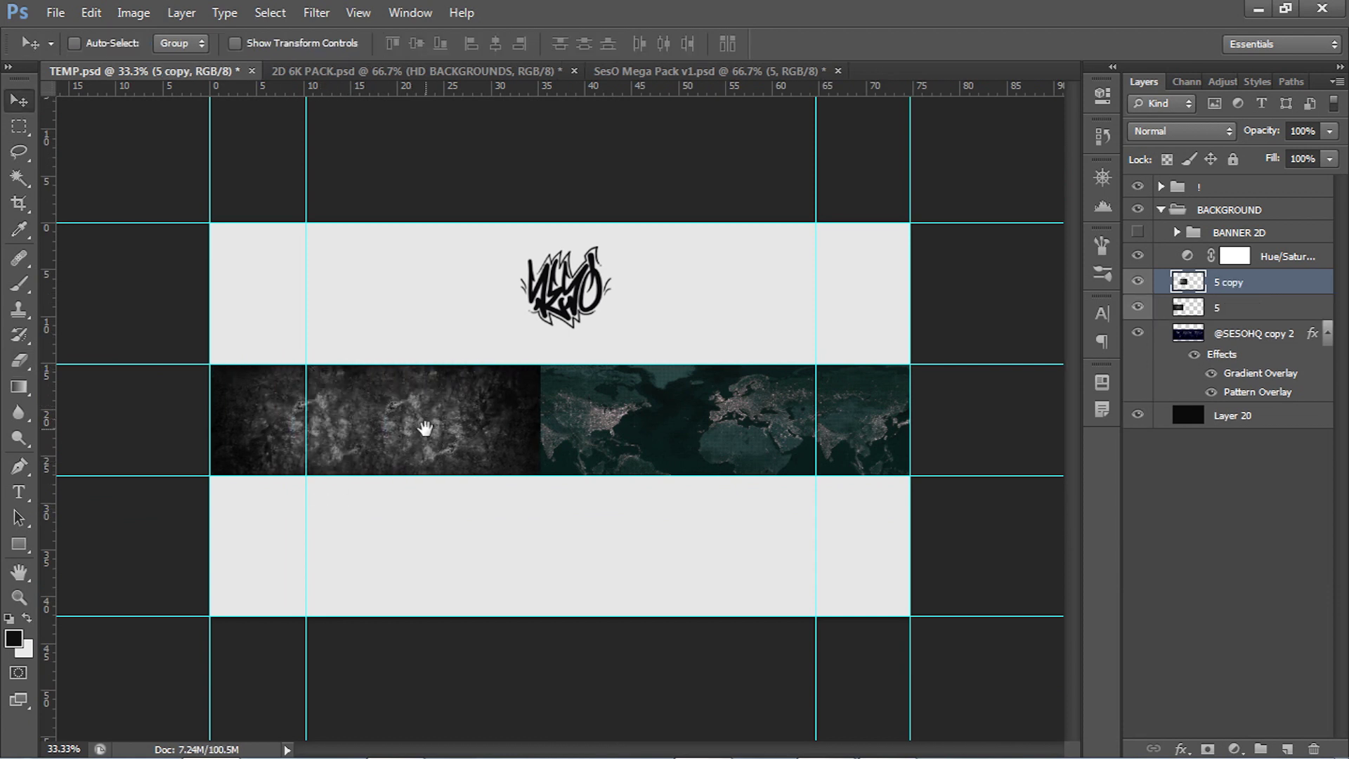
{"action": "left_click_drag", "start_coordinate": [430, 439], "coordinate": [685, 439]}
{"action": "left_click_drag", "start_coordinate": [780, 425], "coordinate": [808, 428]}
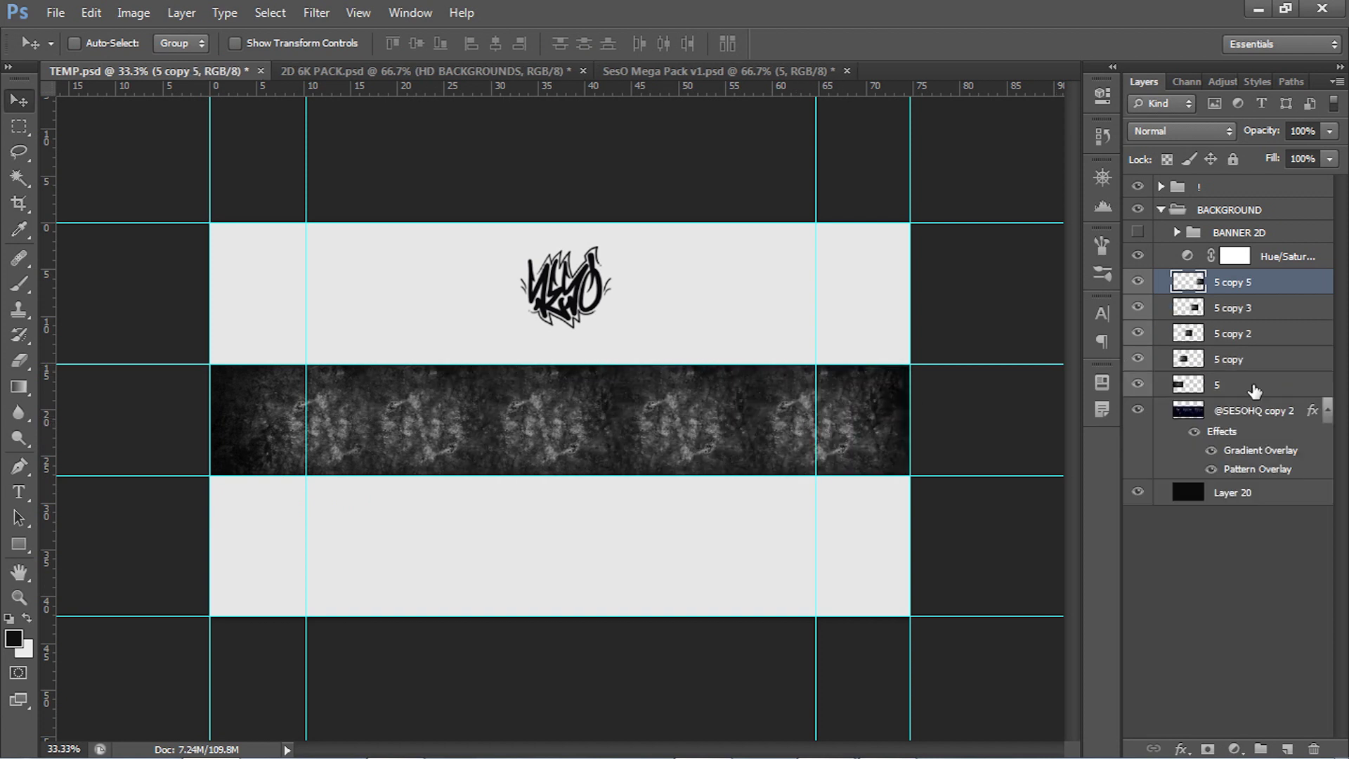
Merge the five grunge texture layers into one and lower the merged layer's opacity to 14%
{"action": "left_click", "coordinate": [1252, 386], "text": "shift"}
{"action": "key", "text": "ctrl+e"}
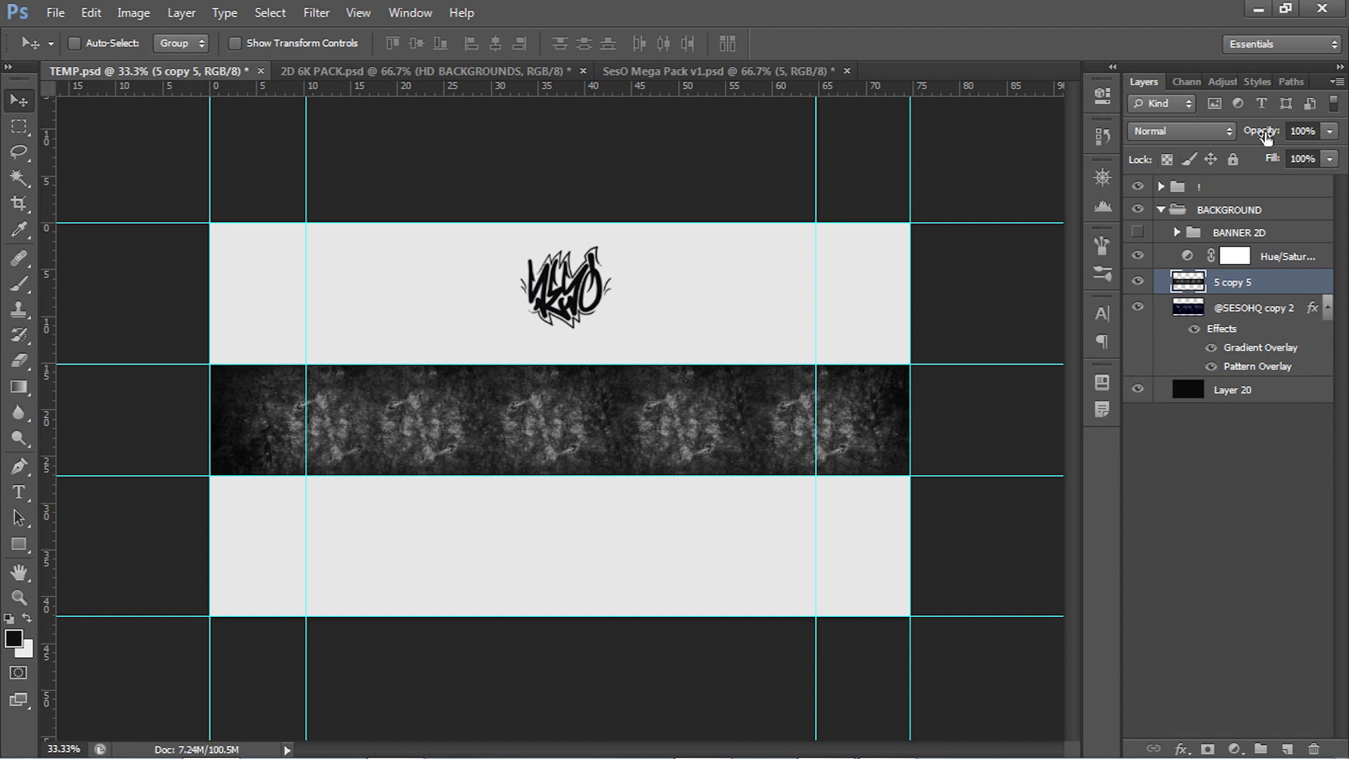
{"action": "left_click", "coordinate": [1328, 132]}
{"action": "left_click_drag", "start_coordinate": [1247, 156], "coordinate": [1242, 158]}
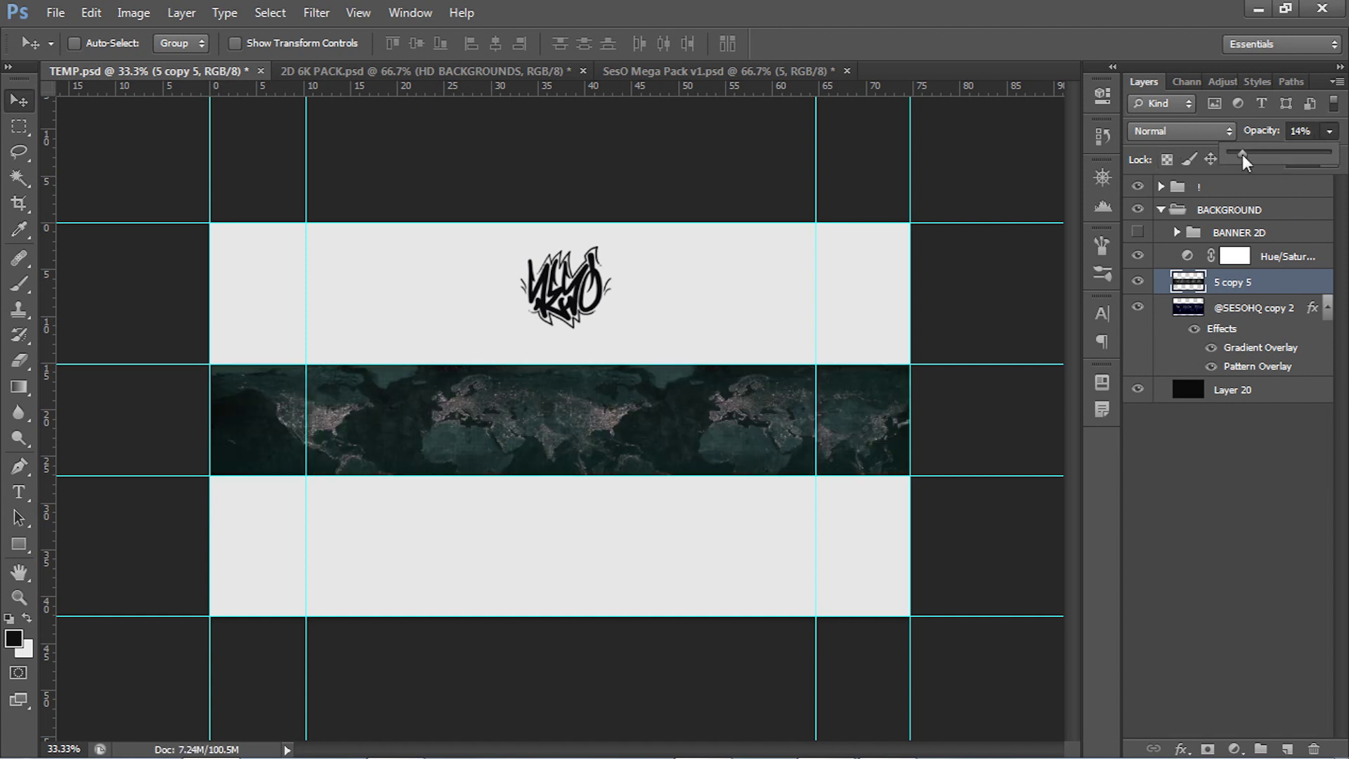
Set the merged grunge texture layer's fill to 75%
{"action": "left_click", "coordinate": [1328, 131]}
{"action": "left_click", "coordinate": [1329, 160]}
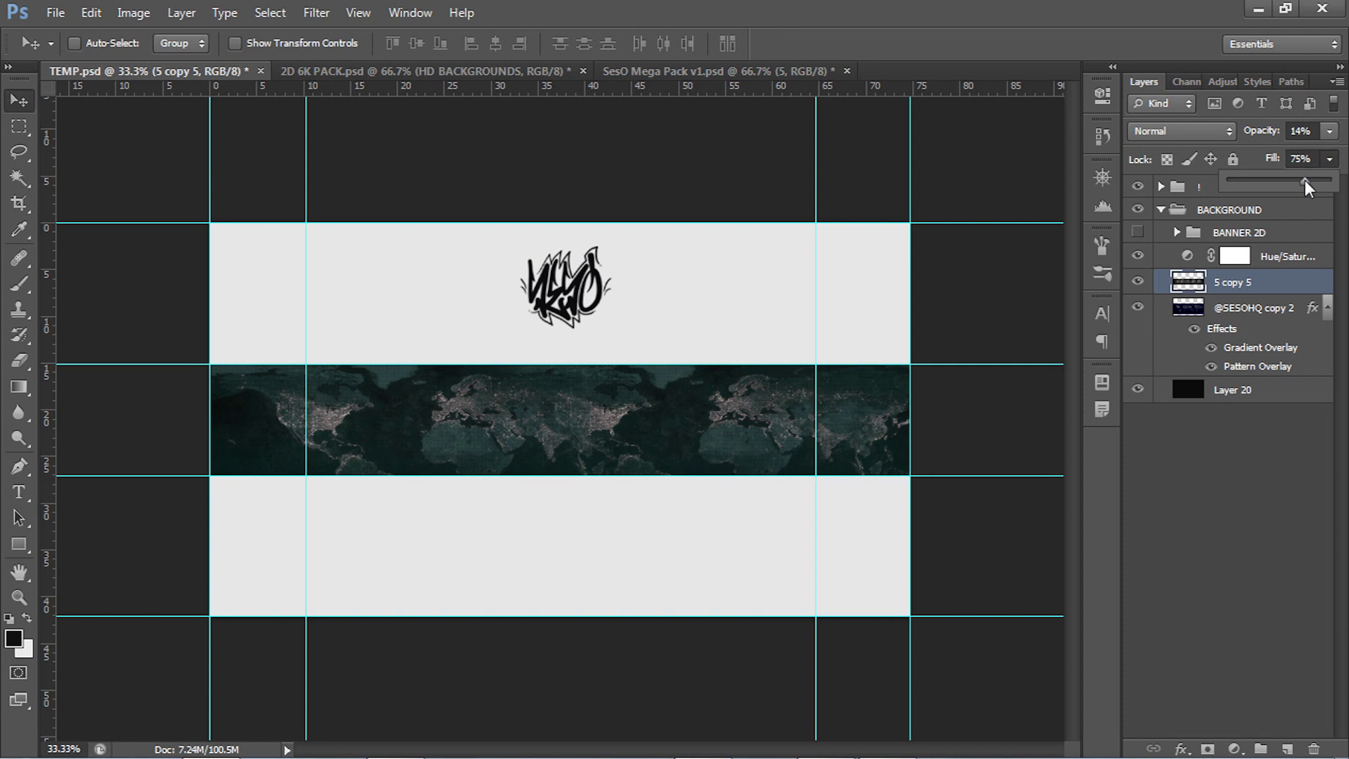
{"action": "left_click", "coordinate": [1235, 291]}
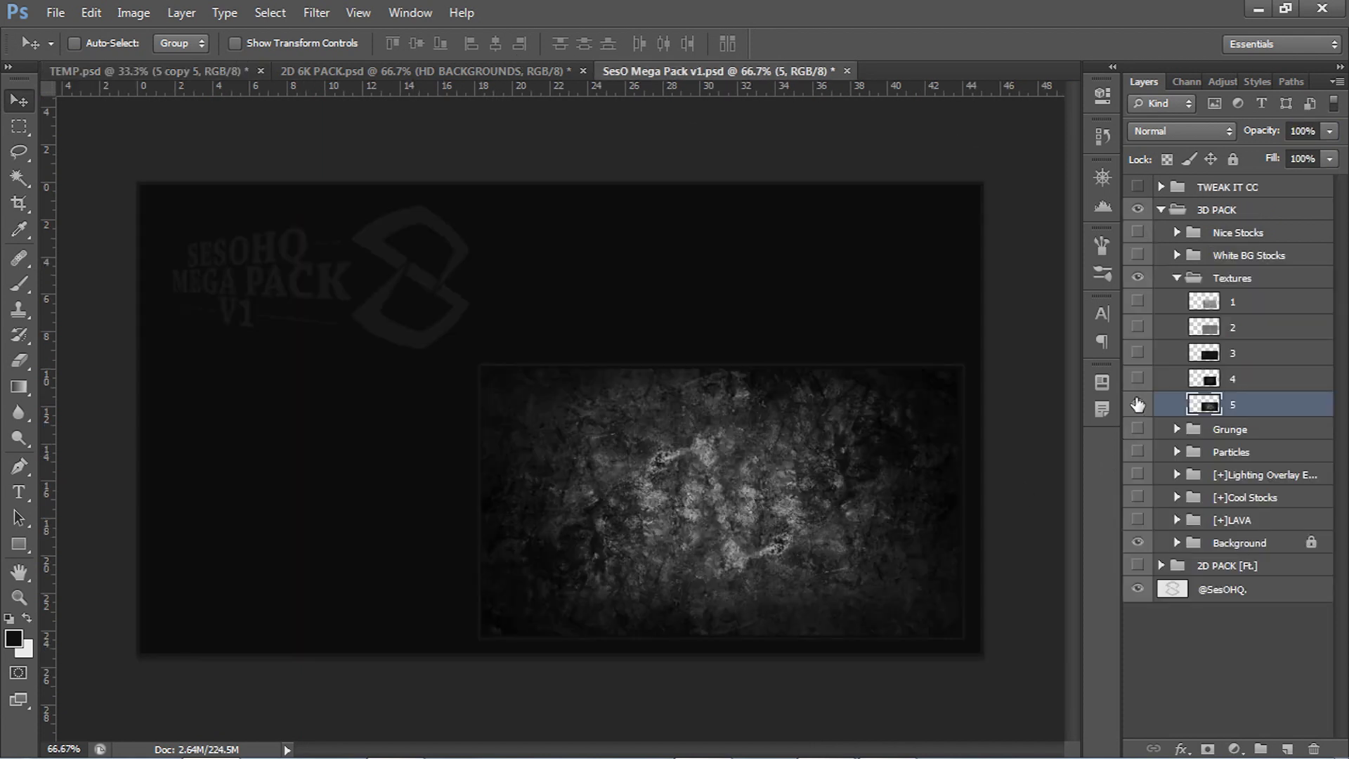
In SesO Mega Pack v1.psd, hide texture 5, show texture 4 and copy it into TEMP.psd above the map strip
{"action": "left_click", "coordinate": [1138, 404]}
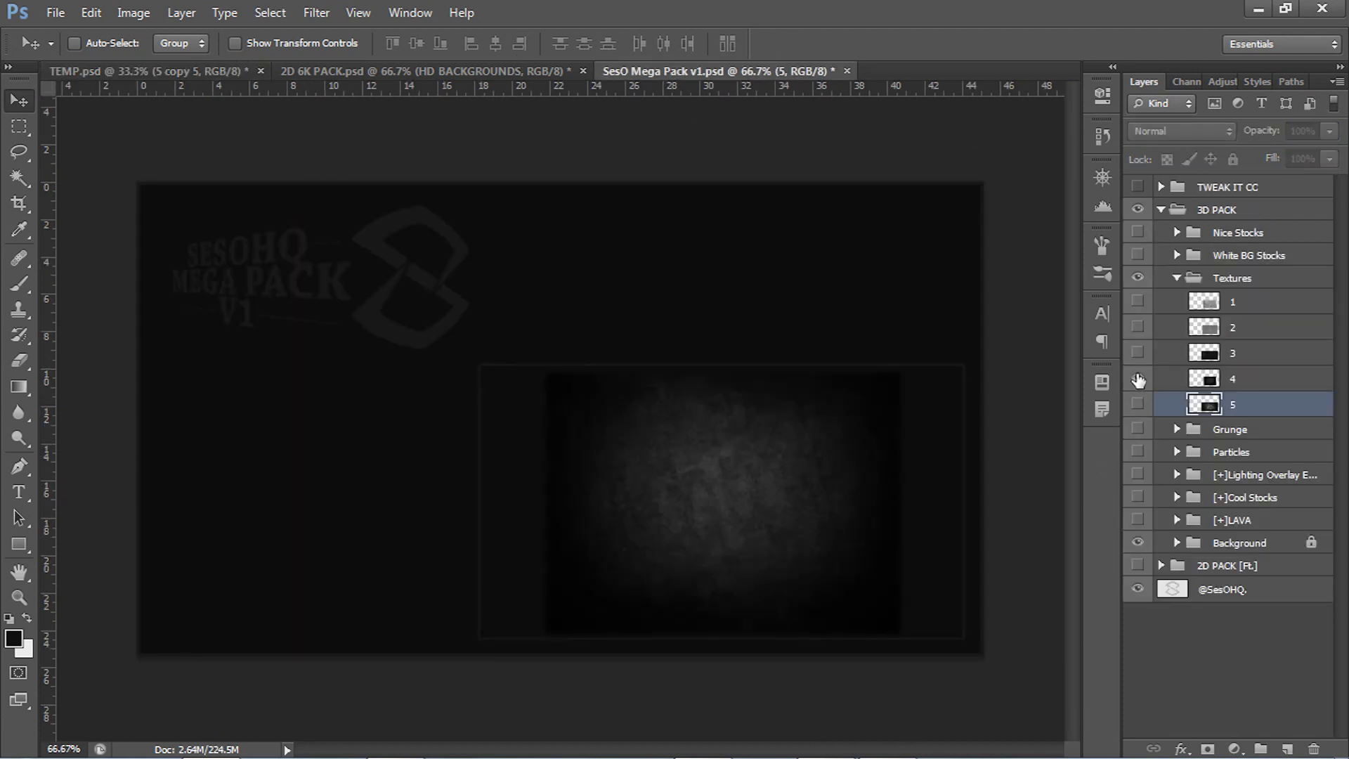
{"action": "left_click", "coordinate": [1231, 385]}
{"action": "left_click_drag", "start_coordinate": [722, 446], "coordinate": [248, 133]}
{"action": "left_click_drag", "start_coordinate": [123, 75], "coordinate": [468, 415]}
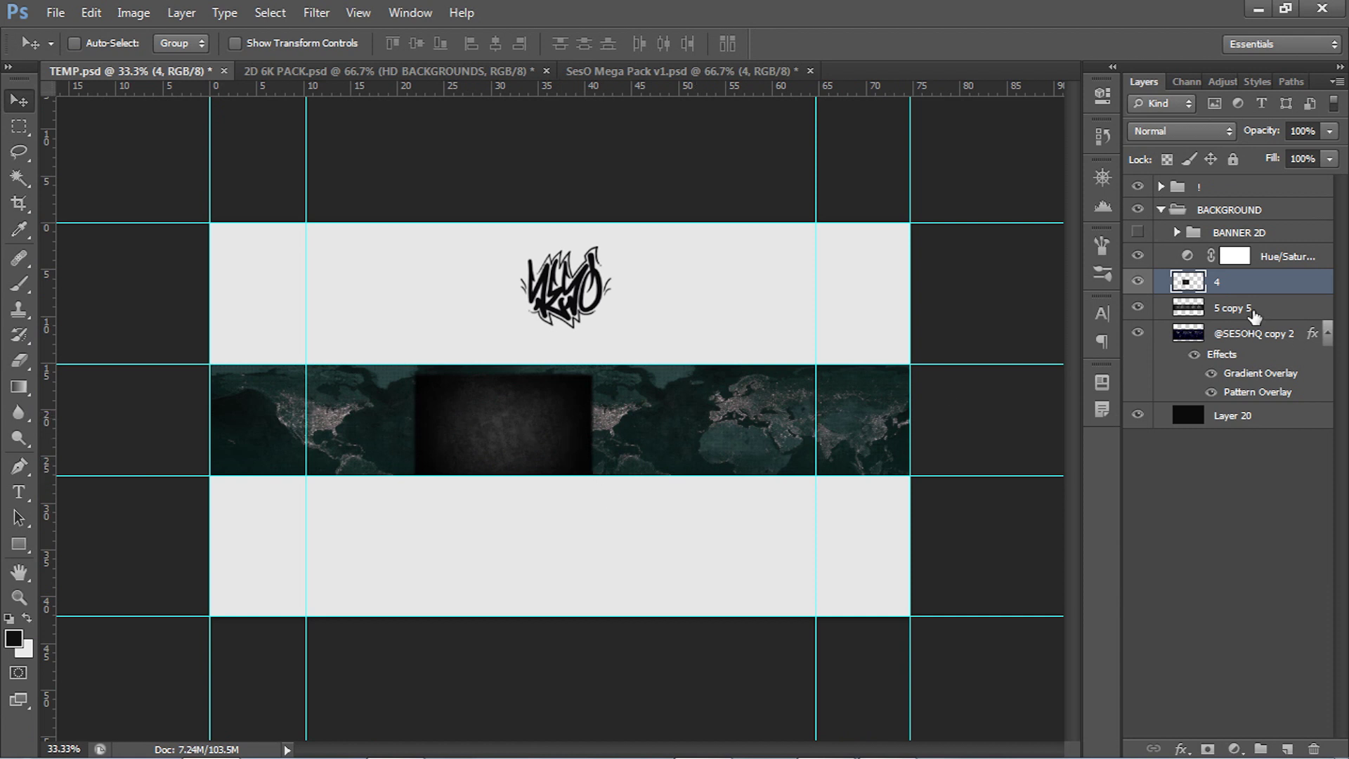
Enlarge texture 4 proportionally to about 168% and move it over the start of the map strip
{"action": "key", "text": "ctrl+t"}
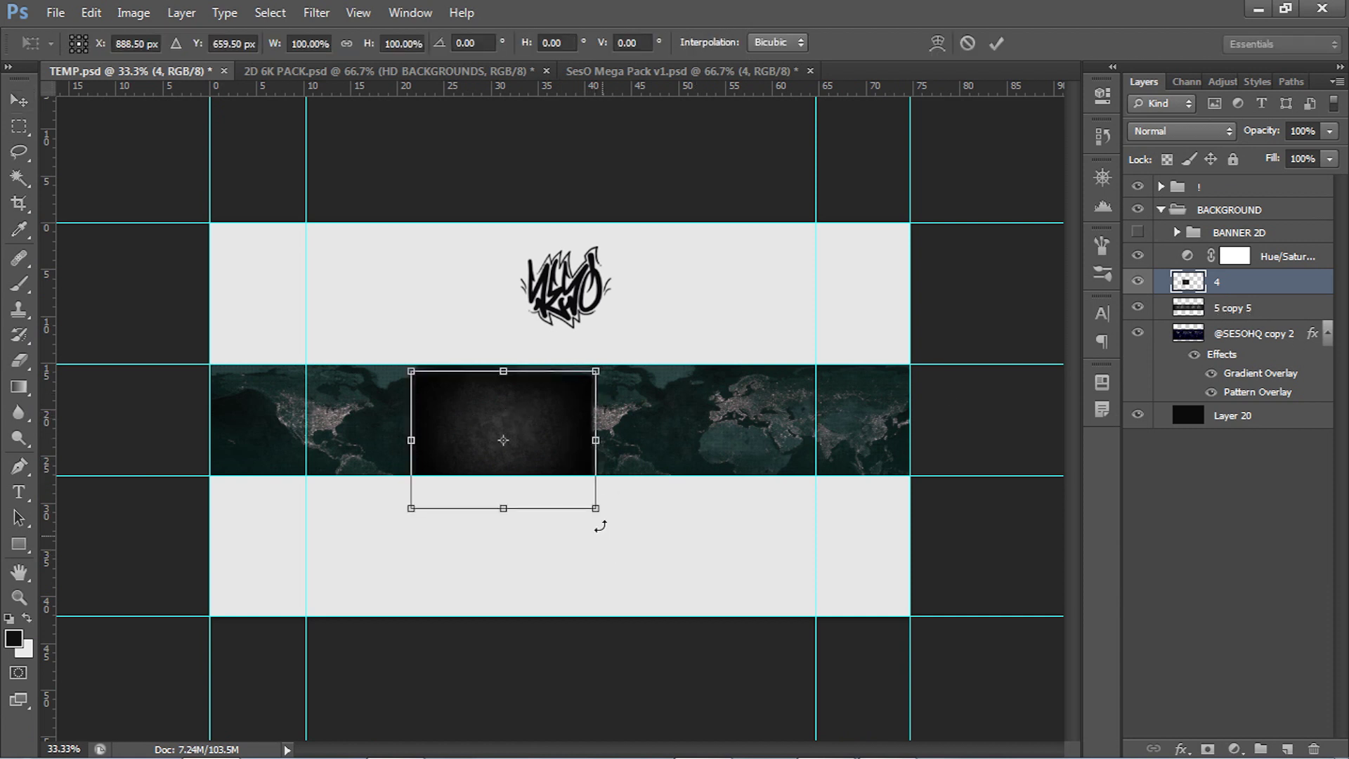
{"action": "left_click_drag", "start_coordinate": [626, 527], "coordinate": [740, 620]}
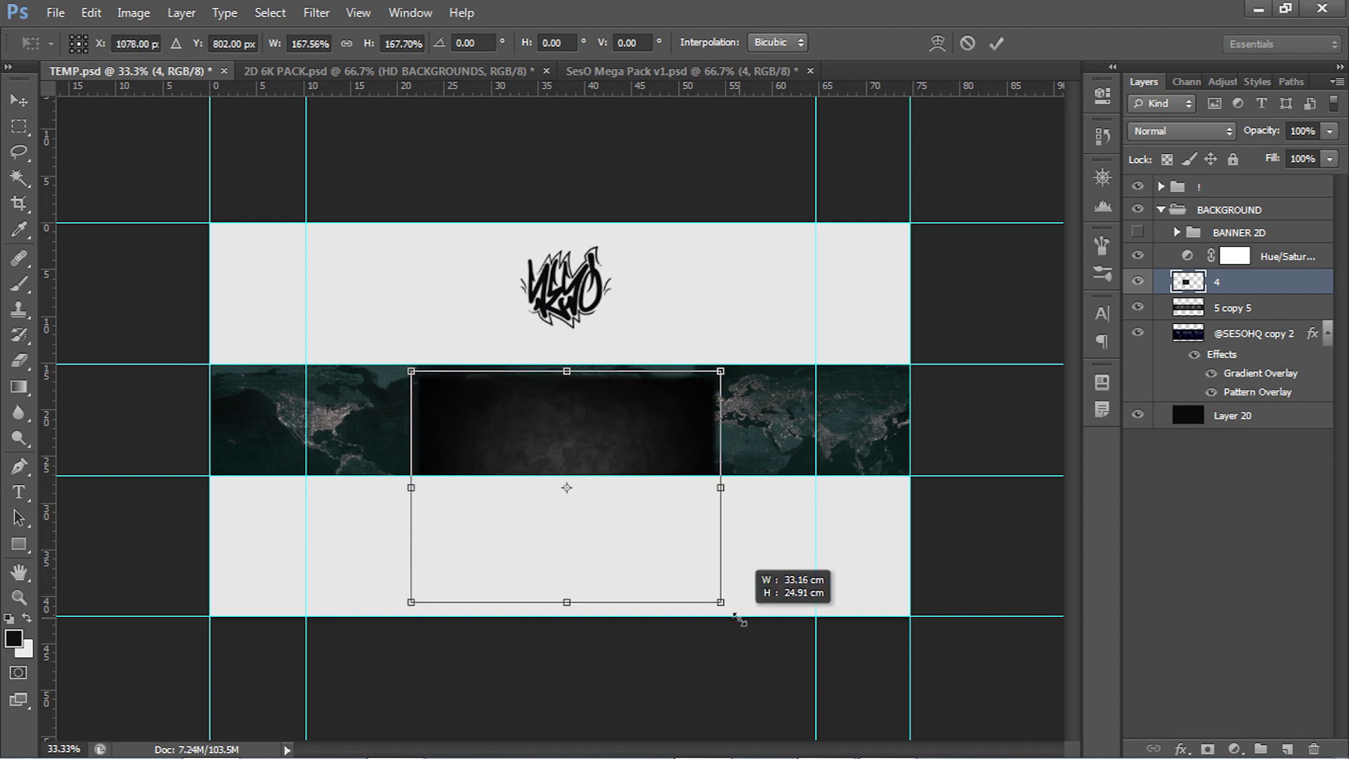
{"action": "left_click", "coordinate": [997, 43]}
{"action": "left_click_drag", "start_coordinate": [467, 385], "coordinate": [355, 355]}
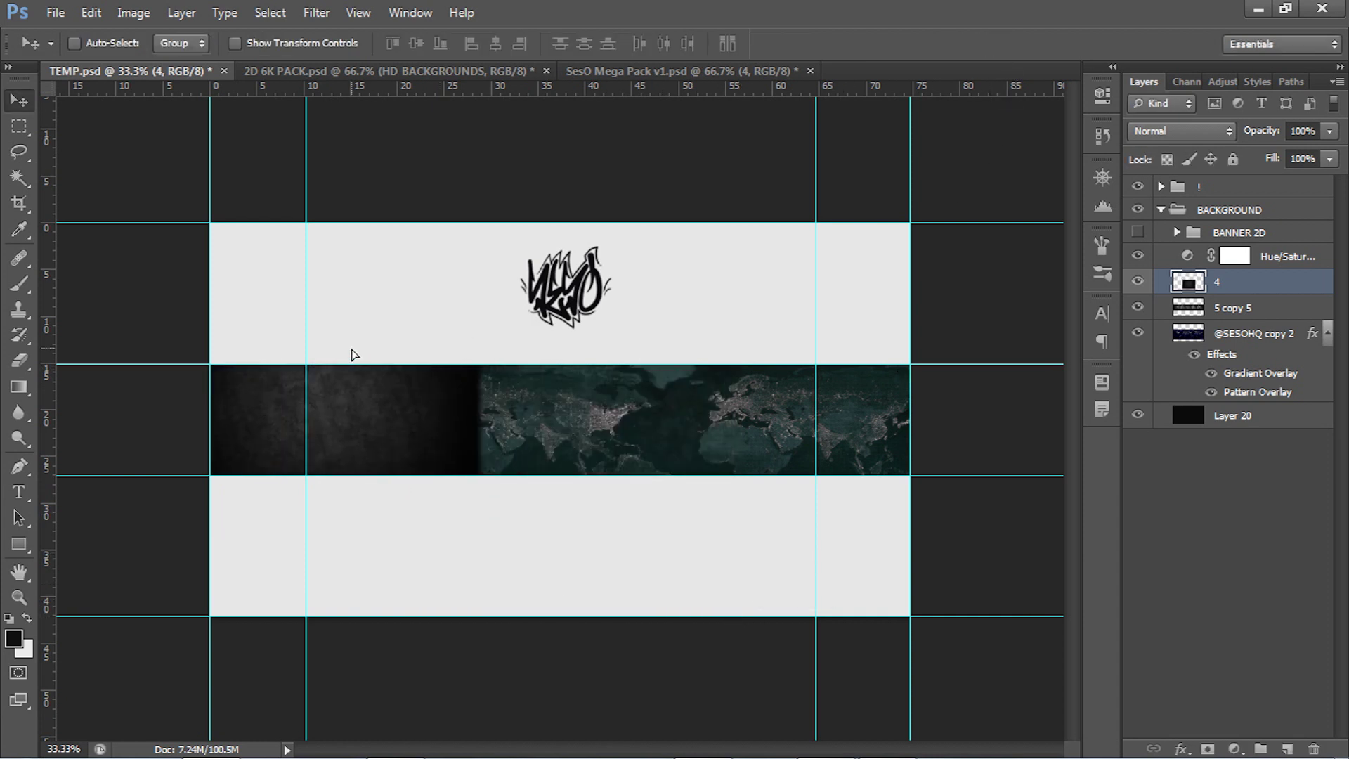
Duplicate texture 4 along the strip until the map is covered, erasing the dark seam between the overlapping copies
{"action": "mouse_move", "coordinate": [262, 439]}
{"action": "left_mouse_down"}
{"action": "mouse_move", "coordinate": [537, 452]}
{"action": "mouse_move", "coordinate": [476, 461]}
{"action": "left_mouse_up"}
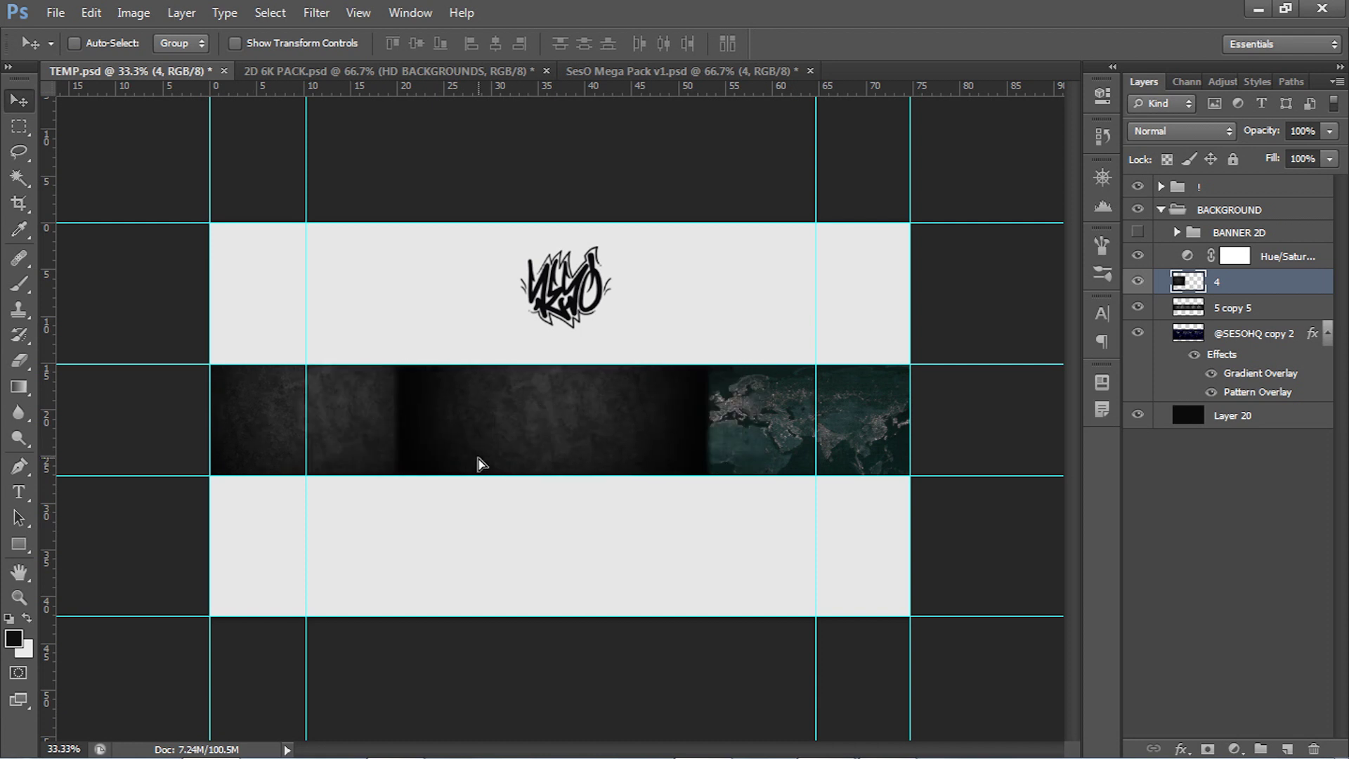
{"action": "key", "text": "e"}
{"action": "mouse_move", "coordinate": [393, 359]}
{"action": "left_mouse_down"}
{"action": "mouse_move", "coordinate": [371, 461]}
{"action": "mouse_move", "coordinate": [378, 362]}
{"action": "left_mouse_up"}
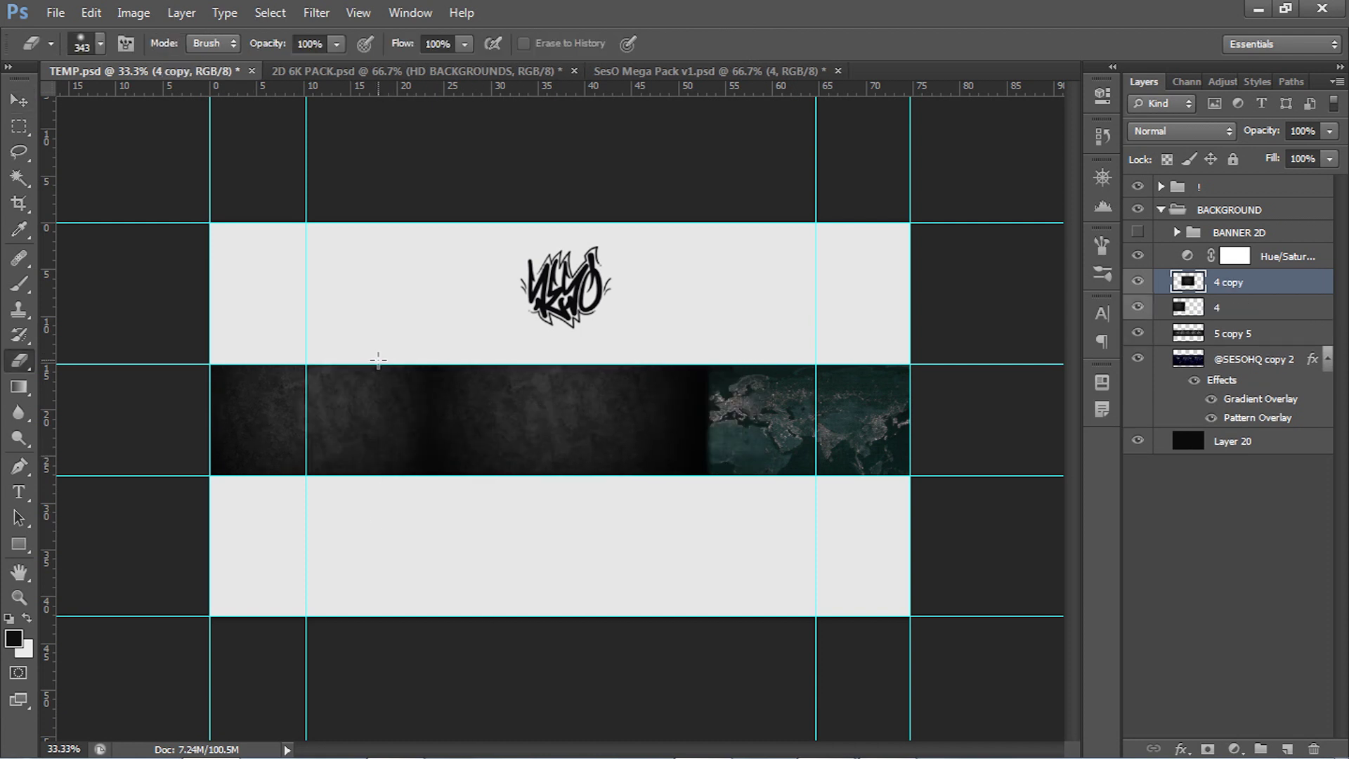
{"action": "key", "text": "v"}
{"action": "left_click_drag", "start_coordinate": [557, 412], "coordinate": [892, 420]}
Merge all texture 4 copies into one layer and lower its opacity to 15%
{"action": "left_click", "coordinate": [1223, 360], "text": "shift"}
{"action": "key", "text": "ctrl+e"}
{"action": "left_click_drag", "start_coordinate": [1331, 131], "coordinate": [1243, 154]}
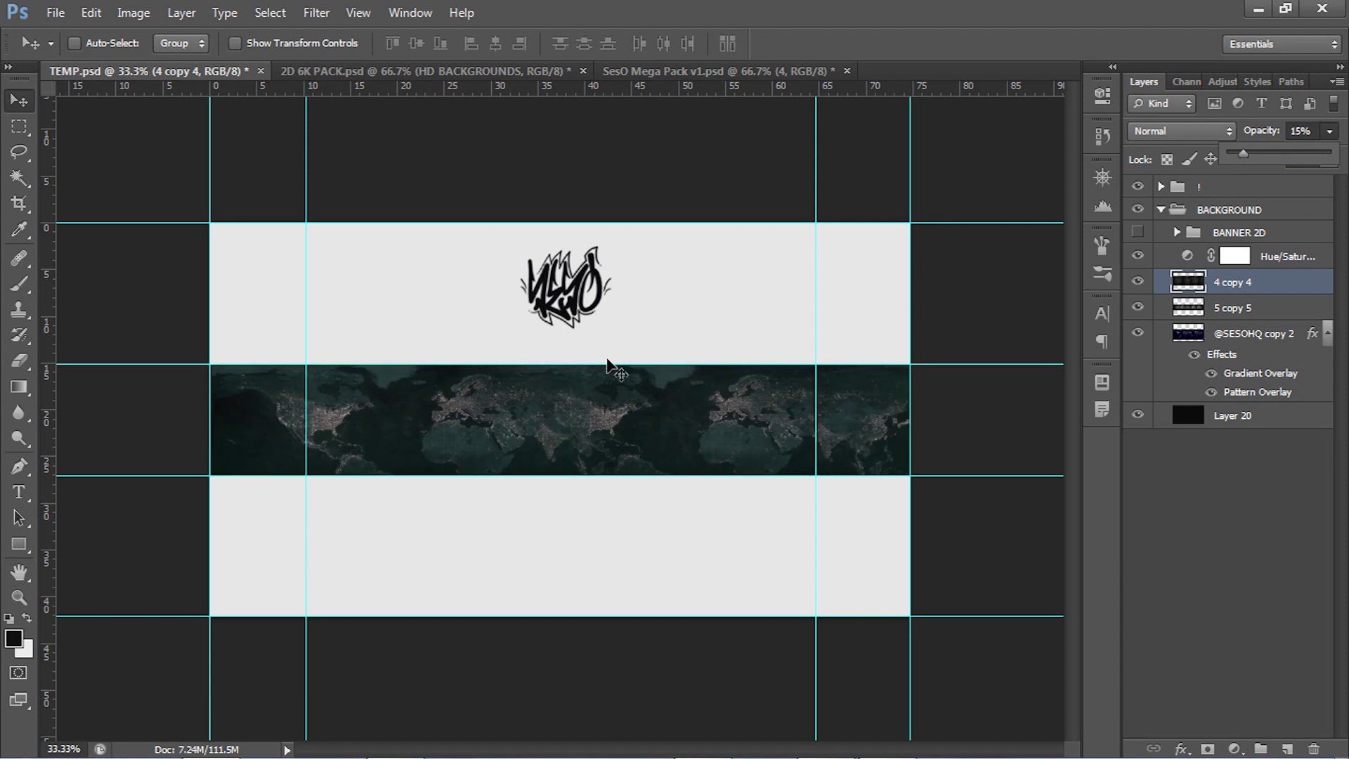
{"action": "key", "text": "z"}
{"action": "left_click", "coordinate": [560, 410]}
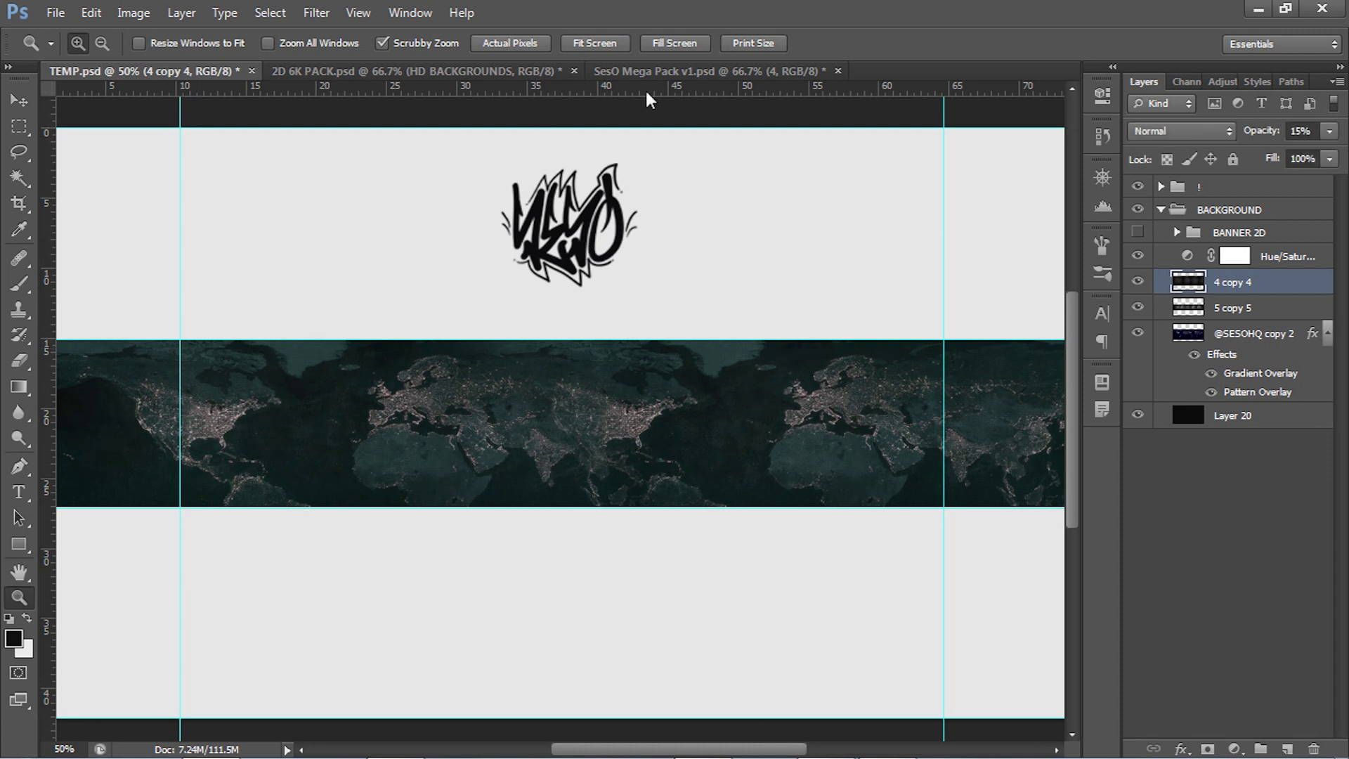
In SesO Mega Pack v1.psd, swap texture 4's visibility for texture 3 and copy texture 3 into TEMP.psd over the strip
{"action": "left_click", "coordinate": [665, 73]}
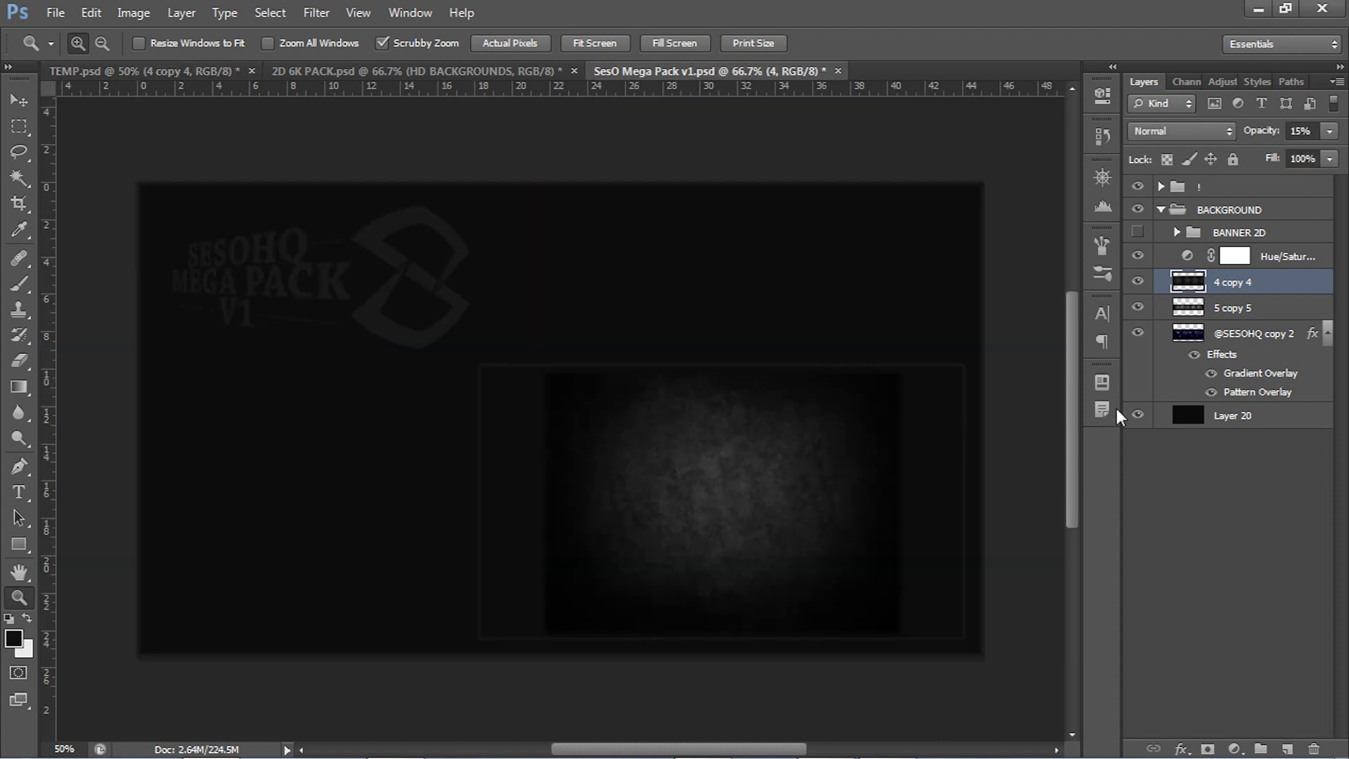
{"action": "key", "text": "v"}
{"action": "left_click", "coordinate": [1138, 378]}
{"action": "left_click", "coordinate": [1137, 352]}
{"action": "left_click", "coordinate": [1250, 353]}
{"action": "left_click_drag", "start_coordinate": [635, 424], "coordinate": [274, 398]}
Duplicate texture 3 repeatedly along the map strip until overlapping copies cover its full length
{"action": "key", "text": "ctrl+minus"}
{"action": "left_click_drag", "start_coordinate": [377, 421], "coordinate": [431, 415]}
{"action": "key", "text": "e"}
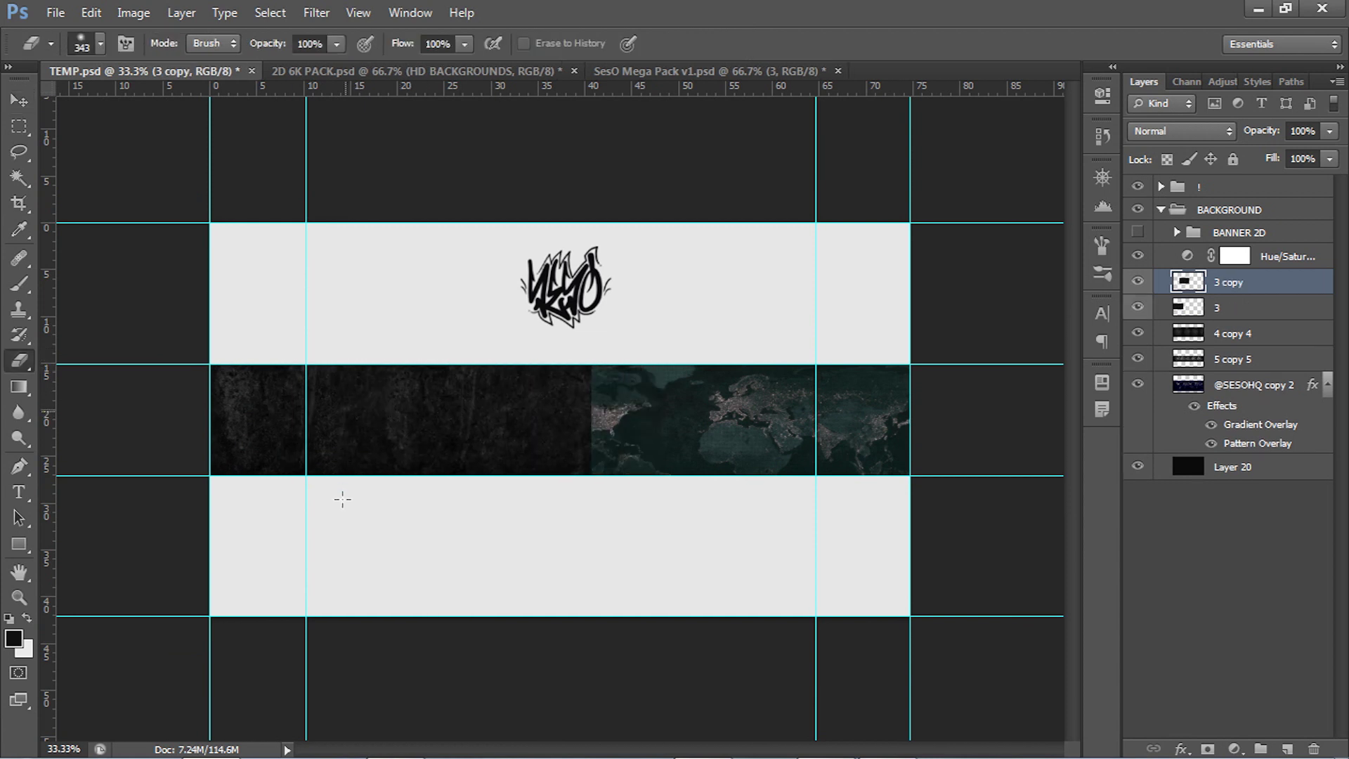
{"action": "key", "text": "v"}
{"action": "left_click_drag", "start_coordinate": [432, 428], "coordinate": [852, 421]}
Merge the five texture 3 layers into one and set its opacity to 11% and fill to 56%
{"action": "left_click", "coordinate": [1316, 392], "text": "shift"}
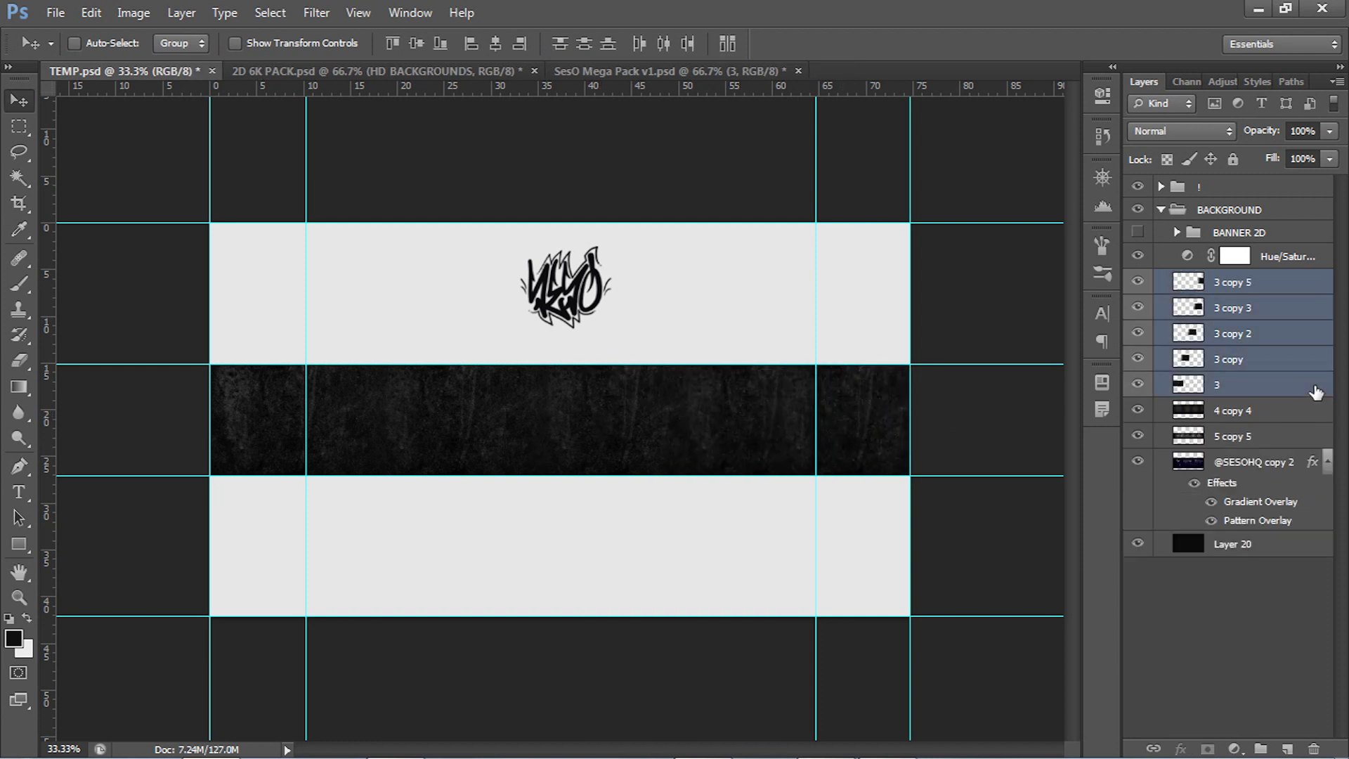
{"action": "key", "text": "ctrl+e"}
{"action": "left_click", "coordinate": [1179, 134]}
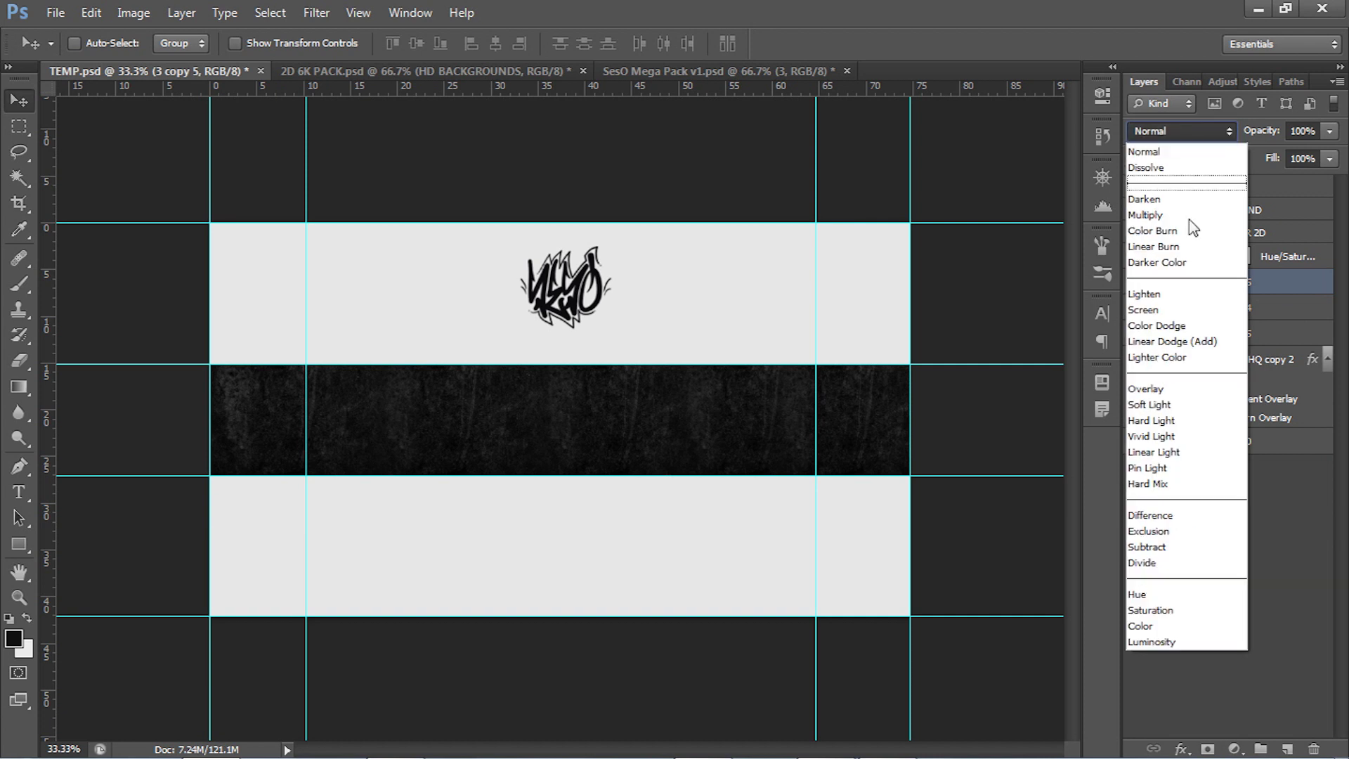
{"action": "left_click", "coordinate": [1303, 283]}
{"action": "left_click_drag", "start_coordinate": [1330, 131], "coordinate": [1249, 155]}
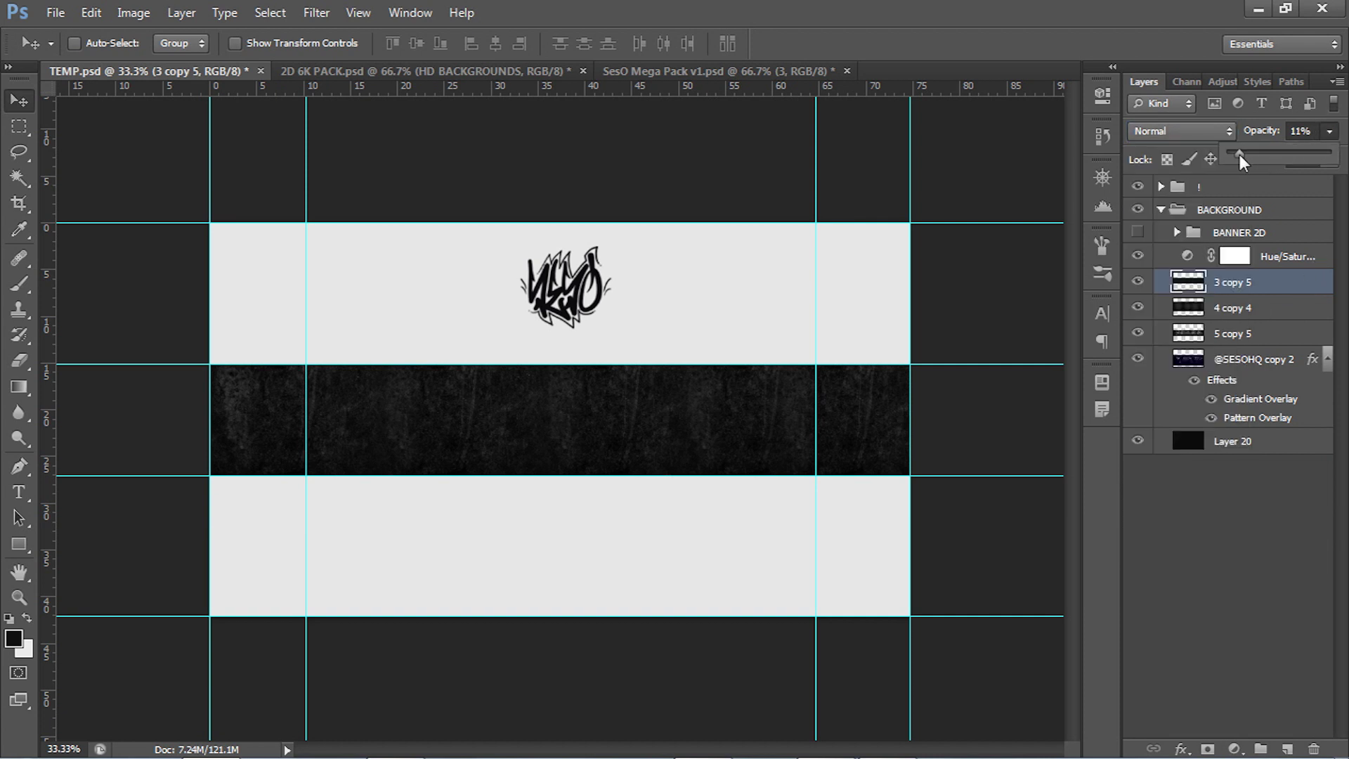
{"action": "left_click", "coordinate": [1330, 158]}
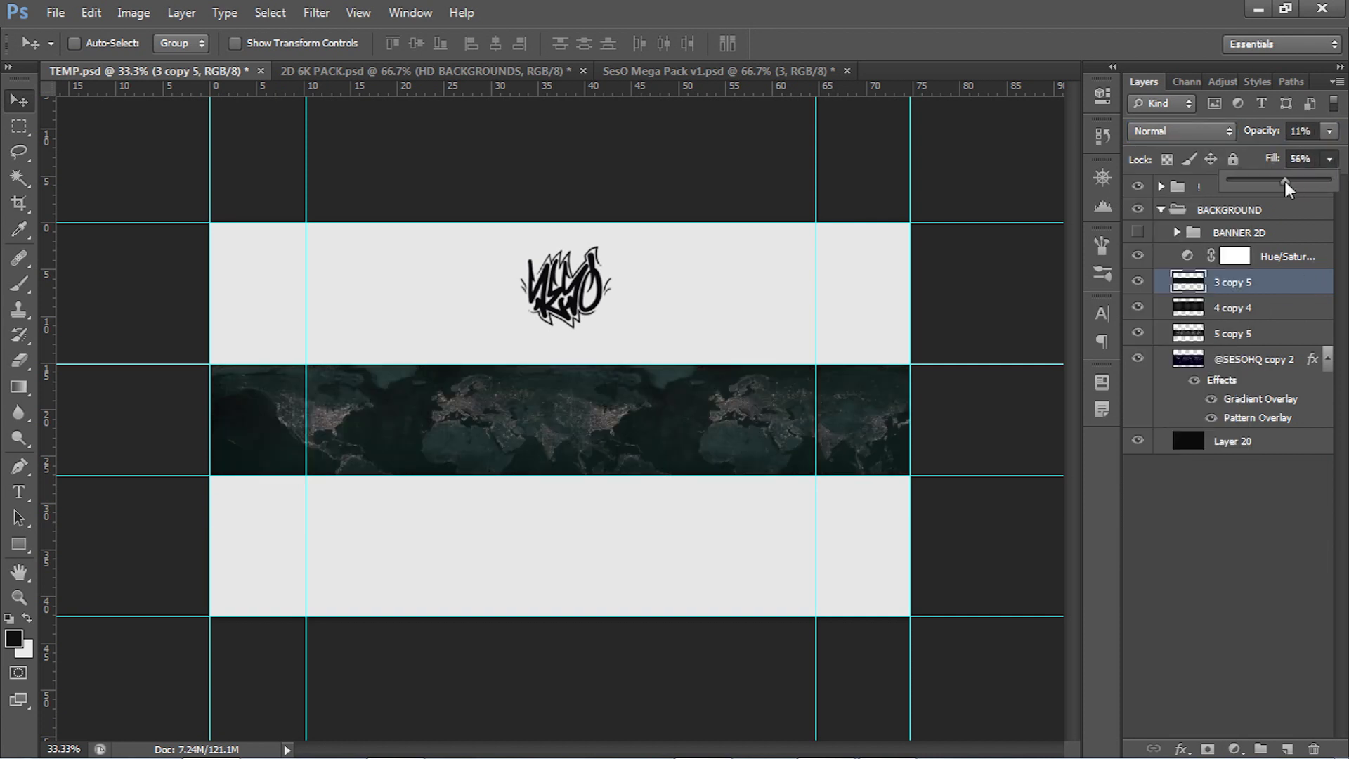
{"action": "key", "text": "Return"}
Compare the map with and without the three merged texture layers by switching their visibility off and on
{"action": "key", "text": "z"}
{"action": "left_click", "coordinate": [527, 431]}
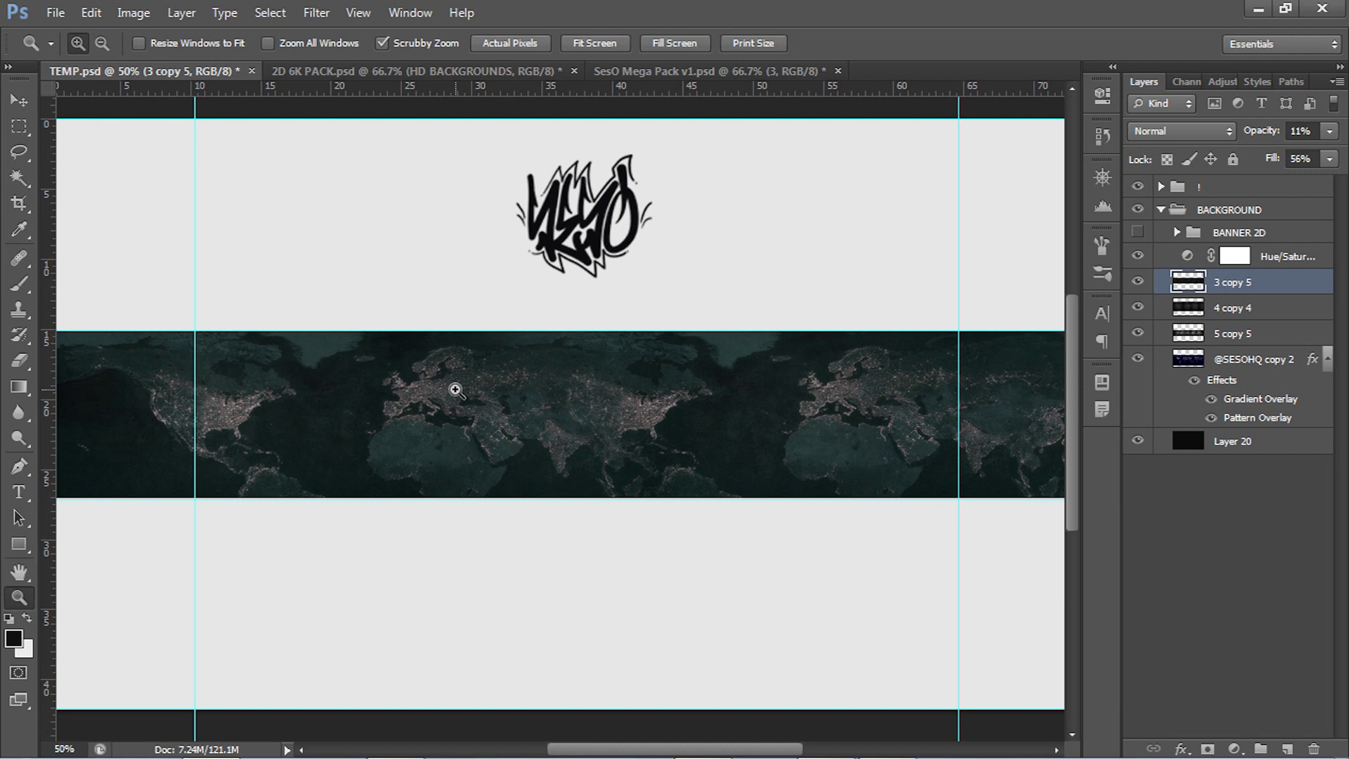
{"action": "left_click_drag", "start_coordinate": [1139, 338], "coordinate": [1138, 281]}
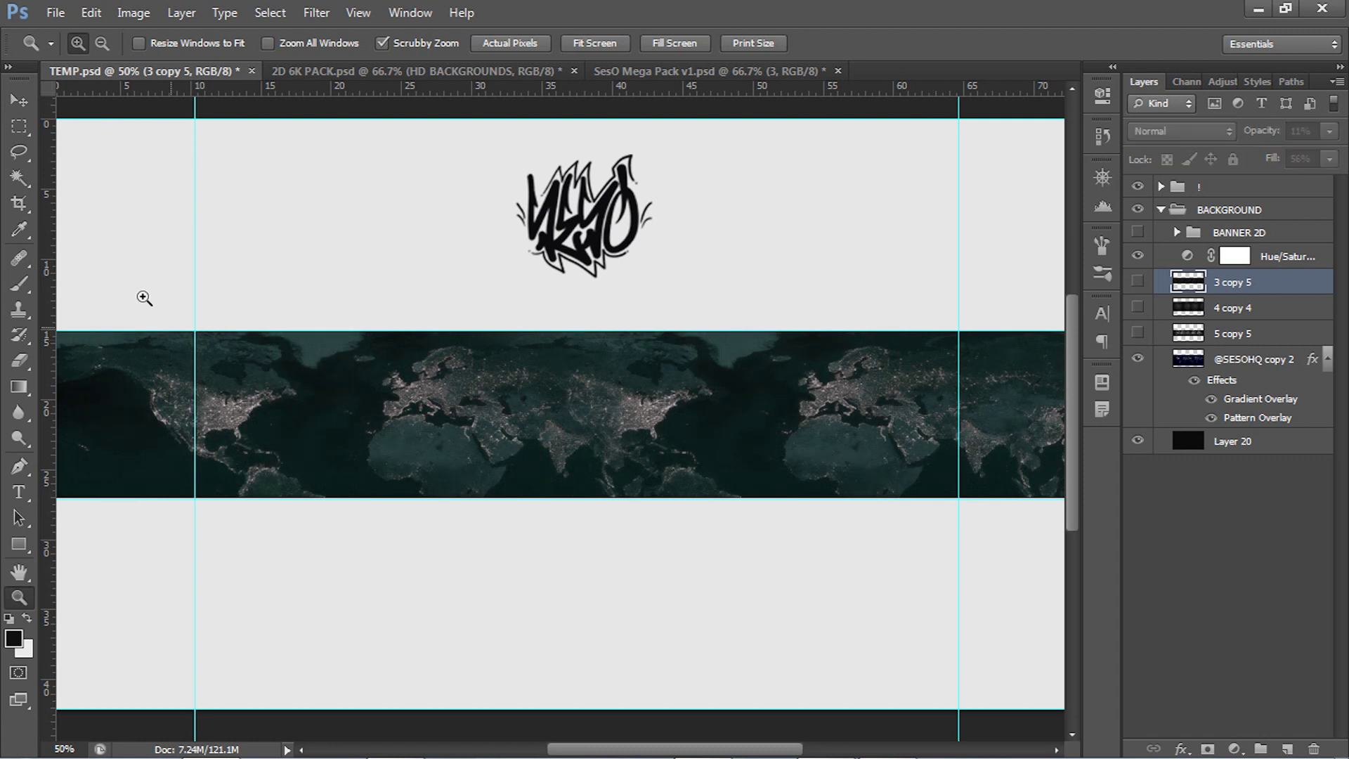
{"action": "key", "text": "v"}
{"action": "left_click_drag", "start_coordinate": [1126, 281], "coordinate": [1138, 334]}
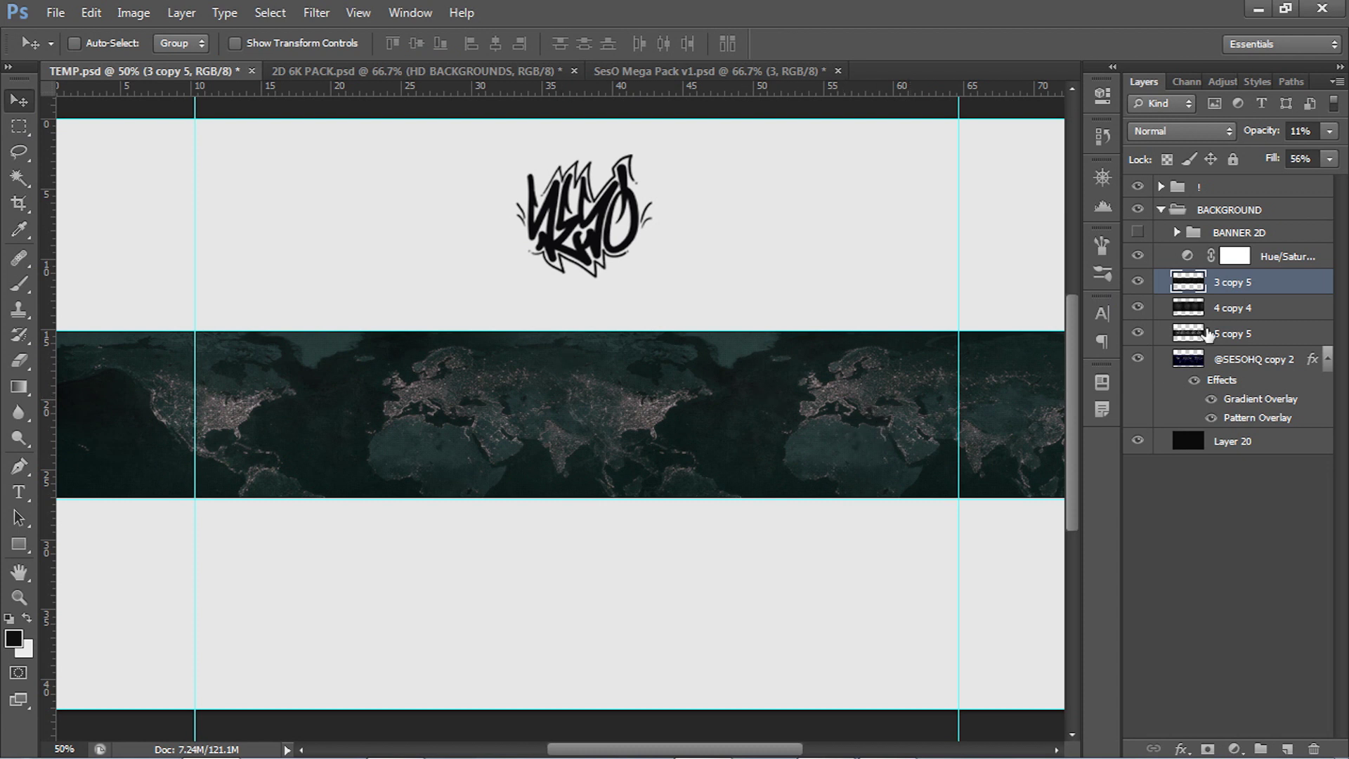
Merge the three texture layers with the map layer and add a diagonal stepped-pixel Pattern Overlay at 4% opacity
{"action": "left_click", "coordinate": [1258, 370], "text": "shift"}
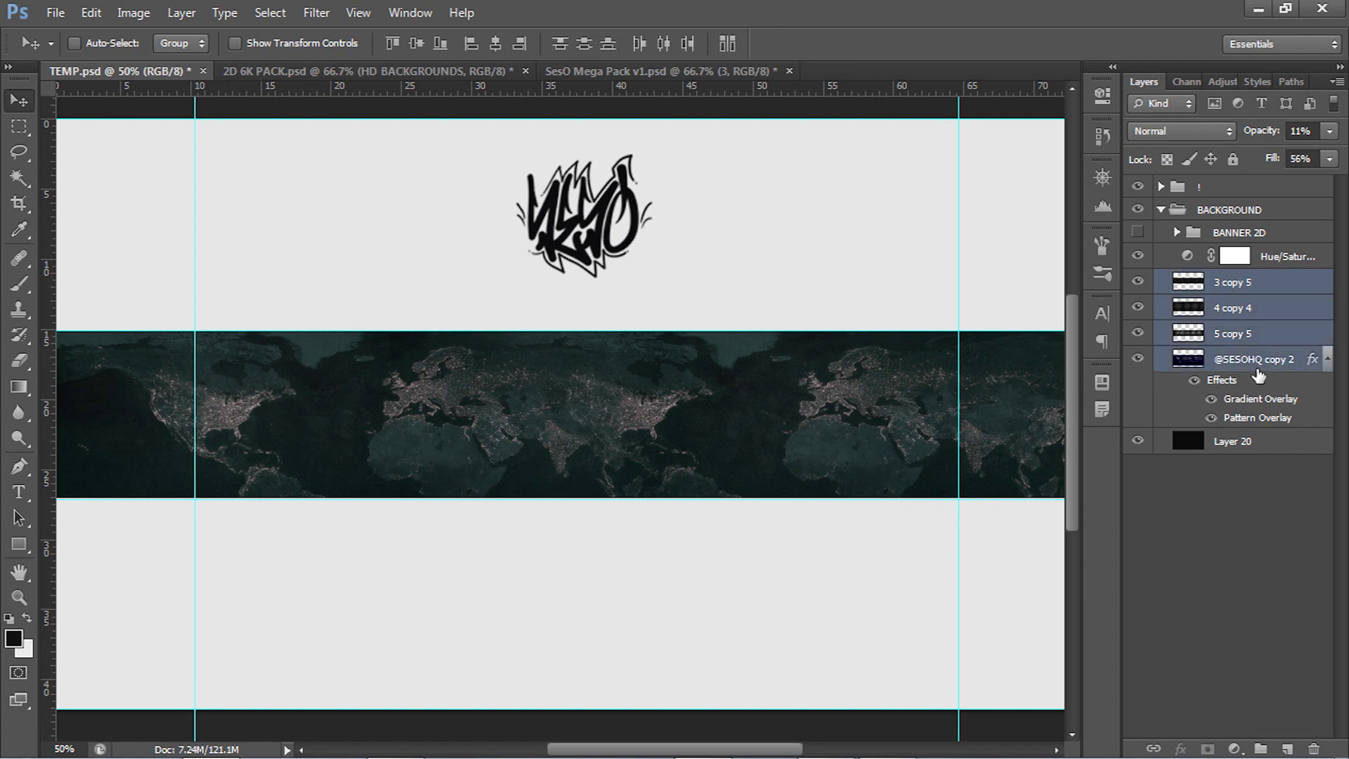
{"action": "key", "text": "ctrl+e"}
{"action": "double_click", "coordinate": [1156, 289]}
{"action": "left_click", "coordinate": [808, 440]}
{"action": "left_click", "coordinate": [1072, 296]}
{"action": "left_click", "coordinate": [1046, 429]}
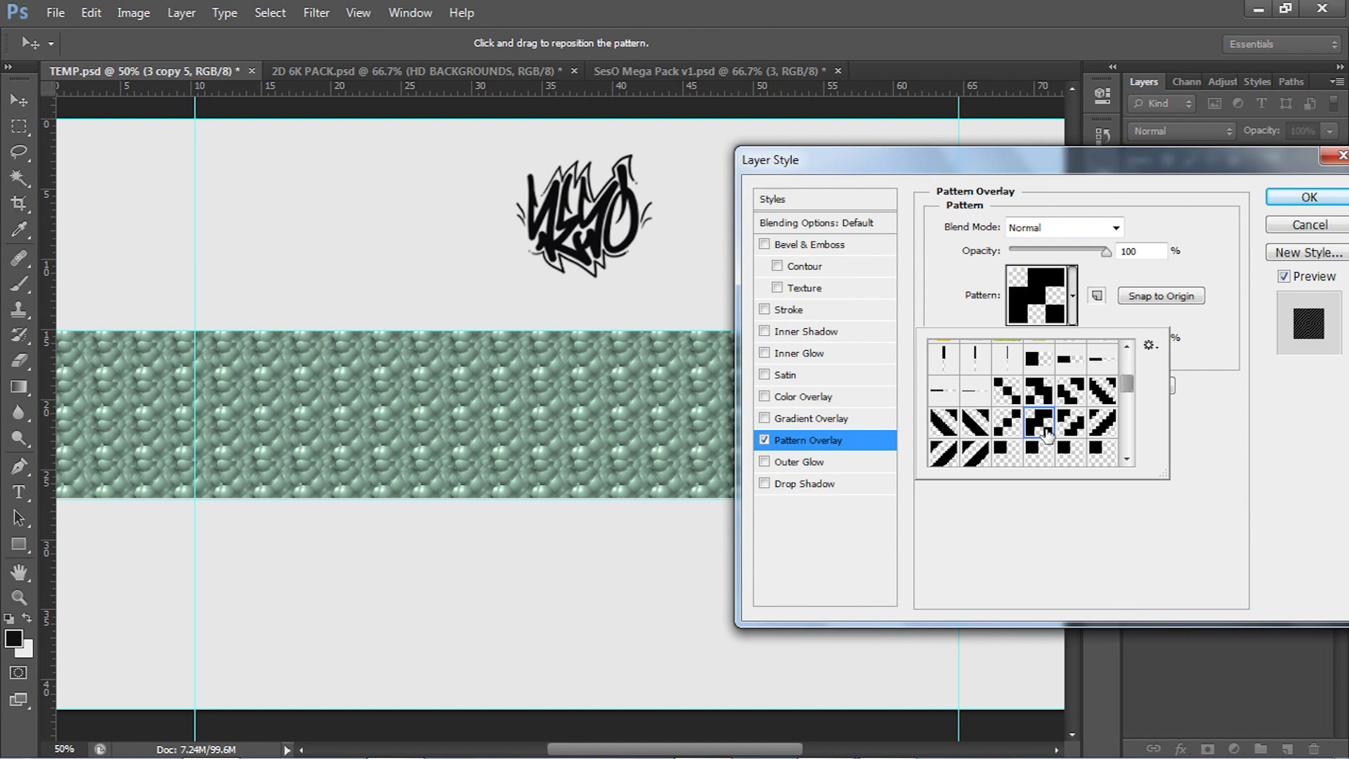
{"action": "left_click_drag", "start_coordinate": [1106, 251], "coordinate": [1011, 259]}
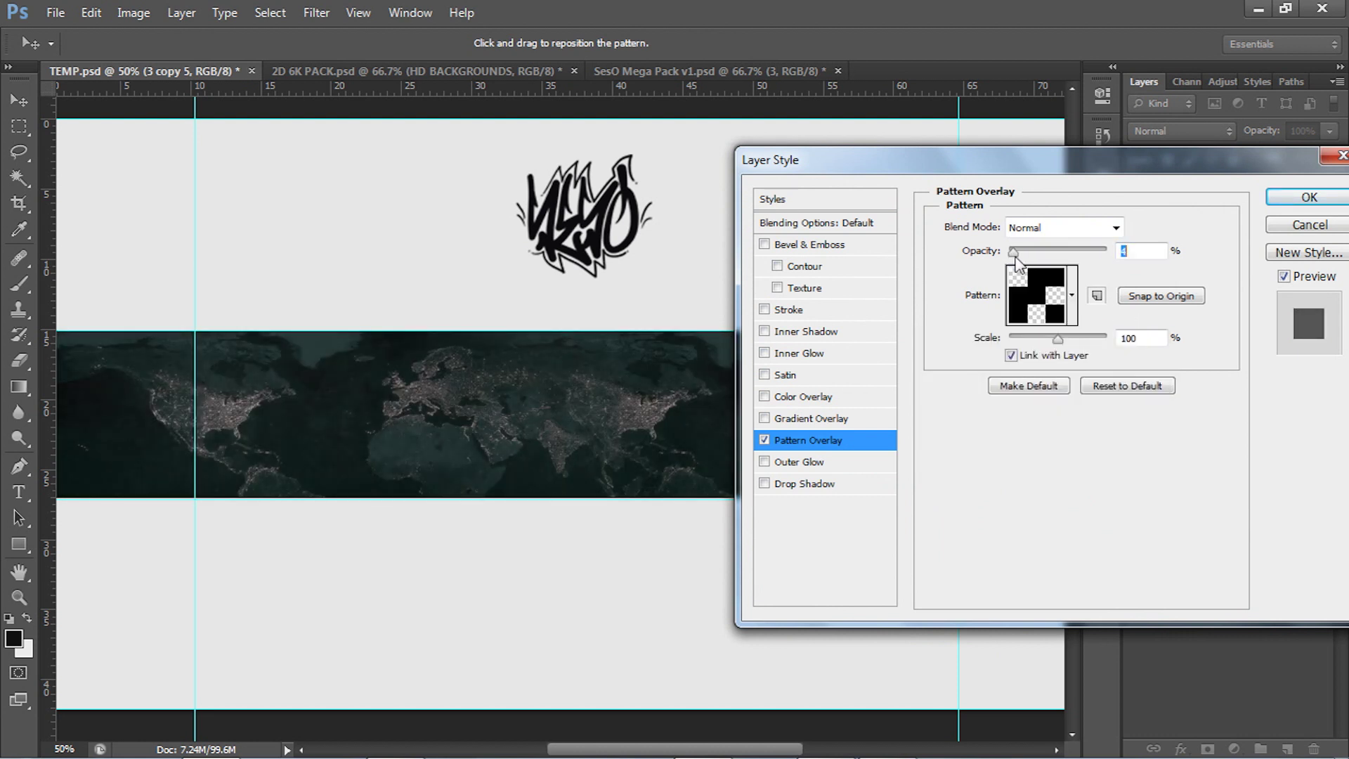
{"action": "left_click", "coordinate": [1308, 198]}
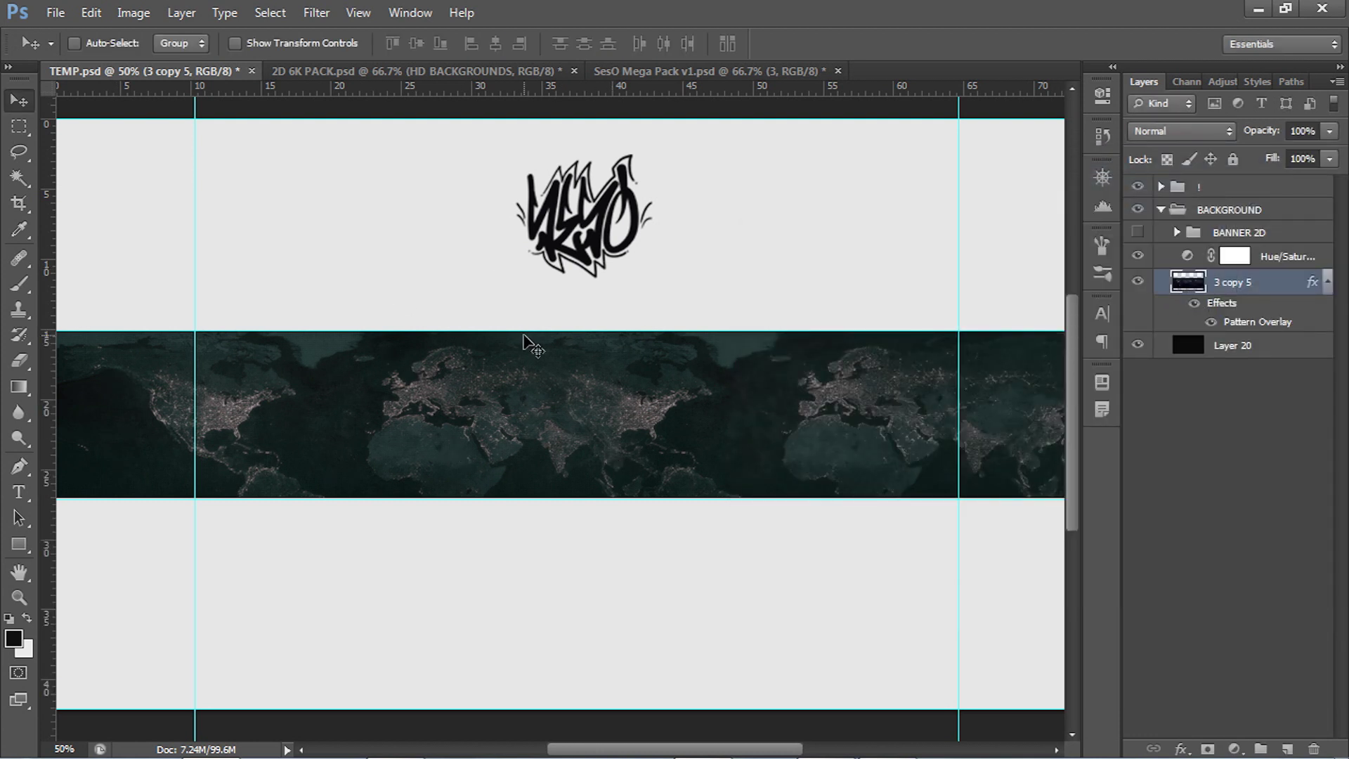
Examine the finished sample banner in the BANNER 2D group for its border bars and text layout
{"action": "key", "text": "ctrl+minus"}
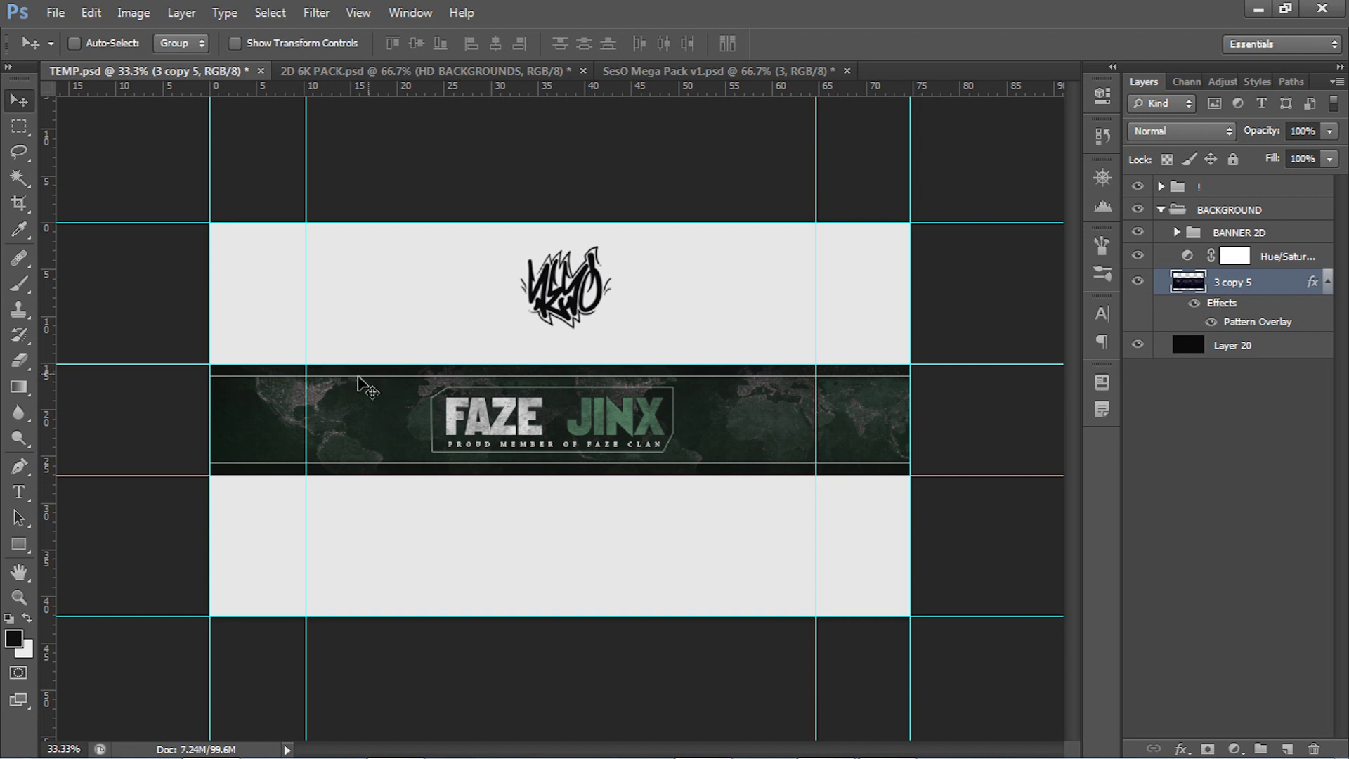
{"action": "key", "text": "z"}
{"action": "left_click", "coordinate": [399, 386]}
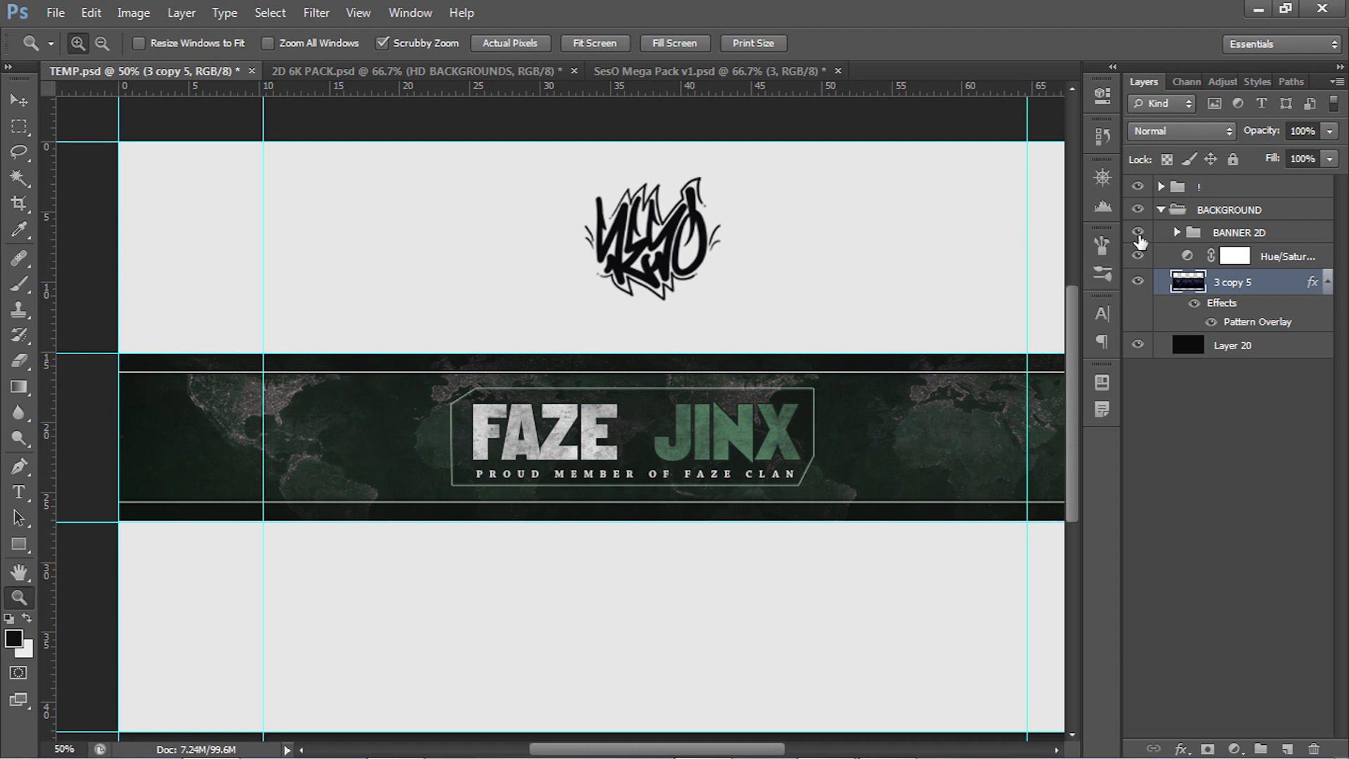
Select a thin full-width band along the map strip's upper edge and fill it with black on a new layer
{"action": "left_click_drag", "start_coordinate": [19, 127], "coordinate": [102, 125]}
{"action": "left_click_drag", "start_coordinate": [119, 340], "coordinate": [1054, 362]}
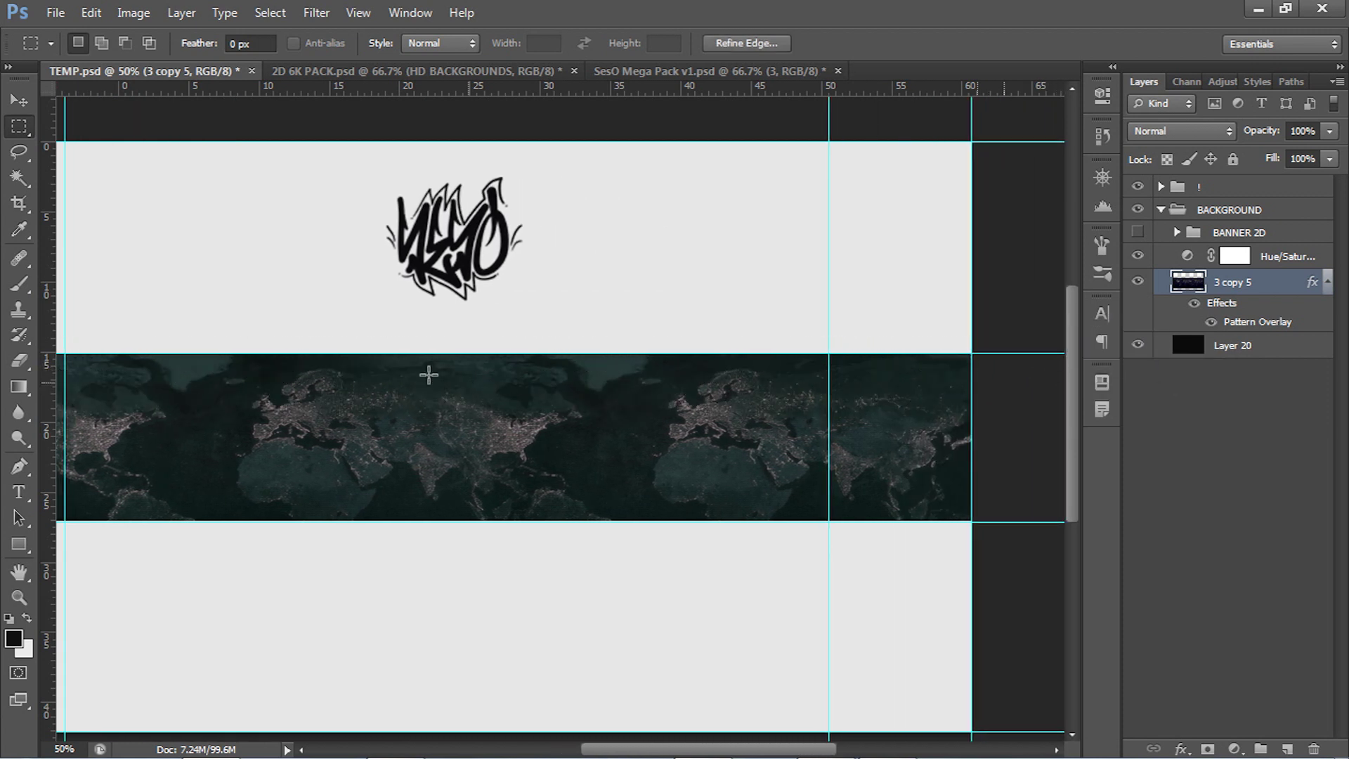
{"action": "left_click_drag", "start_coordinate": [808, 371], "coordinate": [585, 336]}
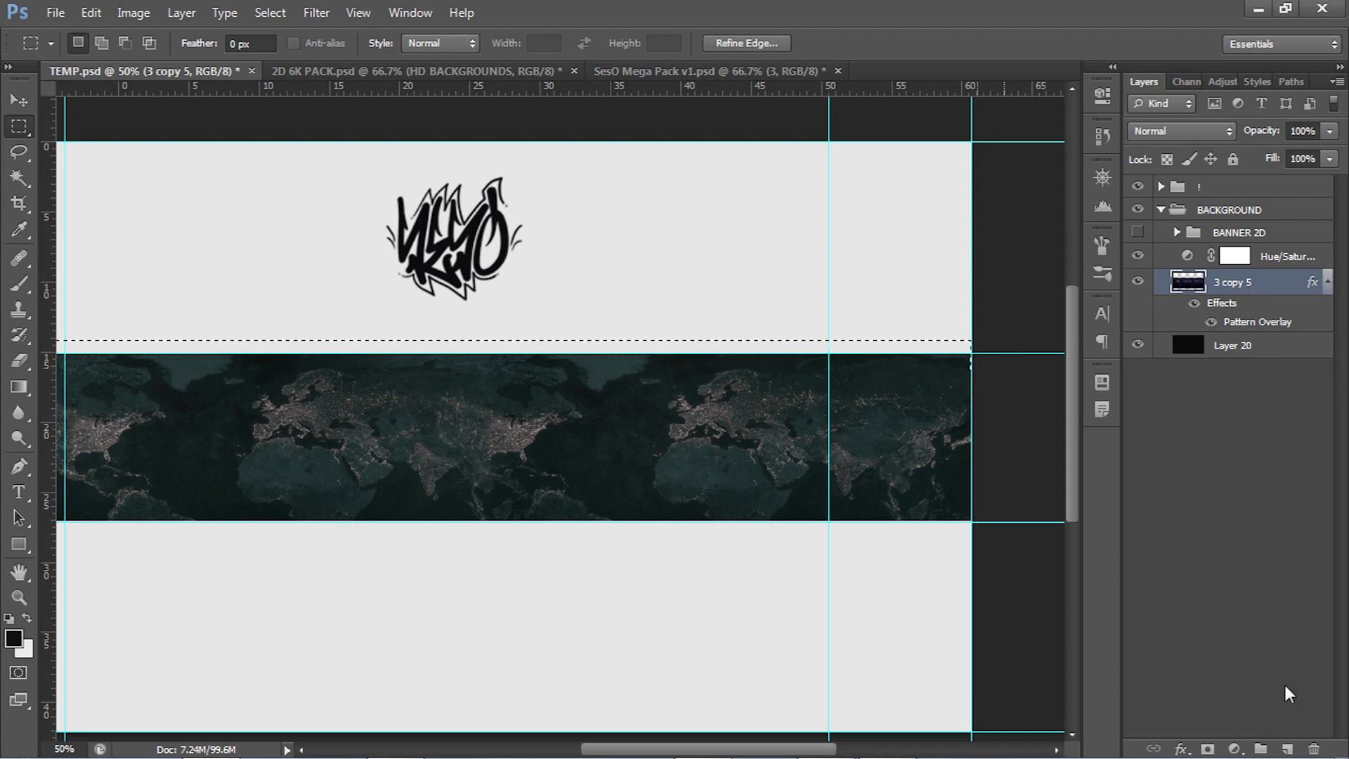
{"action": "left_click", "coordinate": [1287, 749]}
{"action": "right_click", "coordinate": [572, 441]}
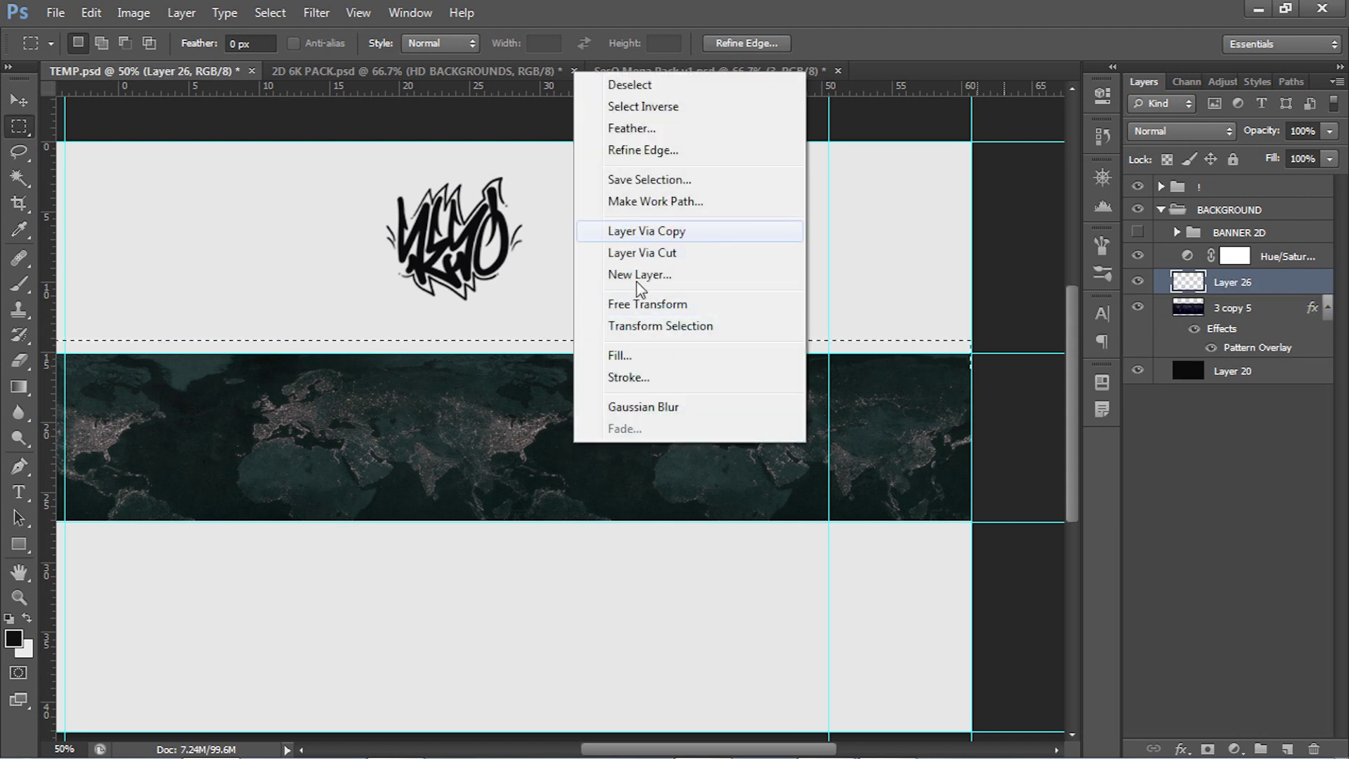
{"action": "left_click", "coordinate": [621, 356]}
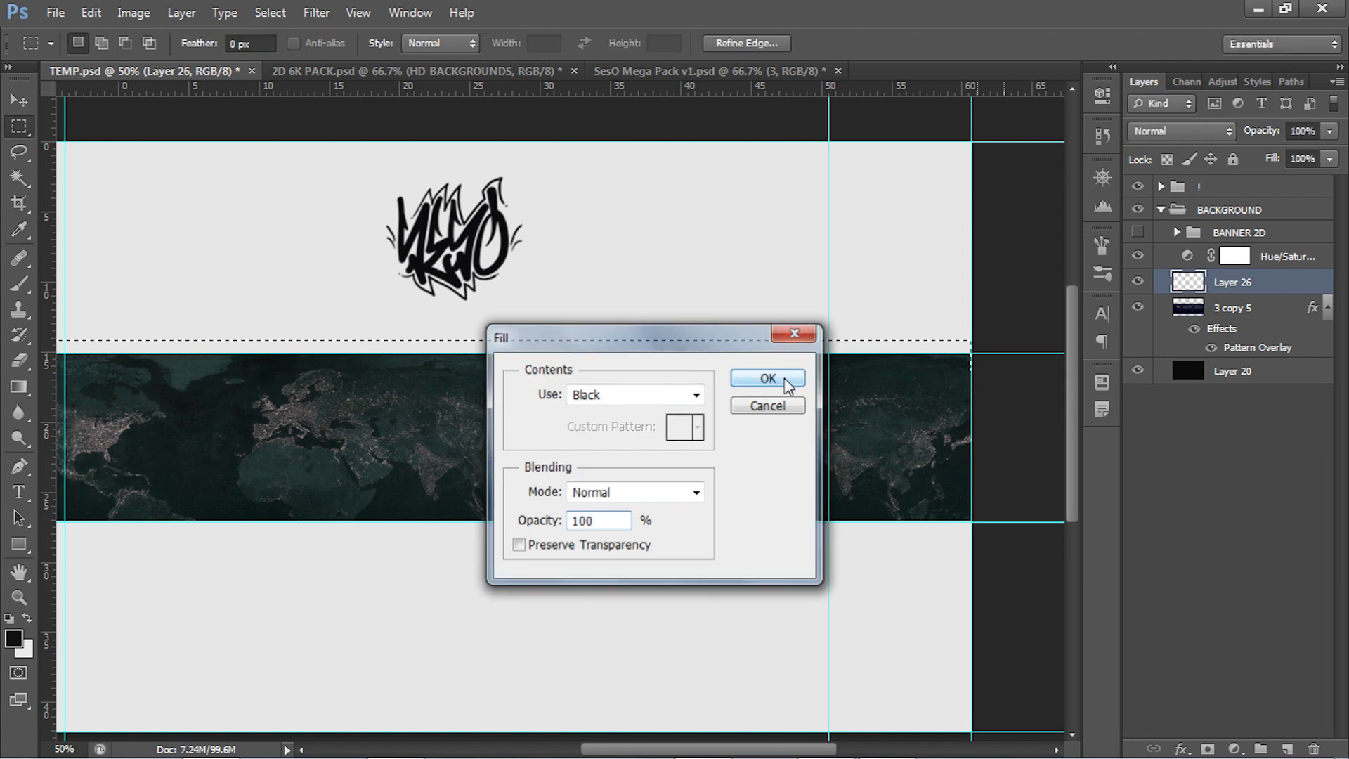
{"action": "left_click", "coordinate": [785, 380]}
Deselect the band and duplicate the black bar down to the map strip's lower edge
{"action": "right_click", "coordinate": [668, 425]}
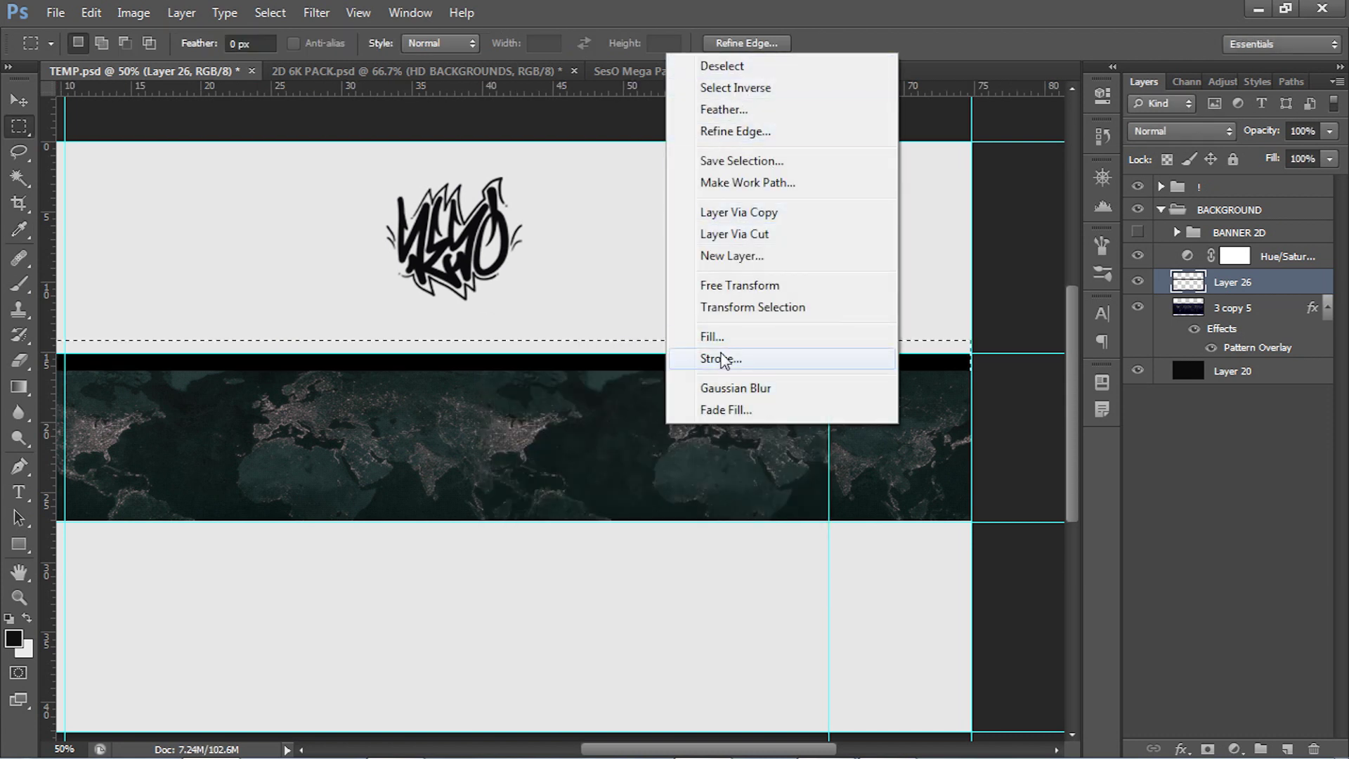
{"action": "left_click", "coordinate": [639, 269]}
{"action": "right_click", "coordinate": [579, 385]}
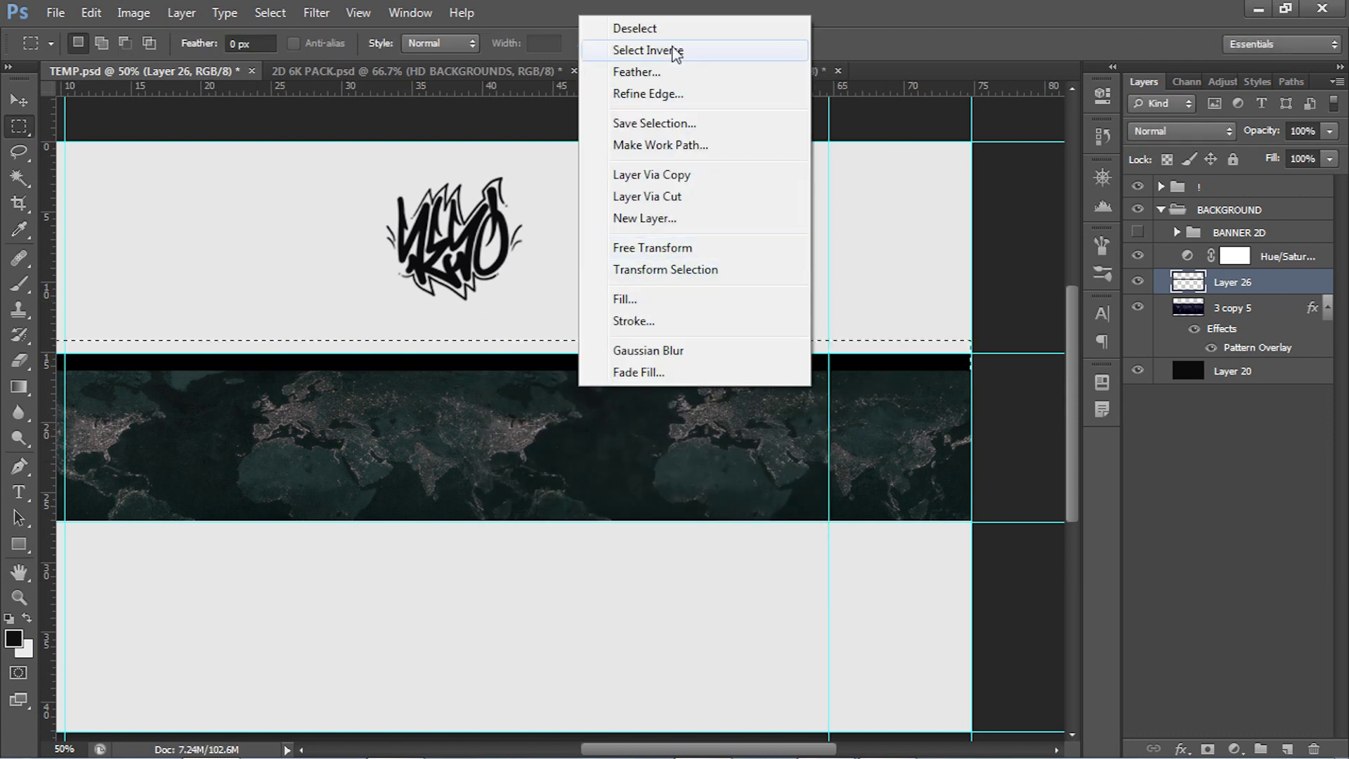
{"action": "left_click", "coordinate": [636, 30]}
{"action": "key", "text": "v"}
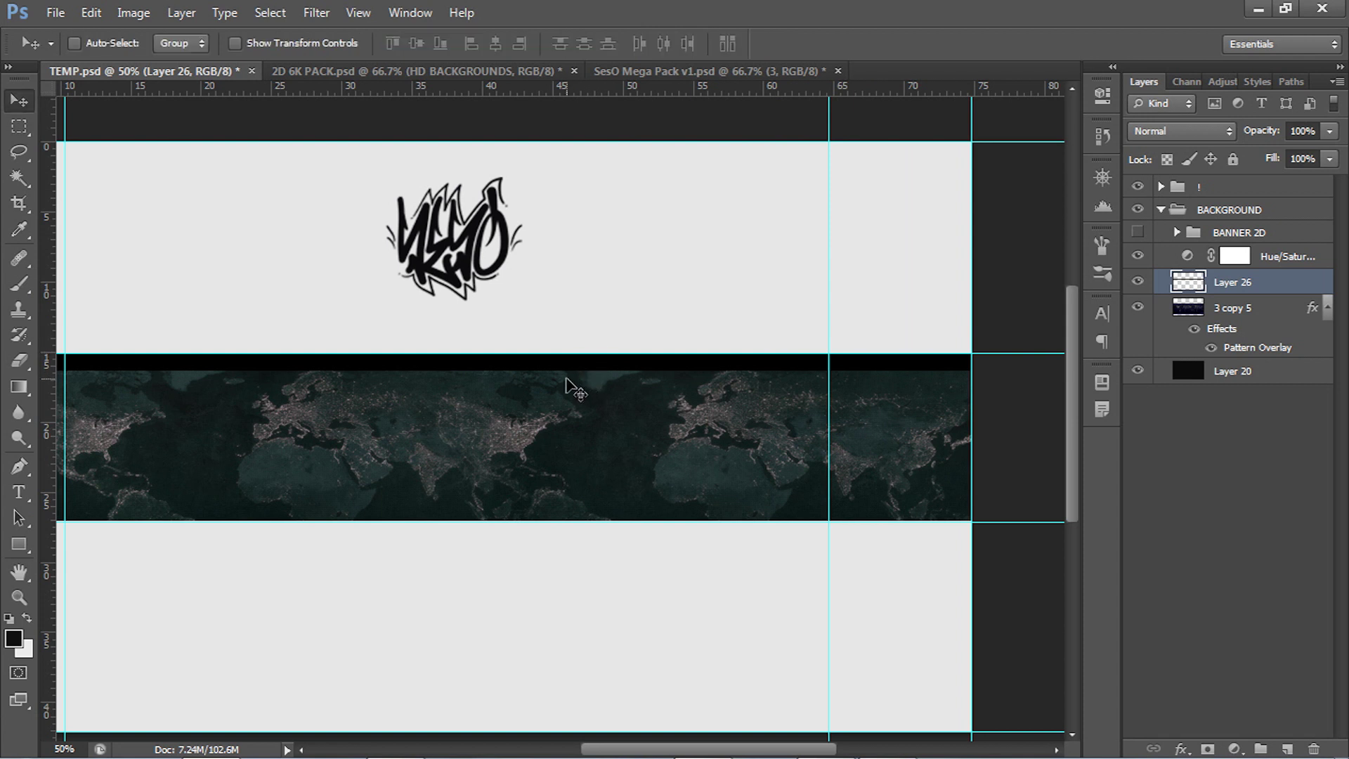
{"action": "left_click_drag", "start_coordinate": [549, 443], "coordinate": [542, 561]}
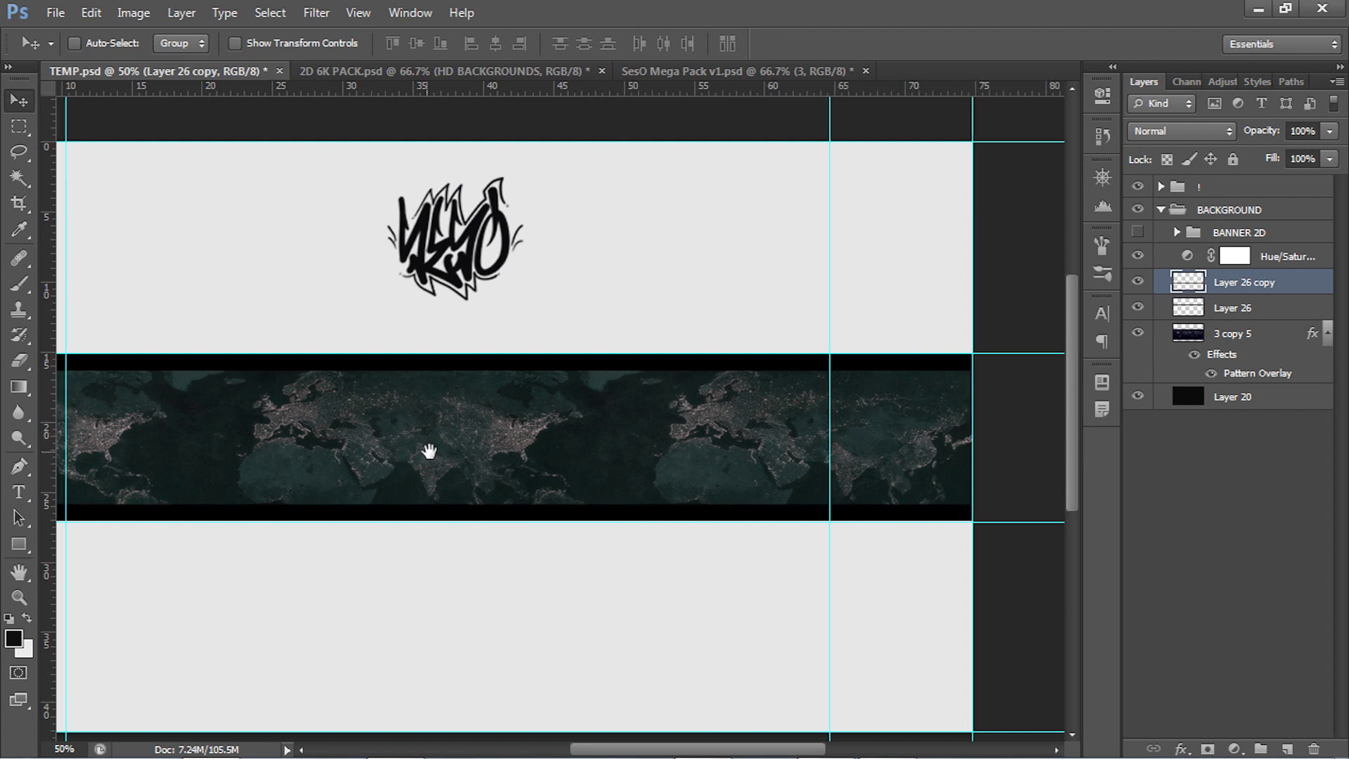
{"action": "left_click_drag", "start_coordinate": [384, 421], "coordinate": [432, 450]}
{"action": "key", "text": "z"}
{"action": "left_click", "coordinate": [449, 404]}
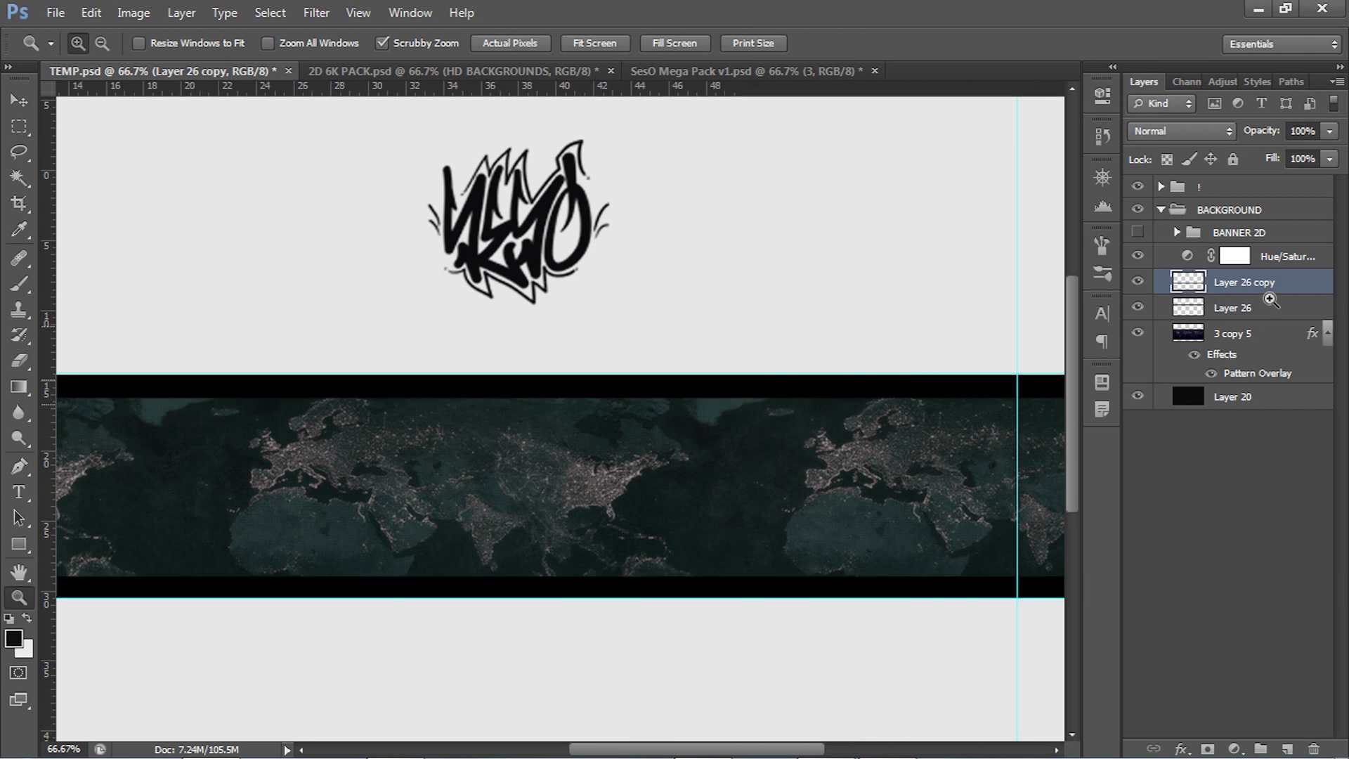
Add a 2 px light grey (#e7e7e7) outside Stroke to the upper black bar layer
{"action": "double_click", "coordinate": [1286, 309]}
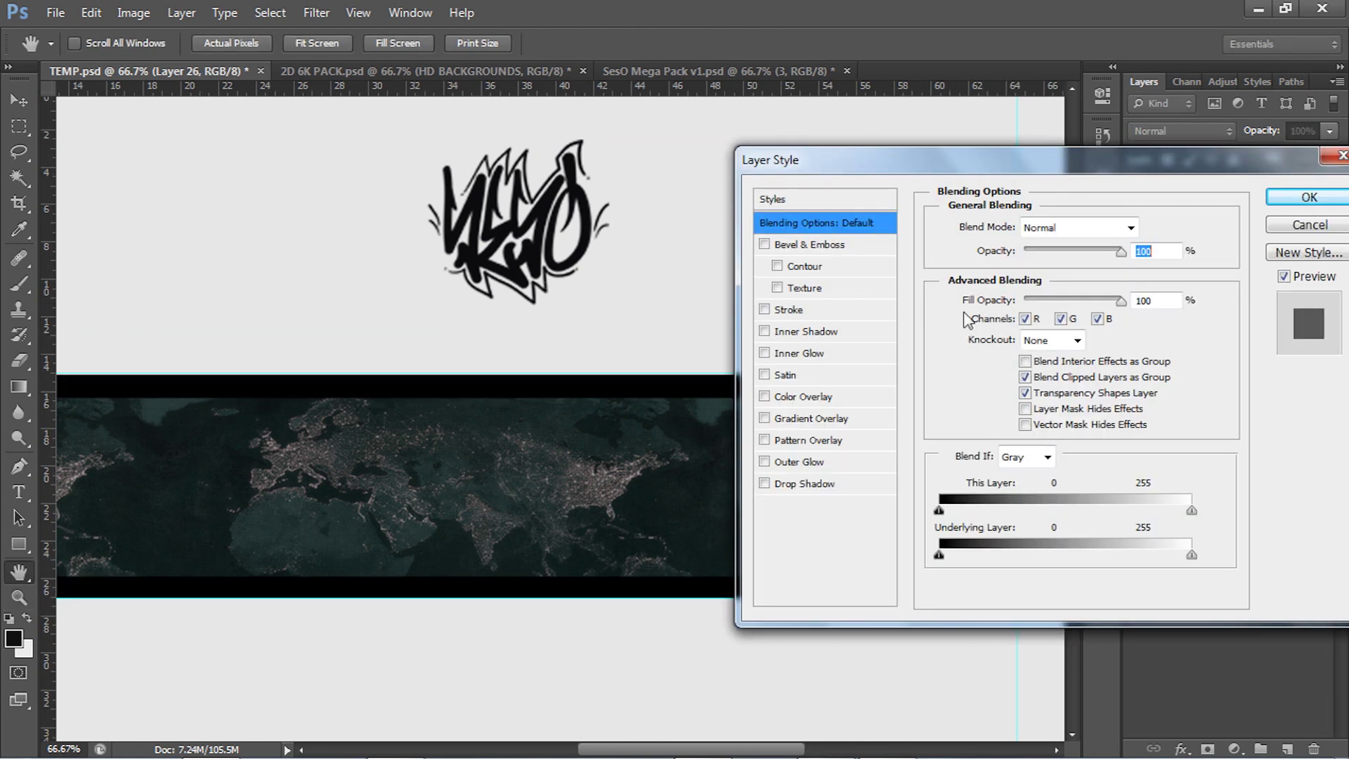
{"action": "left_click", "coordinate": [784, 311]}
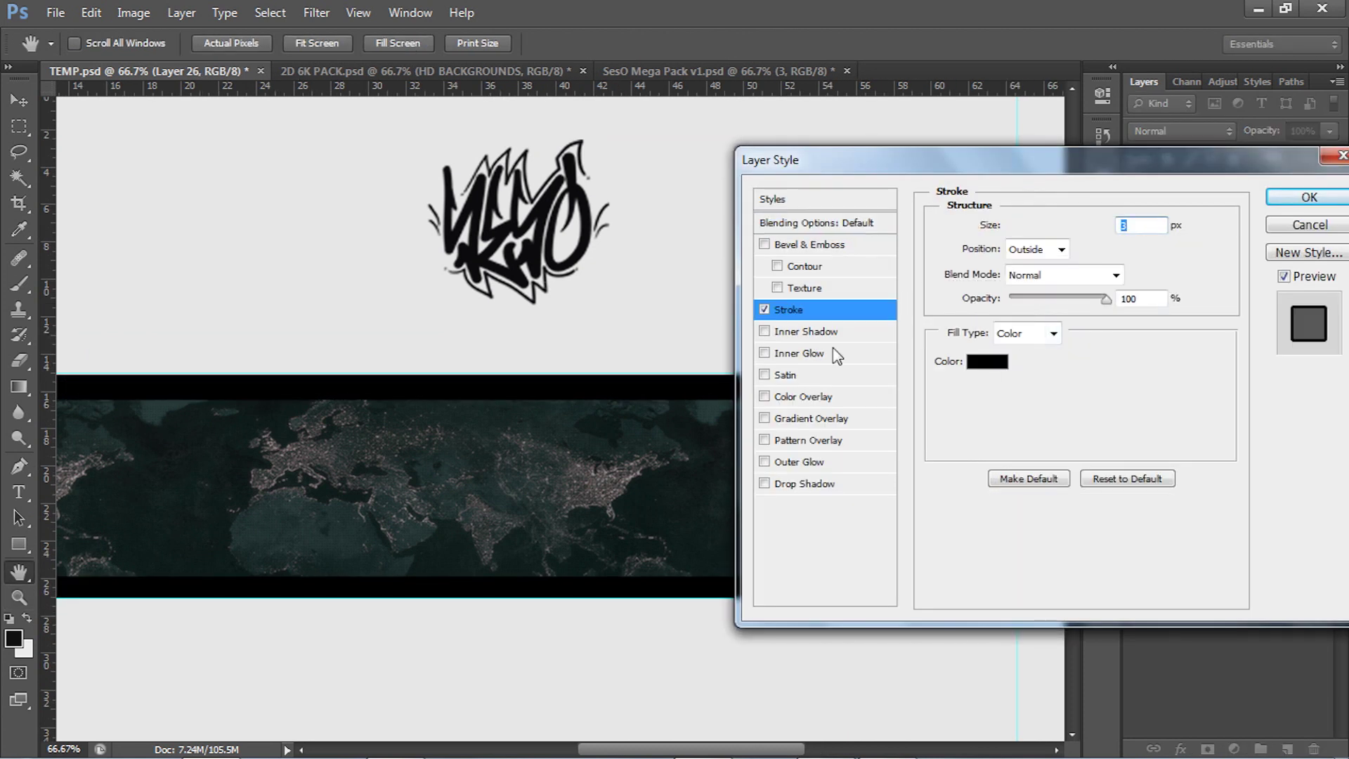
{"action": "left_click", "coordinate": [986, 361]}
{"action": "left_click", "coordinate": [677, 299]}
{"action": "left_click", "coordinate": [1326, 355]}
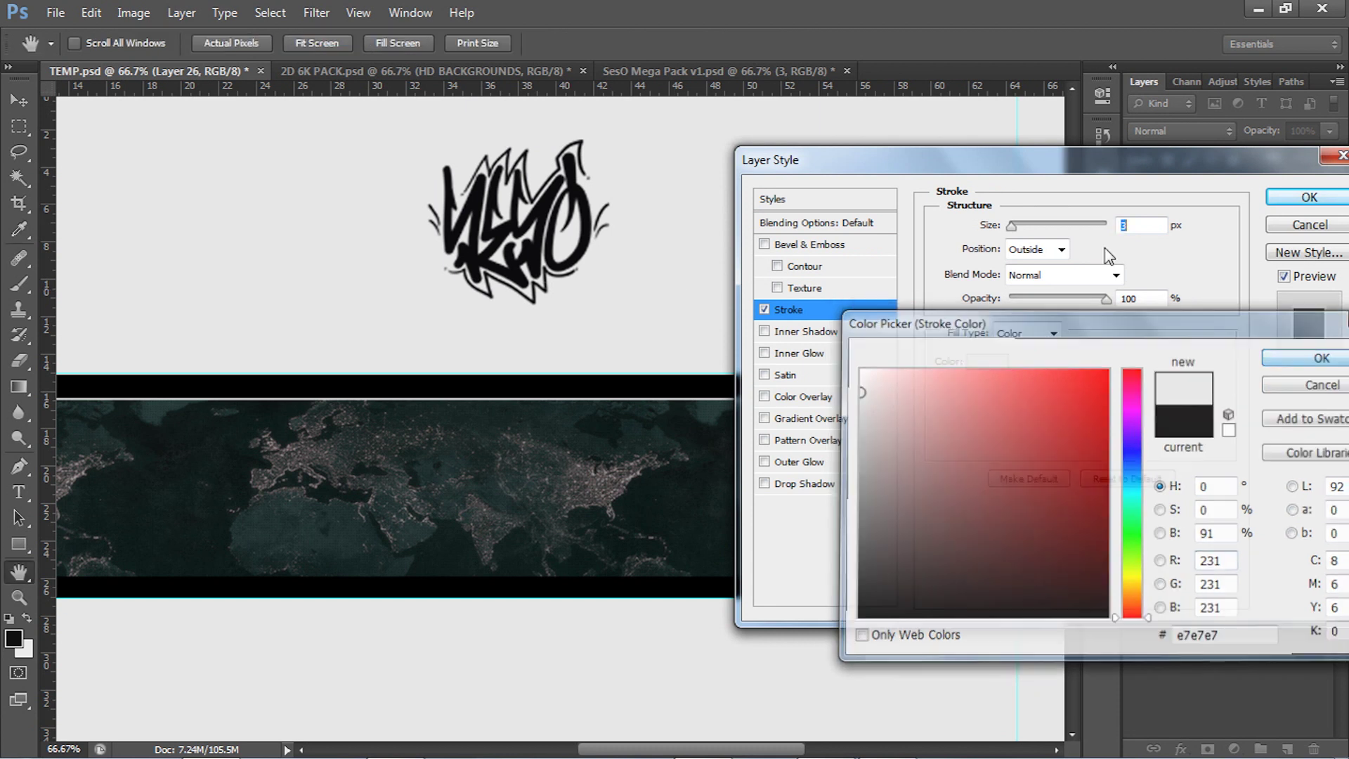
{"action": "key", "text": "Down"}
{"action": "key", "text": "Down"}
{"action": "key", "text": "Up"}
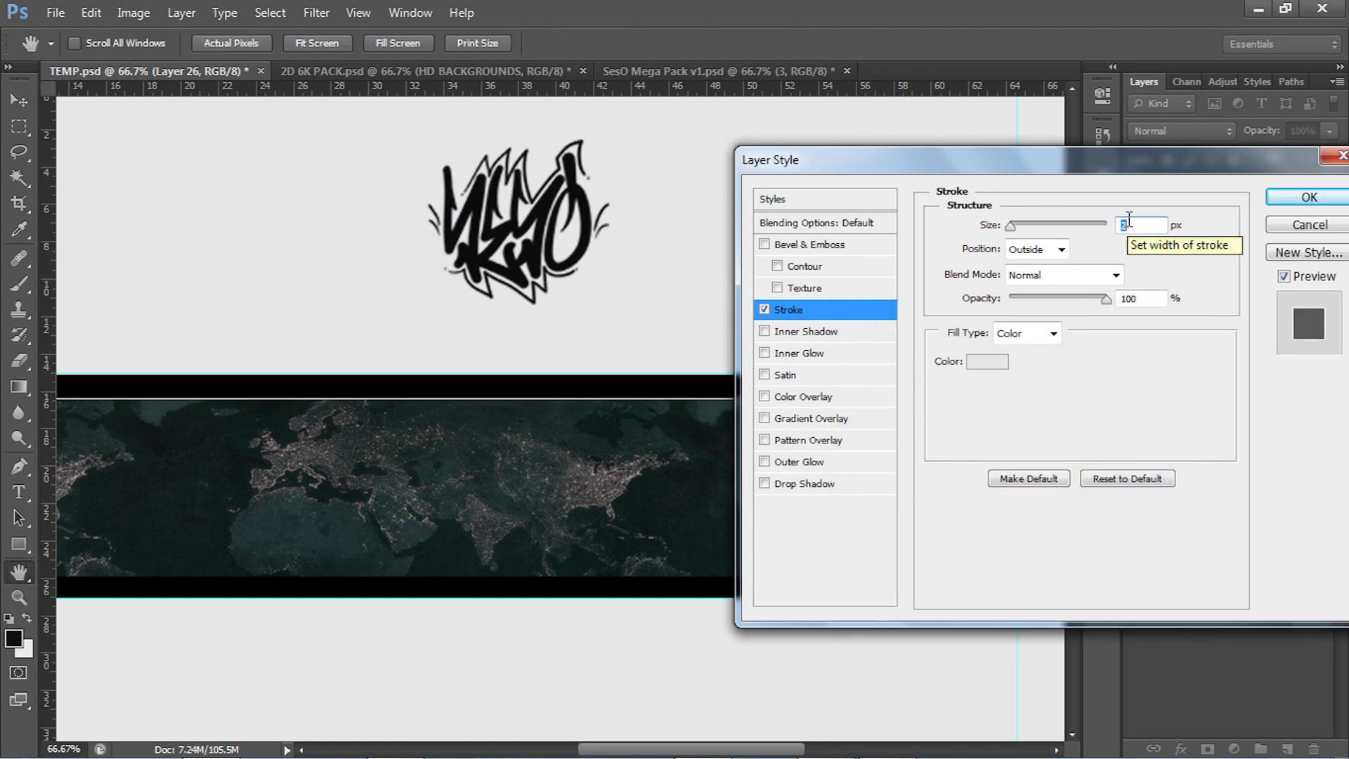
Add a Drop Shadow to the upper bar at a 90° angle with 45% opacity and apply the layer style
{"action": "left_click", "coordinate": [799, 485]}
{"action": "left_click_drag", "start_coordinate": [1014, 268], "coordinate": [1021, 268]}
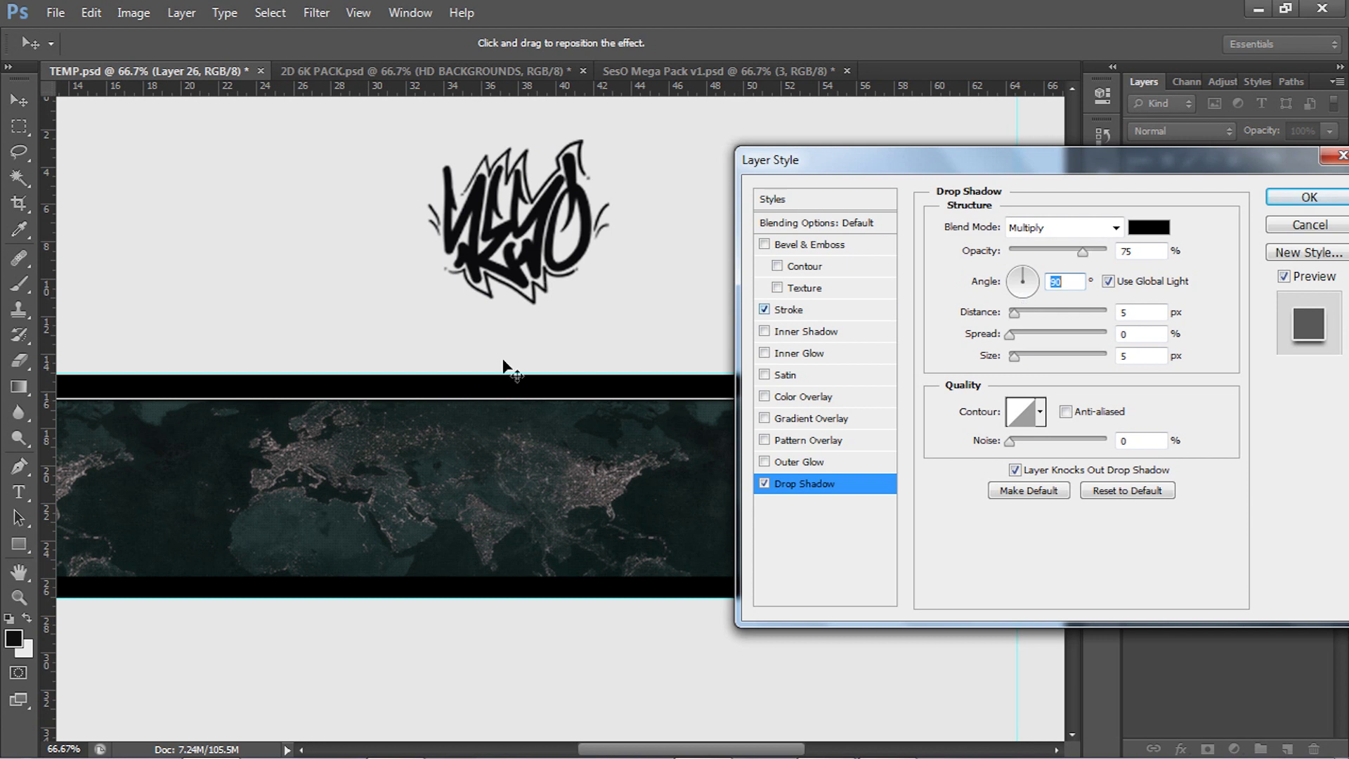
{"action": "left_click", "coordinate": [1021, 297]}
{"action": "left_click", "coordinate": [1023, 273]}
{"action": "left_click_drag", "start_coordinate": [1059, 251], "coordinate": [1054, 252]}
{"action": "left_click", "coordinate": [1290, 200]}
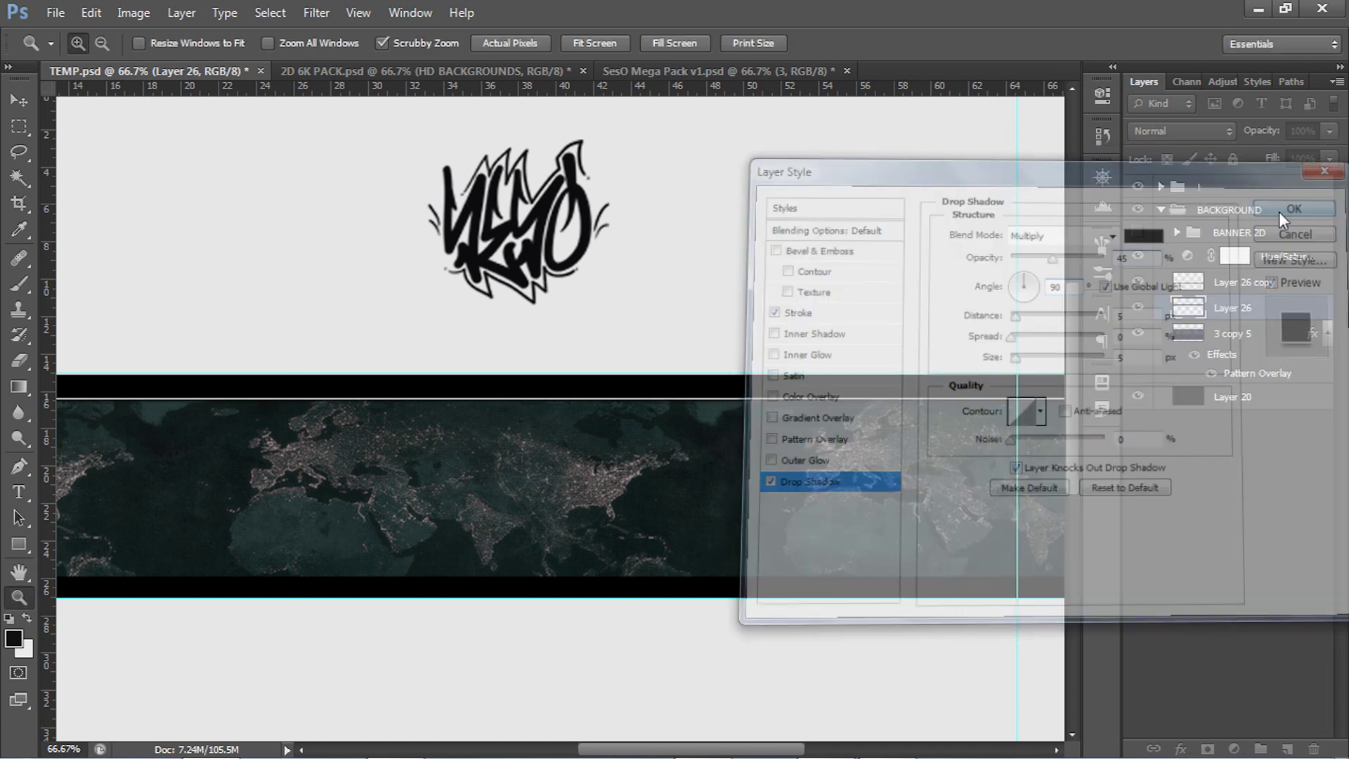
Copy the upper bar's layer style and paste it onto the lower bar layer, Layer 26 copy
{"action": "right_click", "coordinate": [1256, 312]}
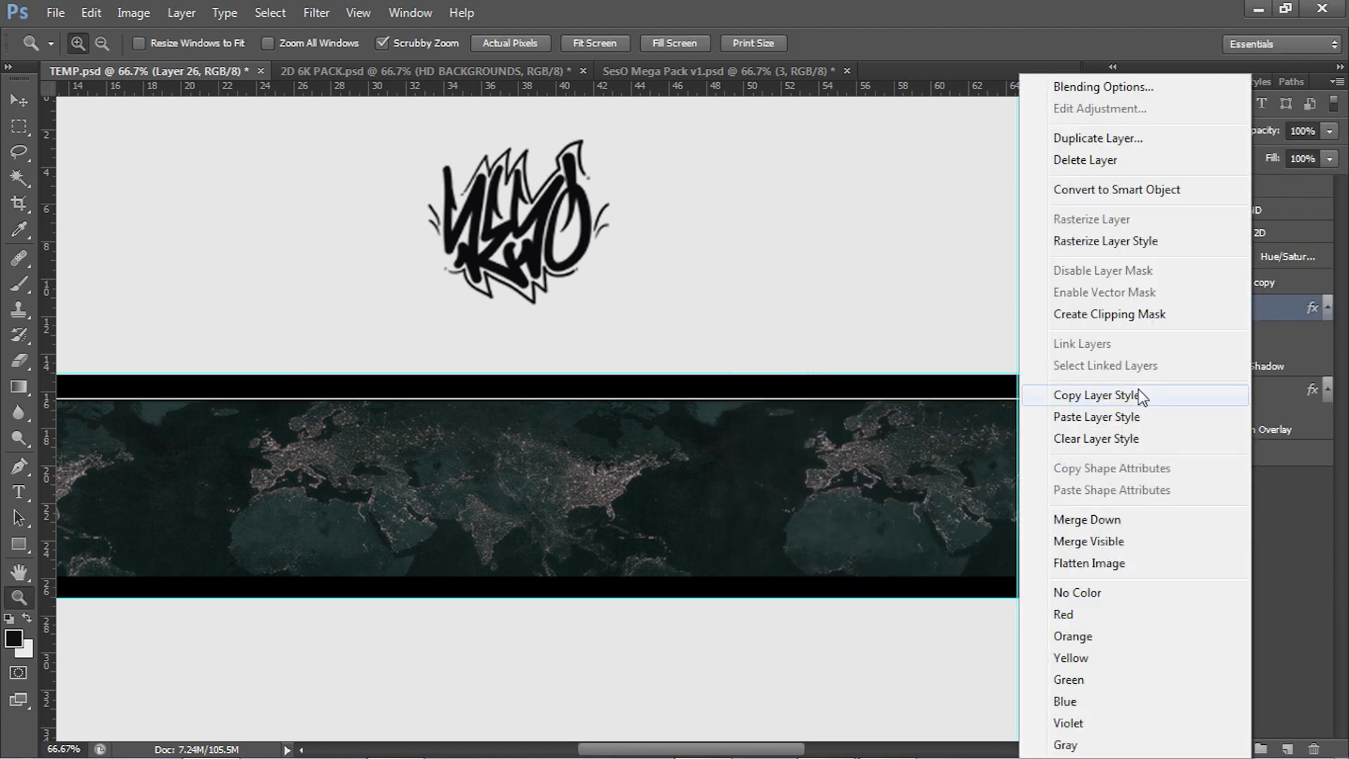
{"action": "left_click", "coordinate": [1149, 396]}
{"action": "left_click", "coordinate": [1258, 289]}
{"action": "right_click", "coordinate": [1258, 292]}
{"action": "left_click", "coordinate": [1093, 418]}
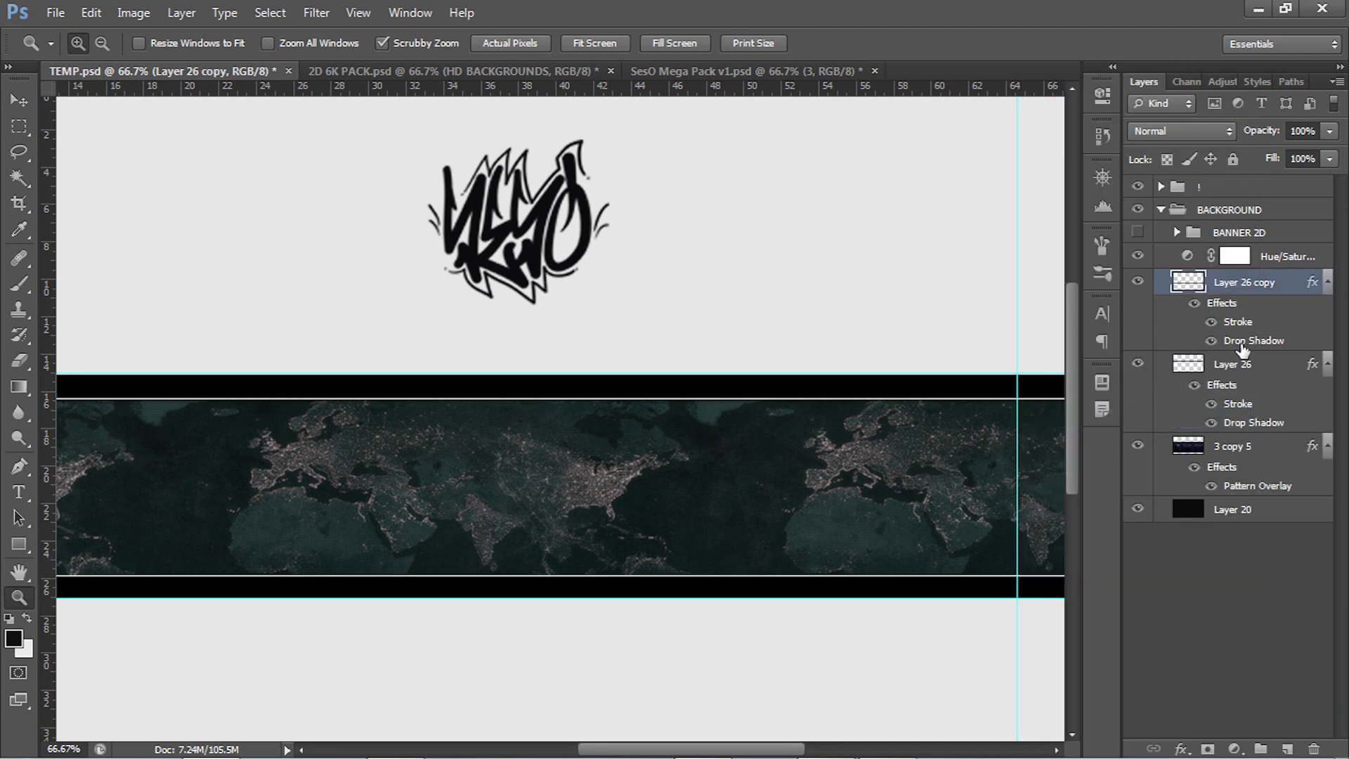
Change the lower bar's drop shadow angle to about 4° and apply it
{"action": "double_click", "coordinate": [1237, 343]}
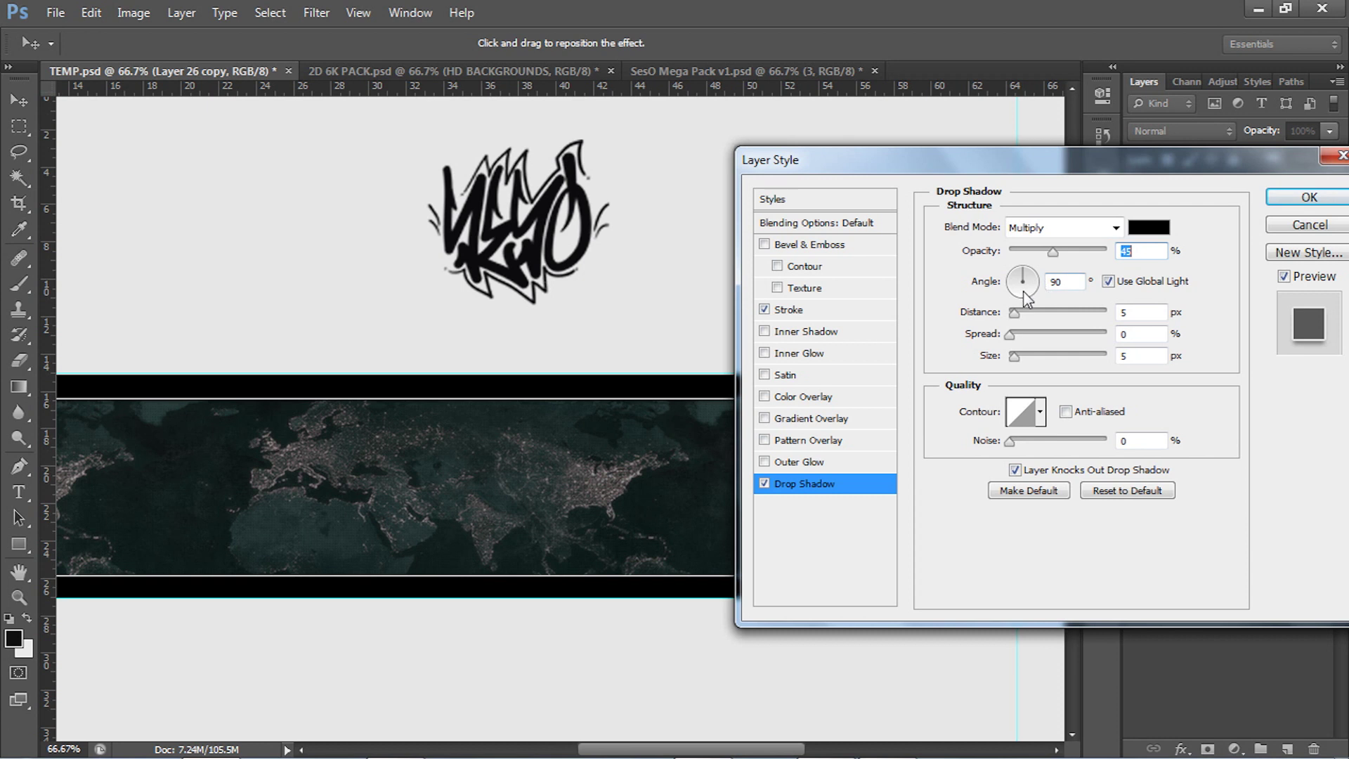
{"action": "left_click", "coordinate": [1026, 292]}
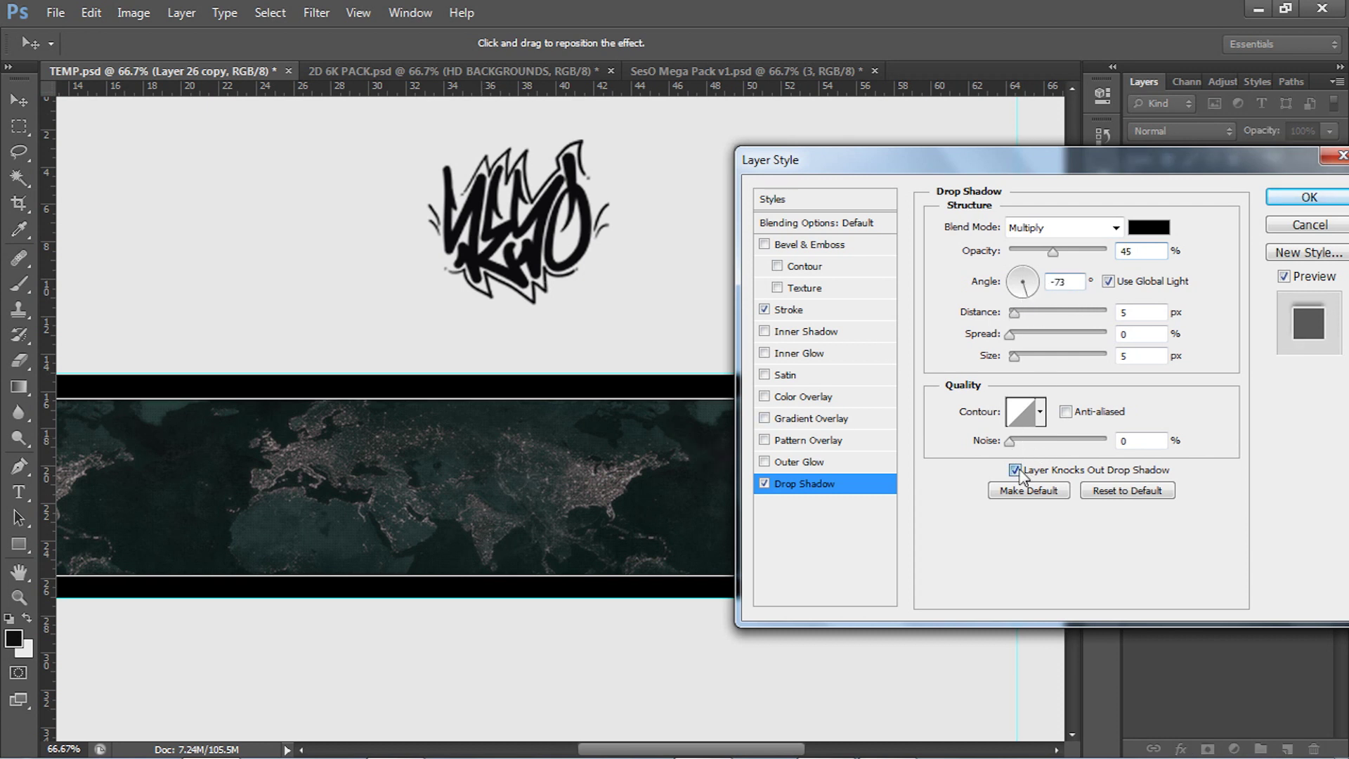
{"action": "left_click", "coordinate": [1028, 272]}
{"action": "left_click_drag", "start_coordinate": [1028, 286], "coordinate": [1043, 289]}
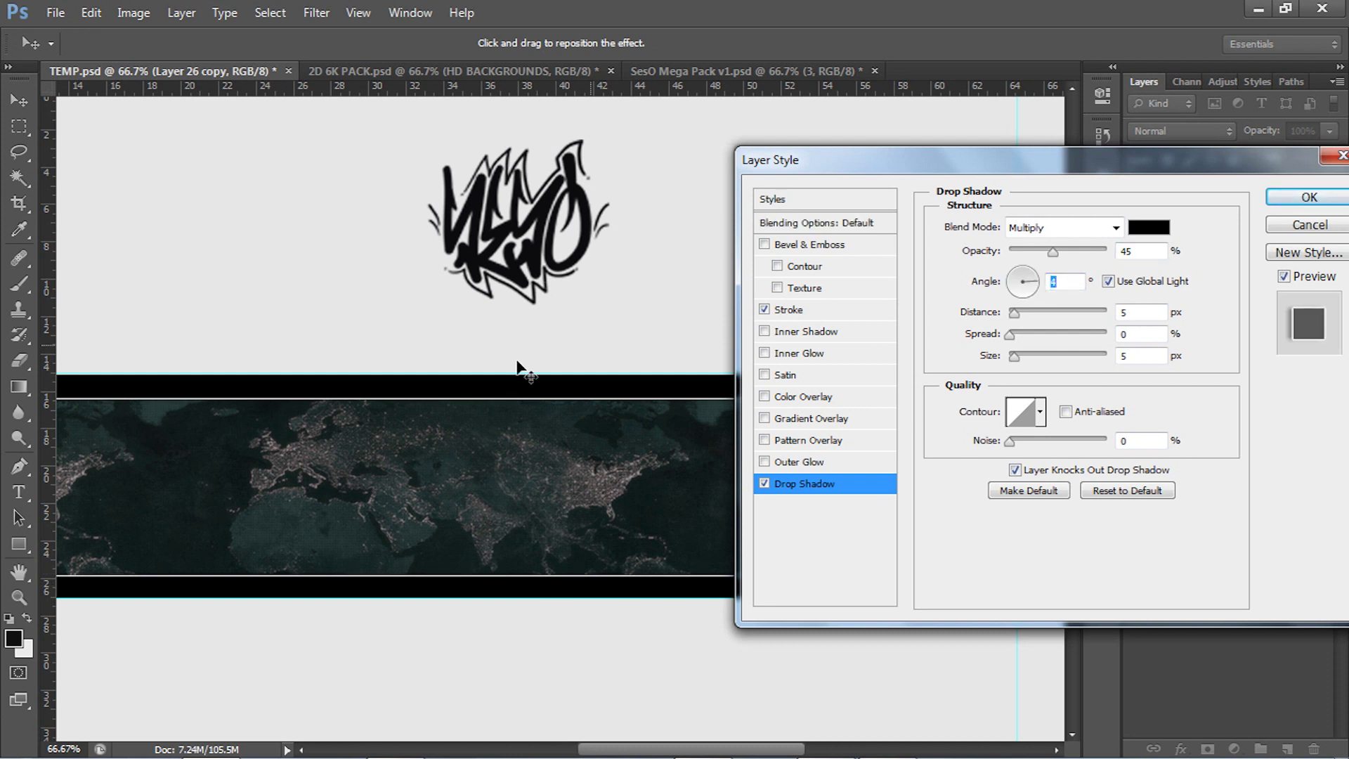
{"action": "left_click", "coordinate": [1286, 208]}
{"action": "key", "text": "z"}
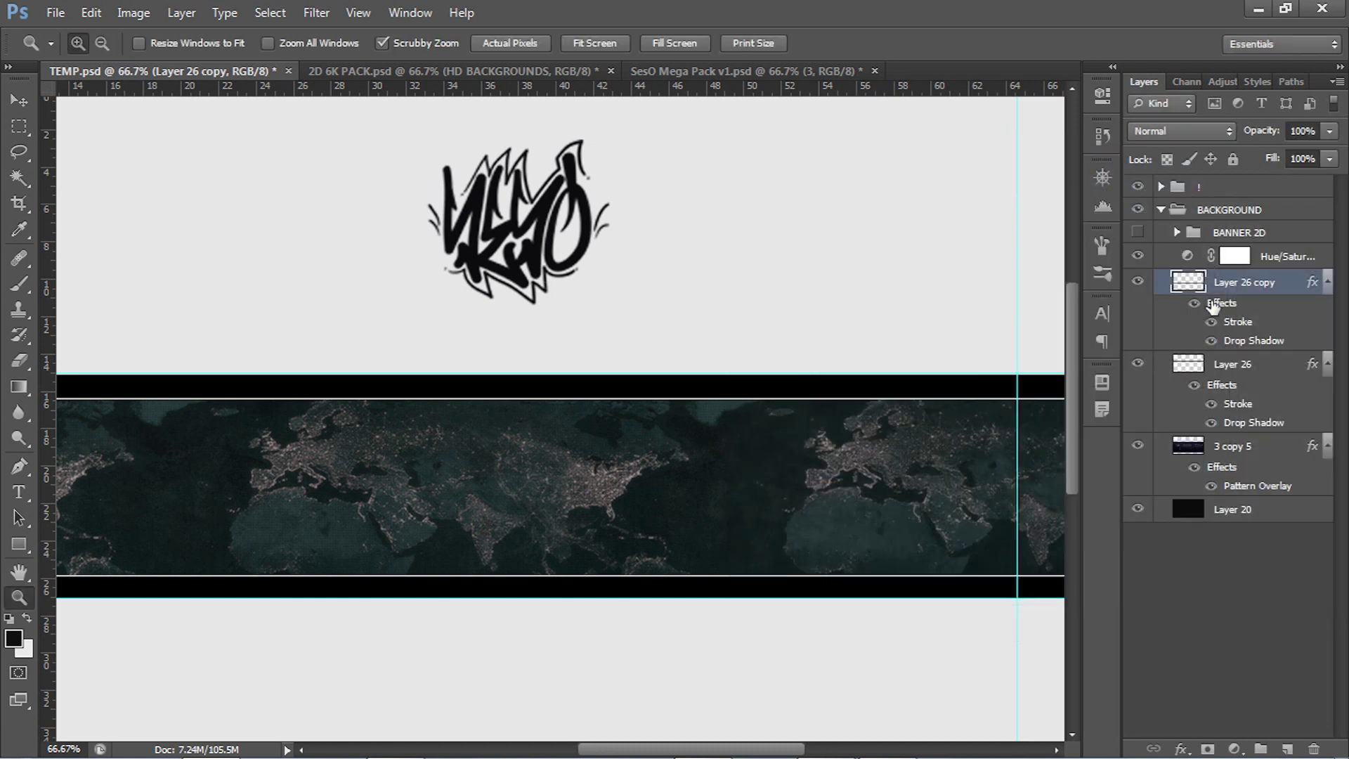
Collapse the effects of both bar layers, select the two layers, and set their opacity to 90% and fill to 60%
{"action": "left_click", "coordinate": [1329, 285]}
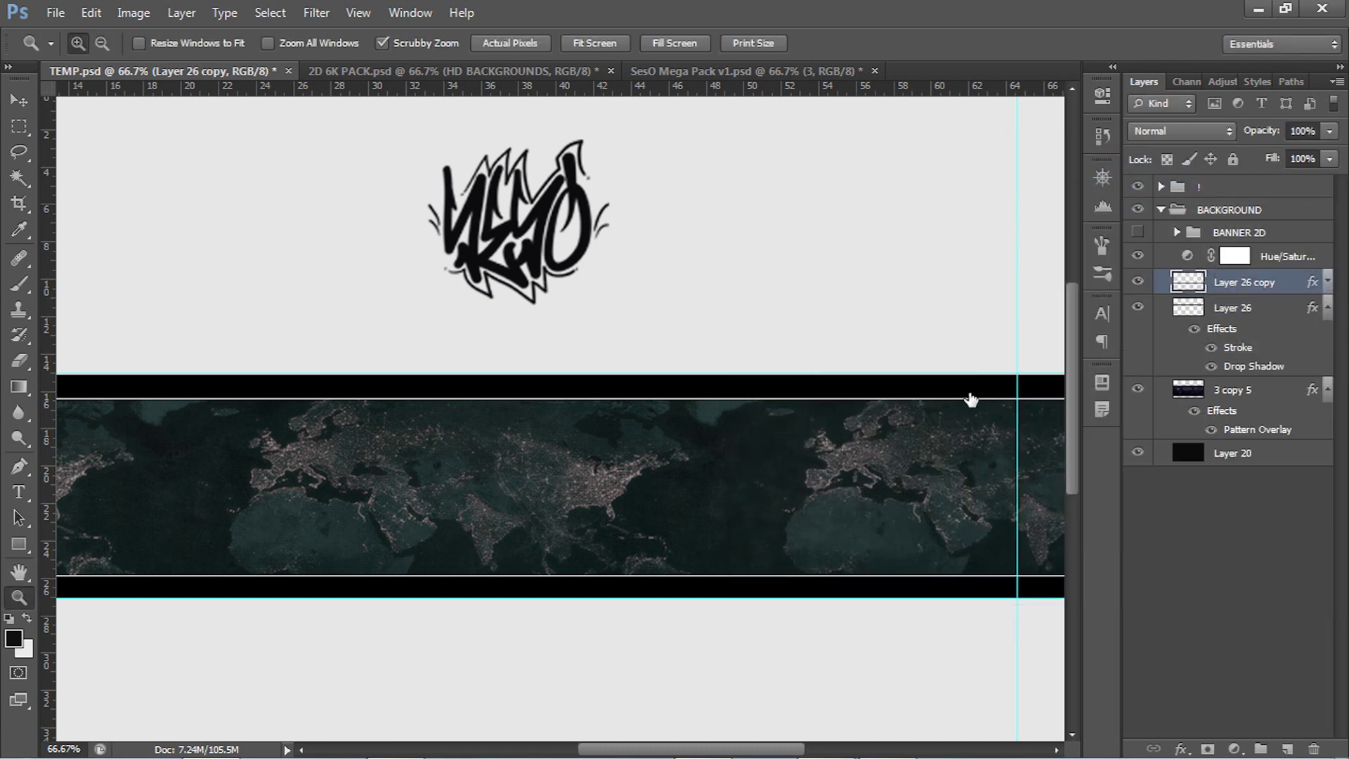
{"action": "left_click", "coordinate": [1327, 308]}
{"action": "key", "text": "v"}
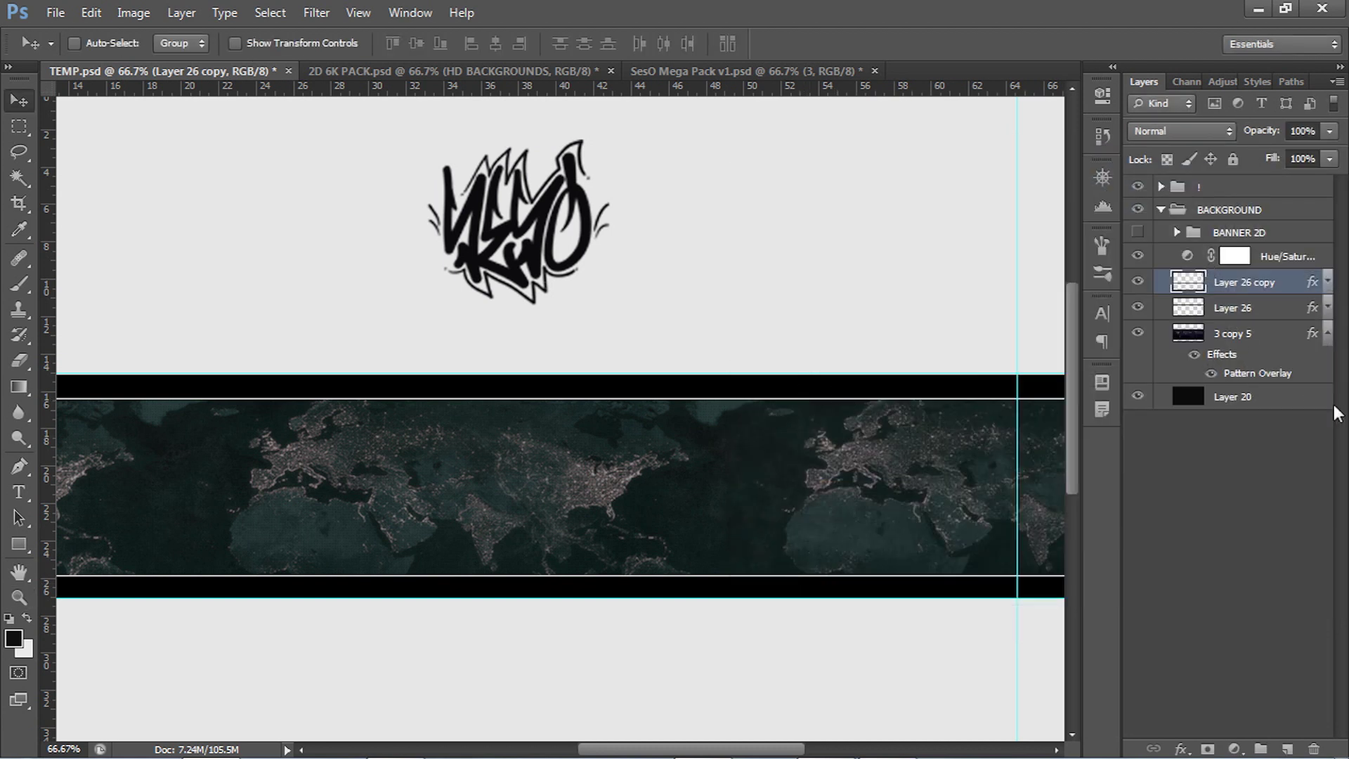
{"action": "left_click", "coordinate": [1265, 307], "text": "shift"}
{"action": "left_click", "coordinate": [1329, 158]}
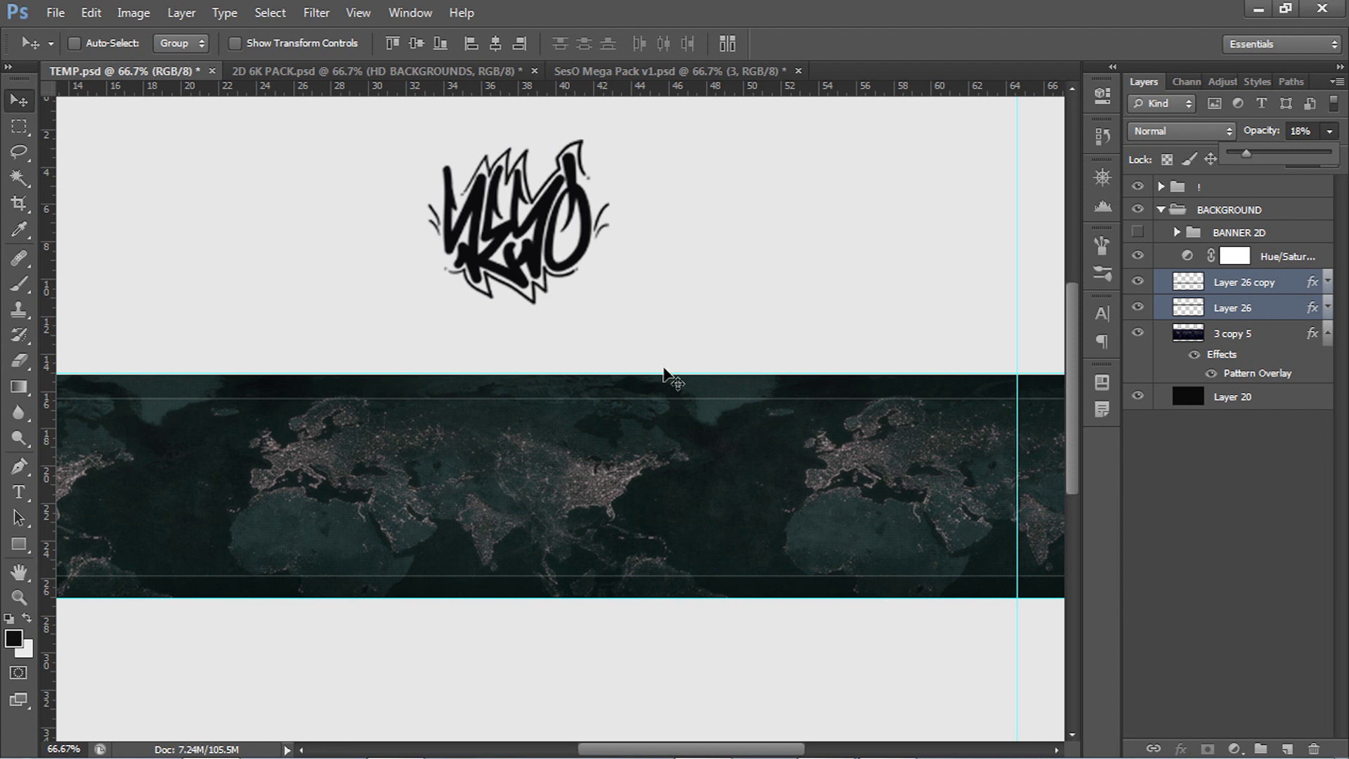
{"action": "left_click", "coordinate": [1254, 132]}
{"action": "type", "text": "5"}
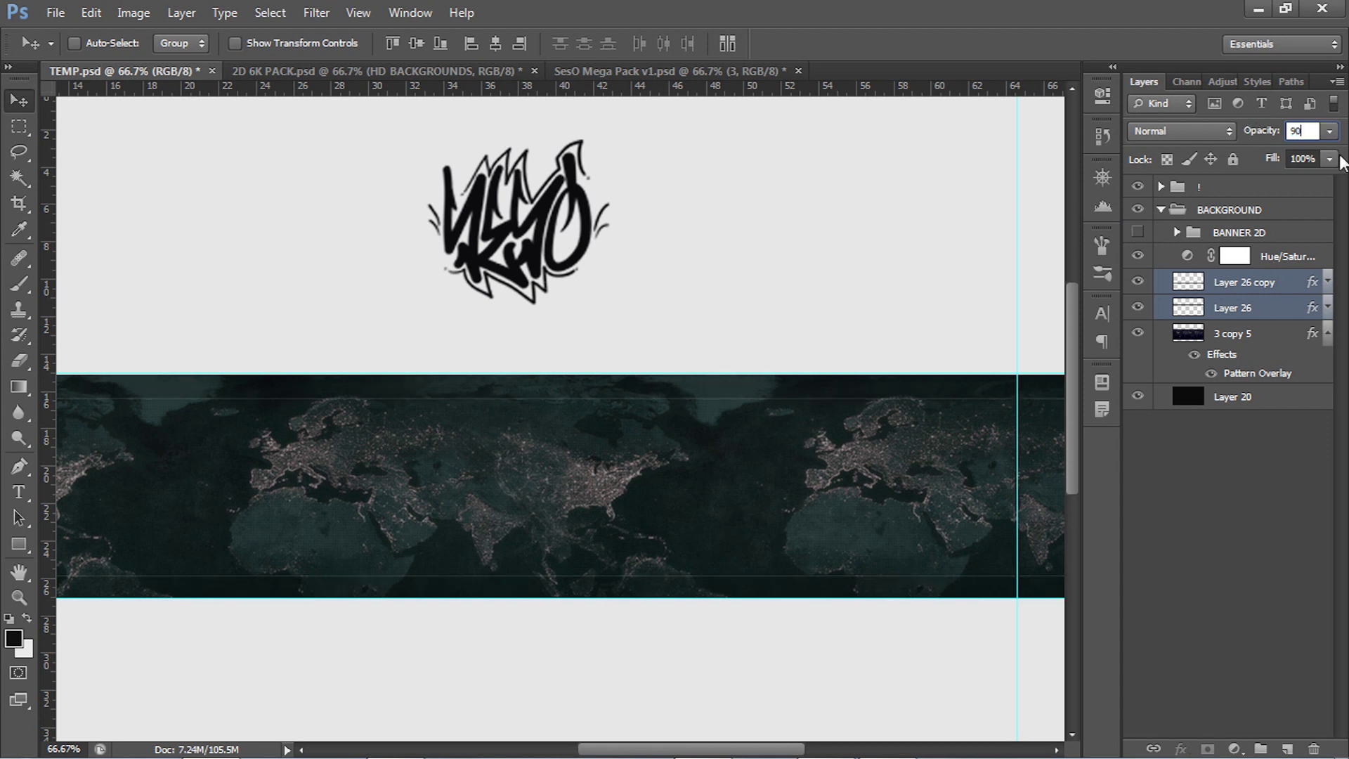
{"action": "key", "text": "Return"}
{"action": "left_click", "coordinate": [1330, 160]}
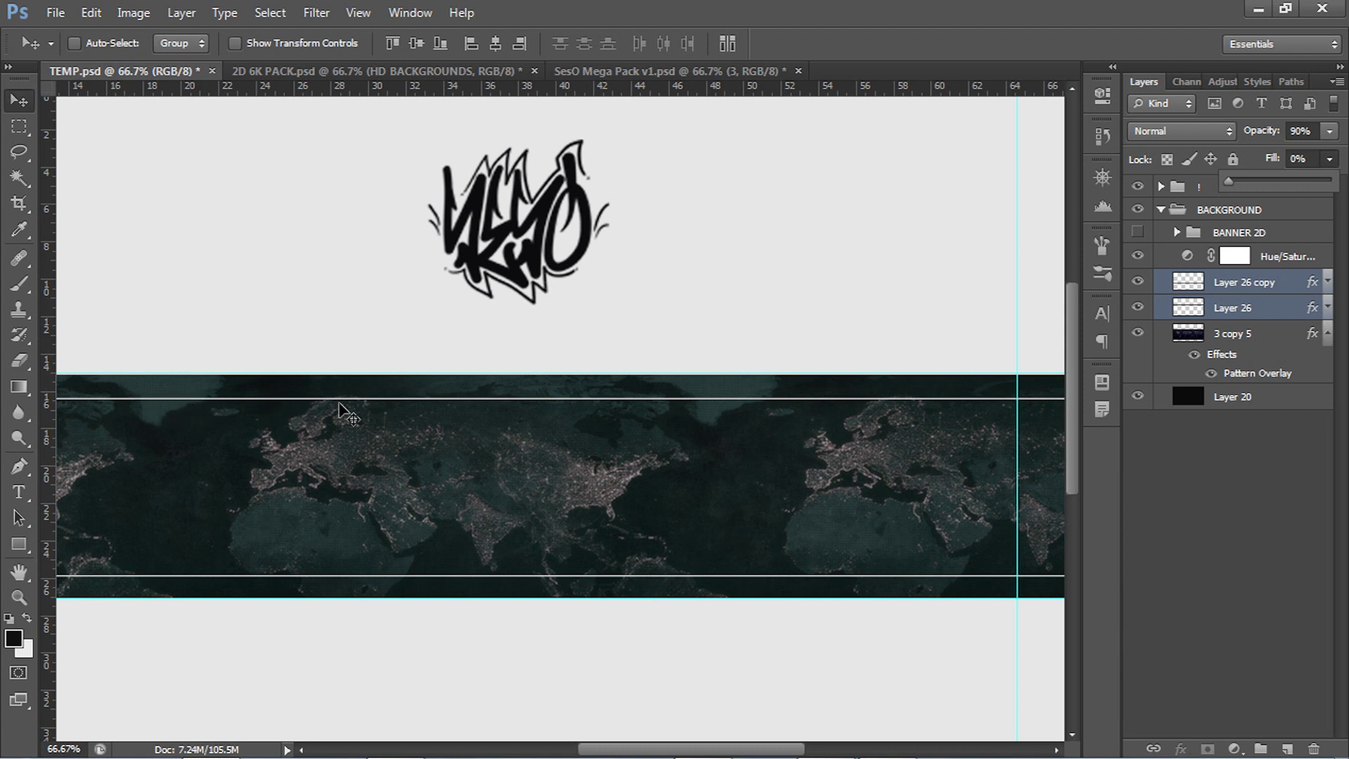
{"action": "left_click_drag", "start_coordinate": [1291, 180], "coordinate": [1288, 180]}
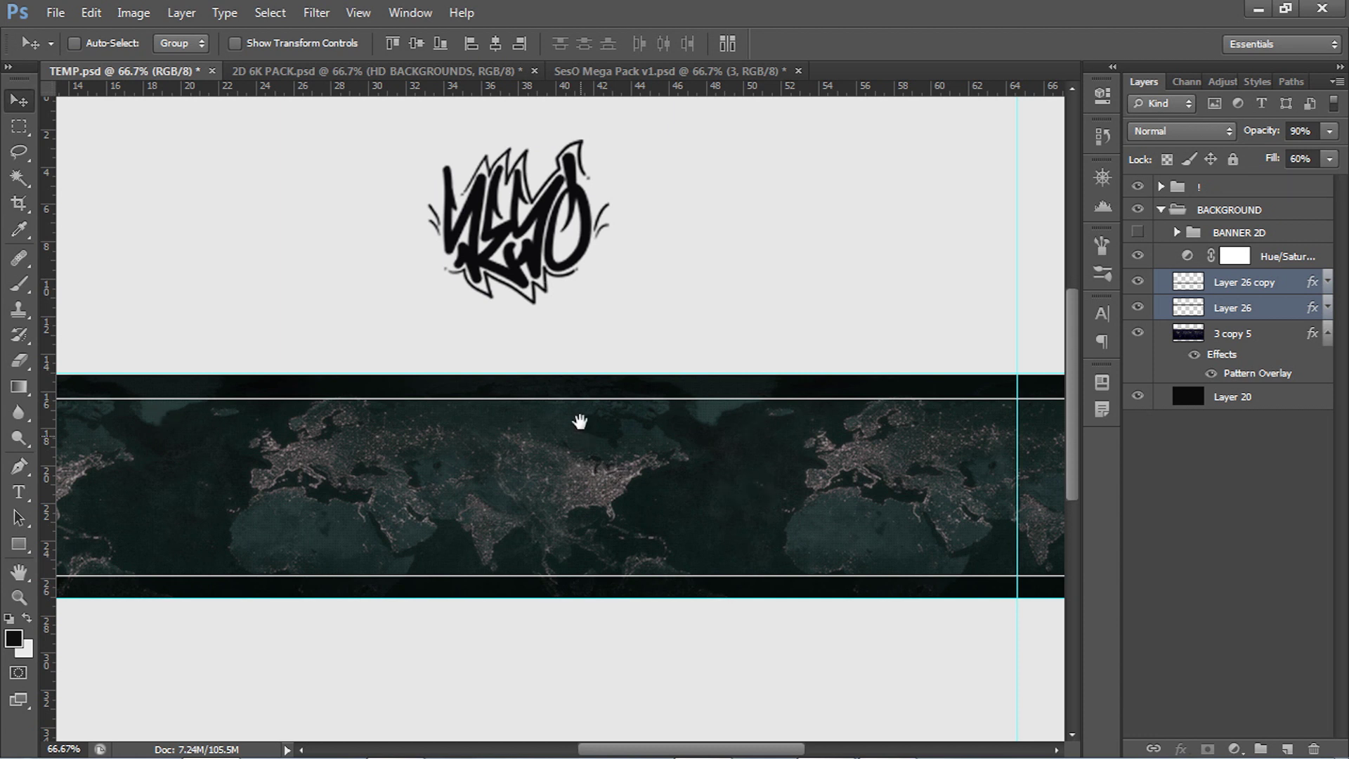
Start a new text layer in the middle of the map strip and set its font to Faktos
{"action": "left_click_drag", "start_coordinate": [578, 422], "coordinate": [579, 391]}
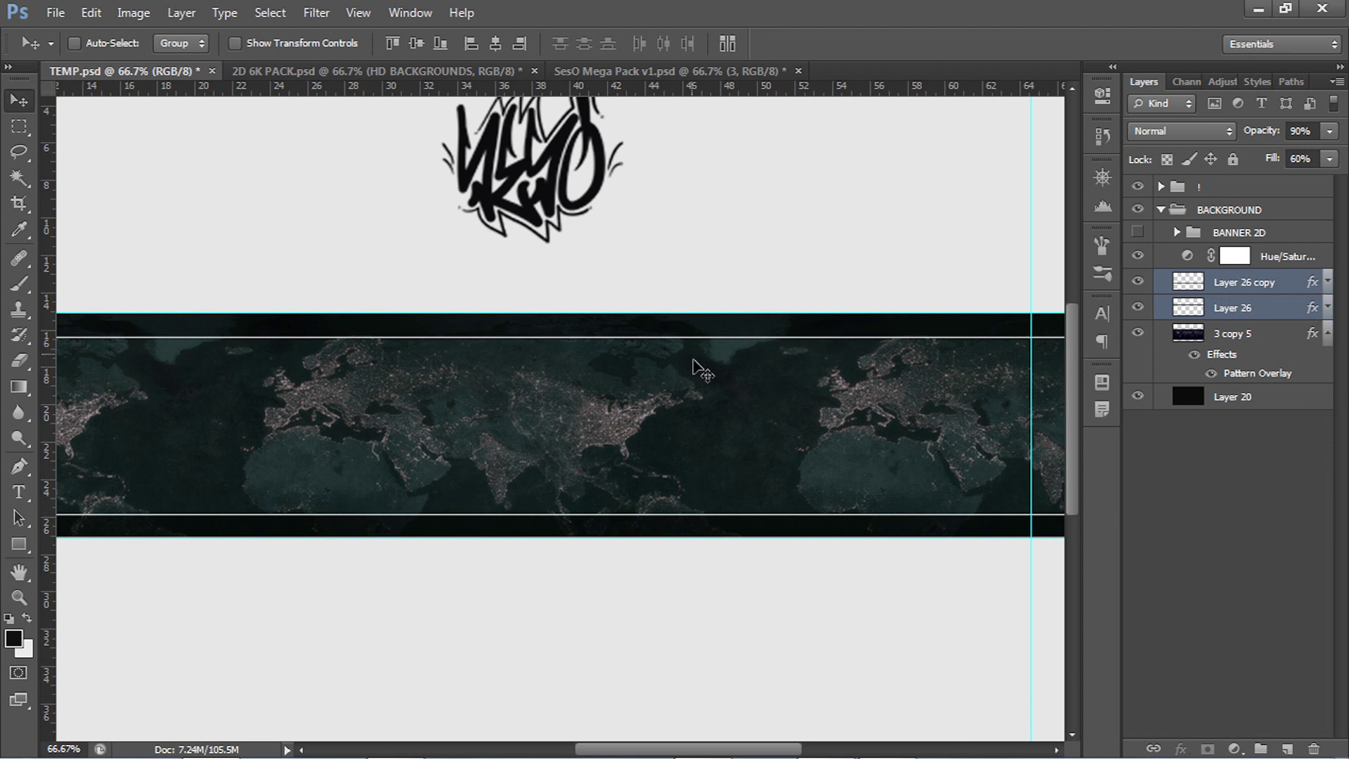
{"action": "key", "text": "t"}
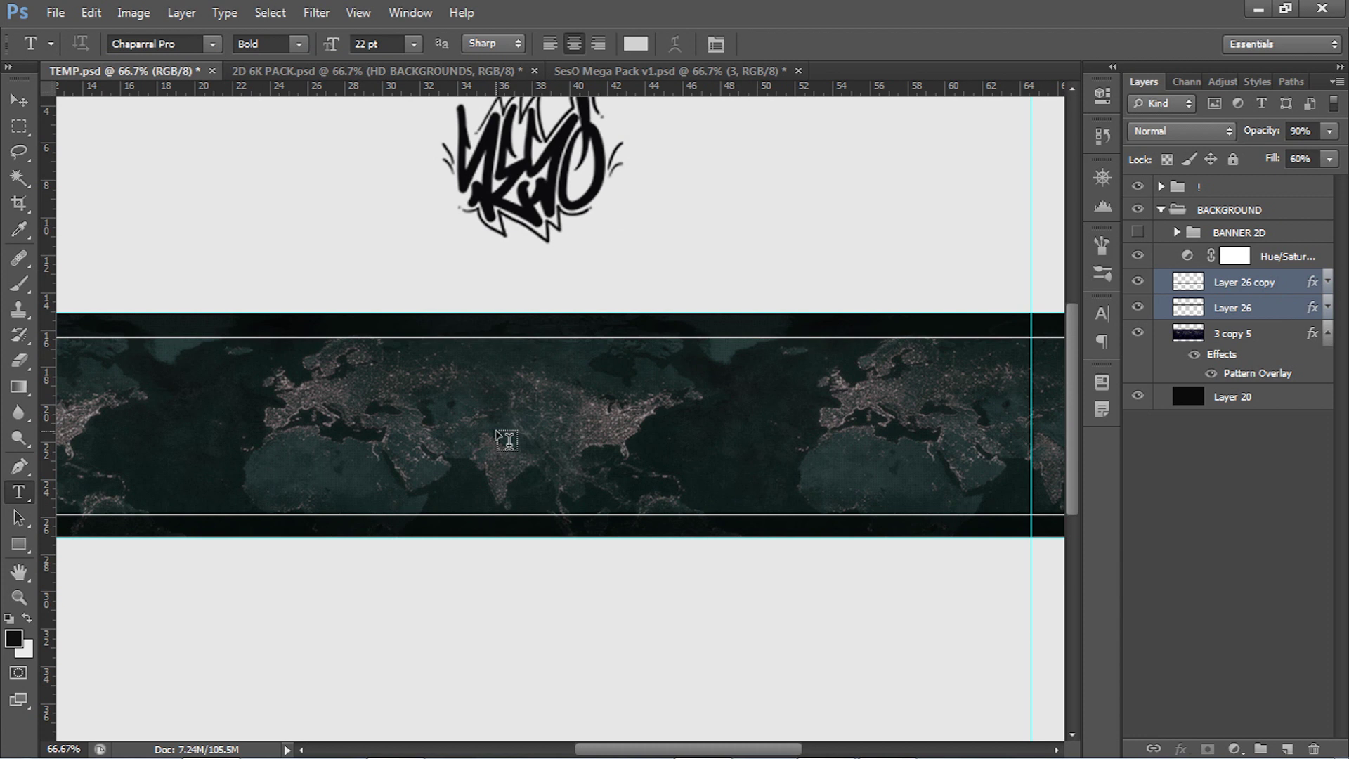
{"action": "left_click", "coordinate": [496, 427]}
{"action": "left_click", "coordinate": [177, 45]}
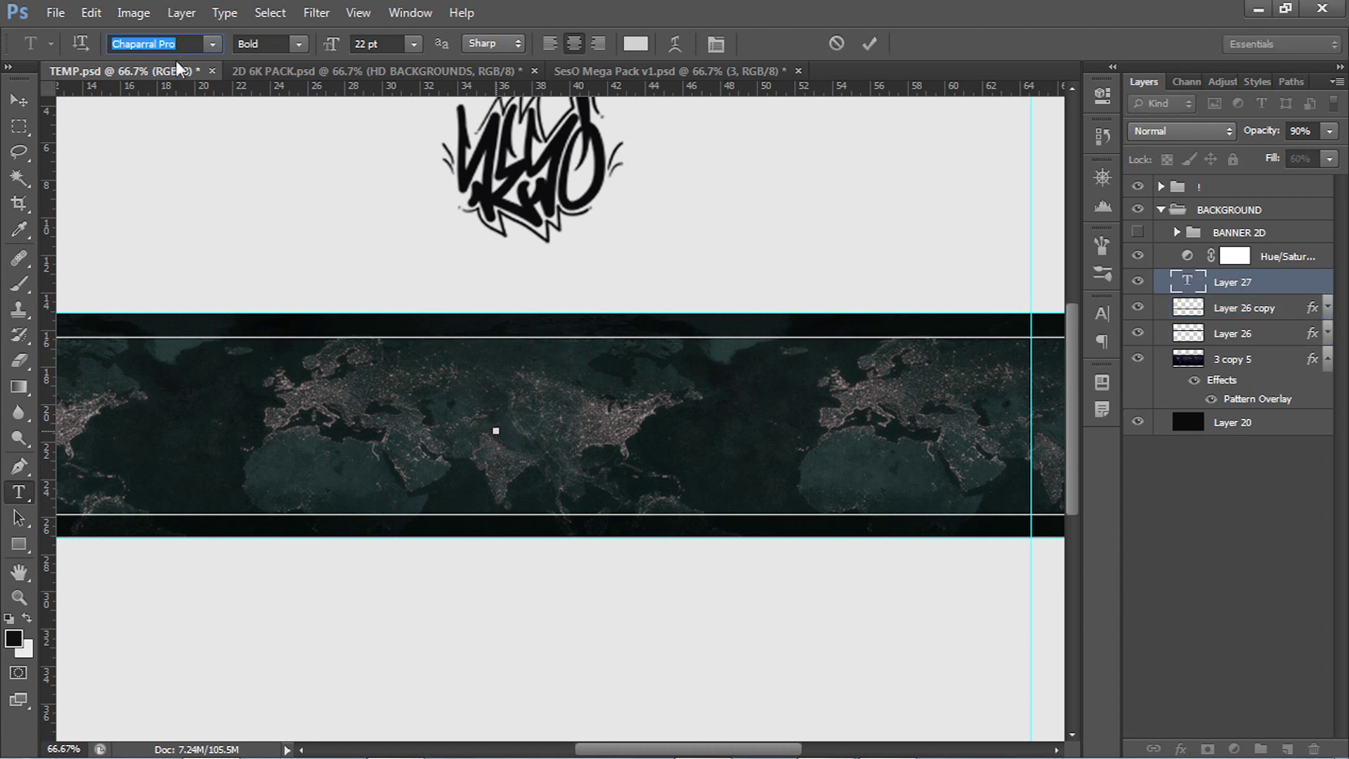
{"action": "type", "text": "f"}
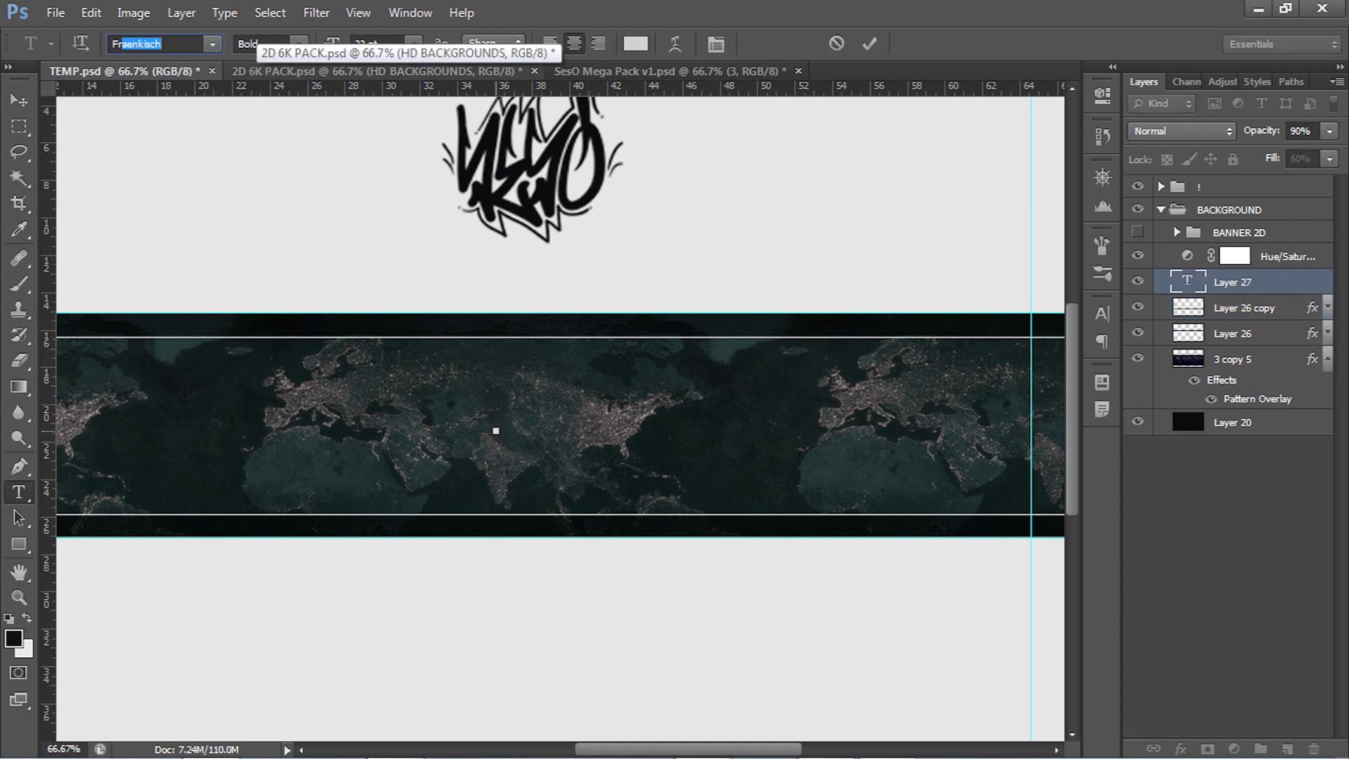
{"action": "left_click", "coordinate": [213, 45]}
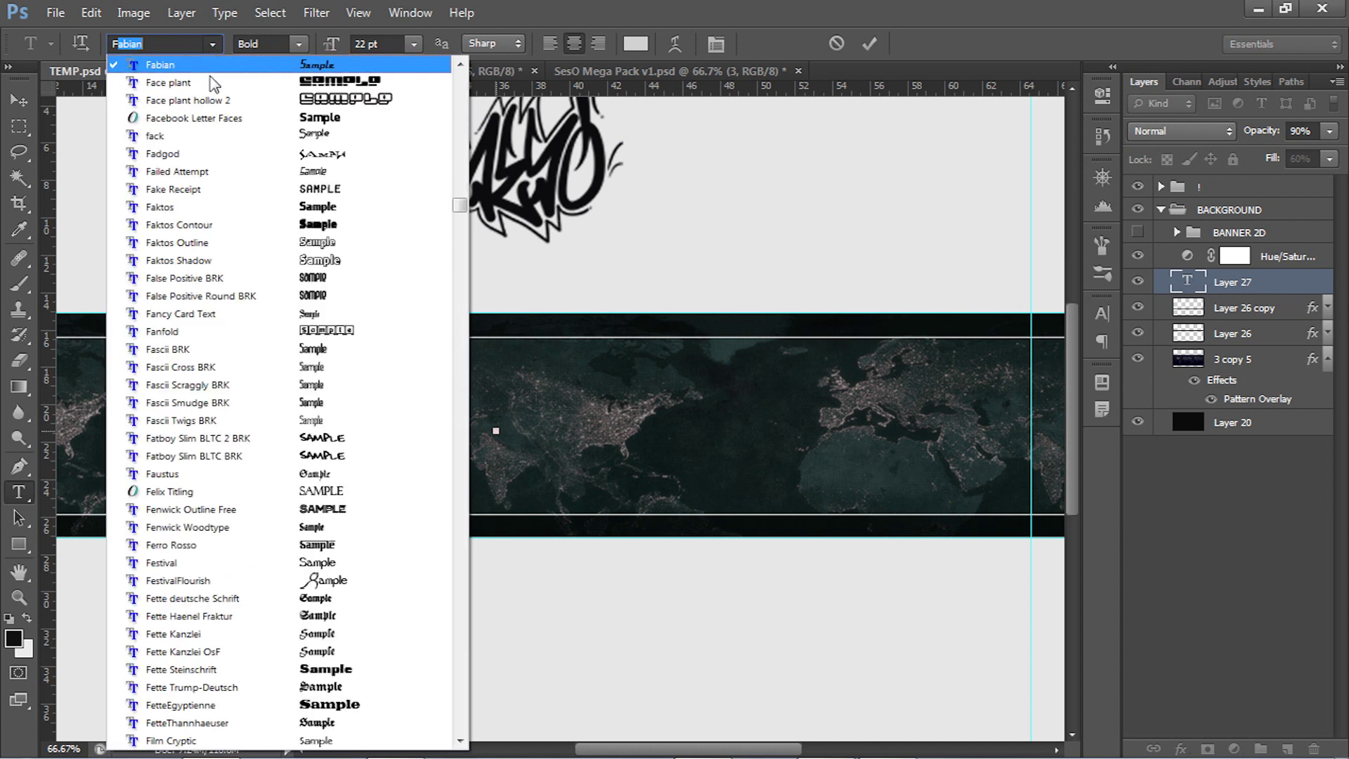
{"action": "left_click", "coordinate": [171, 207]}
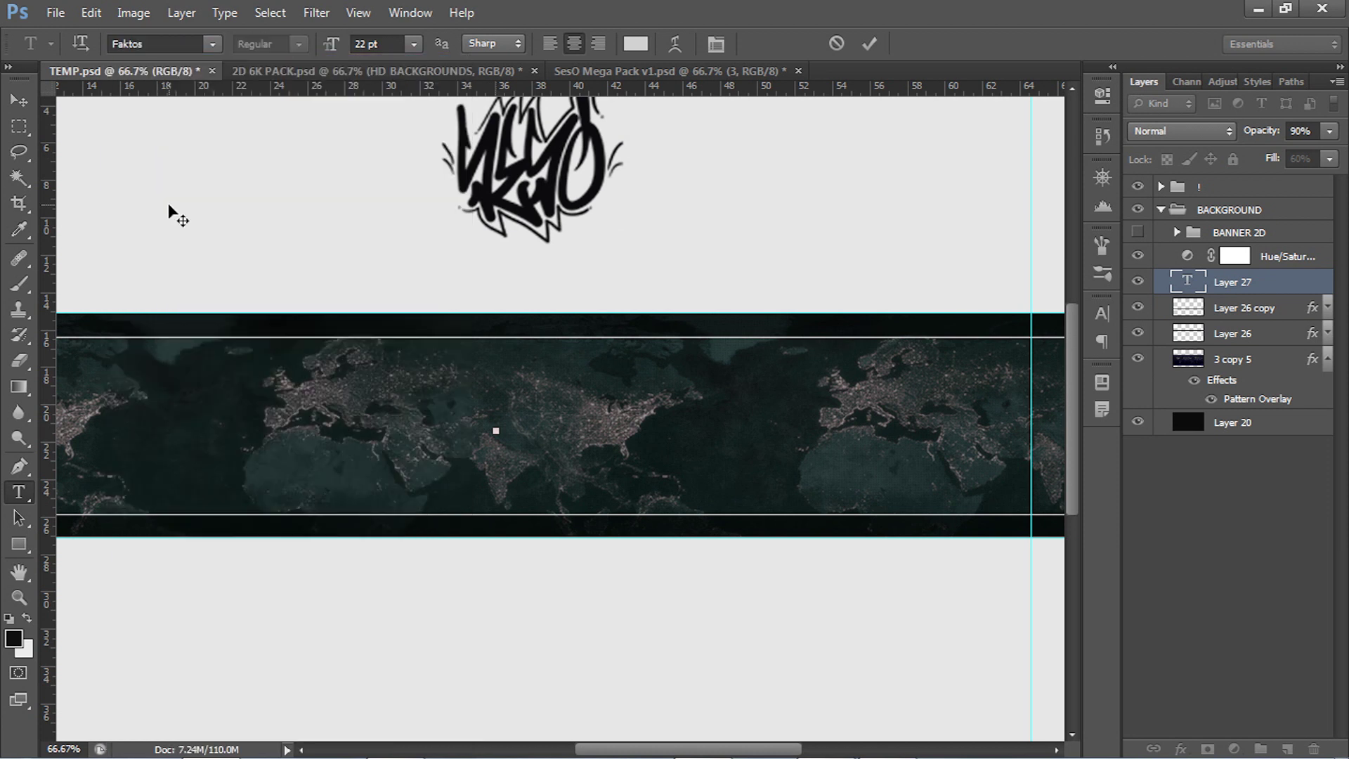
Set the font size of the new text to 125 pt
{"action": "left_click", "coordinate": [413, 44]}
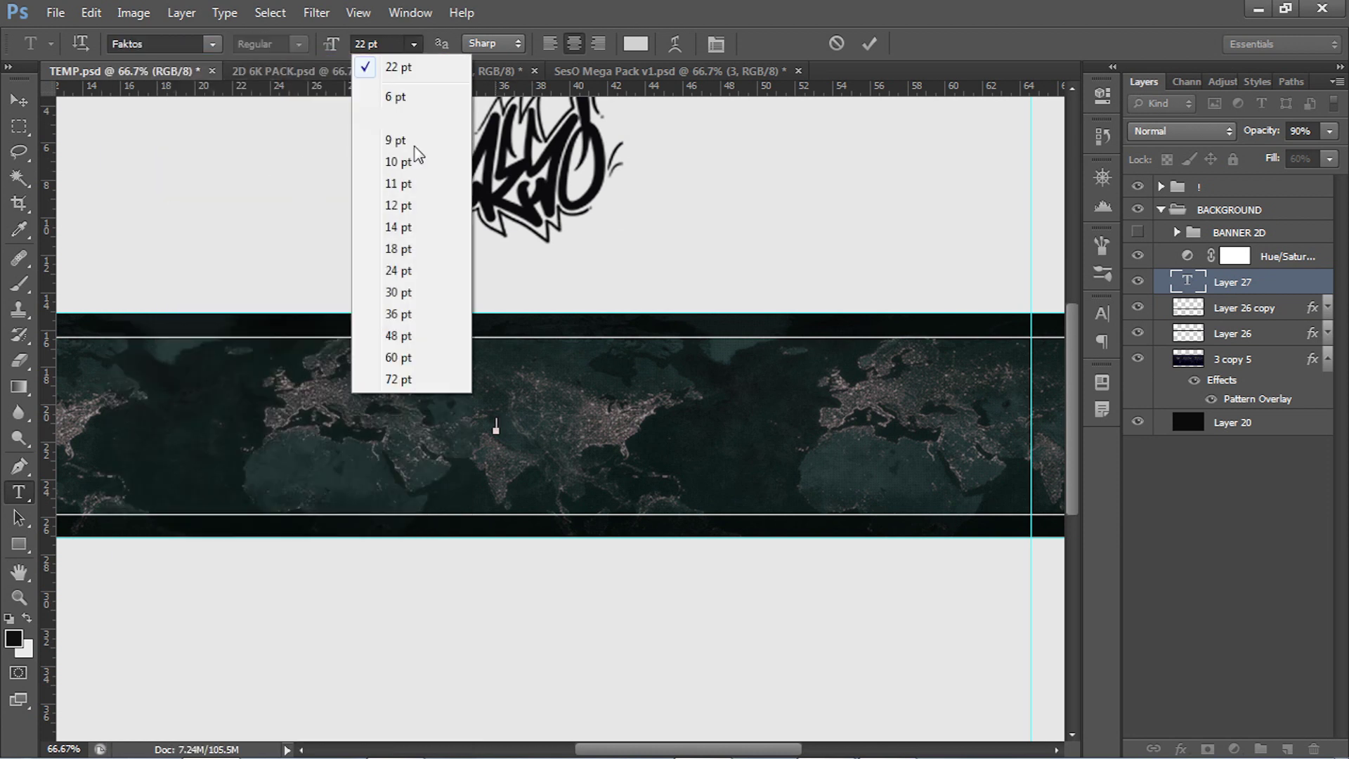
{"action": "left_click", "coordinate": [391, 380]}
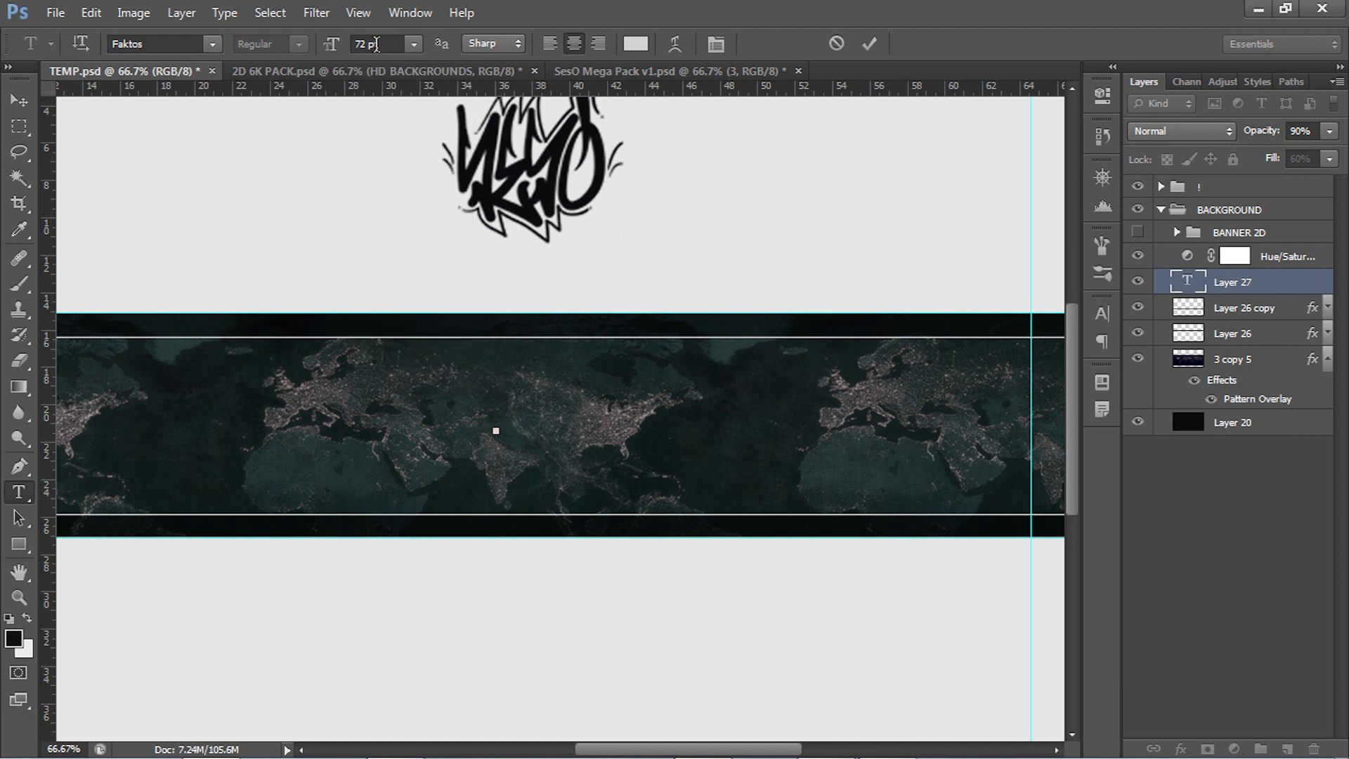
{"action": "left_click", "coordinate": [344, 44]}
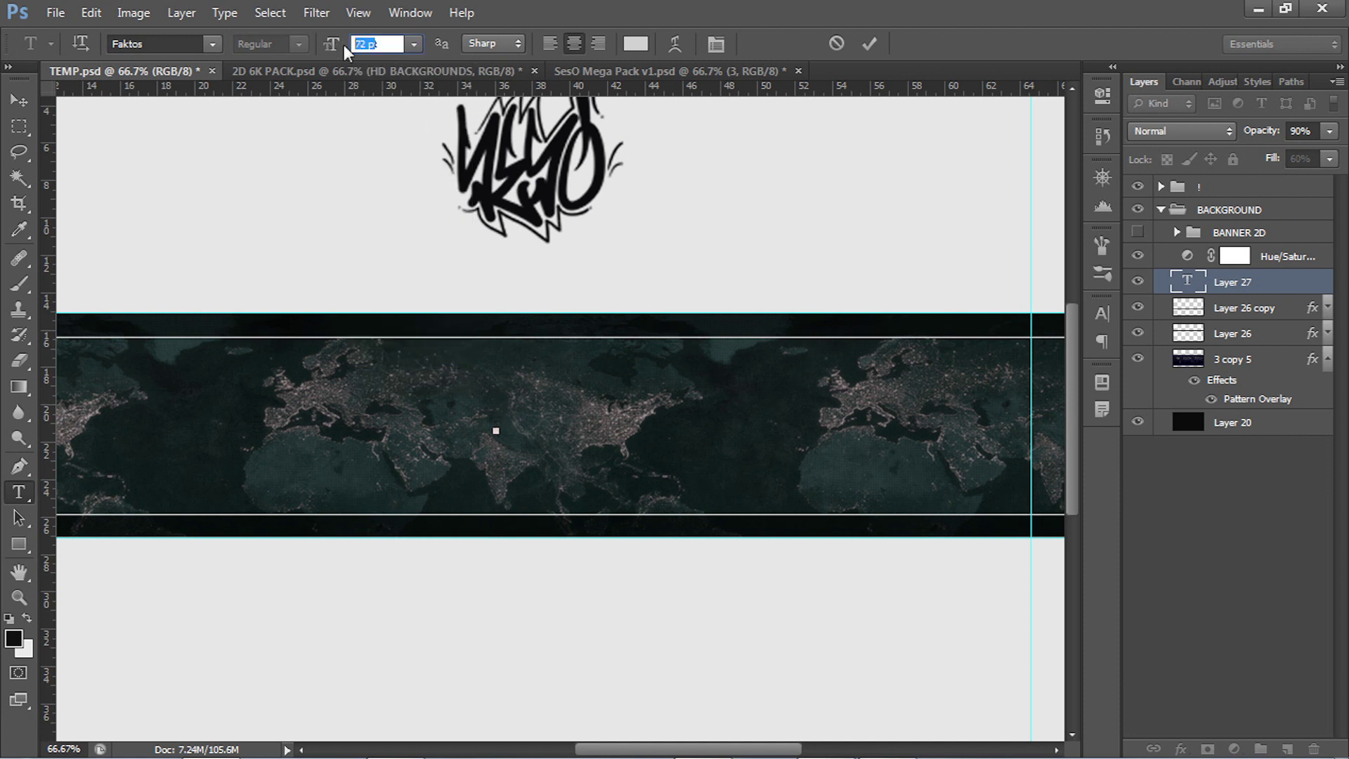
{"action": "type", "text": "125"}
{"action": "key", "text": "BackSpace"}
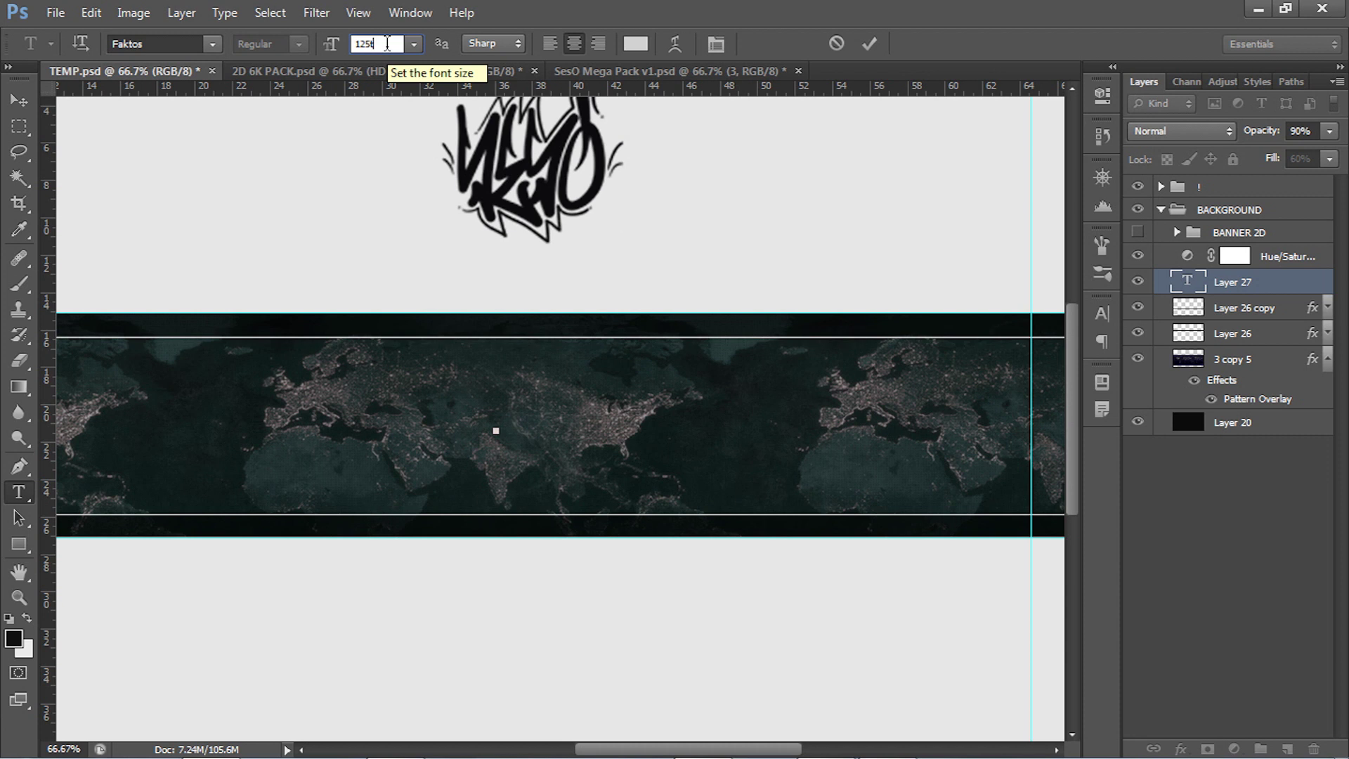
{"action": "key", "text": "Return"}
{"action": "key", "text": "Return"}
{"action": "type", "text": "125"}
{"action": "key", "text": "Return"}
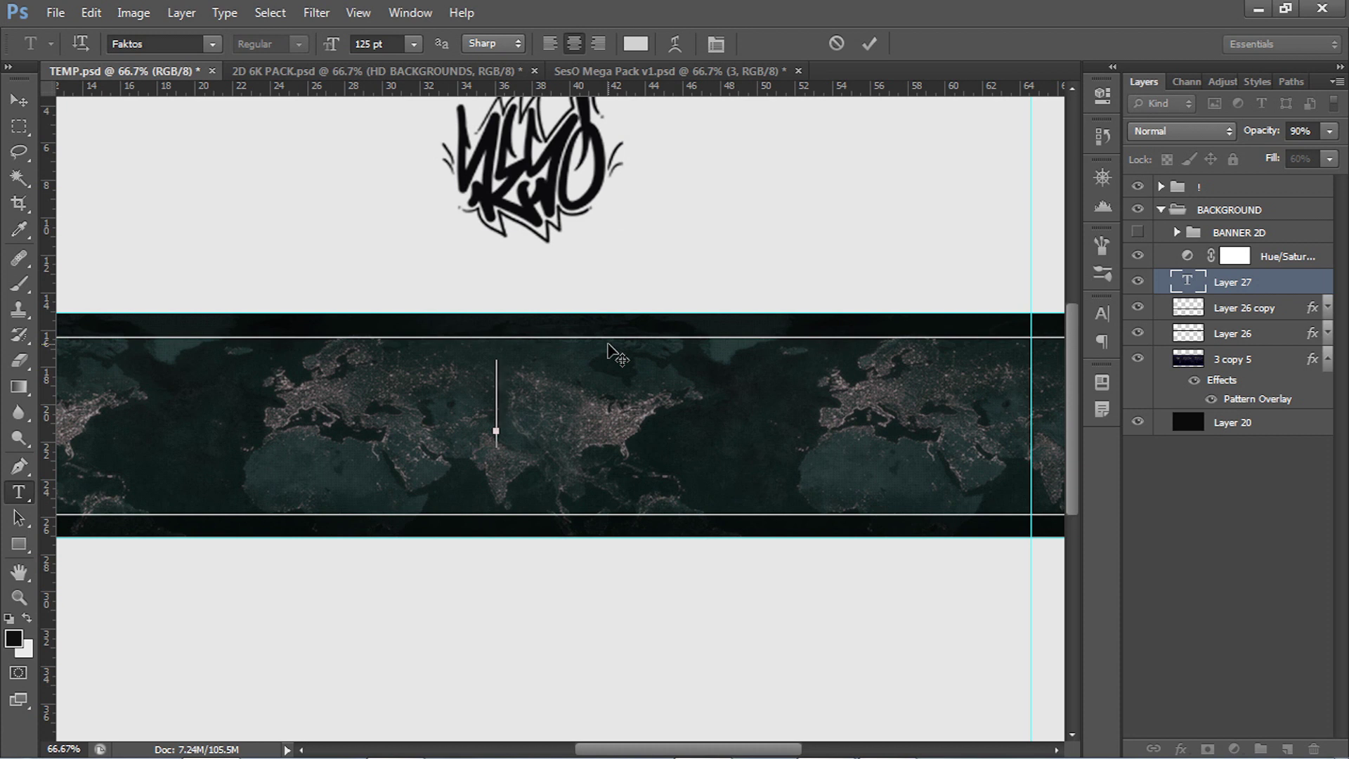
Enter the text "Faze Jinx" on the map strip
{"action": "type", "text": "f"}
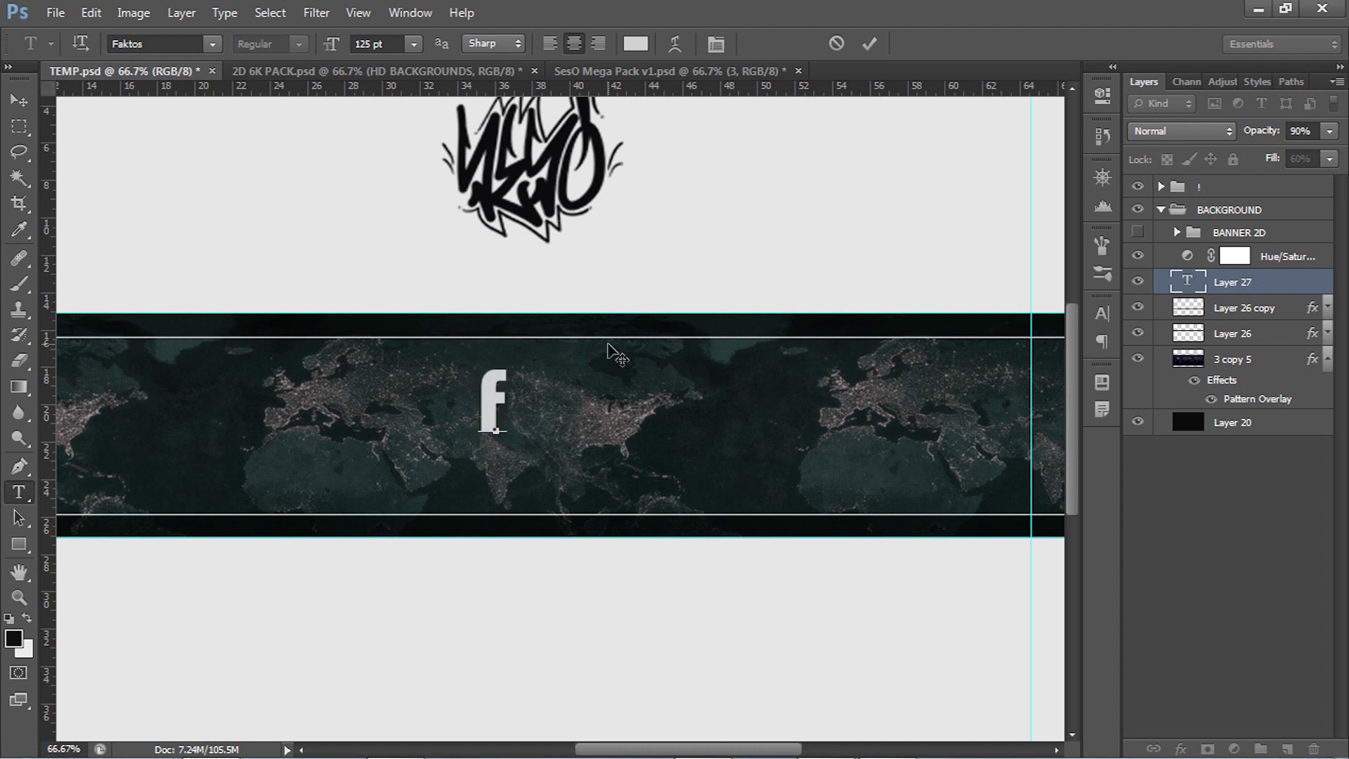
{"action": "key", "text": "ctrl+a"}
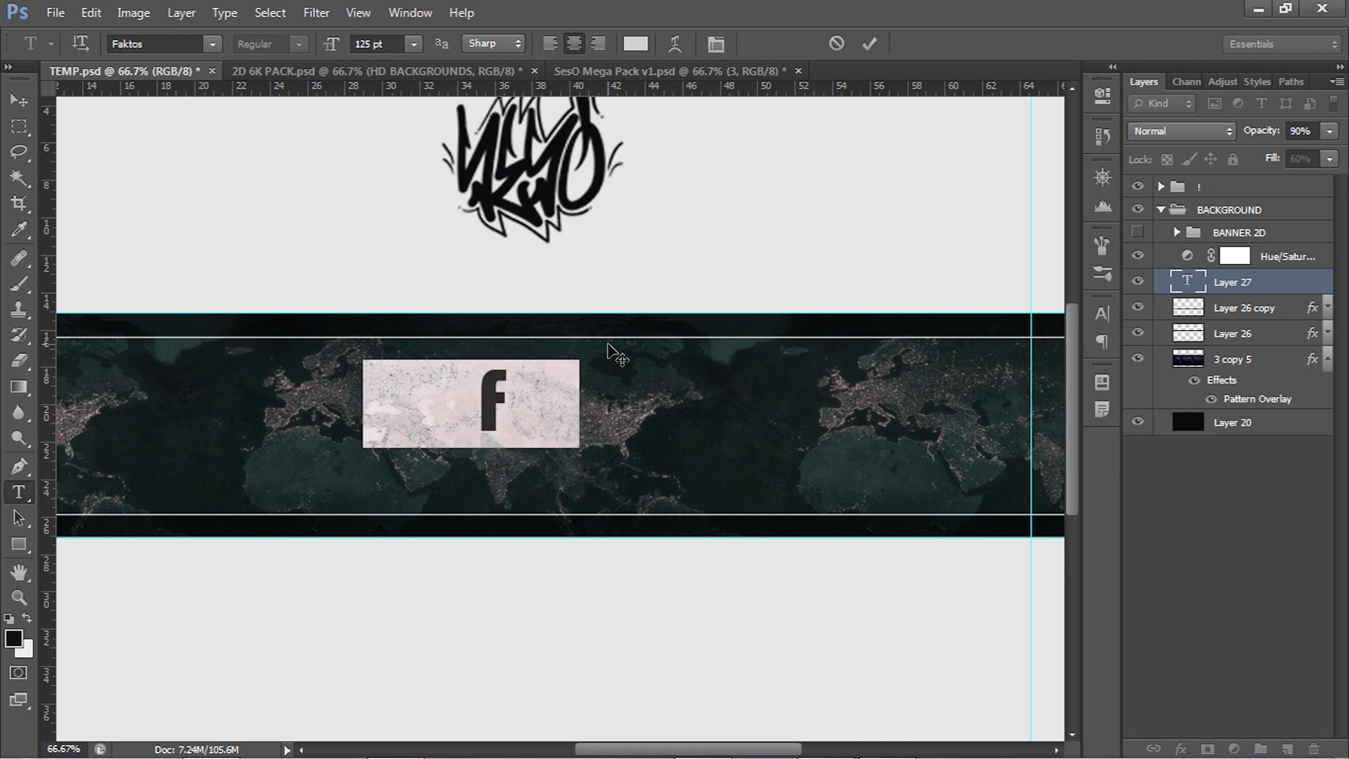
{"action": "key", "text": "Left"}
{"action": "type", "text": "Faze Ji"}
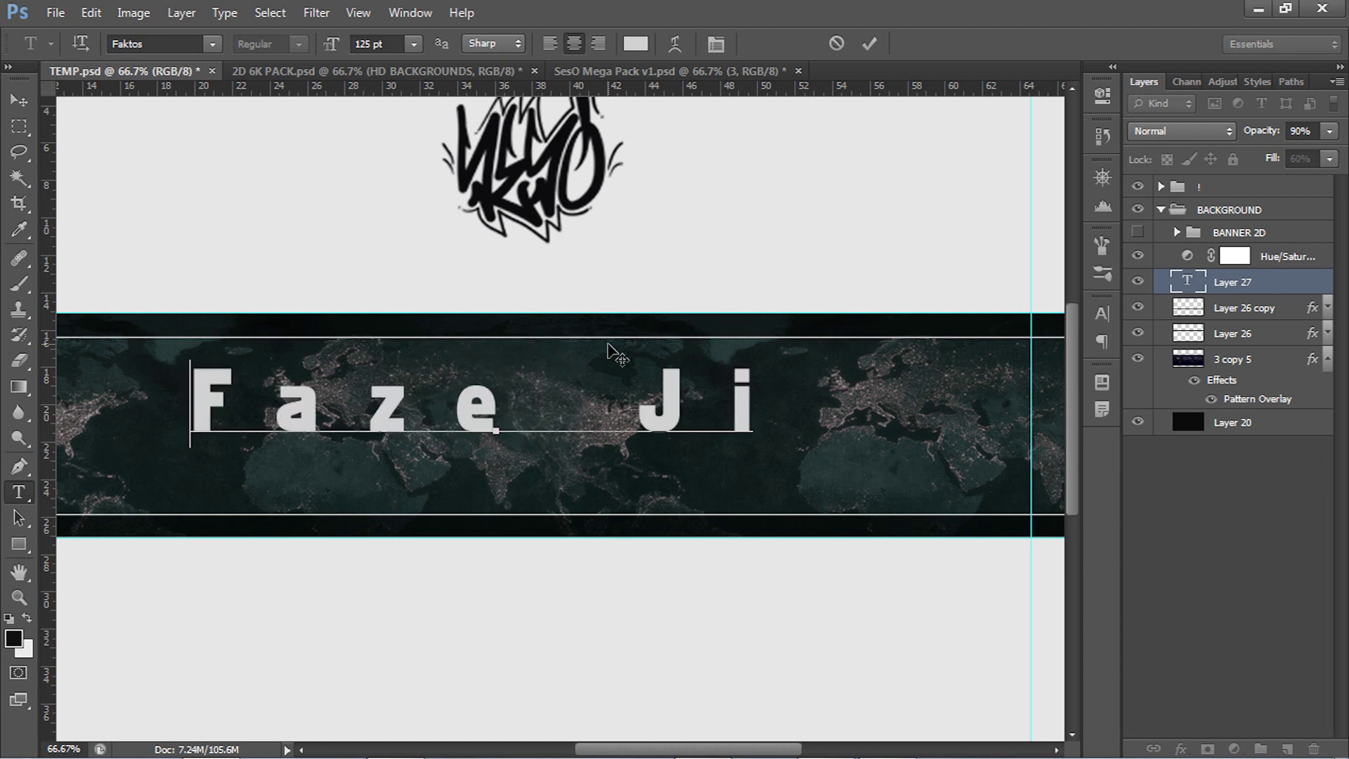
{"action": "type", "text": "nx"}
Set the tracking of the whole "Faze Jinx" text to 0 and commit the text layer
{"action": "key", "text": "ctrl+a"}
{"action": "left_click", "coordinate": [1102, 314]}
{"action": "left_click", "coordinate": [1032, 381]}
{"action": "type", "text": "0"}
{"action": "key", "text": "Return"}
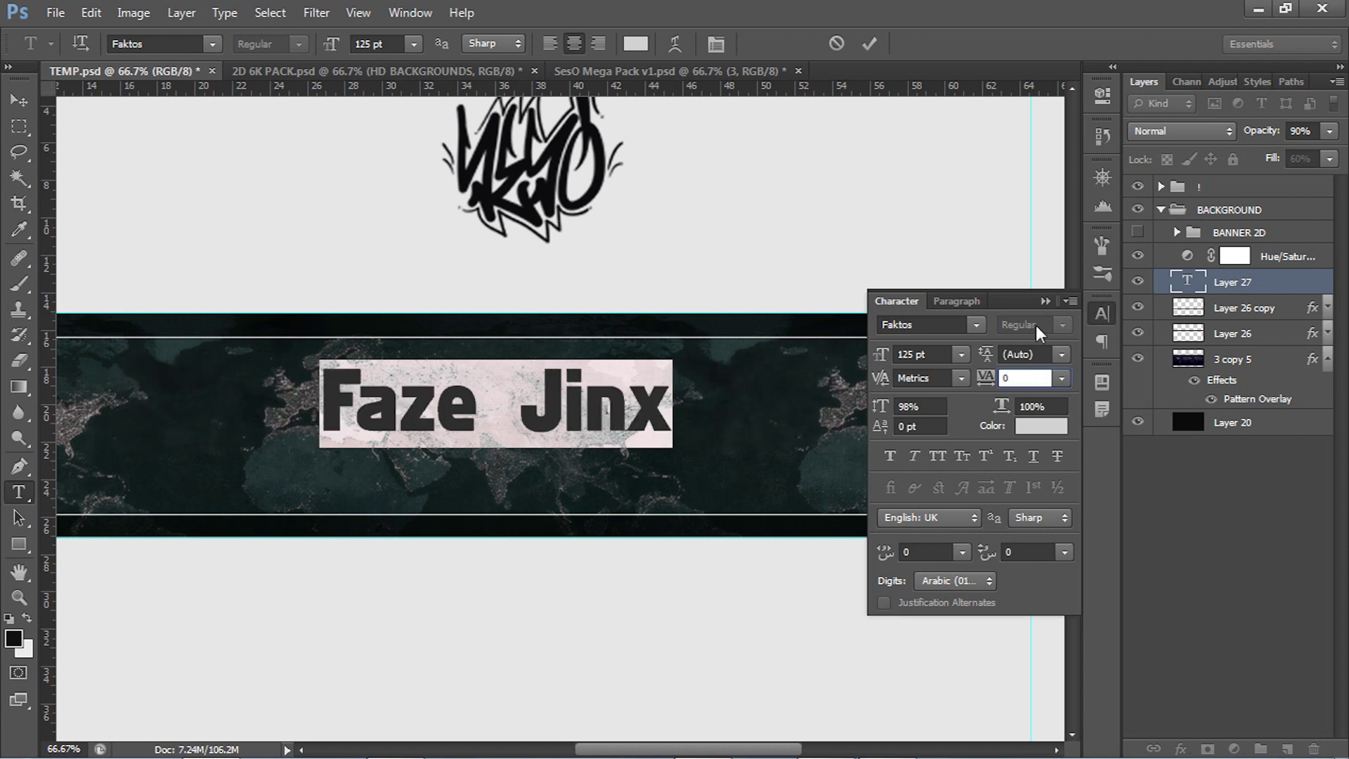
{"action": "left_click", "coordinate": [1048, 299]}
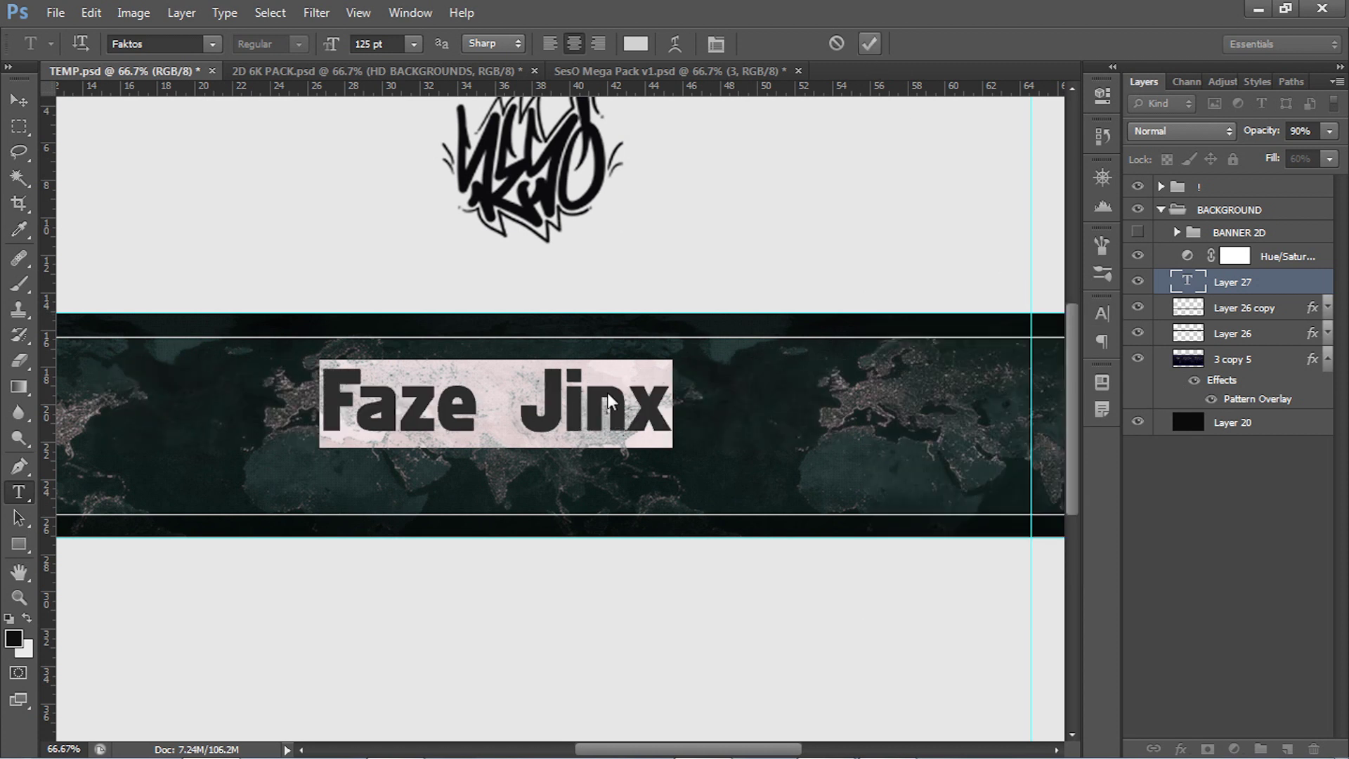
{"action": "key", "text": "ctrl+Return"}
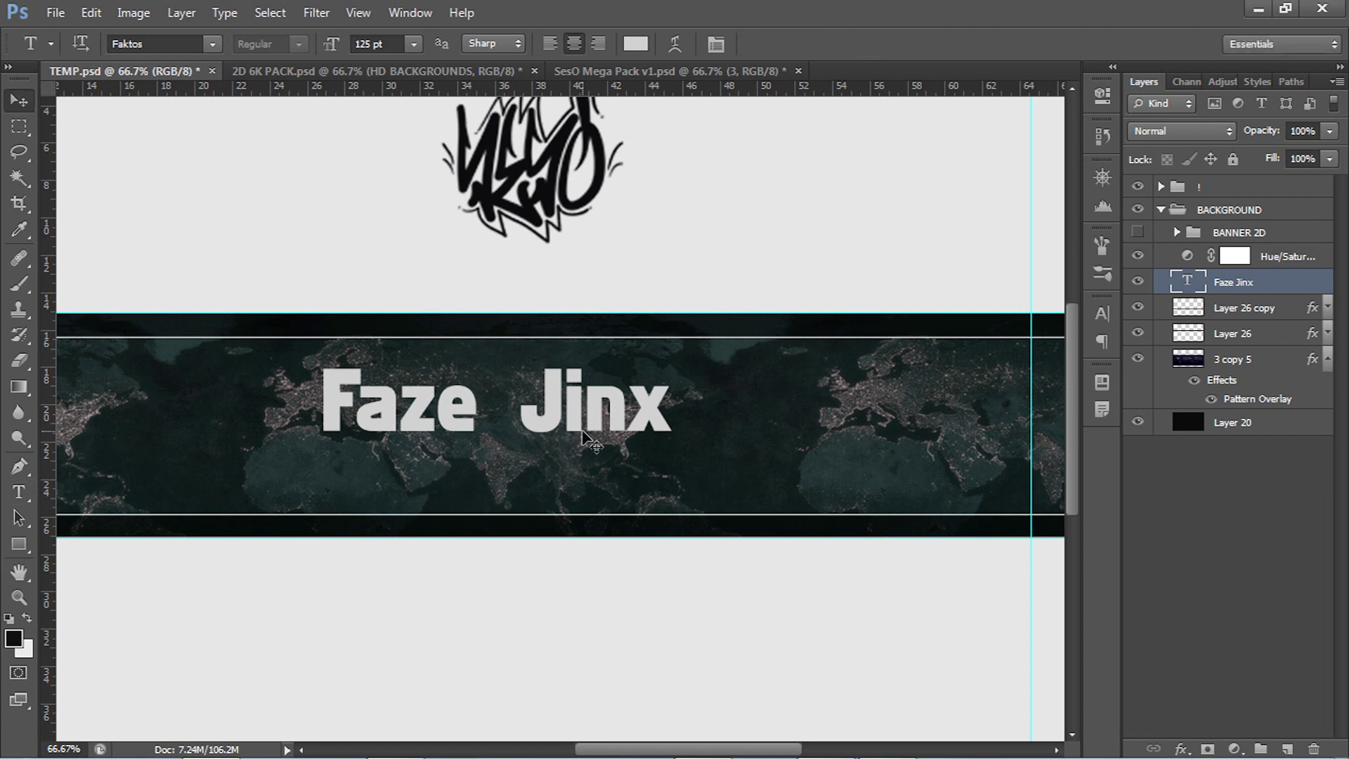
Convert the whole "Faze Jinx" title to all caps, commit it and move it slightly right and down on the map strip
{"action": "key", "text": "v"}
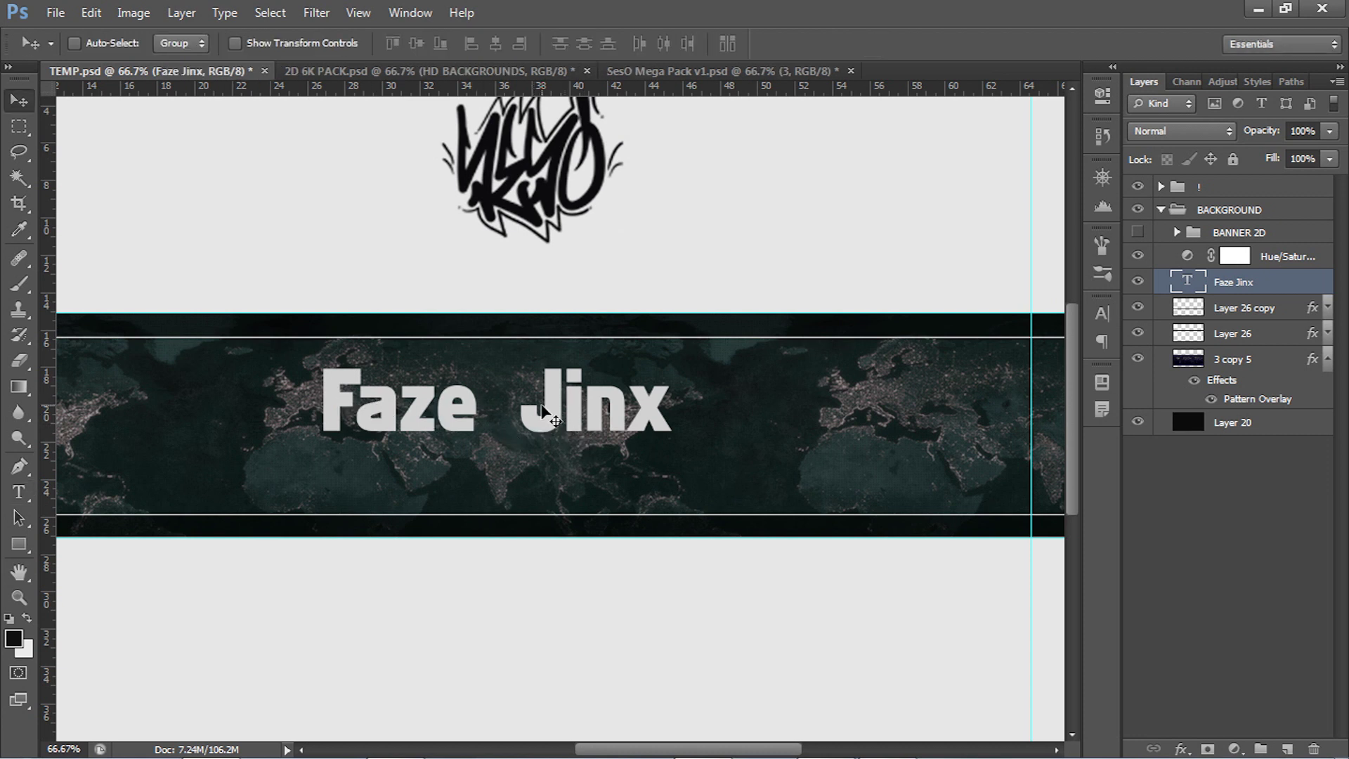
{"action": "key", "text": "t"}
{"action": "left_click", "coordinate": [582, 401]}
{"action": "key", "text": "ctrl+a"}
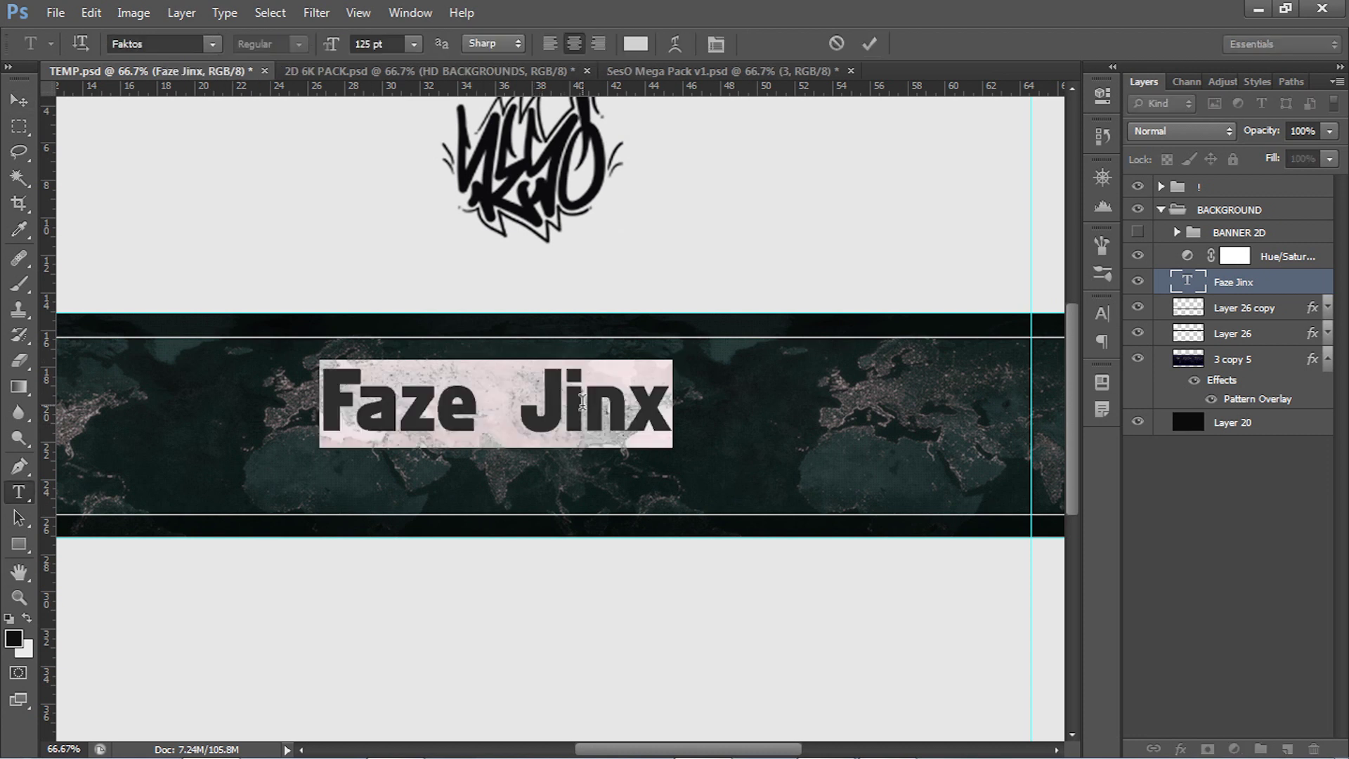
{"action": "key", "text": "Left"}
{"action": "key", "text": "Left"}
{"action": "key", "text": "Left"}
{"action": "key", "text": "ctrl+shift+k"}
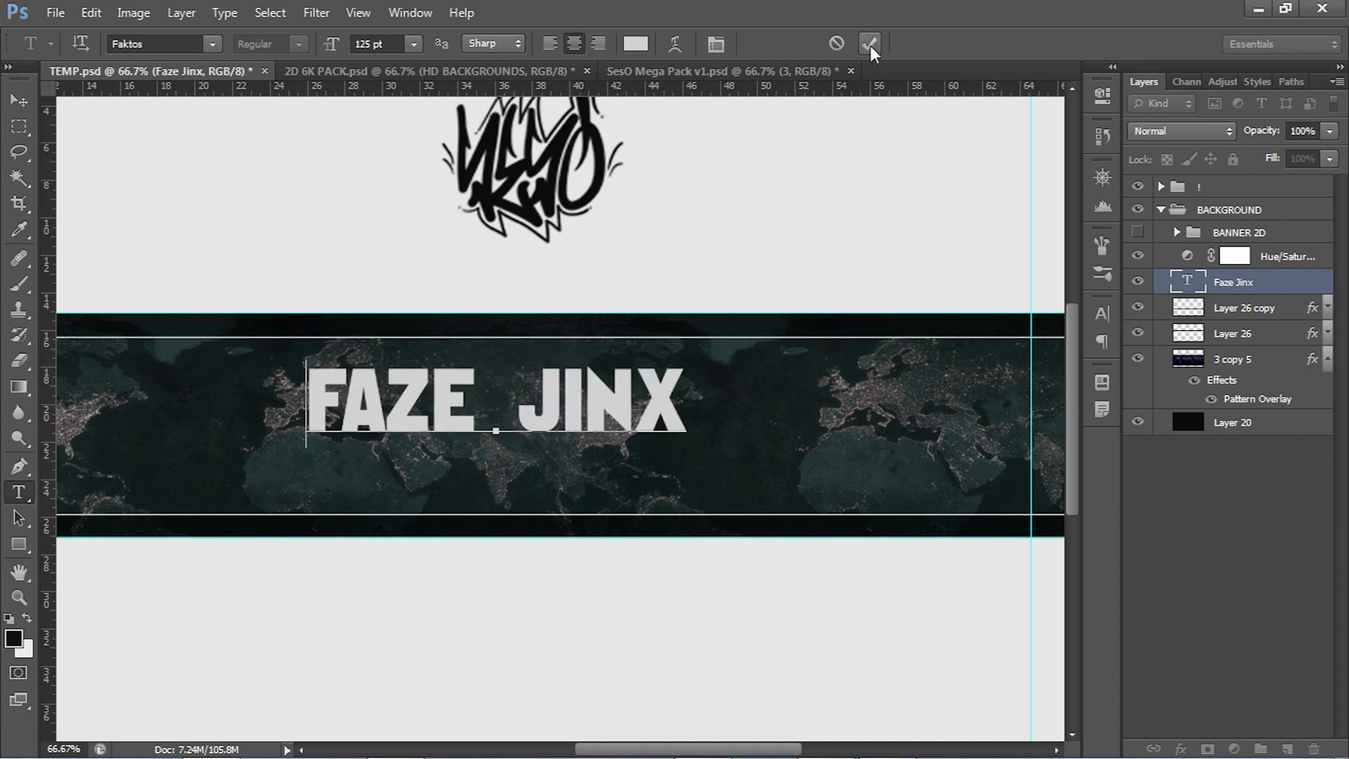
{"action": "left_click", "coordinate": [871, 45]}
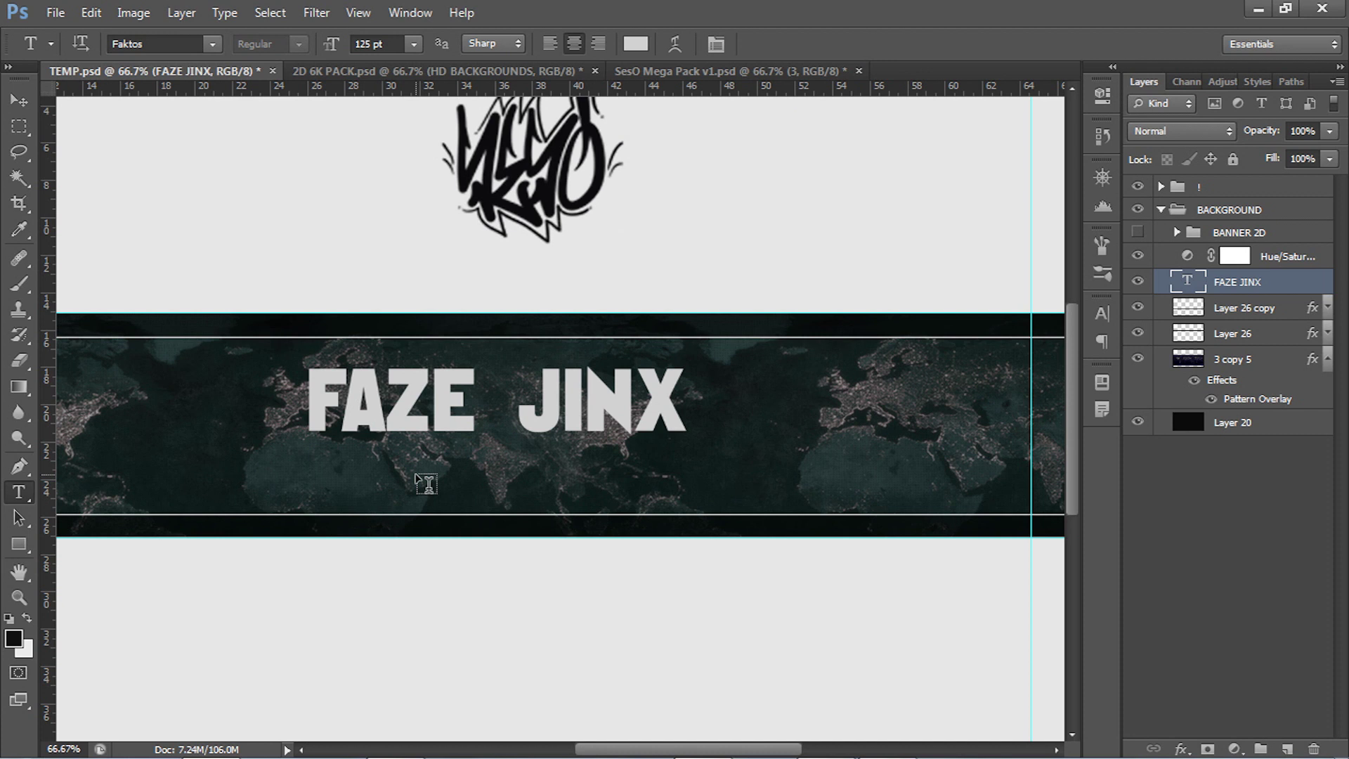
{"action": "key", "text": "v"}
{"action": "left_click_drag", "start_coordinate": [513, 421], "coordinate": [546, 430]}
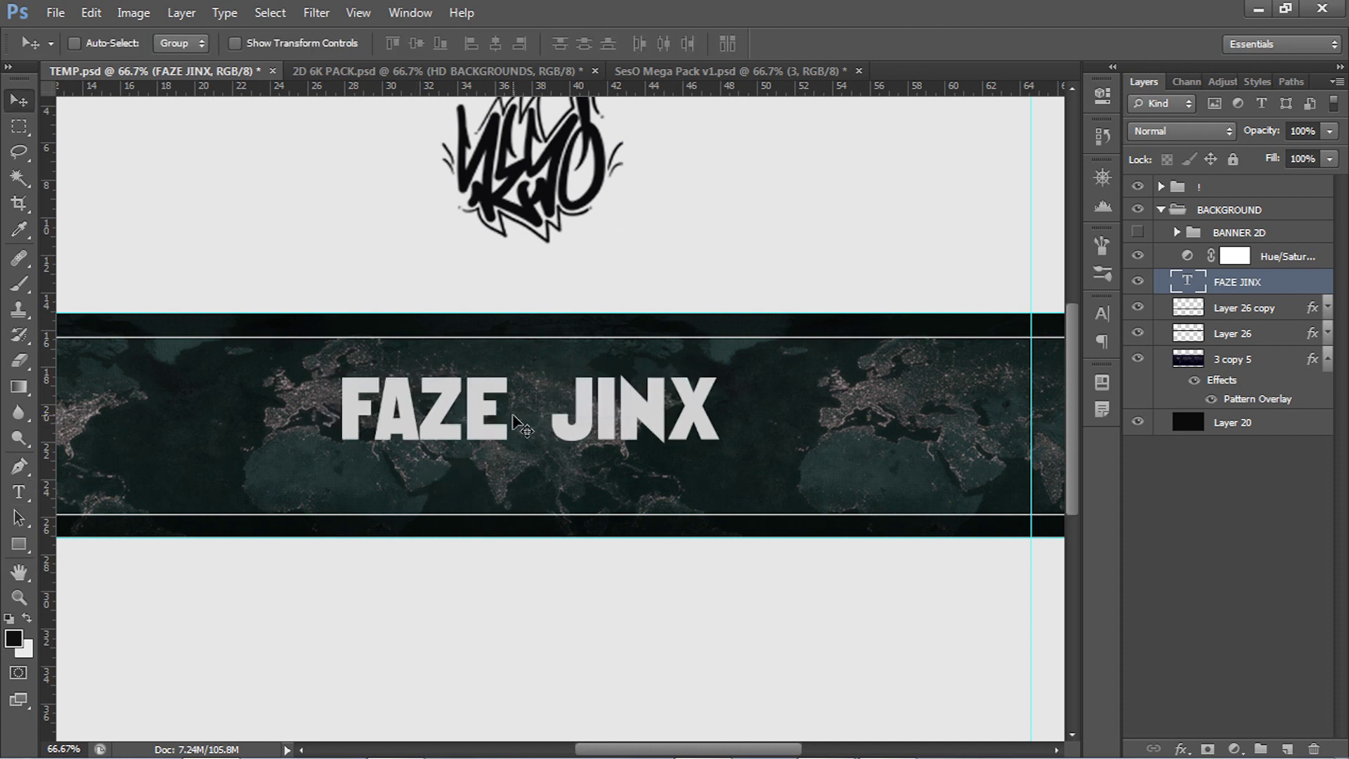
Enlarge the whole title text to 145 pt, commit it and nudge it slightly right and down
{"action": "key", "text": "t"}
{"action": "left_click", "coordinate": [515, 428]}
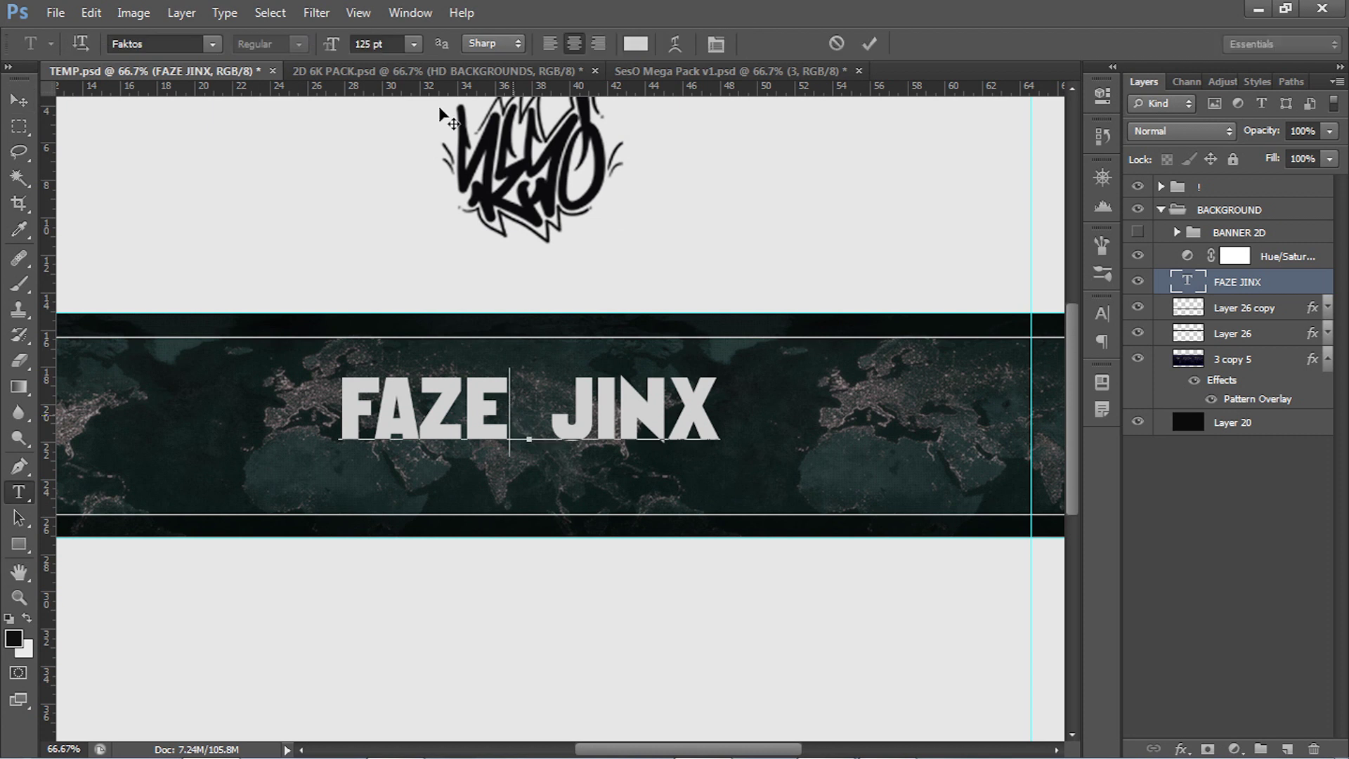
{"action": "key", "text": "ctrl+a"}
{"action": "scroll", "coordinate": [386, 38], "scroll_direction": "up", "scroll_amount": 19}
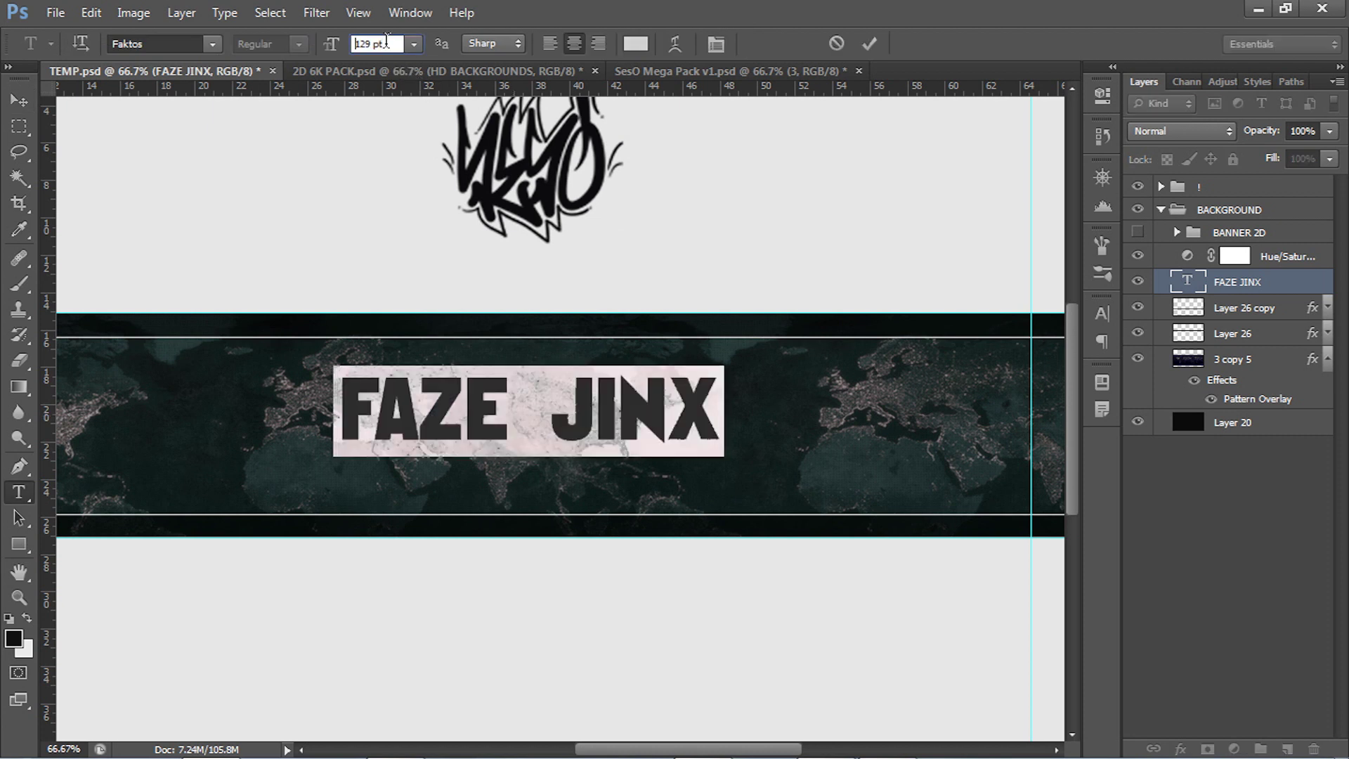
{"action": "key", "text": "Return"}
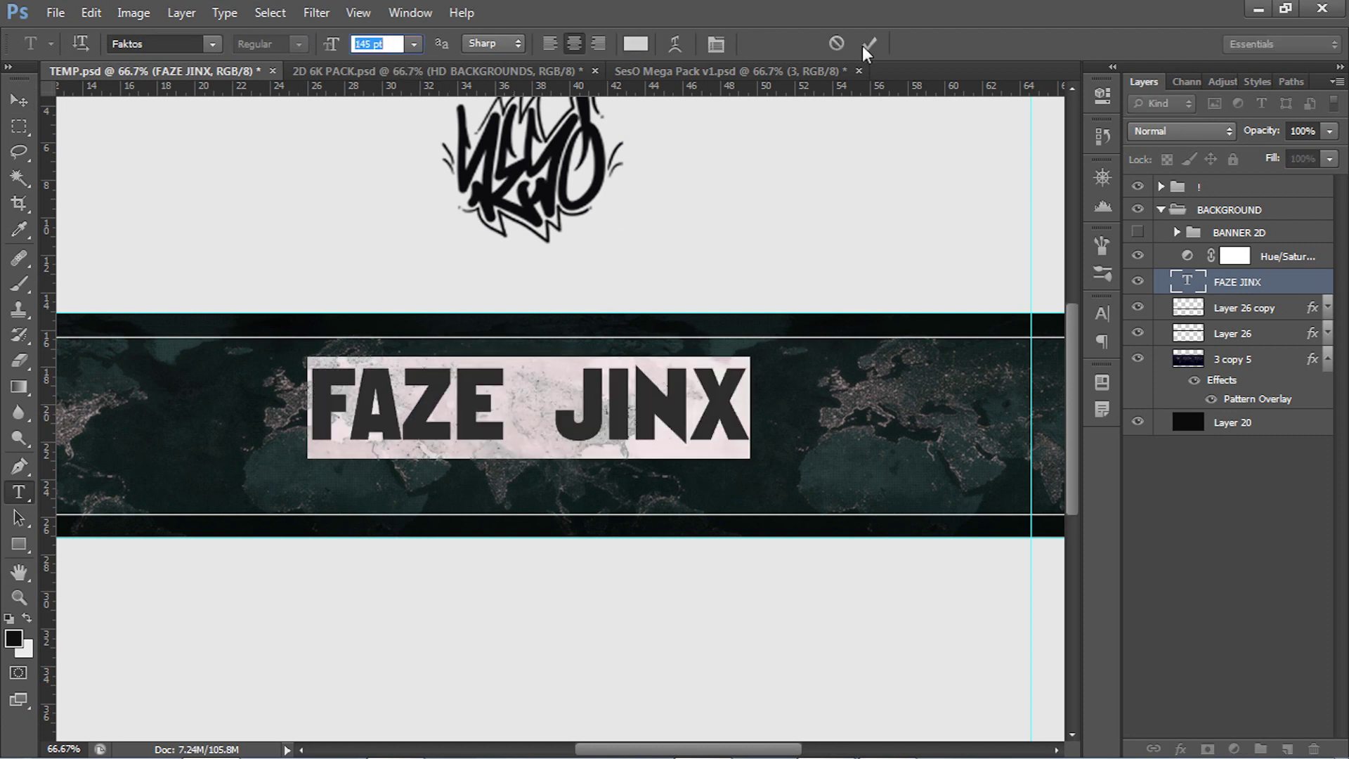
{"action": "left_click", "coordinate": [878, 41]}
{"action": "key", "text": "v"}
{"action": "left_click_drag", "start_coordinate": [566, 416], "coordinate": [571, 420]}
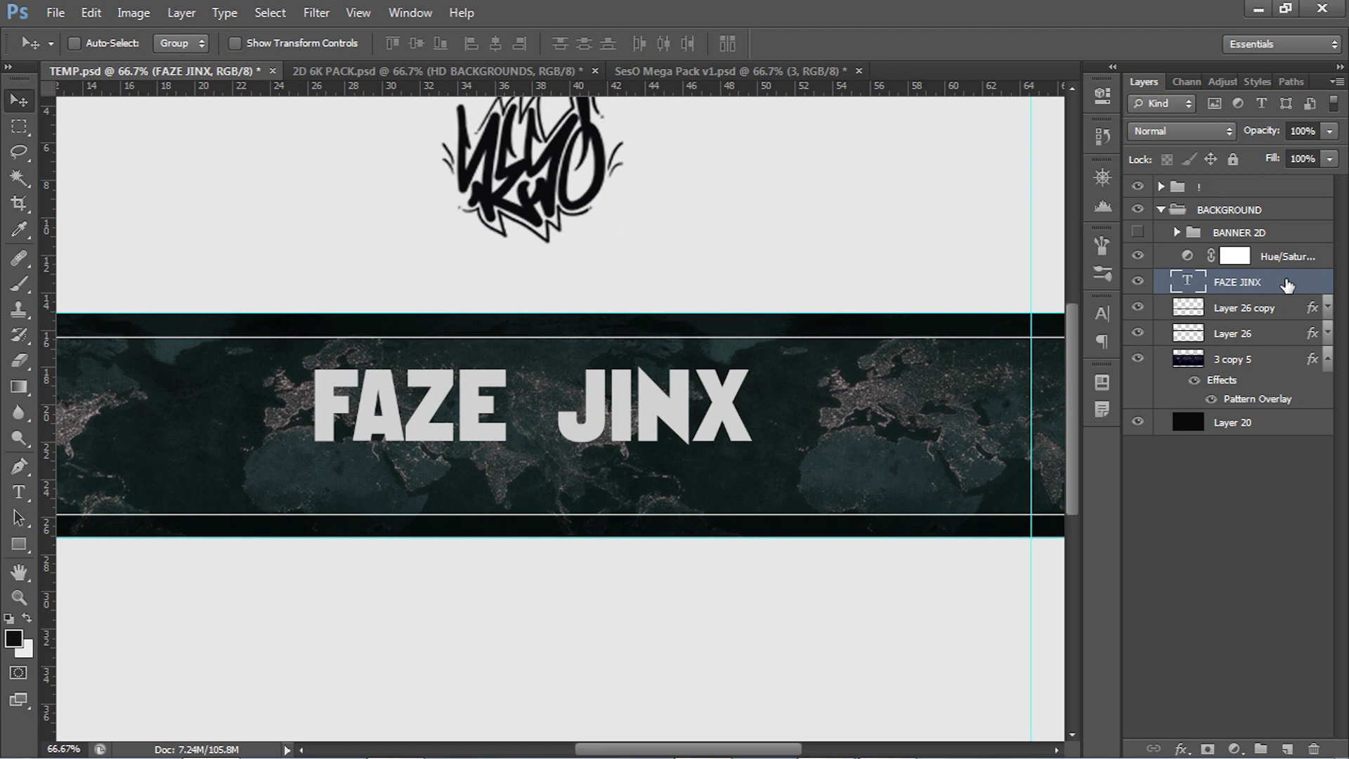
Add a 3 px outside stroke to the title layer in the dark green 111f1e sampled from the map
{"action": "key", "text": "h"}
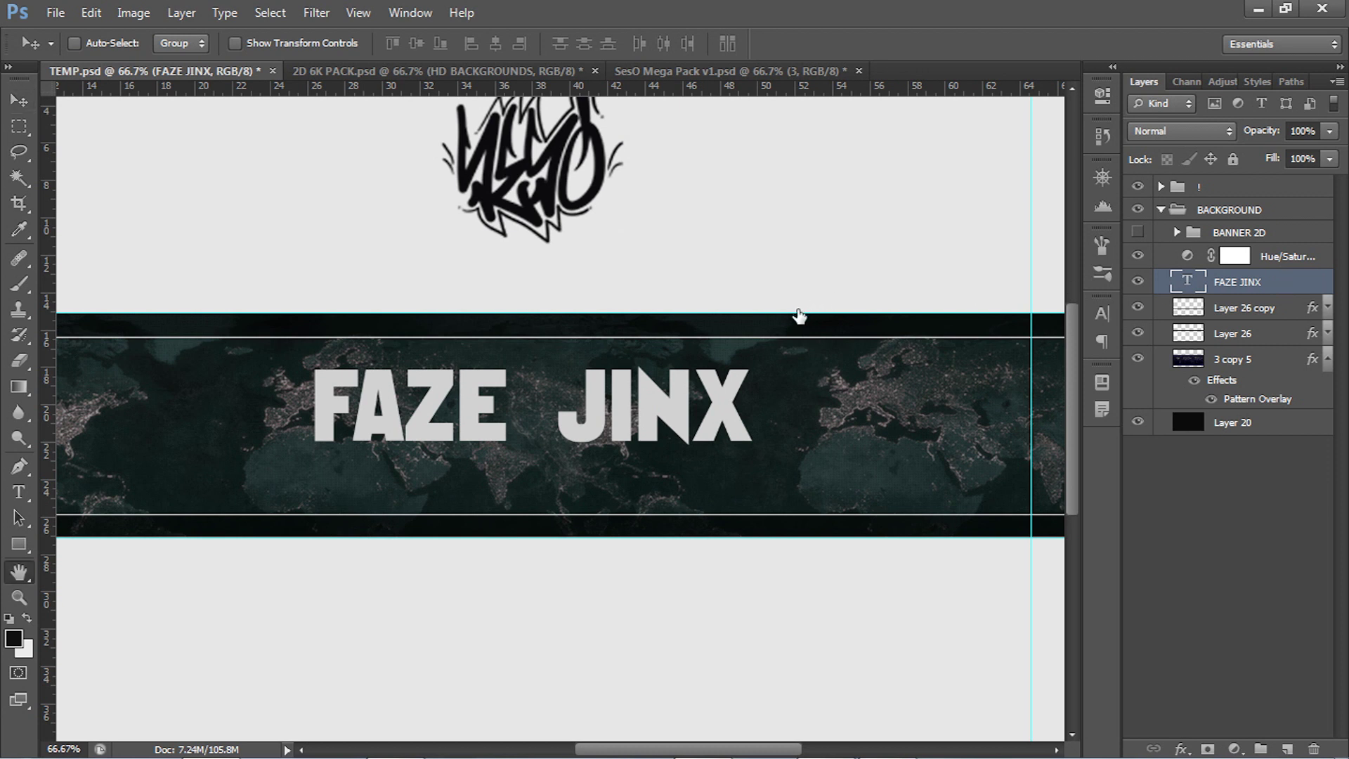
{"action": "left_click", "coordinate": [788, 309]}
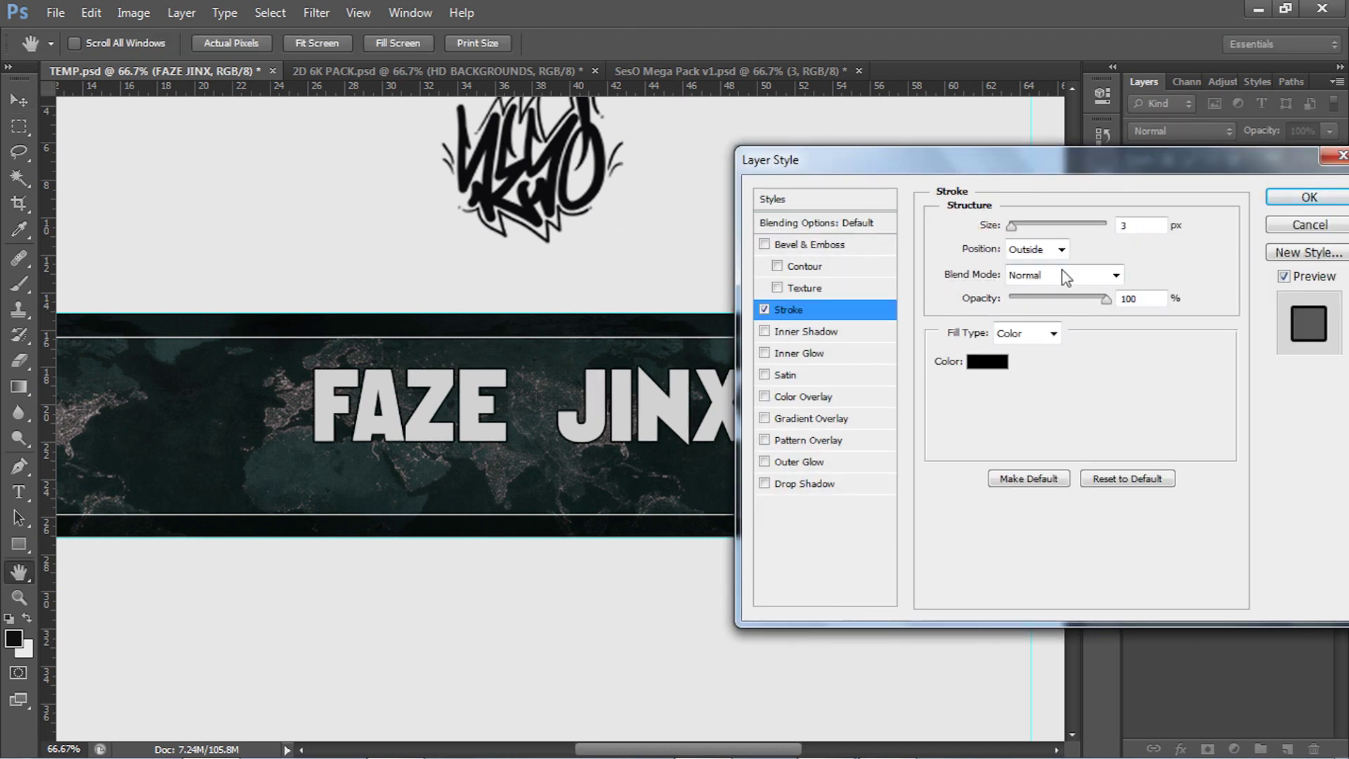
{"action": "left_click", "coordinate": [987, 361]}
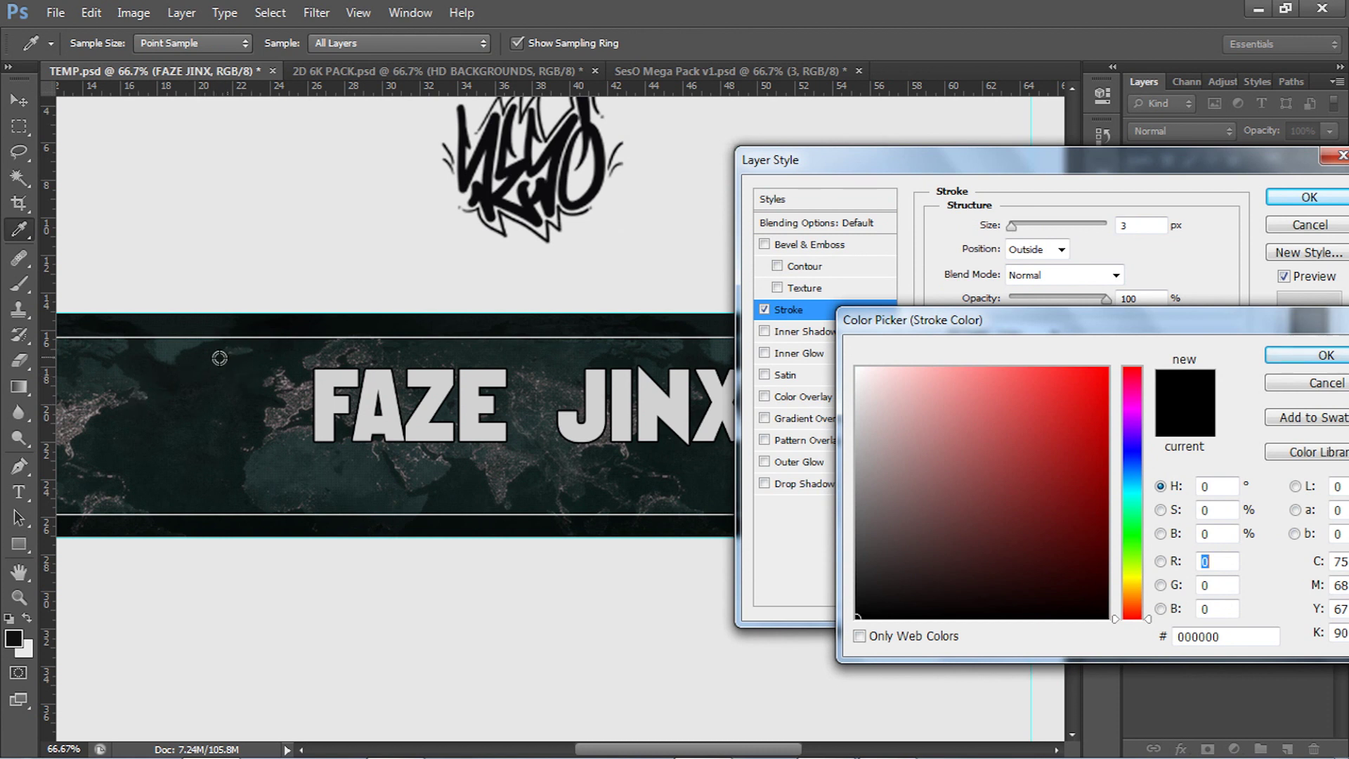
{"action": "left_click", "coordinate": [153, 370]}
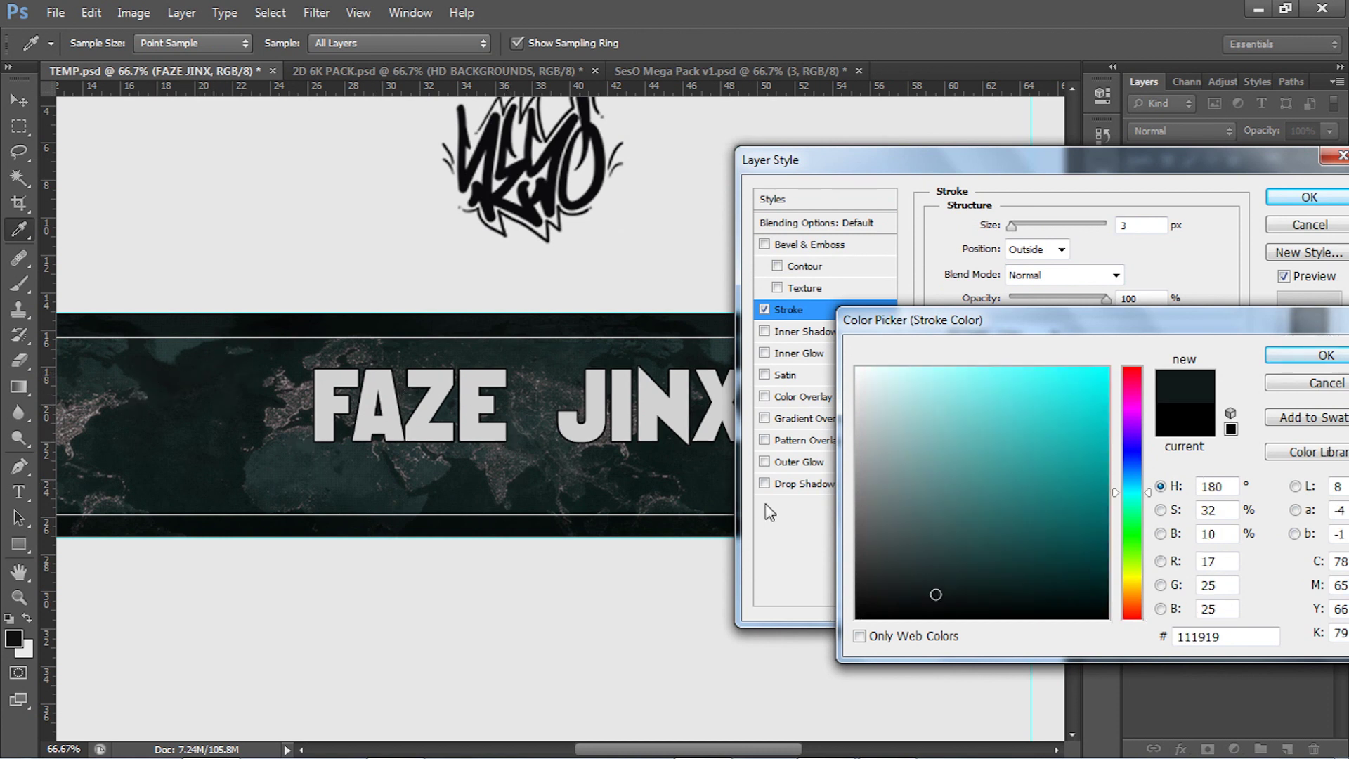
{"action": "left_click", "coordinate": [450, 488]}
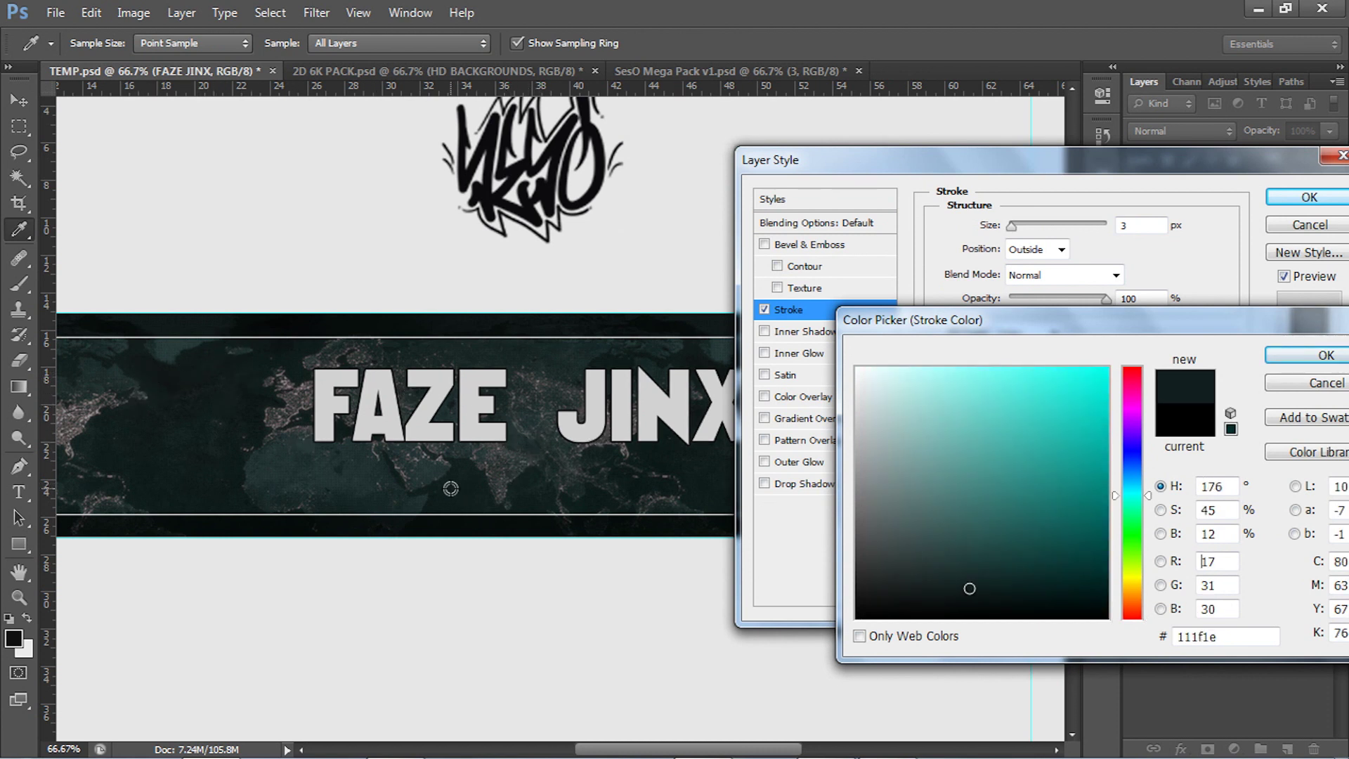
{"action": "left_click", "coordinate": [1313, 357]}
Add a drop shadow to the title with 1 px distance, 6% spread, 16 px size and 39% opacity
{"action": "left_click", "coordinate": [808, 485]}
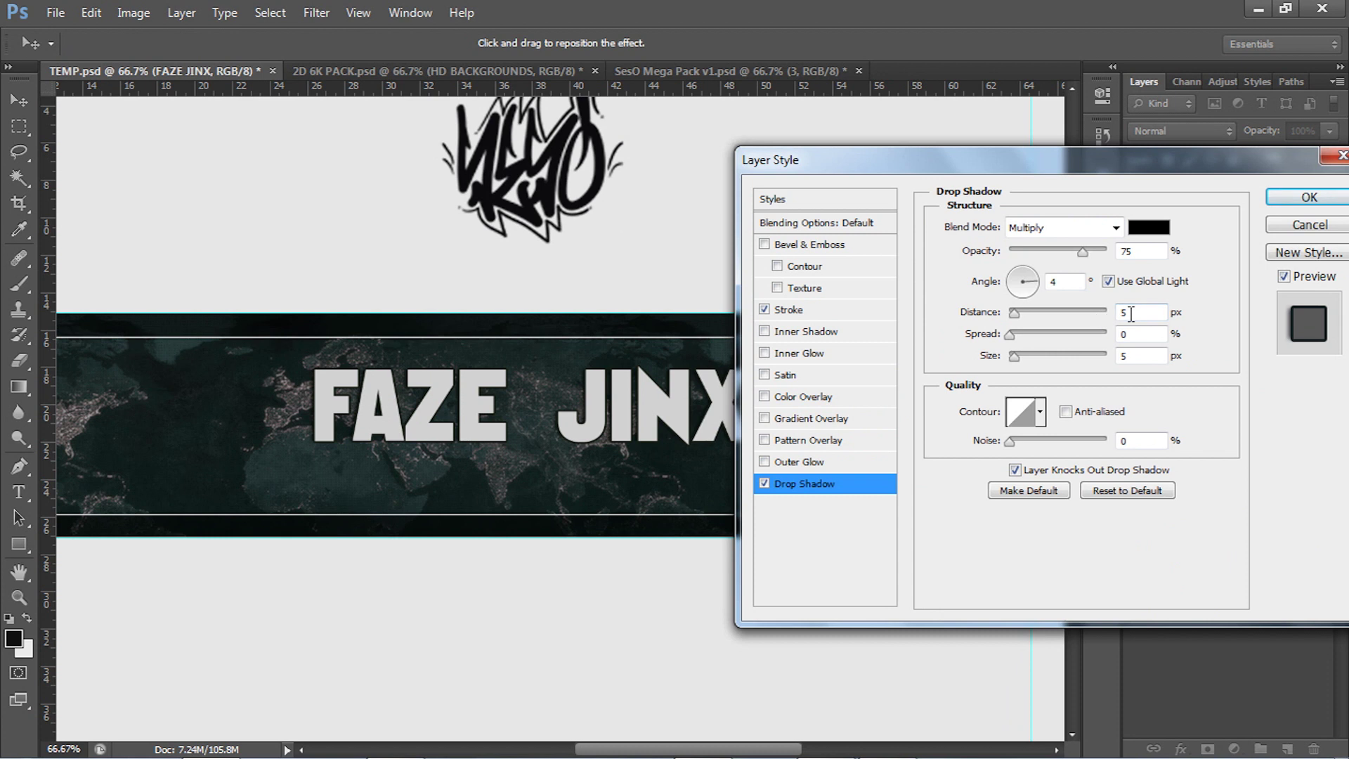
{"action": "key", "text": "Down"}
{"action": "key", "text": "Down"}
{"action": "key", "text": "Down"}
{"action": "key", "text": "Down"}
{"action": "key", "text": "Tab"}
{"action": "key", "text": "Up"}
{"action": "key", "text": "Up"}
{"action": "key", "text": "Up"}
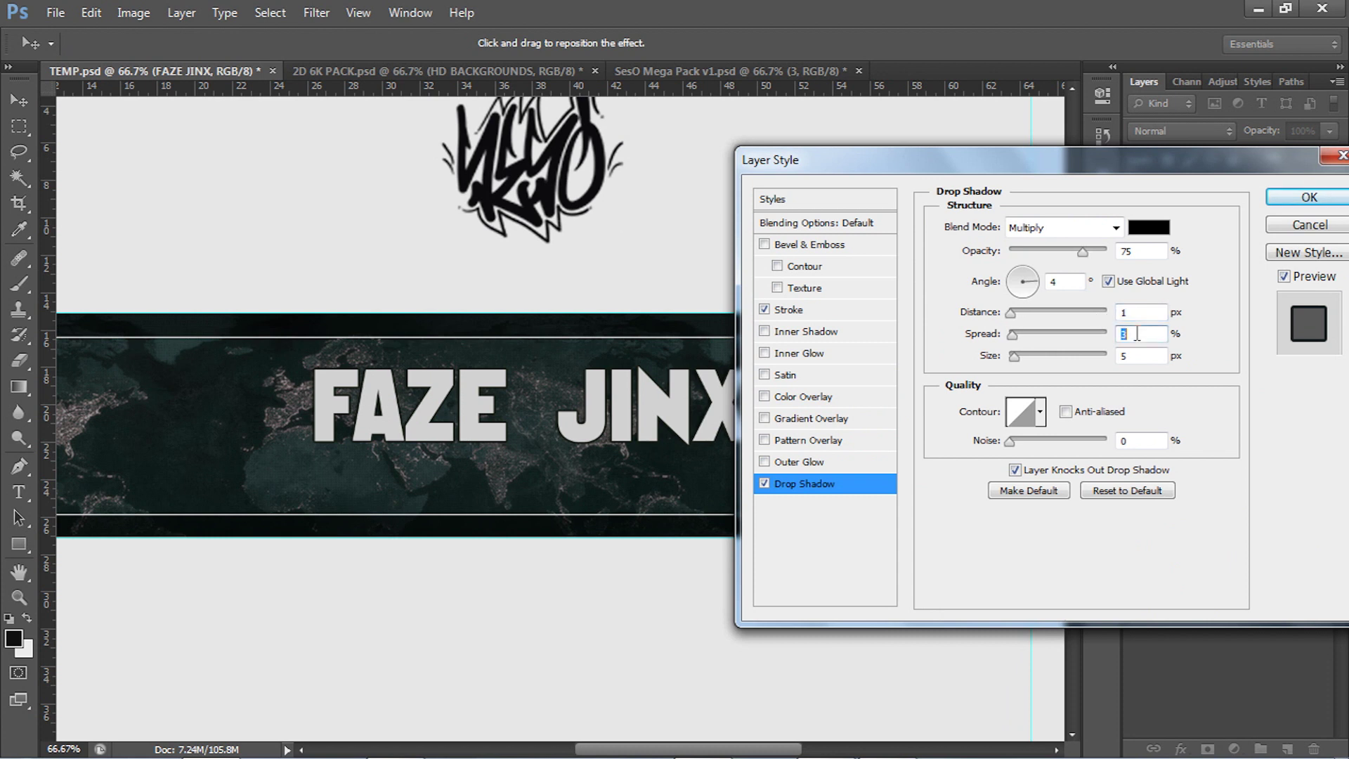
{"action": "key", "text": "Up"}
{"action": "key", "text": "Up"}
{"action": "left_click", "coordinate": [1138, 356]}
{"action": "left_click", "coordinate": [1052, 250]}
{"action": "left_click_drag", "start_coordinate": [1050, 250], "coordinate": [1046, 251]}
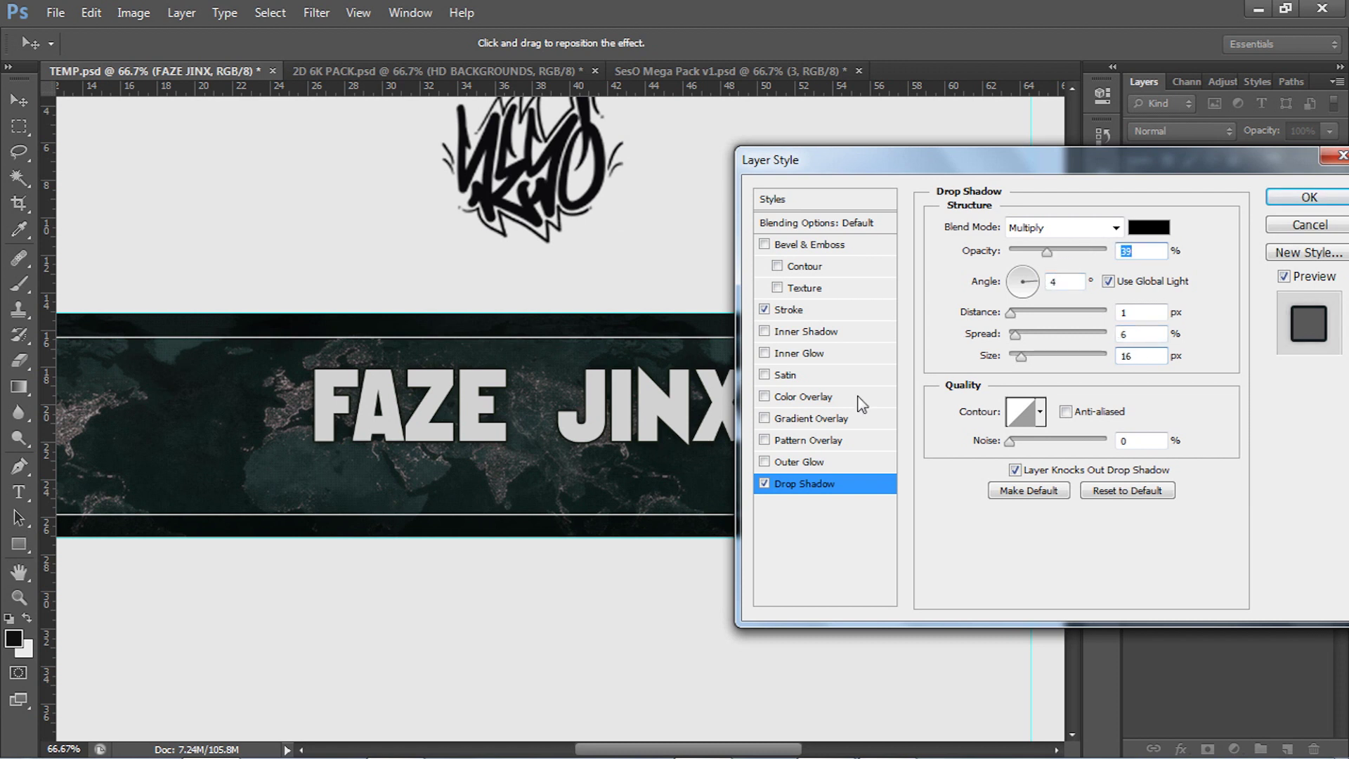
Add a linear black-to-white gradient overlay at 7% opacity to the title and apply the layer style
{"action": "left_click", "coordinate": [808, 419]}
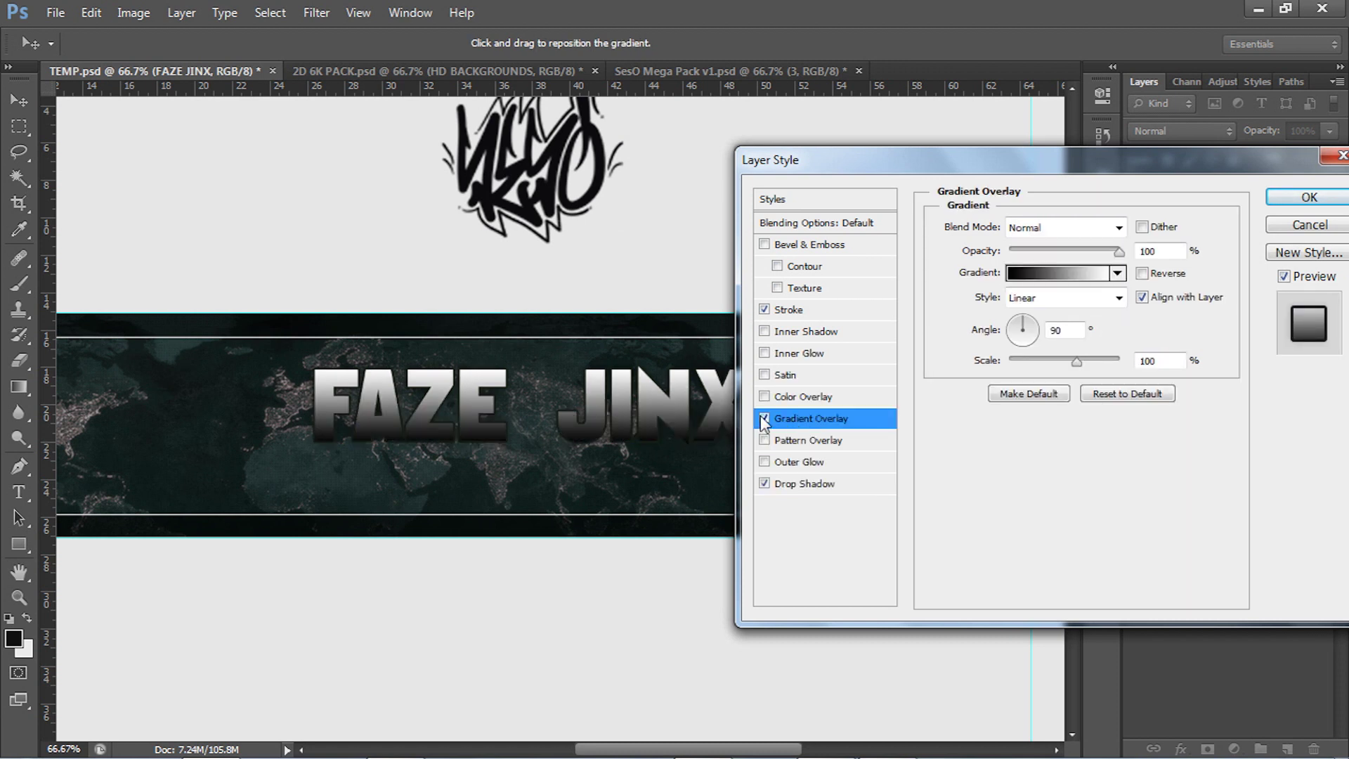
{"action": "left_click", "coordinate": [1027, 255]}
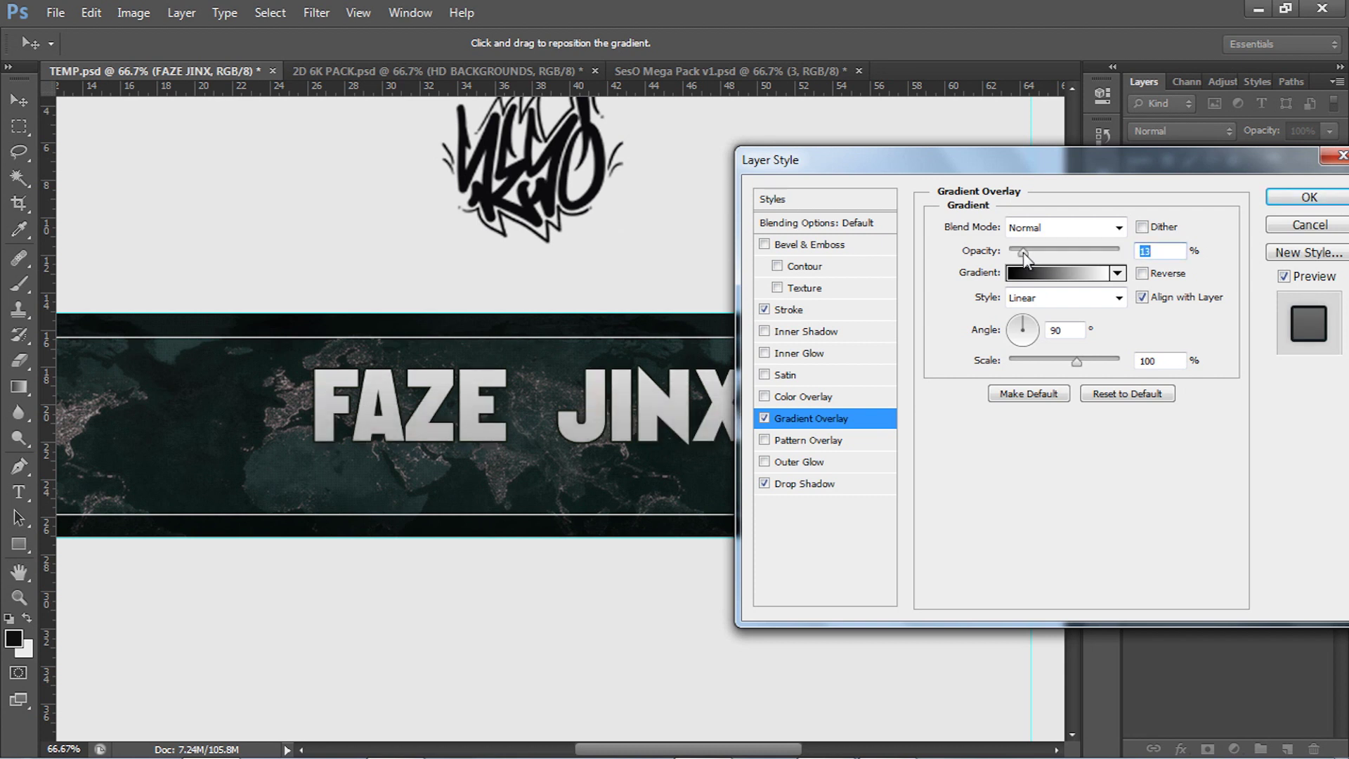
{"action": "left_click_drag", "start_coordinate": [1023, 252], "coordinate": [1017, 251]}
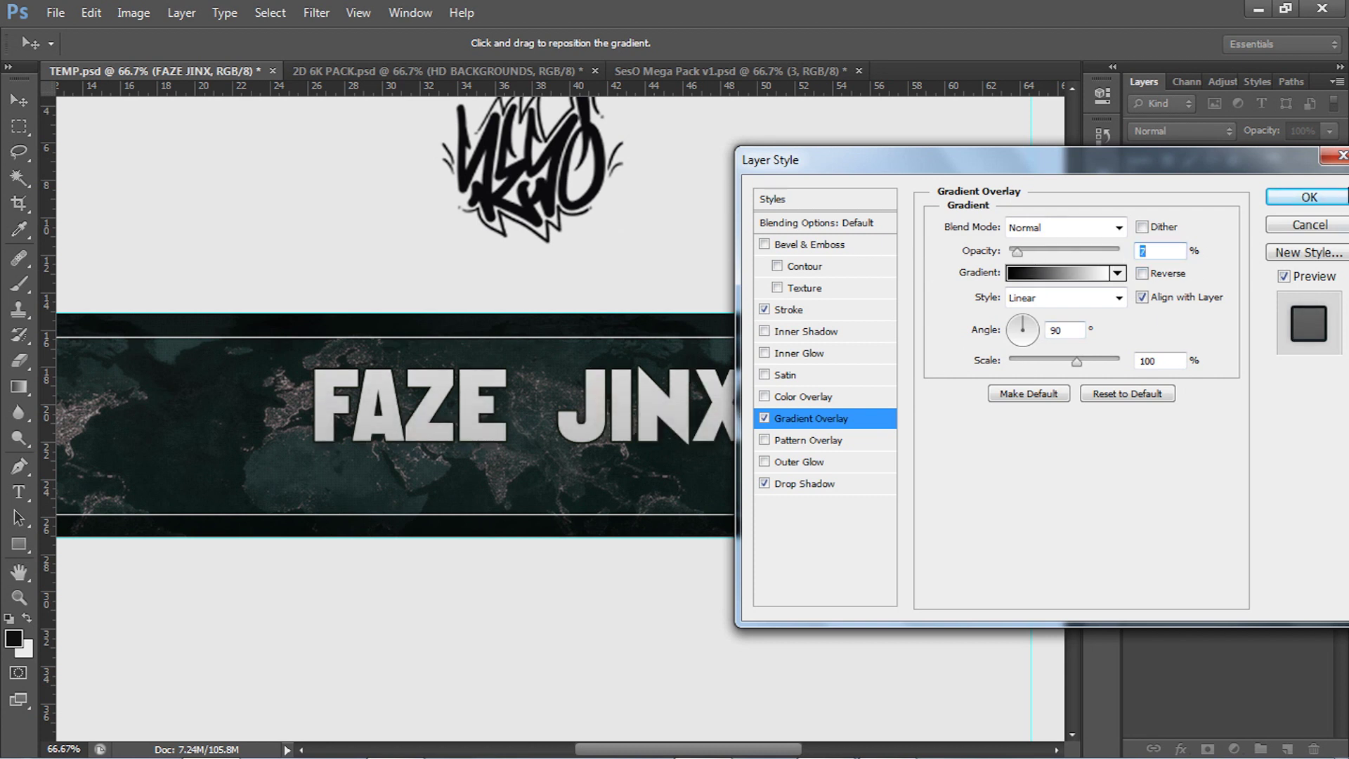
{"action": "left_click", "coordinate": [1309, 197]}
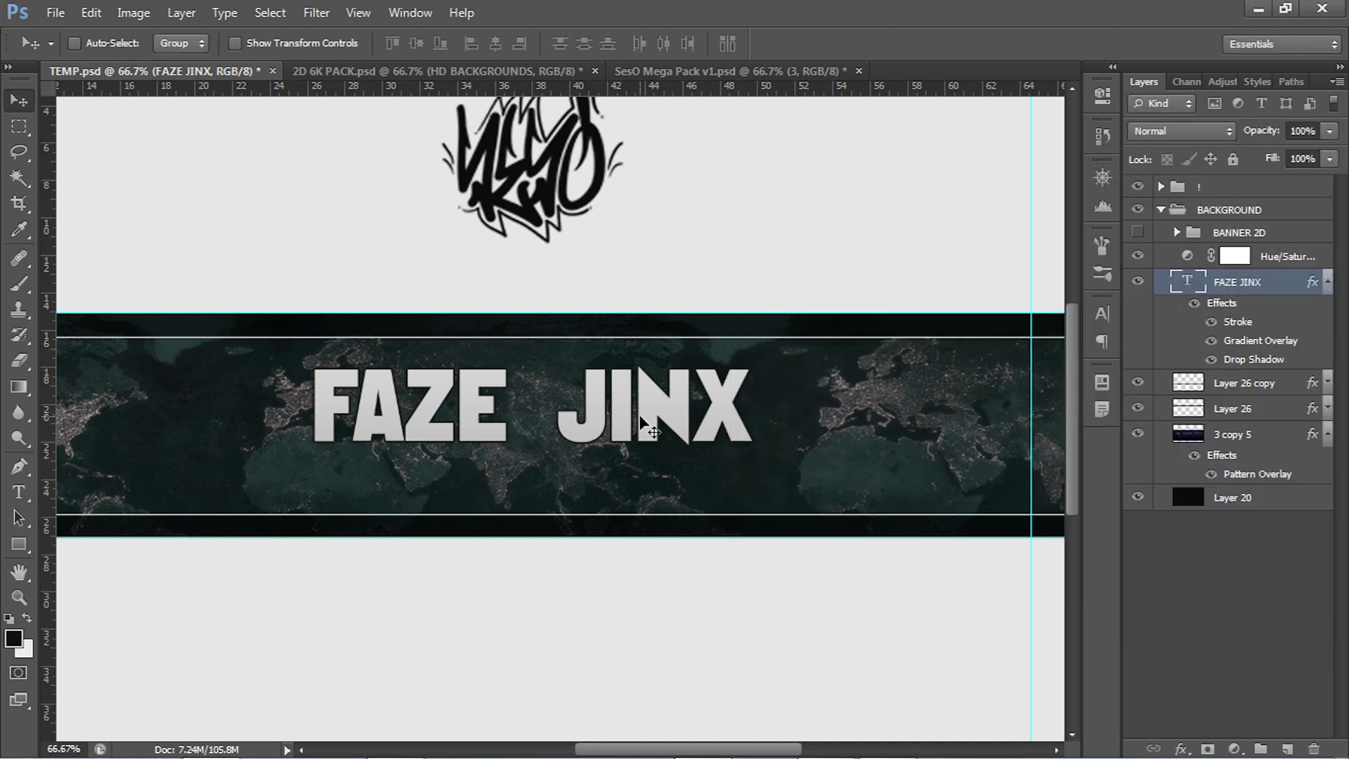
Hide the Gradient Overlay effect on the title layer
{"action": "key", "text": "t"}
{"action": "left_click_drag", "start_coordinate": [560, 406], "coordinate": [740, 404]}
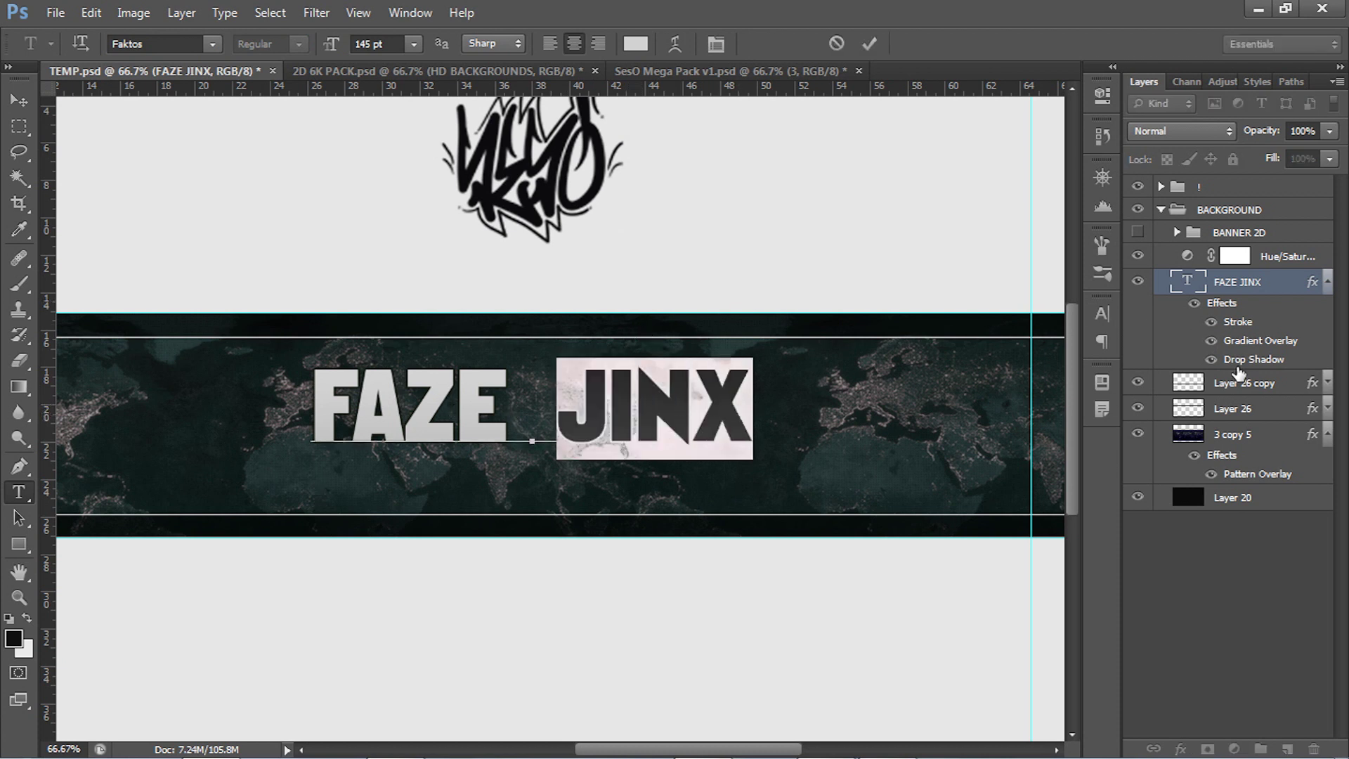
{"action": "left_click", "coordinate": [1213, 341]}
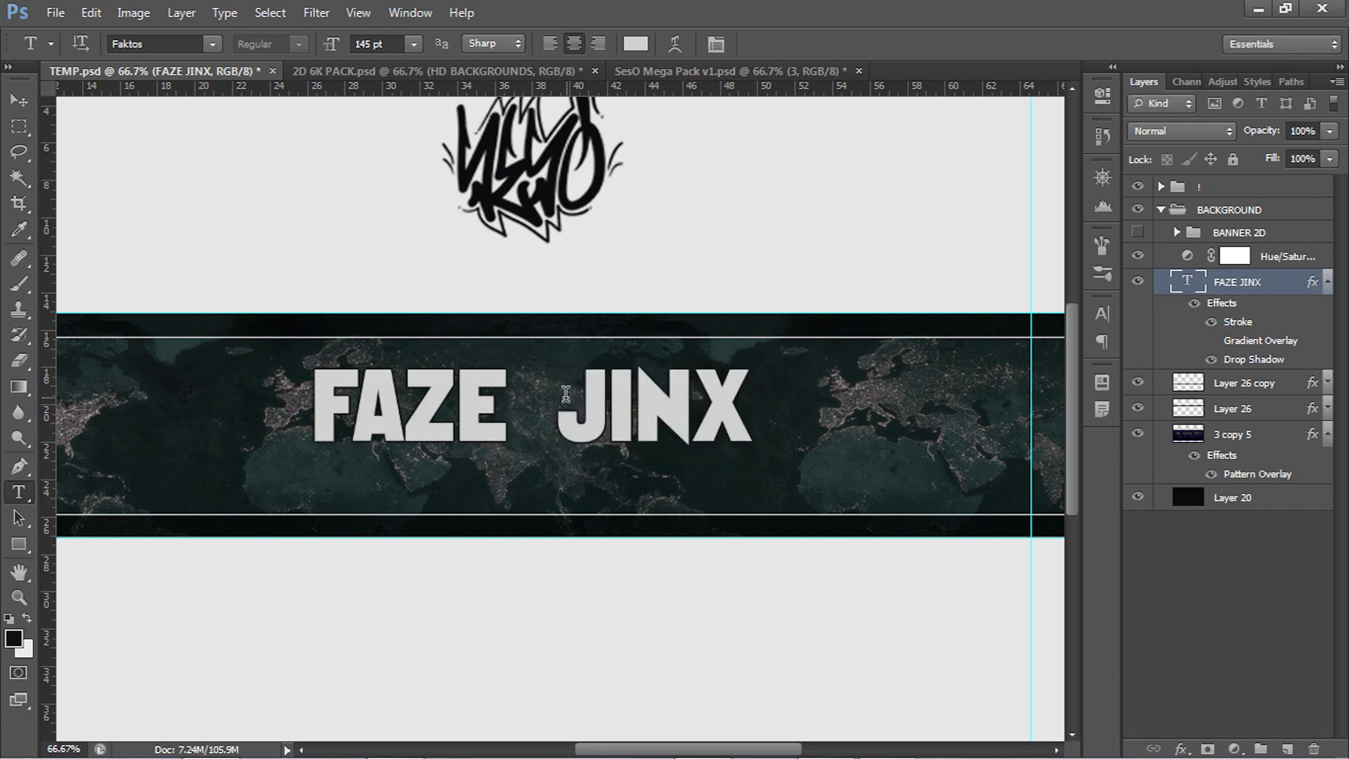
Colour the word "JINX" teal 4f817c, commit the text and move the title layer above the Hue/Saturation adjustment layer
{"action": "left_click_drag", "start_coordinate": [566, 392], "coordinate": [754, 404]}
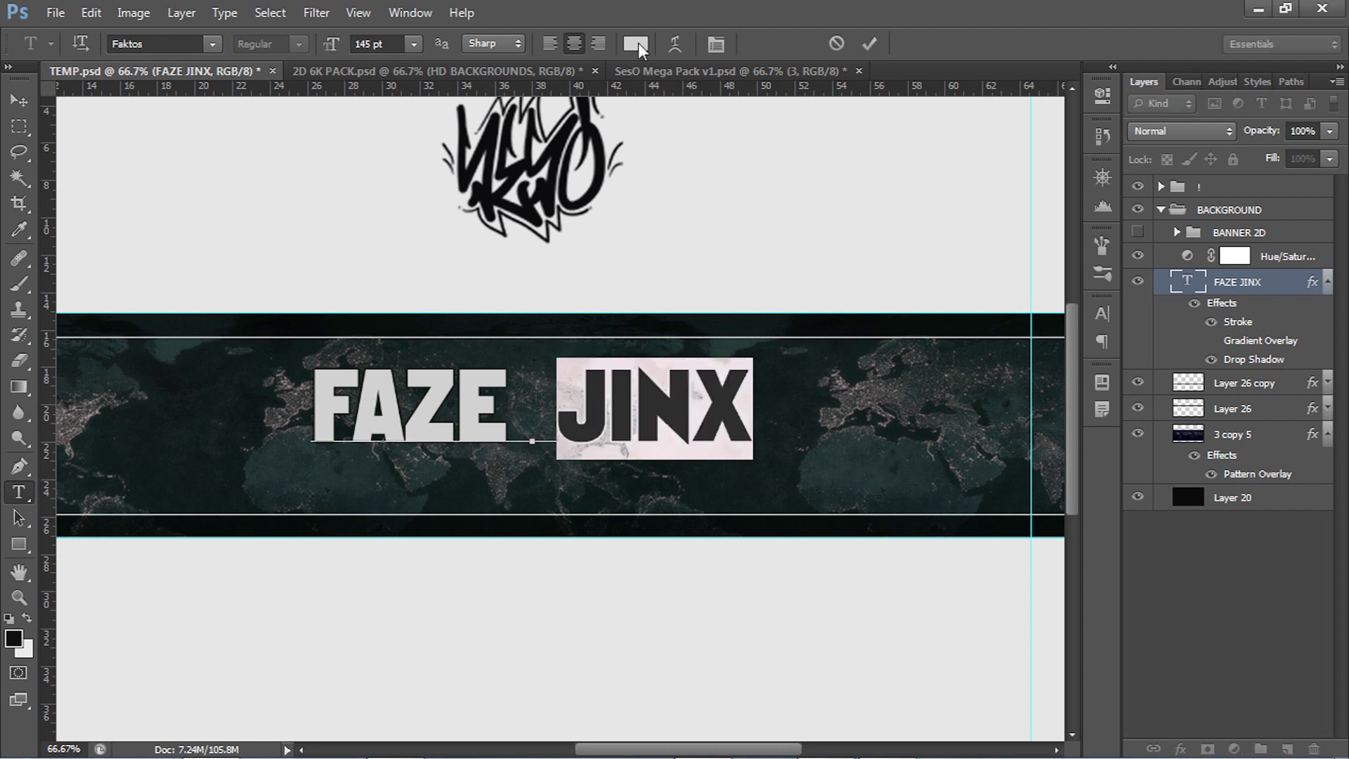
{"action": "left_click", "coordinate": [636, 44]}
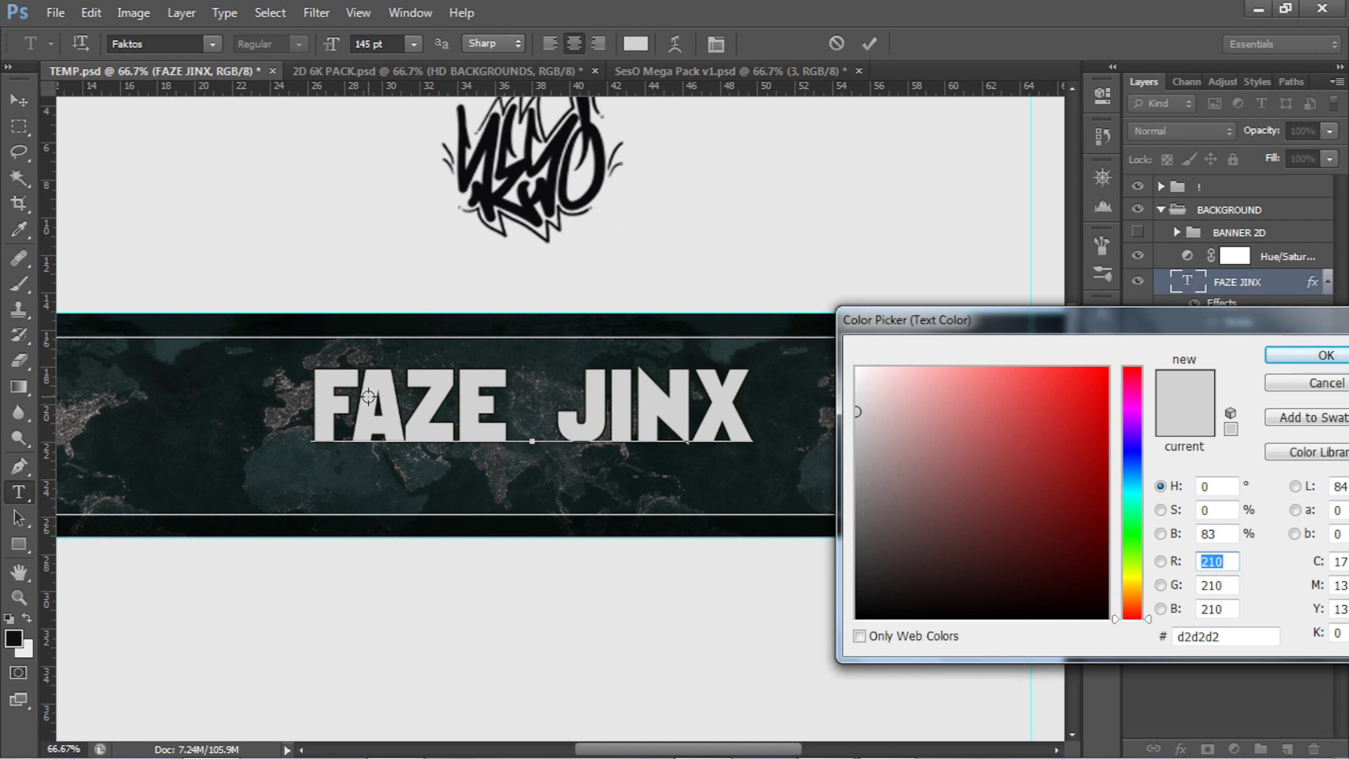
{"action": "left_click", "coordinate": [282, 463]}
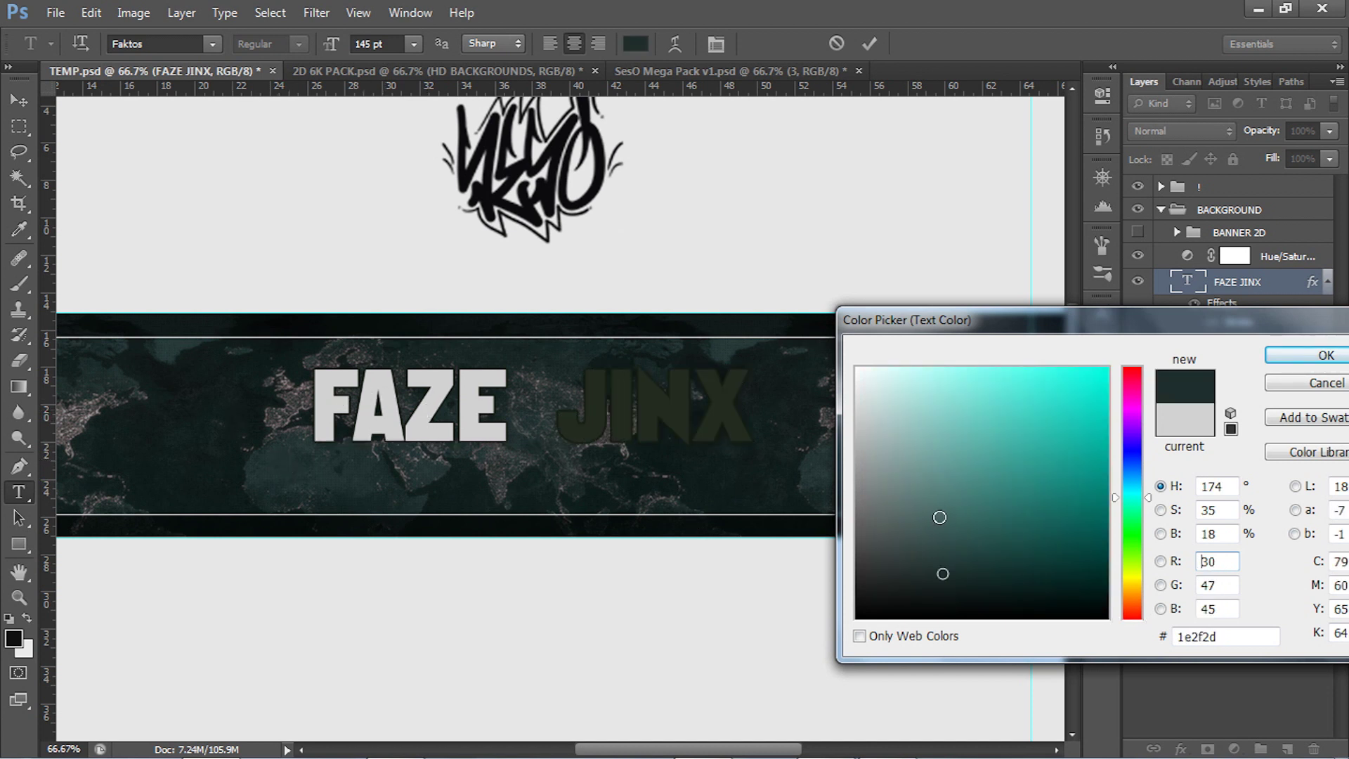
{"action": "left_click", "coordinate": [425, 475]}
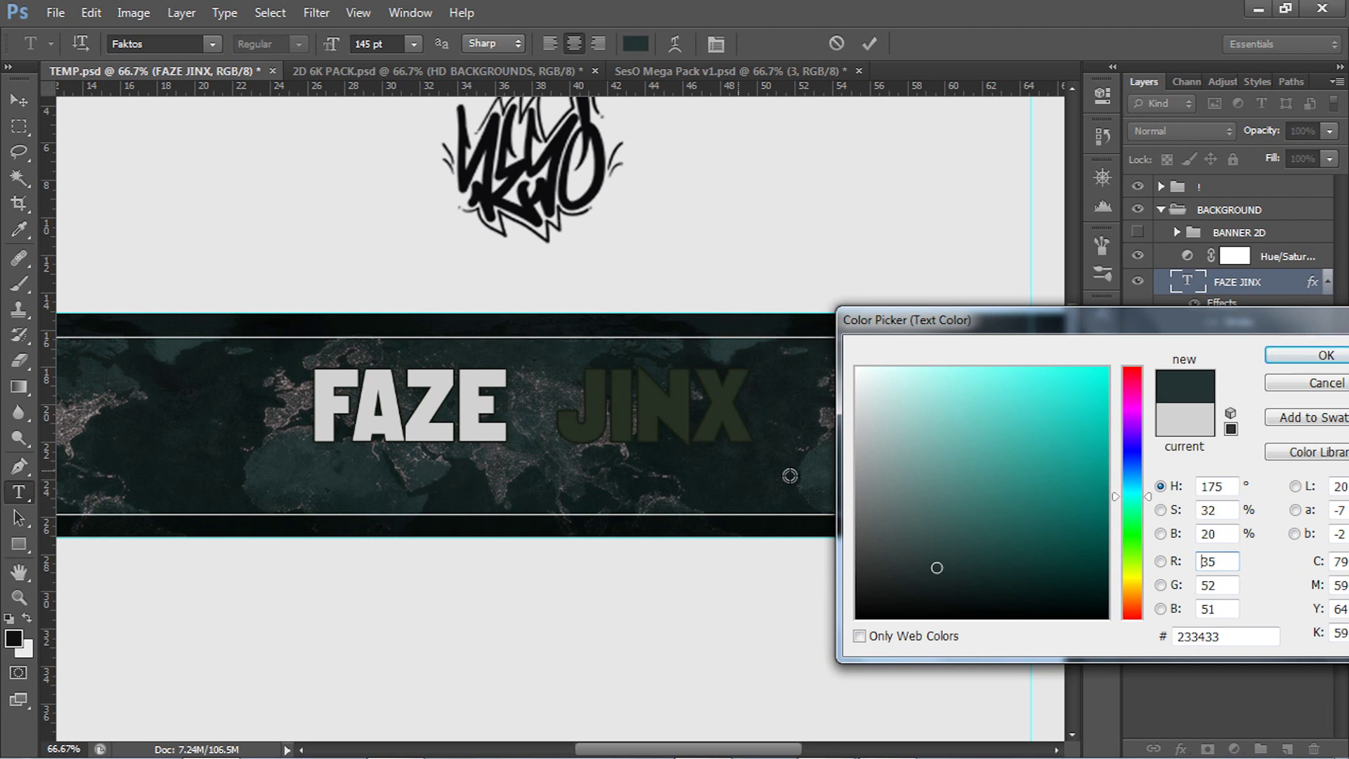
{"action": "left_click", "coordinate": [923, 479]}
{"action": "left_click_drag", "start_coordinate": [949, 477], "coordinate": [973, 476]}
{"action": "left_click", "coordinate": [724, 344]}
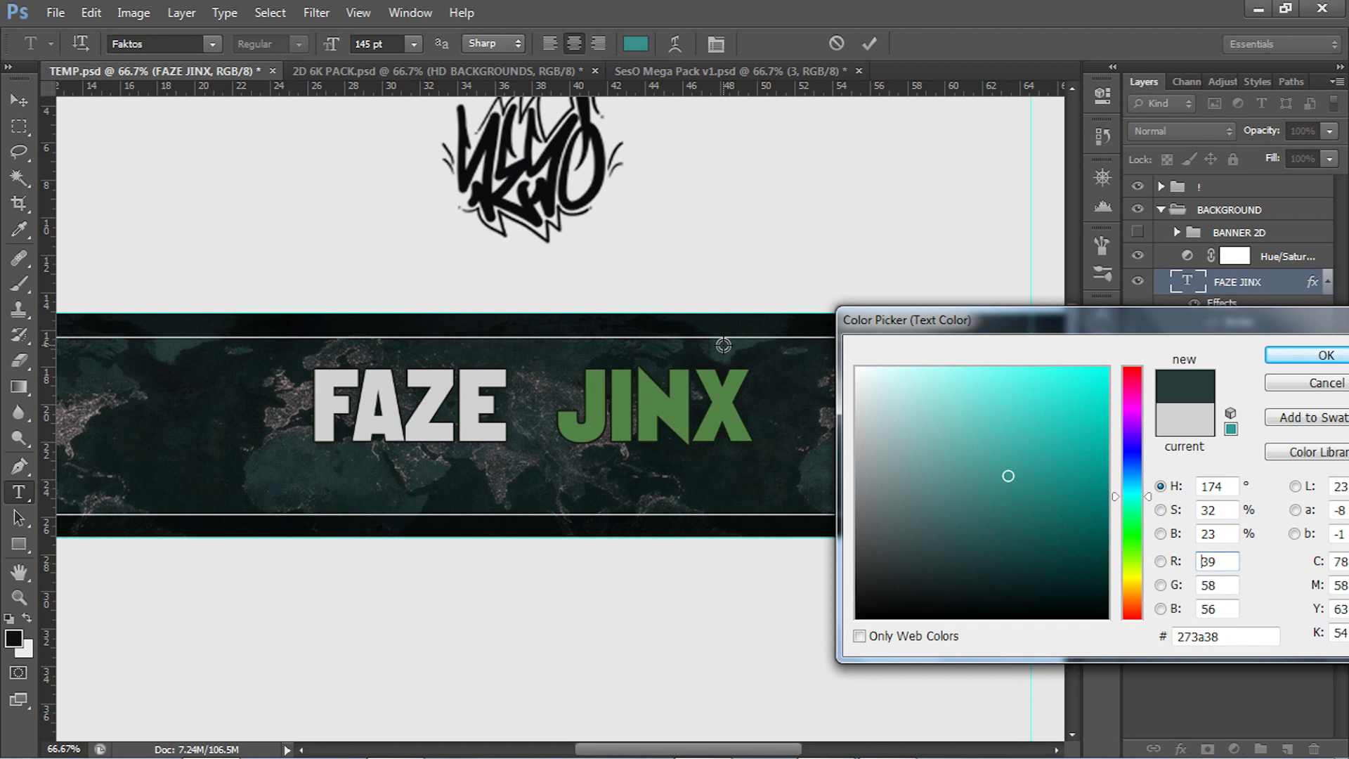
{"action": "left_click", "coordinate": [982, 499]}
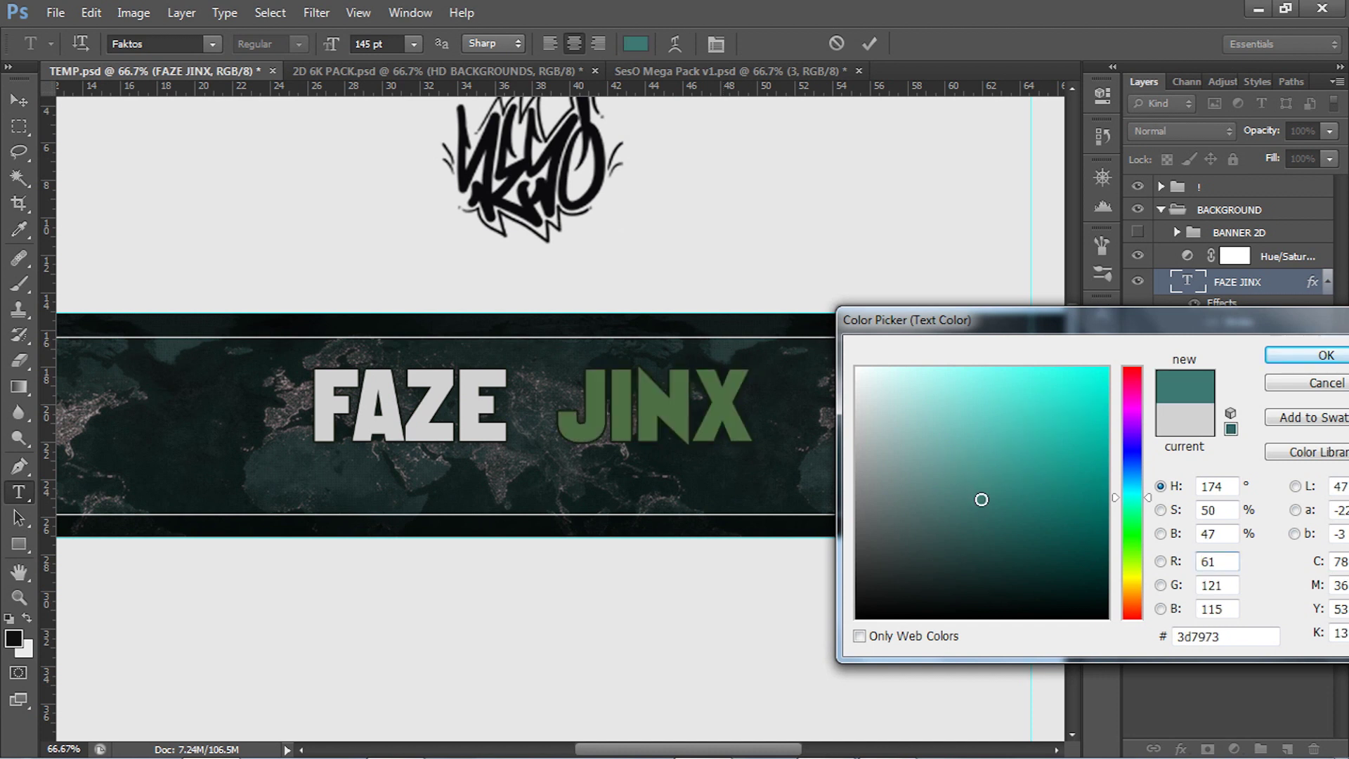
{"action": "left_click", "coordinate": [953, 491]}
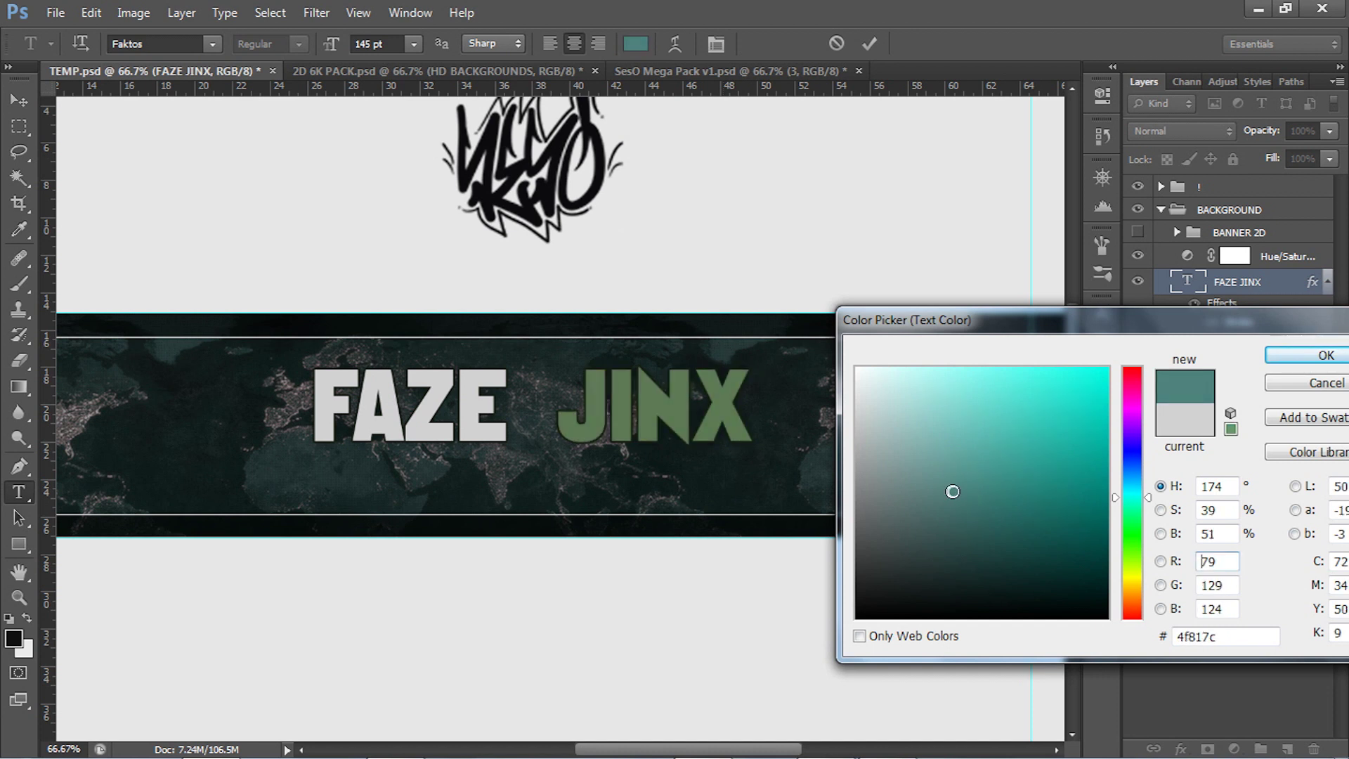
{"action": "left_click", "coordinate": [1326, 355]}
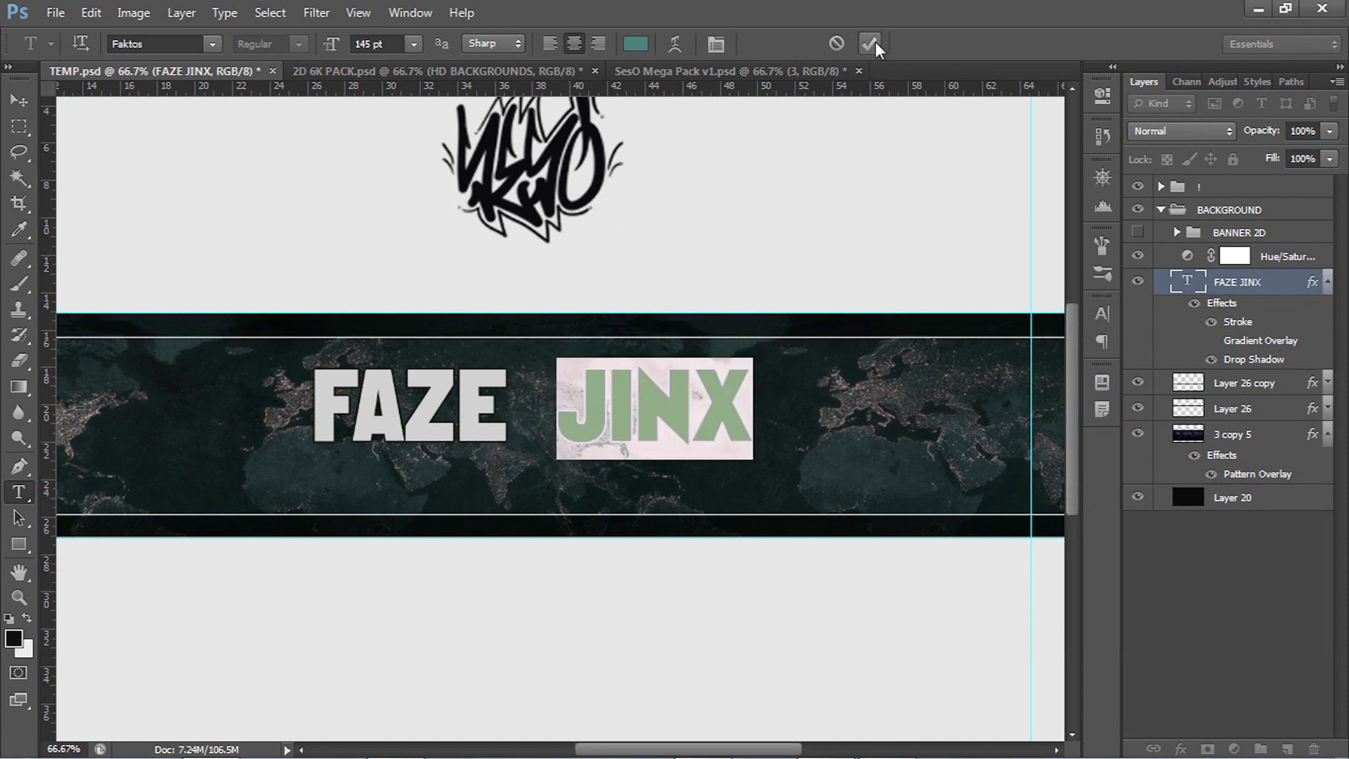
{"action": "left_click", "coordinate": [871, 44]}
{"action": "left_click_drag", "start_coordinate": [1257, 281], "coordinate": [1271, 248]}
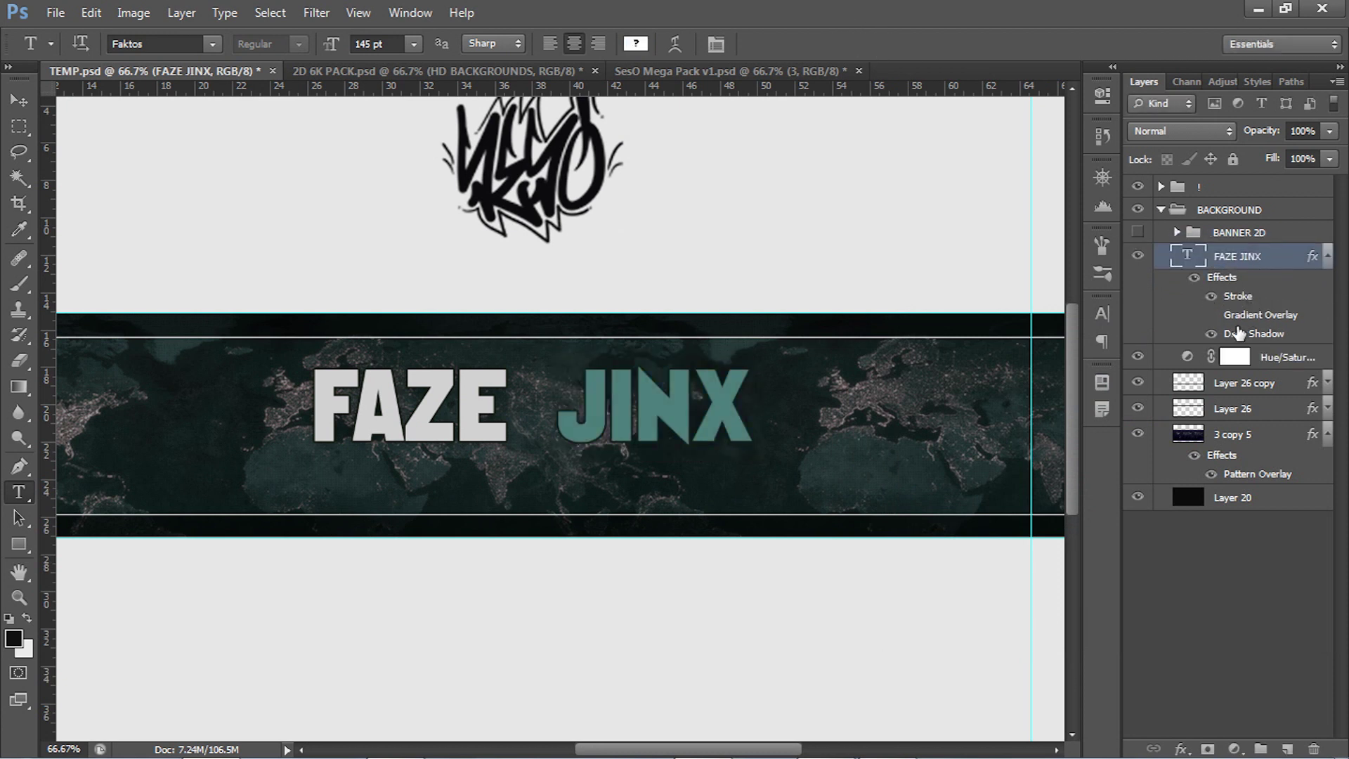
Recolour the word "JINX" in the title a slightly darker, more muted teal and commit the text
{"action": "left_click_drag", "start_coordinate": [573, 386], "coordinate": [731, 338]}
{"action": "left_click", "coordinate": [635, 42]}
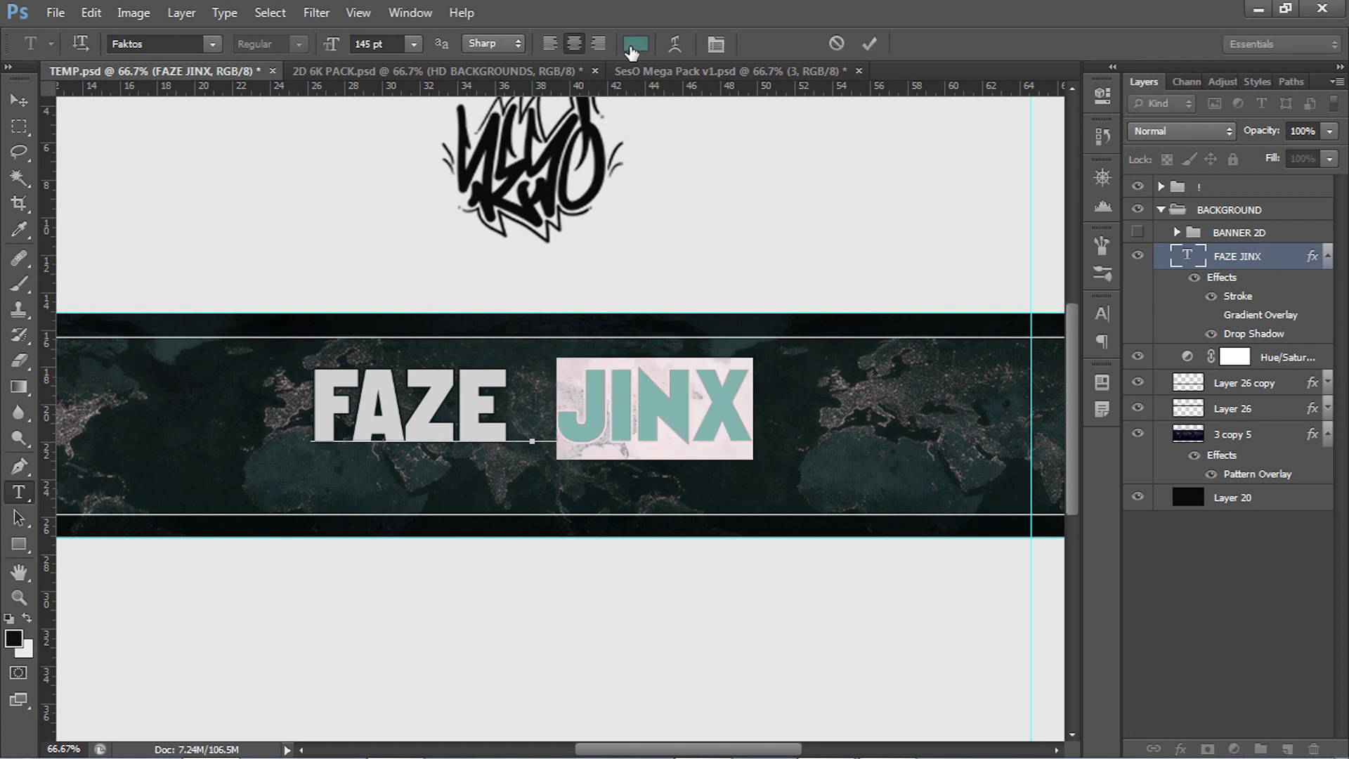
{"action": "left_click", "coordinate": [277, 457]}
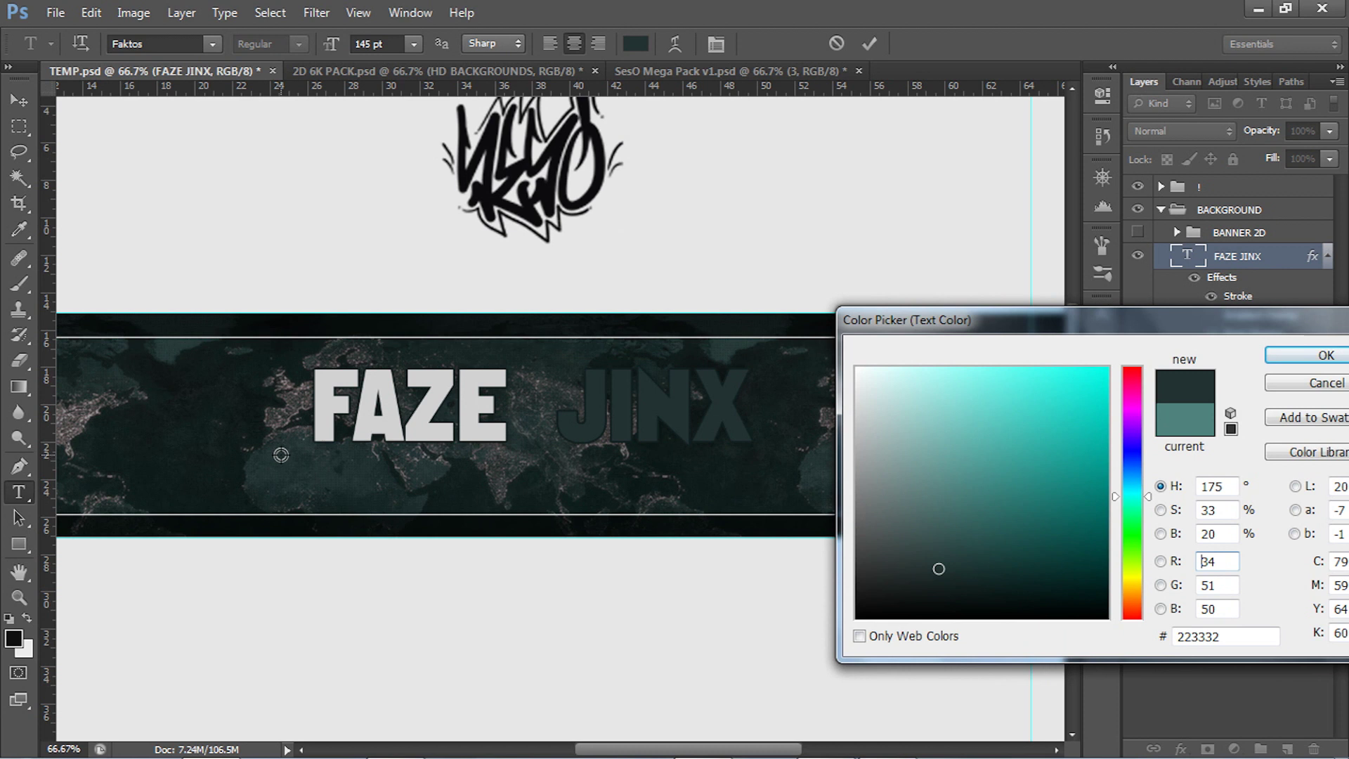
{"action": "left_click", "coordinate": [933, 497]}
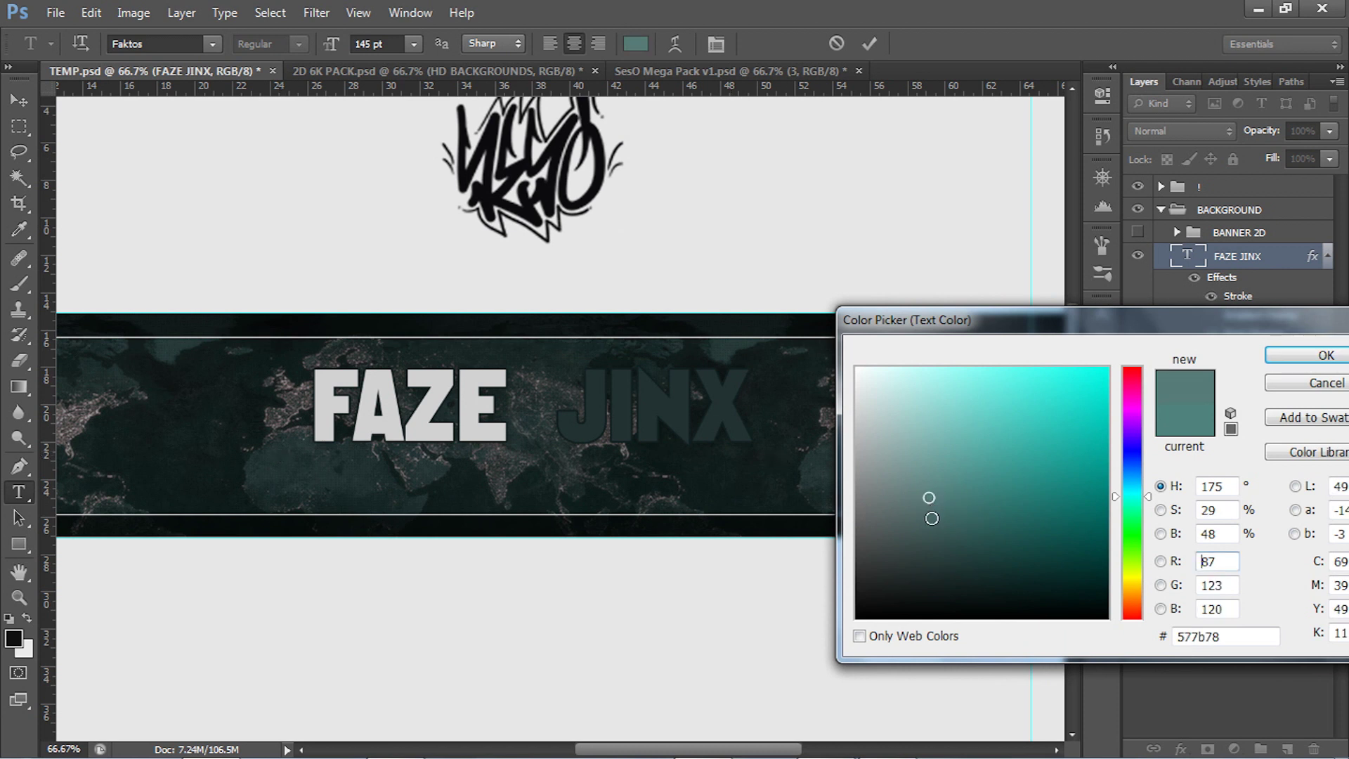
{"action": "left_click", "coordinate": [931, 518]}
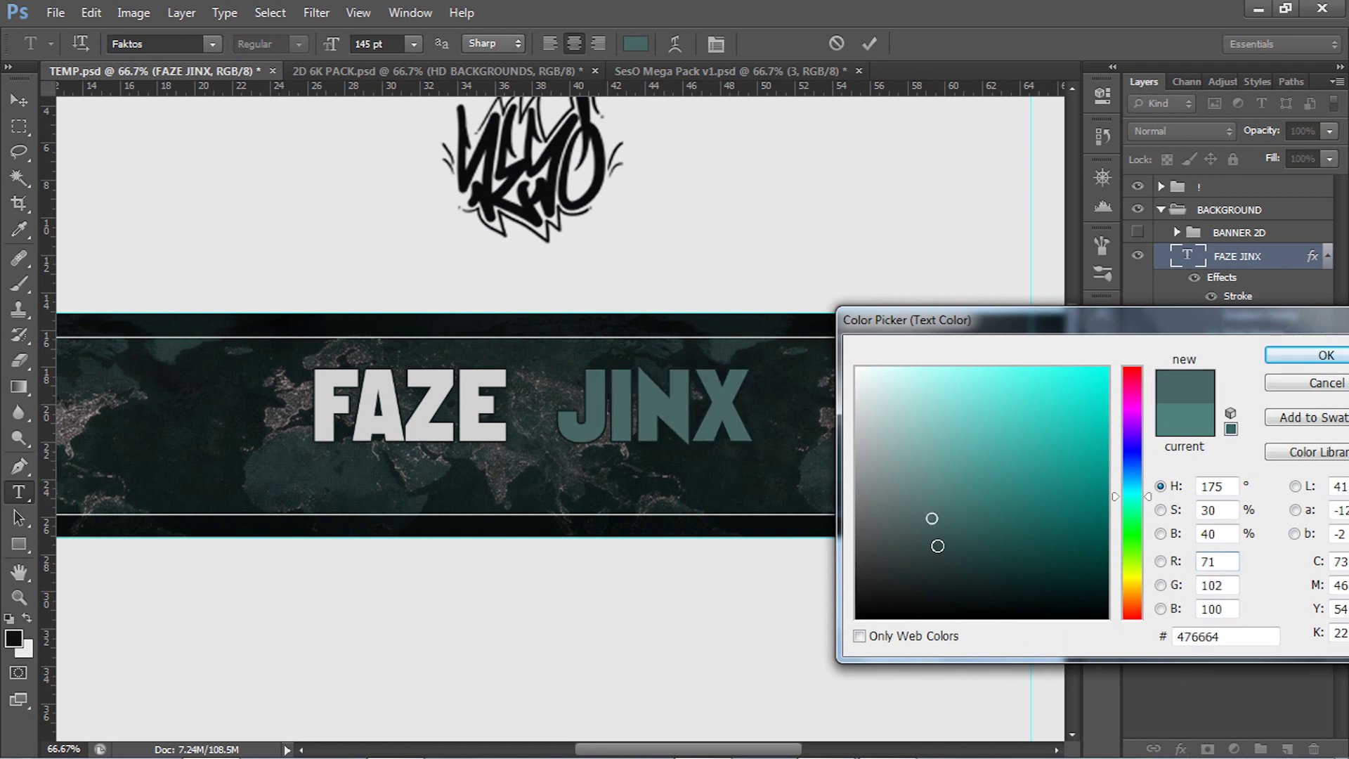
{"action": "left_click", "coordinate": [1325, 356]}
{"action": "left_click", "coordinate": [869, 44]}
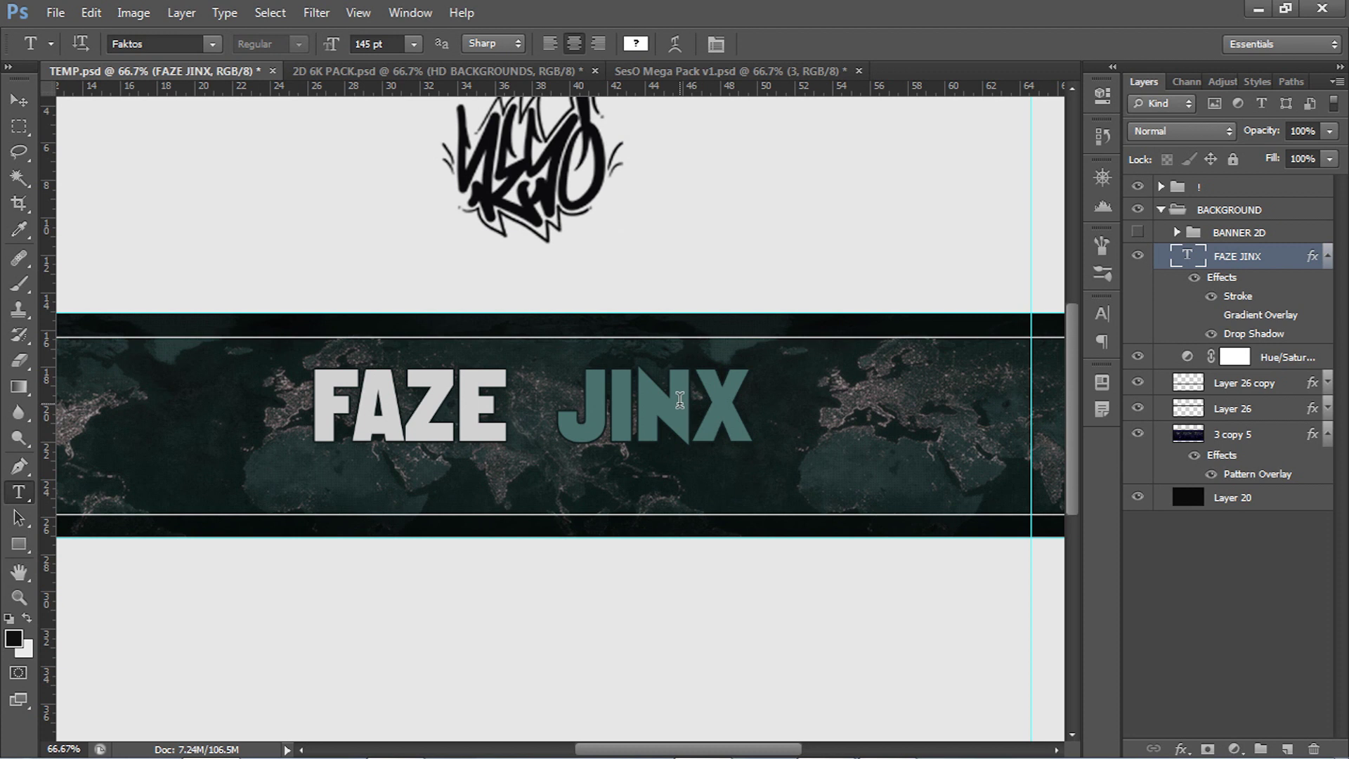
Add a new 24 pt text line below the title reading "PROUD MEMBER OF FAZE"
{"action": "left_click", "coordinate": [530, 488]}
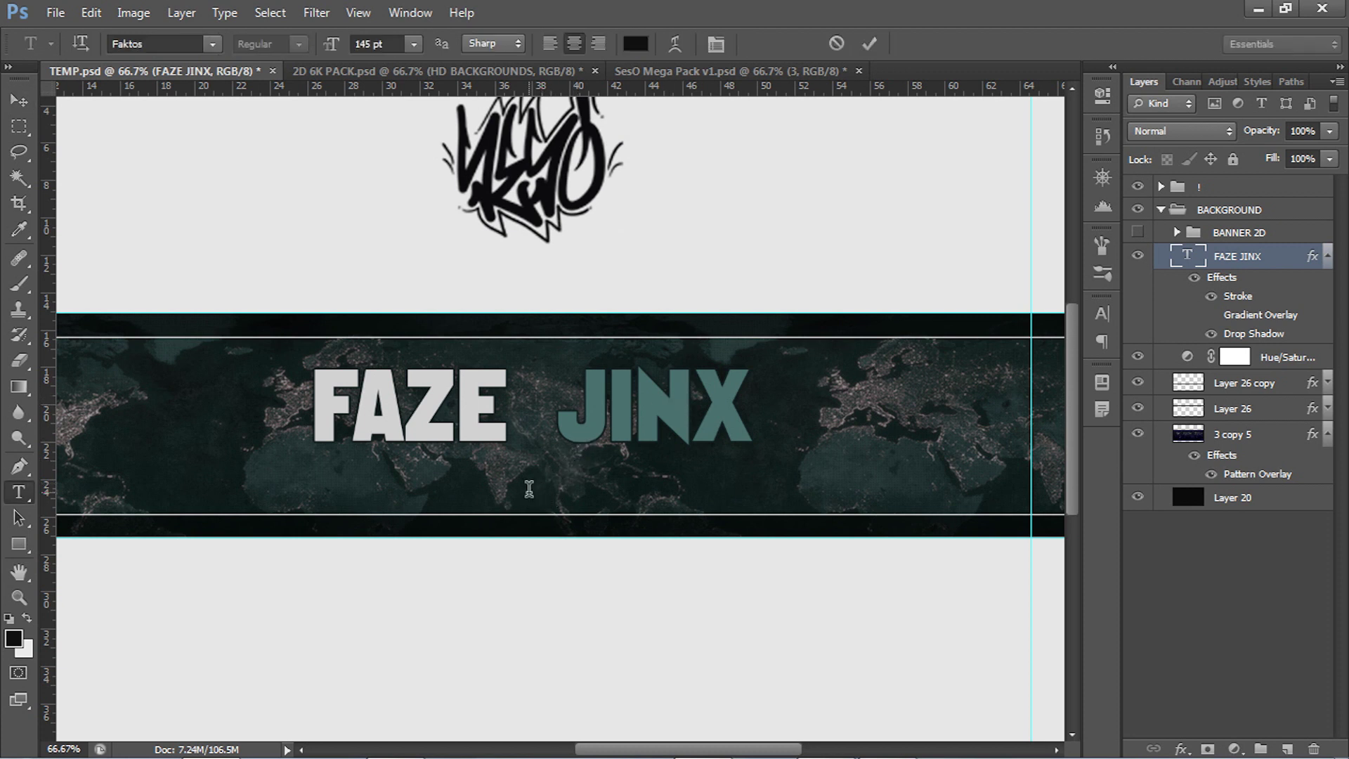
{"action": "left_click", "coordinate": [413, 44]}
{"action": "left_click", "coordinate": [405, 249]}
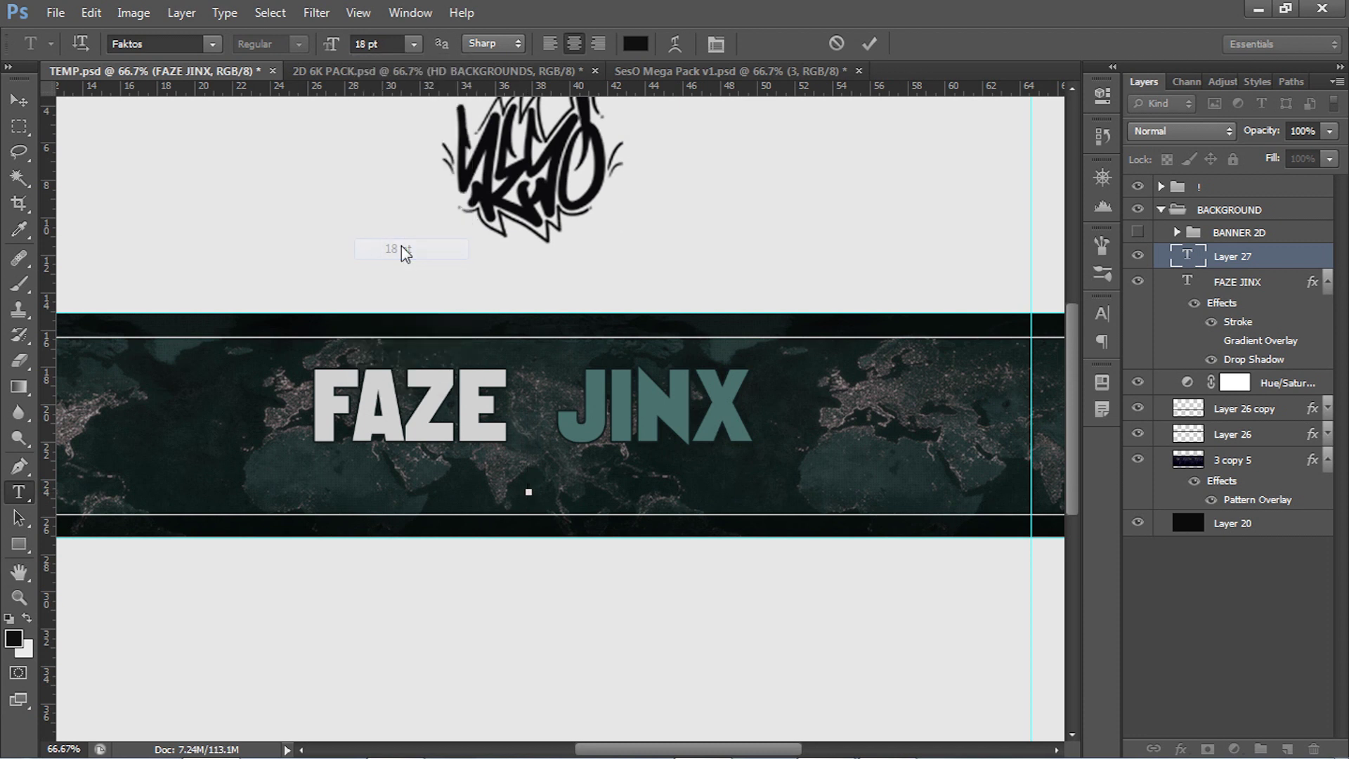
{"action": "left_click", "coordinate": [415, 44]}
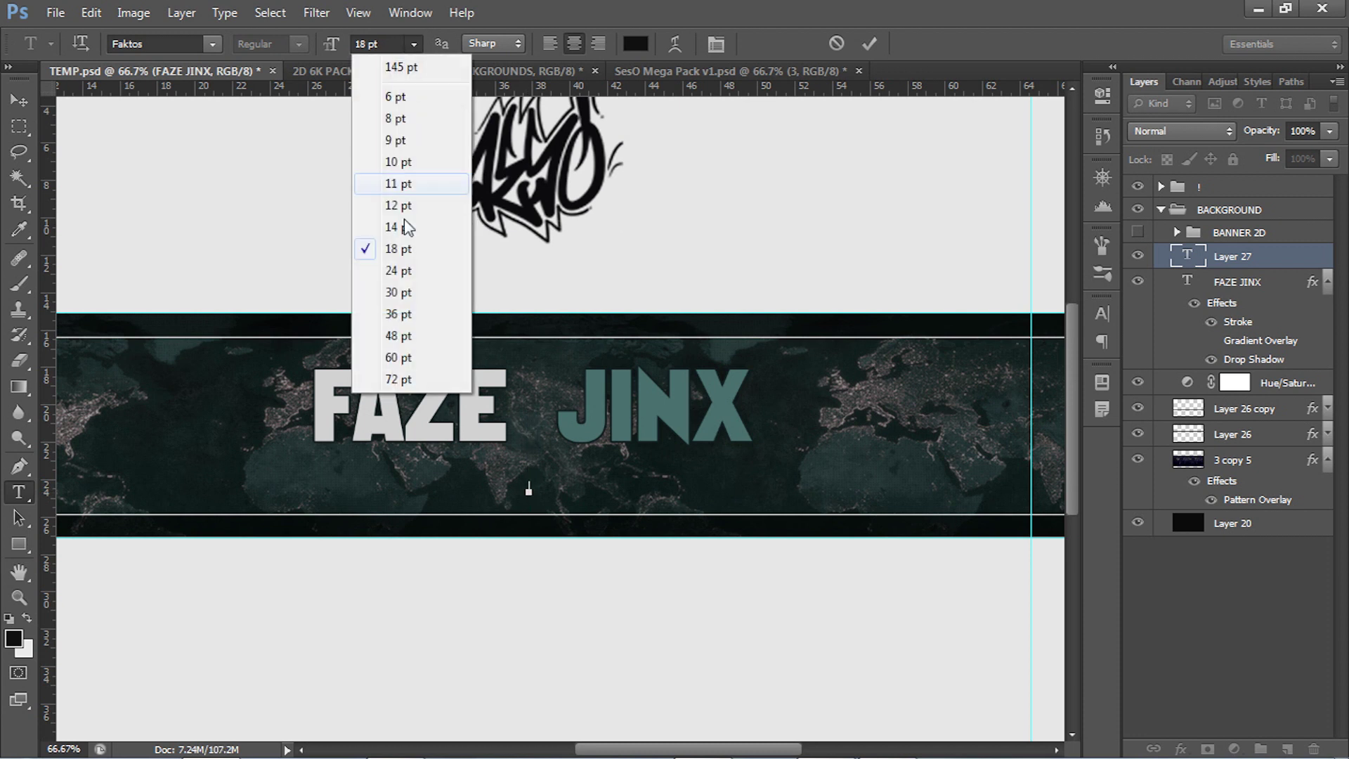
{"action": "left_click", "coordinate": [406, 270]}
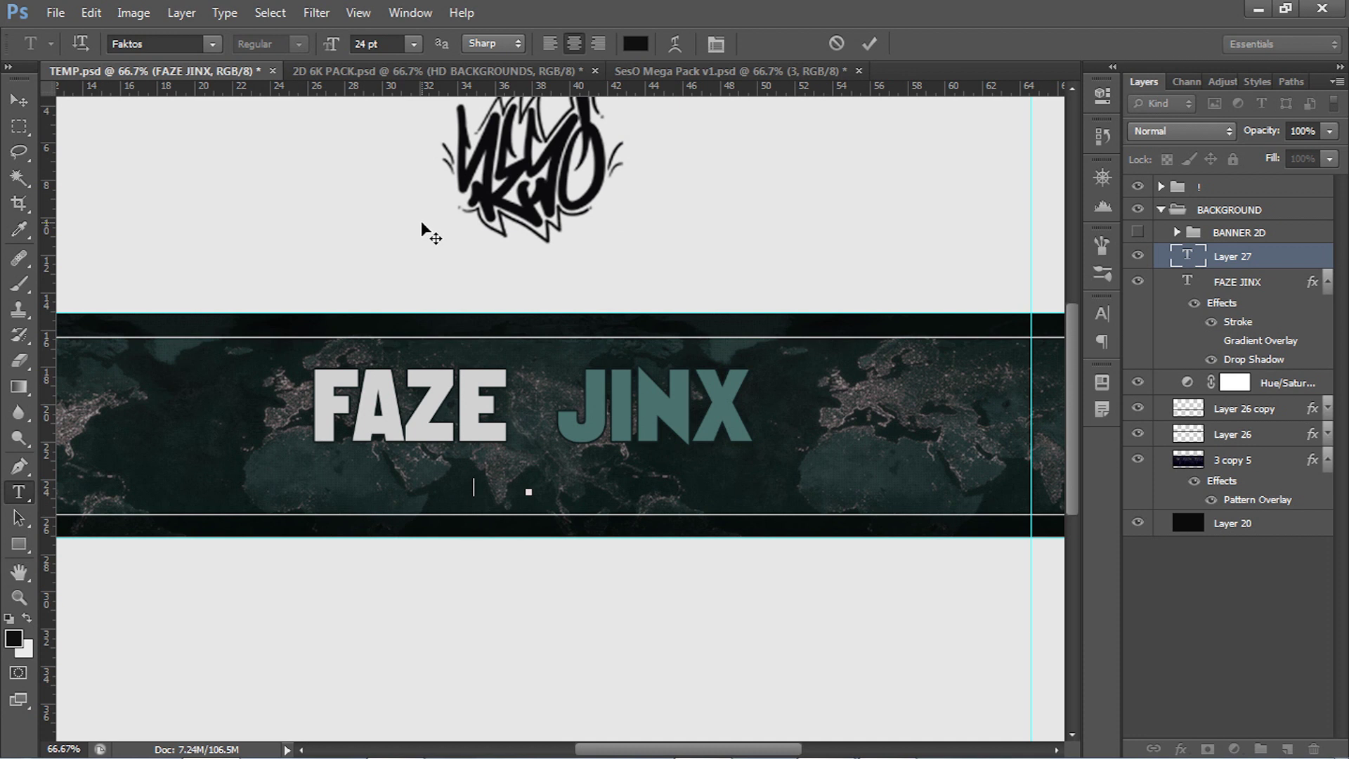
{"action": "key", "text": "ctrl+v"}
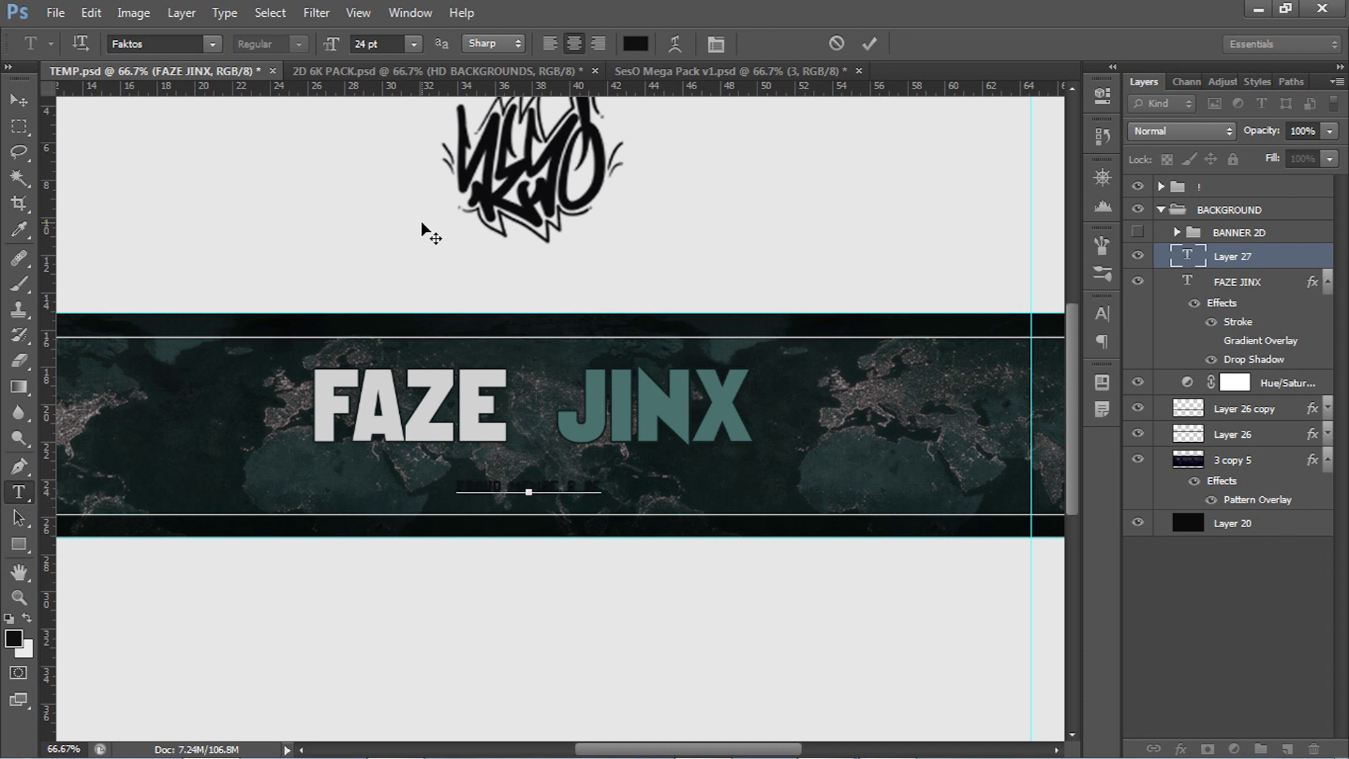
{"action": "key", "text": "ctrl+a"}
{"action": "key", "text": "ctrl+h"}
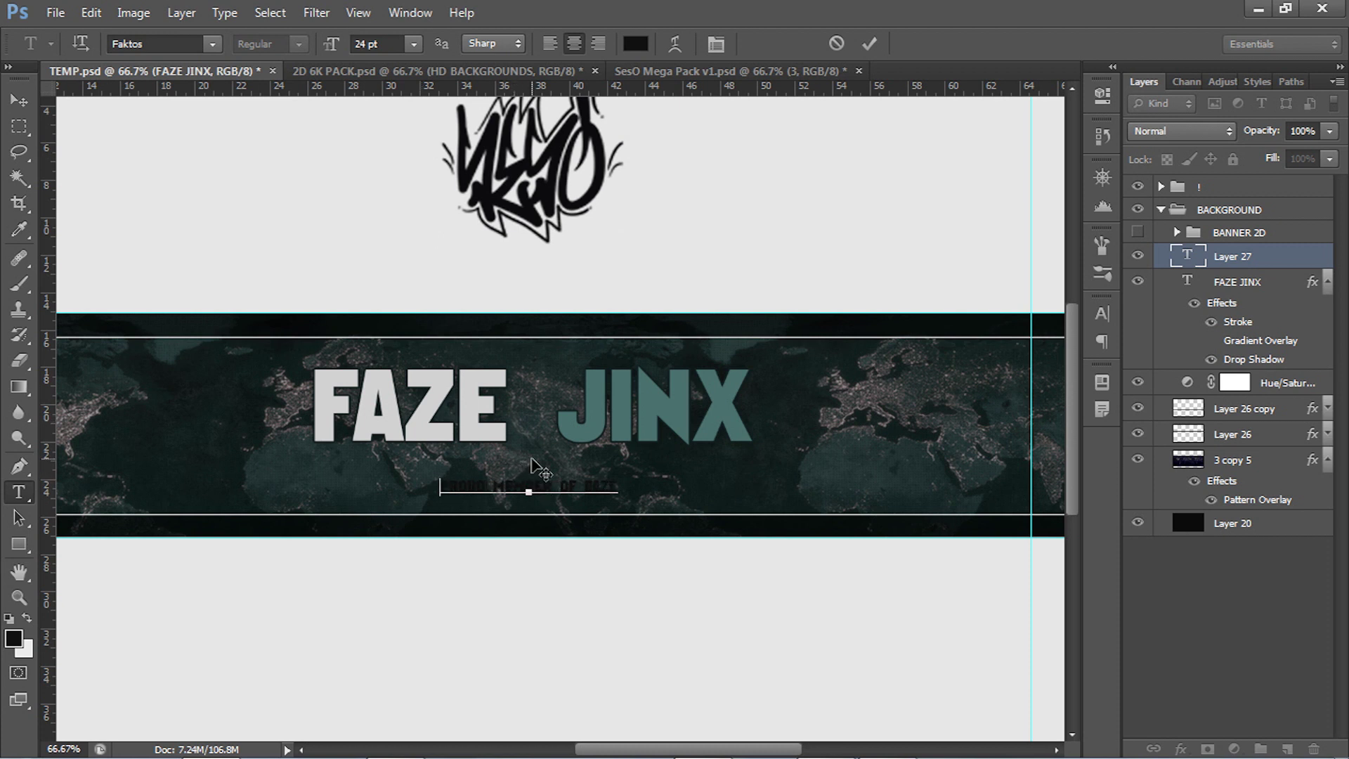
Set the whole tagline in Chaparral Pro Bold and colour it light grey sampled from the word "FAZE"
{"action": "key", "text": "ctrl+a"}
{"action": "left_click", "coordinate": [175, 43]}
{"action": "type", "text": "Ch"}
{"action": "key", "text": "Return"}
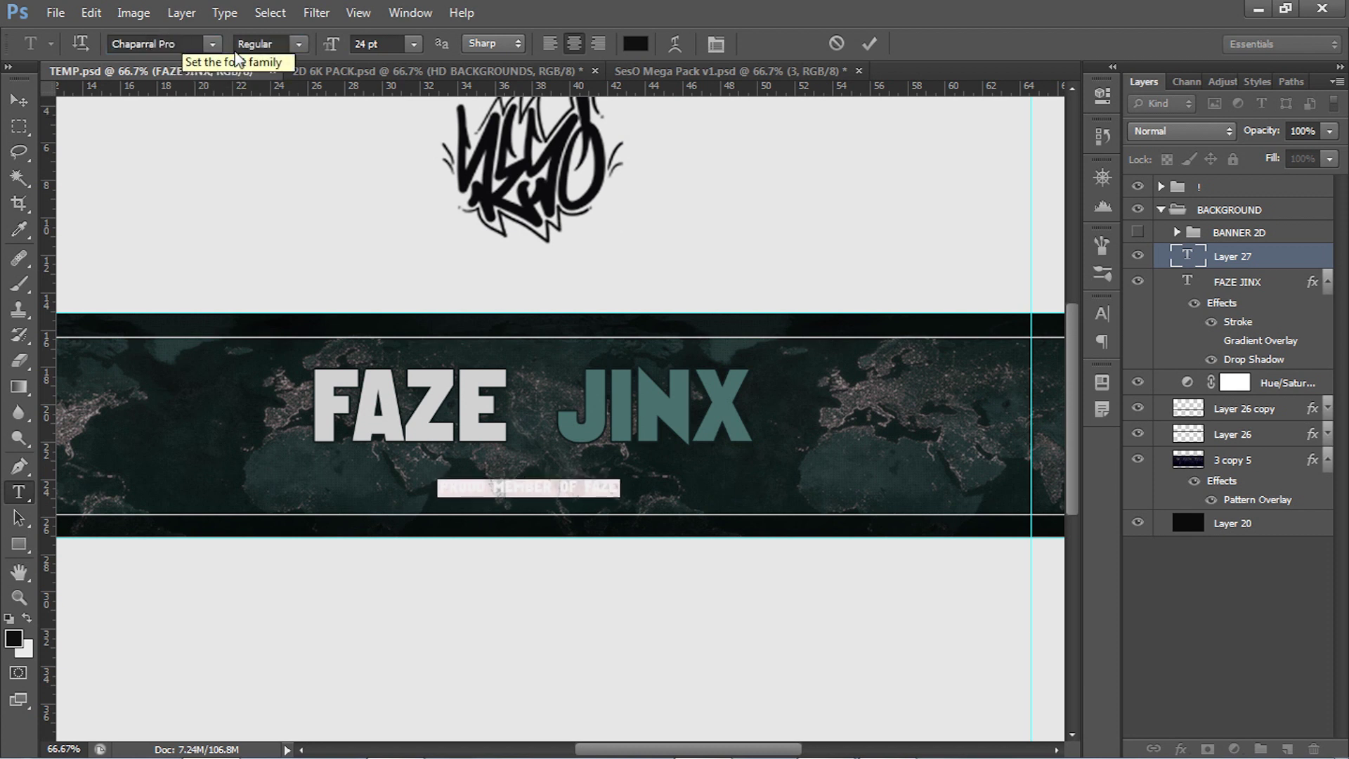
{"action": "left_click", "coordinate": [636, 44]}
{"action": "left_click", "coordinate": [467, 390]}
{"action": "left_click", "coordinate": [1307, 354]}
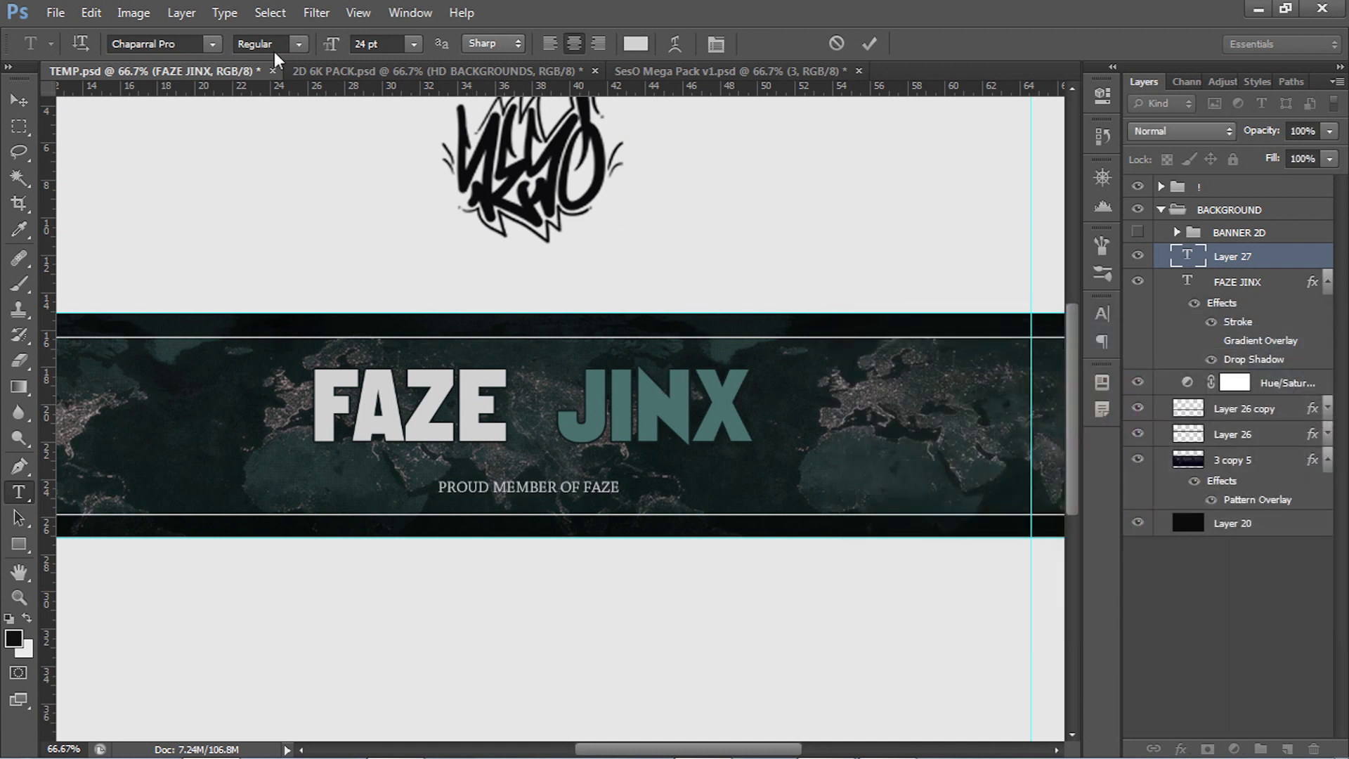
{"action": "left_click", "coordinate": [293, 45]}
{"action": "left_click", "coordinate": [271, 111]}
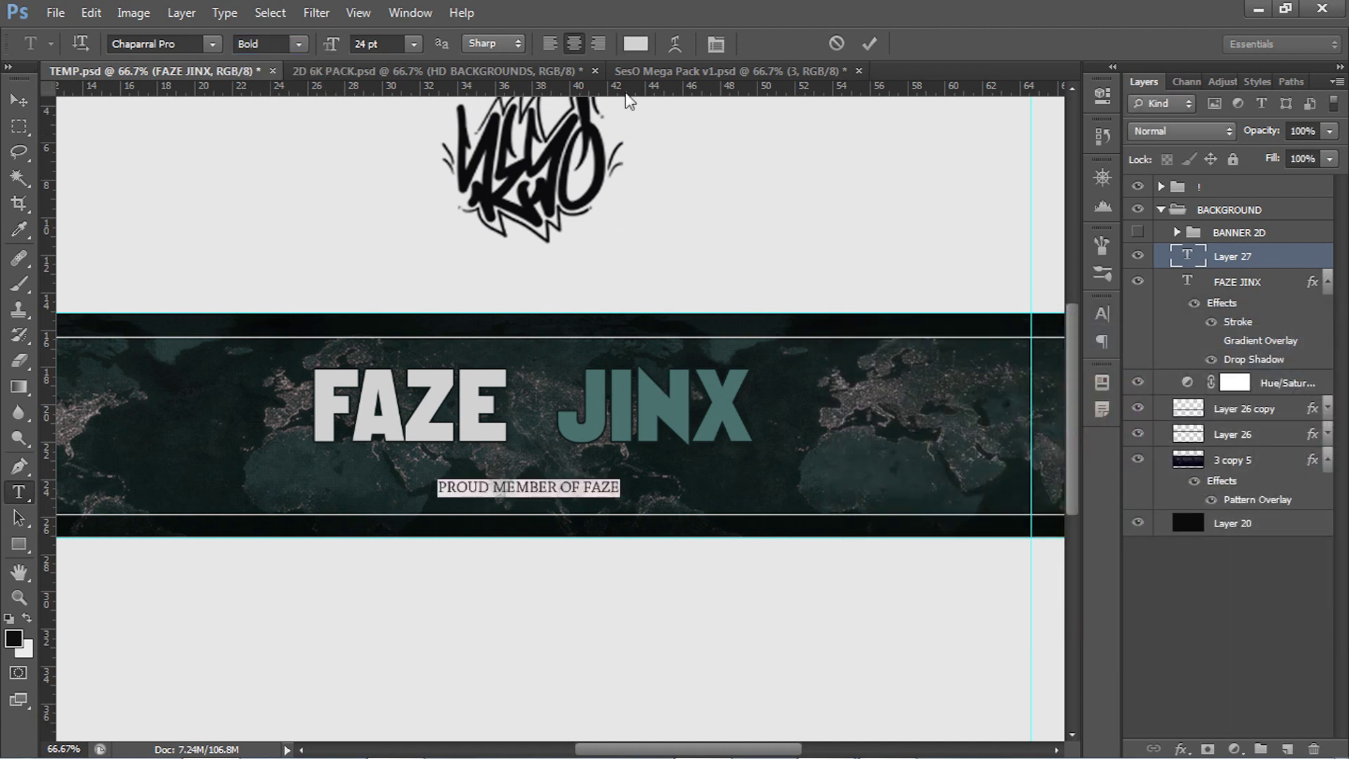
Commit the tagline text and move it up to sit directly beneath the title
{"action": "left_click", "coordinate": [870, 44]}
{"action": "key", "text": "v"}
{"action": "left_click_drag", "start_coordinate": [517, 484], "coordinate": [517, 456]}
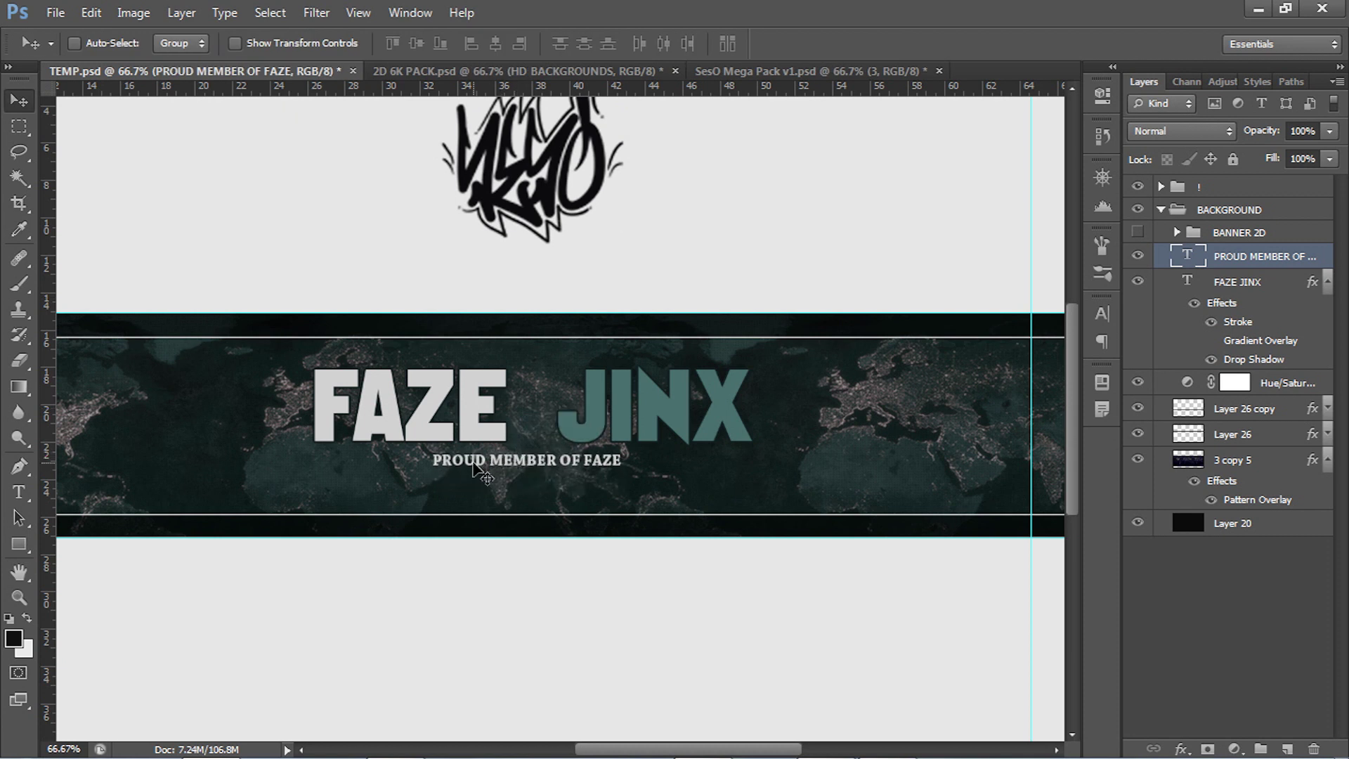
Set the tracking of the entire tagline to 720 so it spans nearly the title's width, and commit the text
{"action": "key", "text": "t"}
{"action": "left_click", "coordinate": [490, 461]}
{"action": "key", "text": "ctrl+a"}
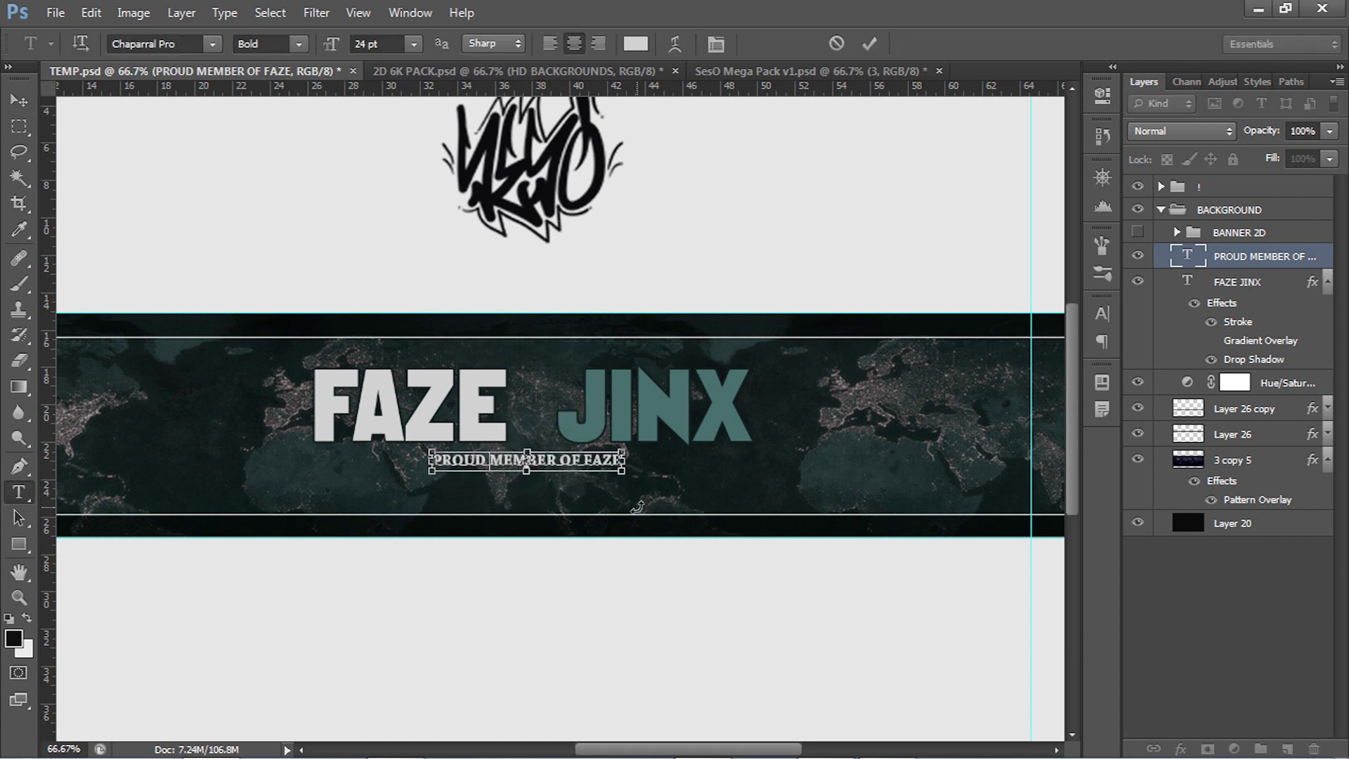
{"action": "key", "text": "ctrl+t"}
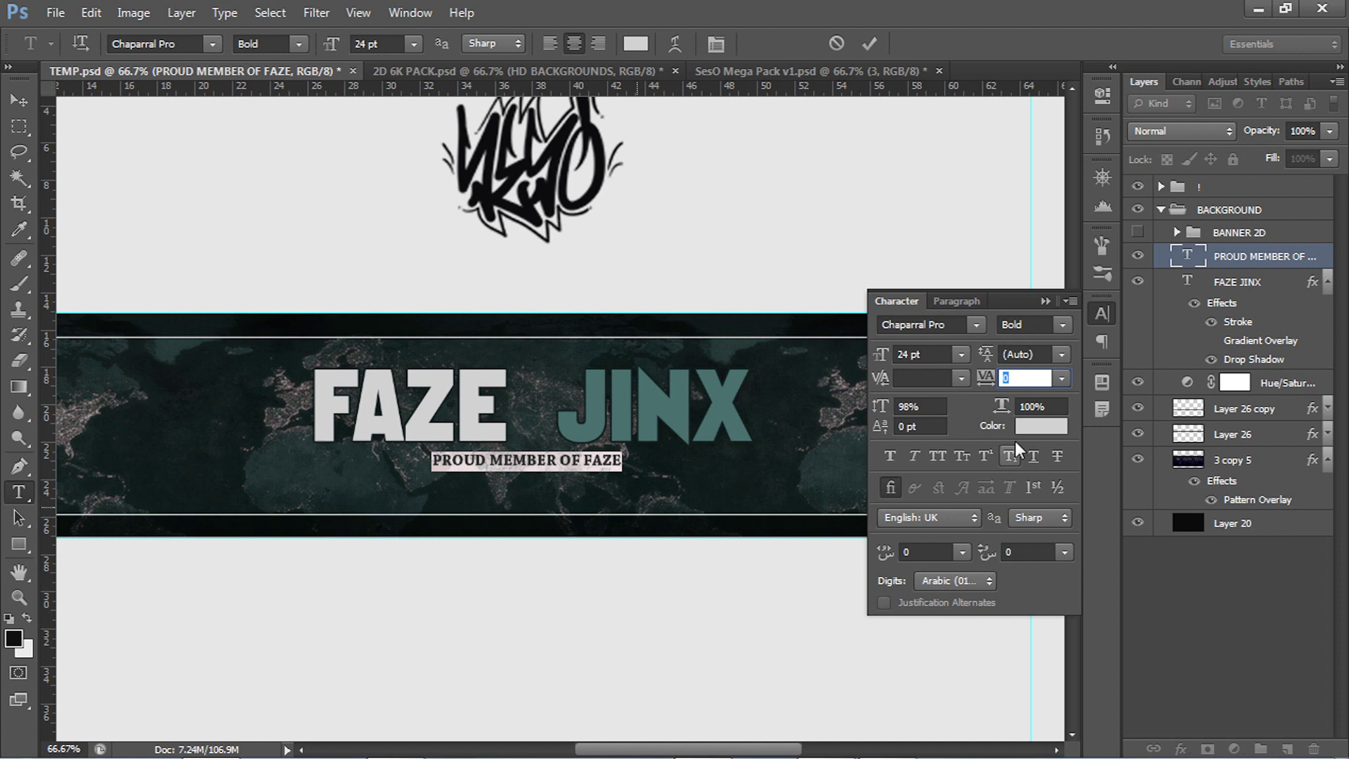
{"action": "left_click_drag", "start_coordinate": [987, 381], "coordinate": [1016, 382]}
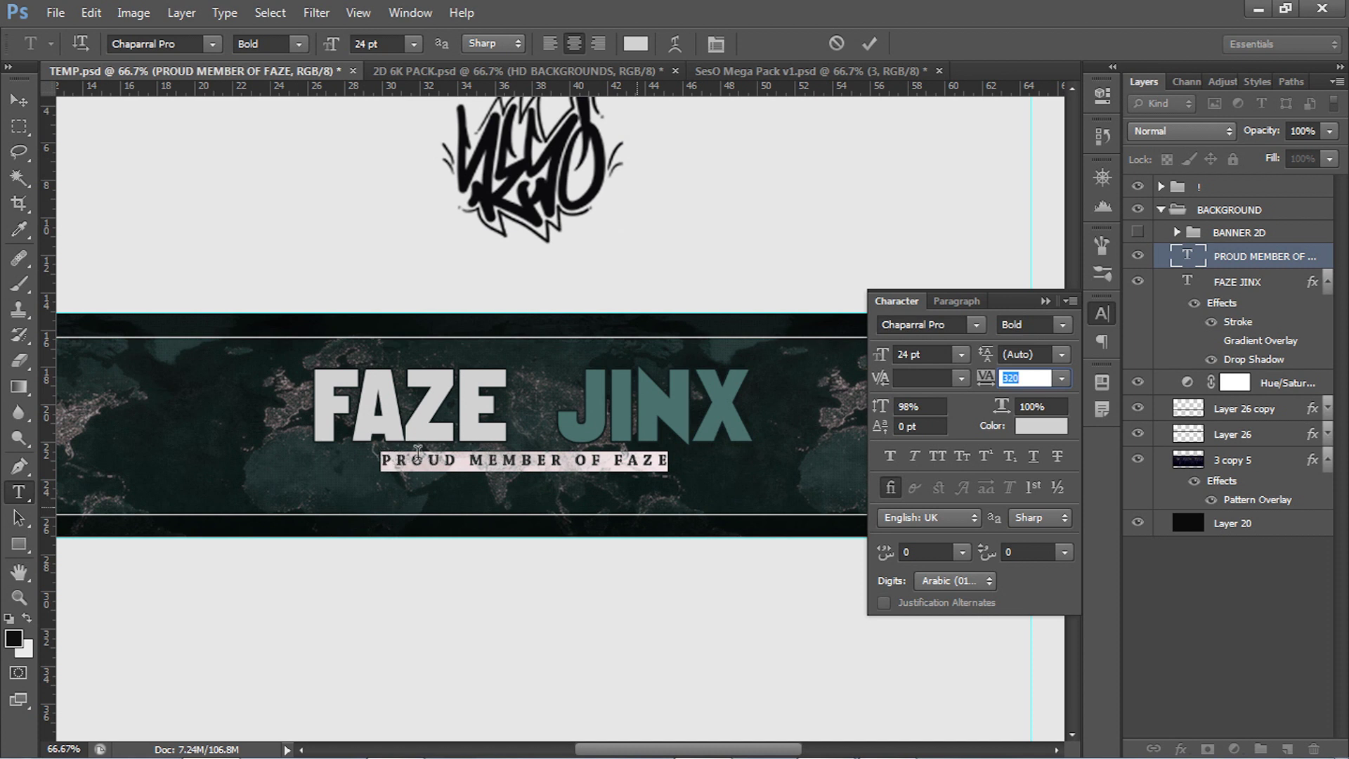
{"action": "mouse_move", "coordinate": [987, 379]}
{"action": "left_mouse_down"}
{"action": "mouse_move", "coordinate": [1005, 379]}
{"action": "mouse_move", "coordinate": [966, 388]}
{"action": "mouse_move", "coordinate": [983, 383]}
{"action": "left_mouse_up"}
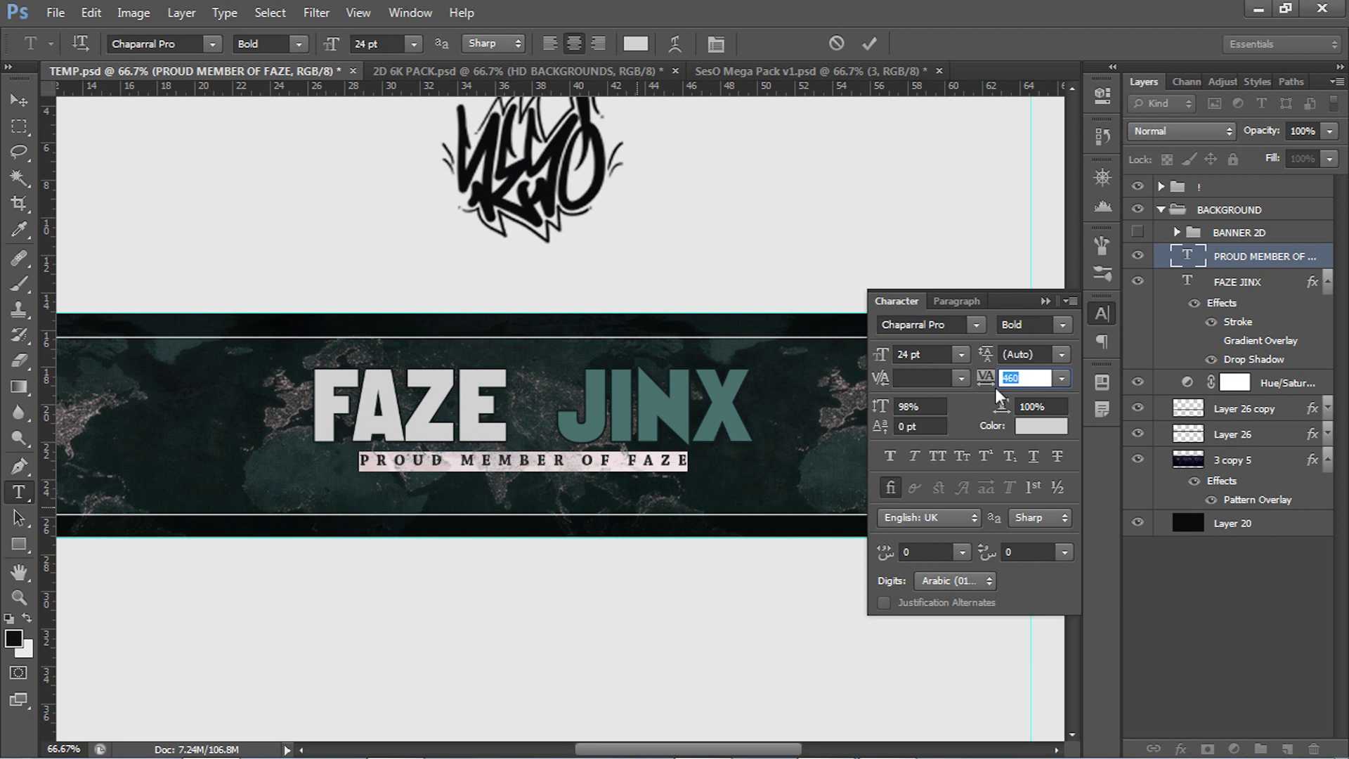
{"action": "left_click_drag", "start_coordinate": [992, 380], "coordinate": [1011, 380]}
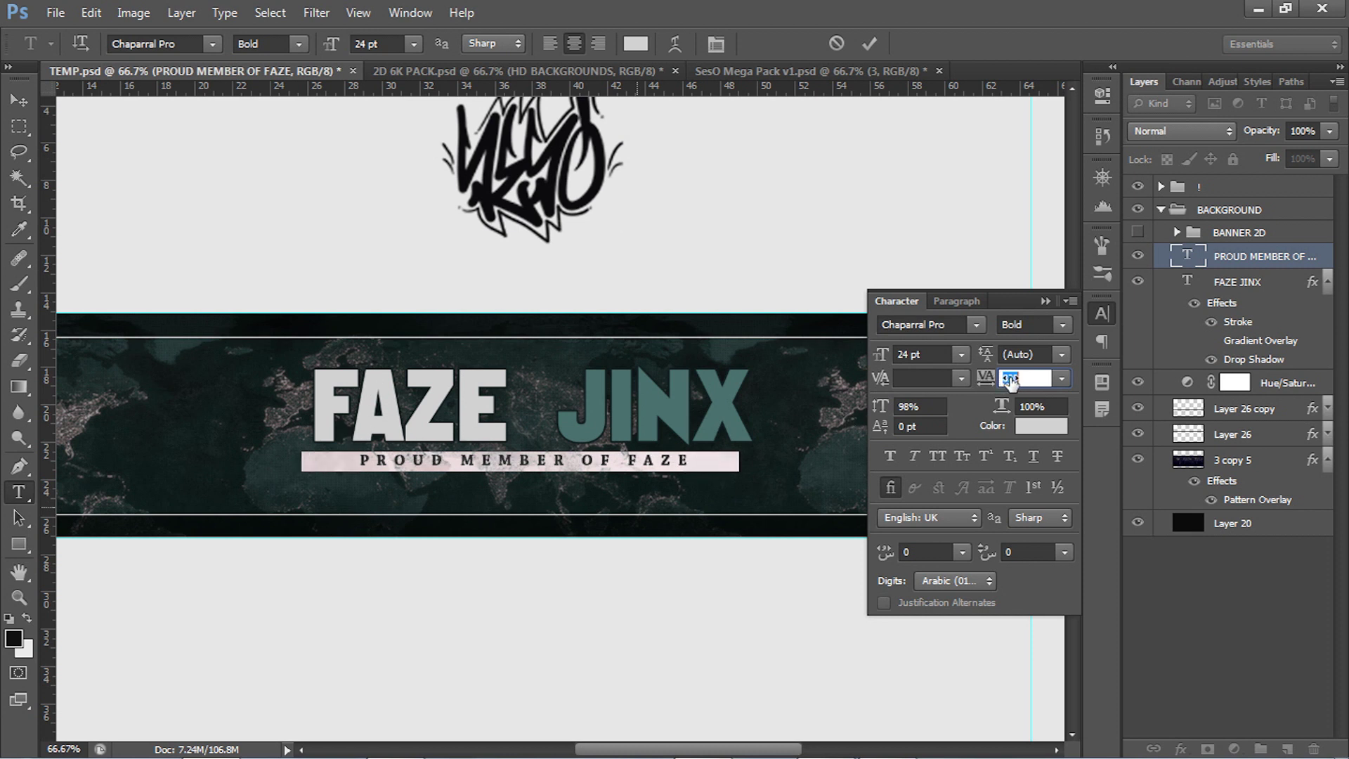
{"action": "left_click_drag", "start_coordinate": [991, 388], "coordinate": [989, 389]}
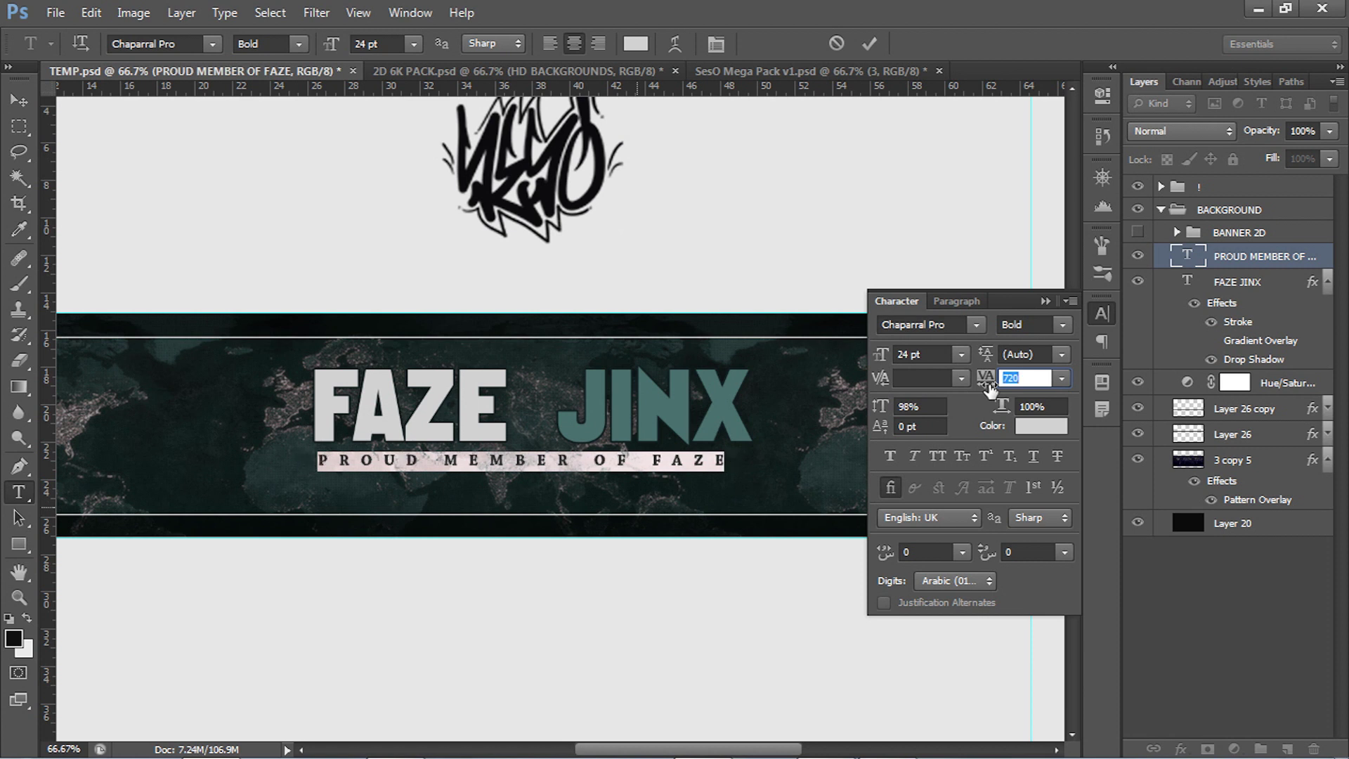
{"action": "left_click", "coordinate": [870, 44]}
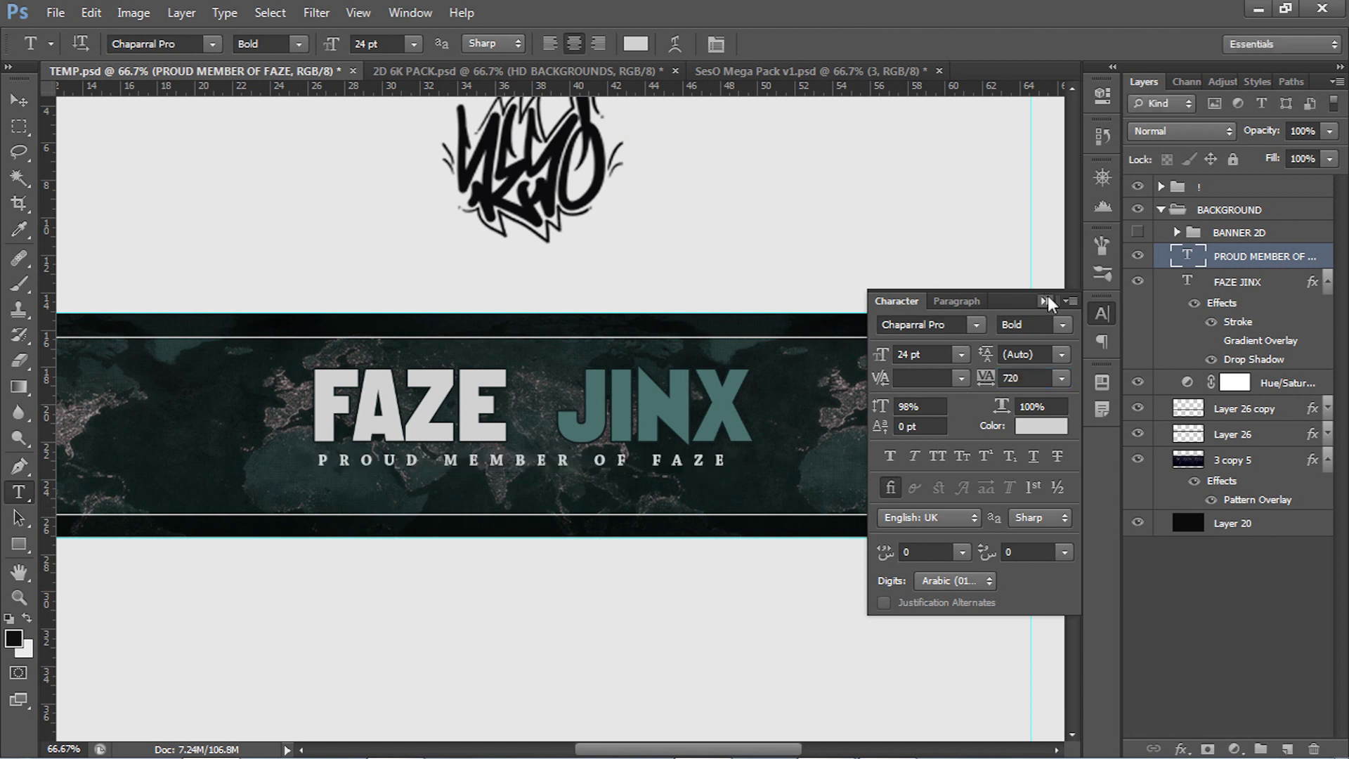
{"action": "left_click", "coordinate": [1046, 301]}
Nudge the tagline slightly to the right to centre it under the title
{"action": "key", "text": "v"}
{"action": "key", "text": "Right"}
{"action": "key", "text": "Right"}
{"action": "key", "text": "Right"}
{"action": "key", "text": "Right"}
{"action": "key", "text": "Right"}
{"action": "key", "text": "Right"}
{"action": "key", "text": "Right"}
{"action": "key", "text": "Right"}
{"action": "key", "text": "Right"}
{"action": "key", "text": "Right"}
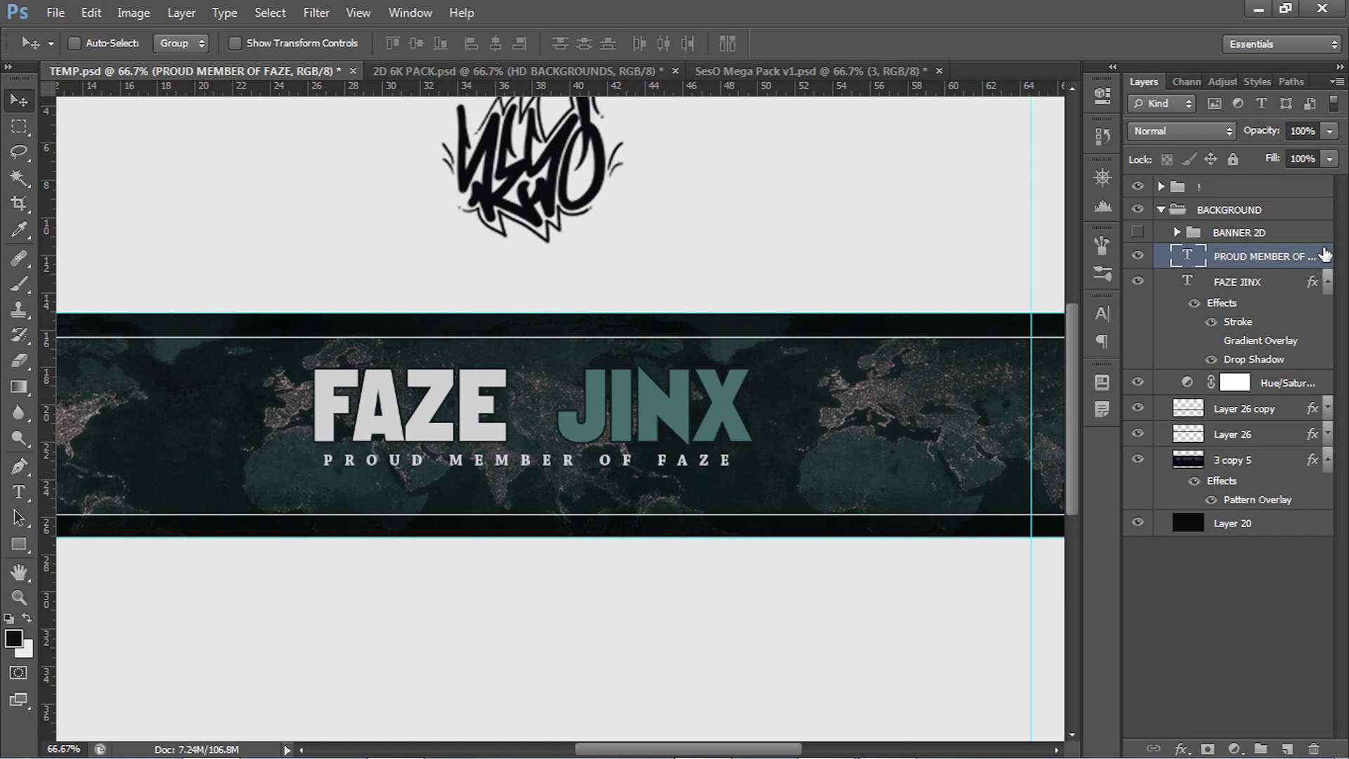
Give the tagline layer a 1 px black outside stroke at 100% opacity and apply the layer style
{"action": "double_click", "coordinate": [1325, 254]}
{"action": "left_click", "coordinate": [784, 310]}
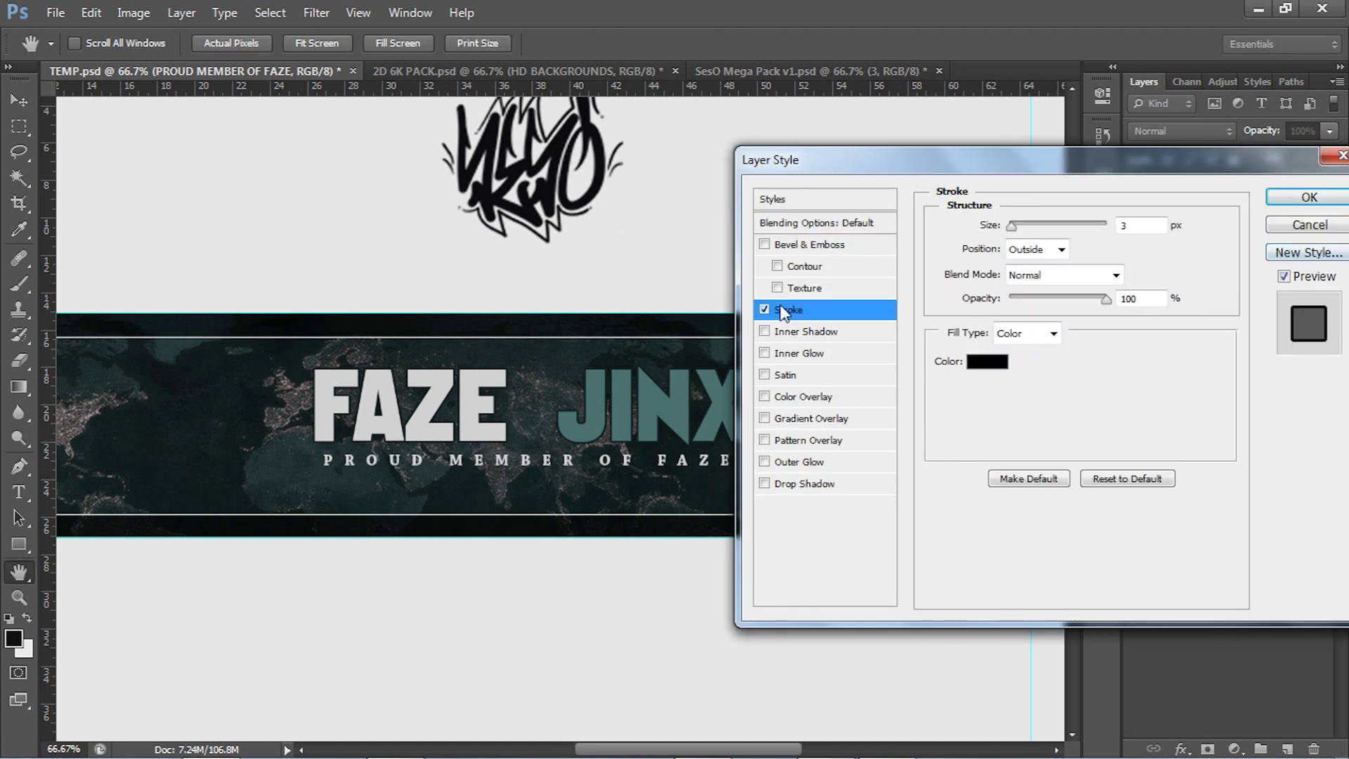
{"action": "scroll", "coordinate": [1135, 227], "scroll_direction": "down", "scroll_amount": 2}
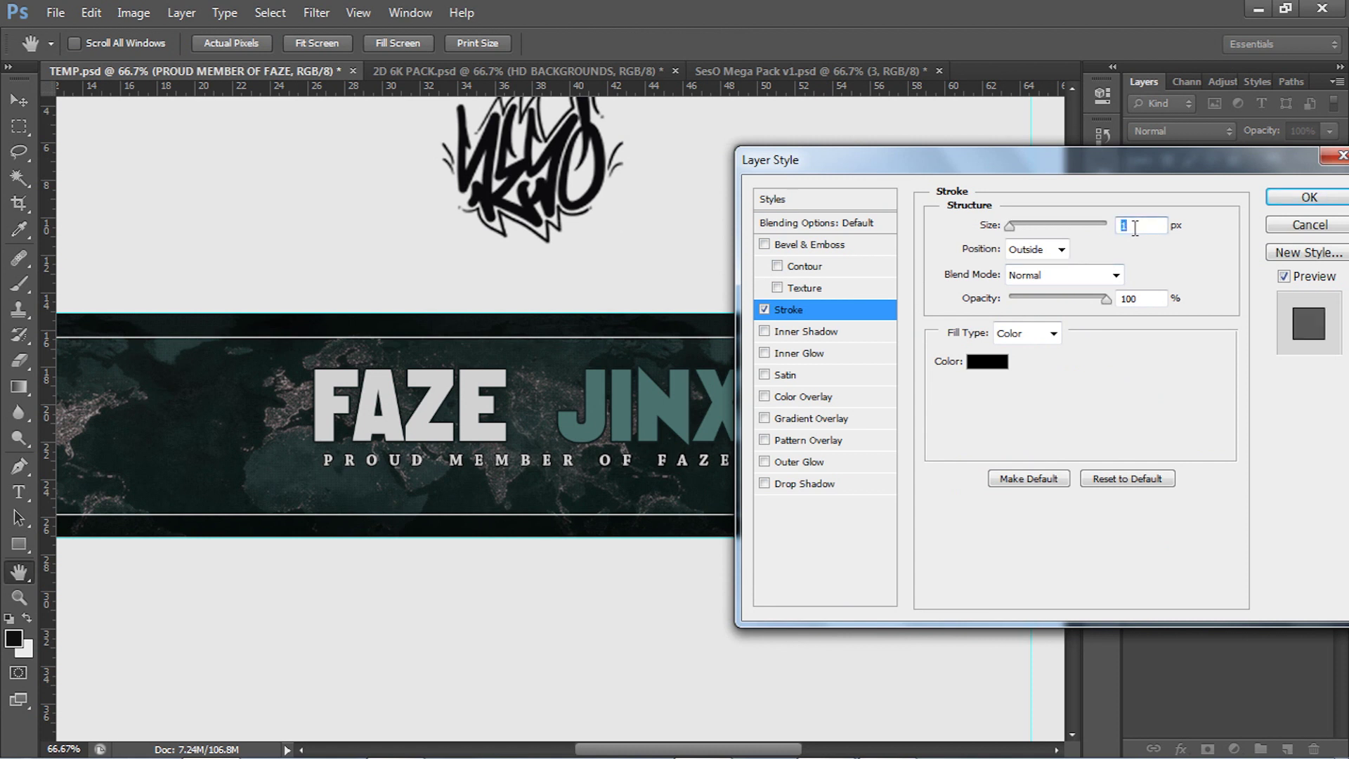
{"action": "left_click", "coordinate": [764, 312]}
{"action": "left_click", "coordinate": [765, 311]}
{"action": "left_click", "coordinate": [1309, 199]}
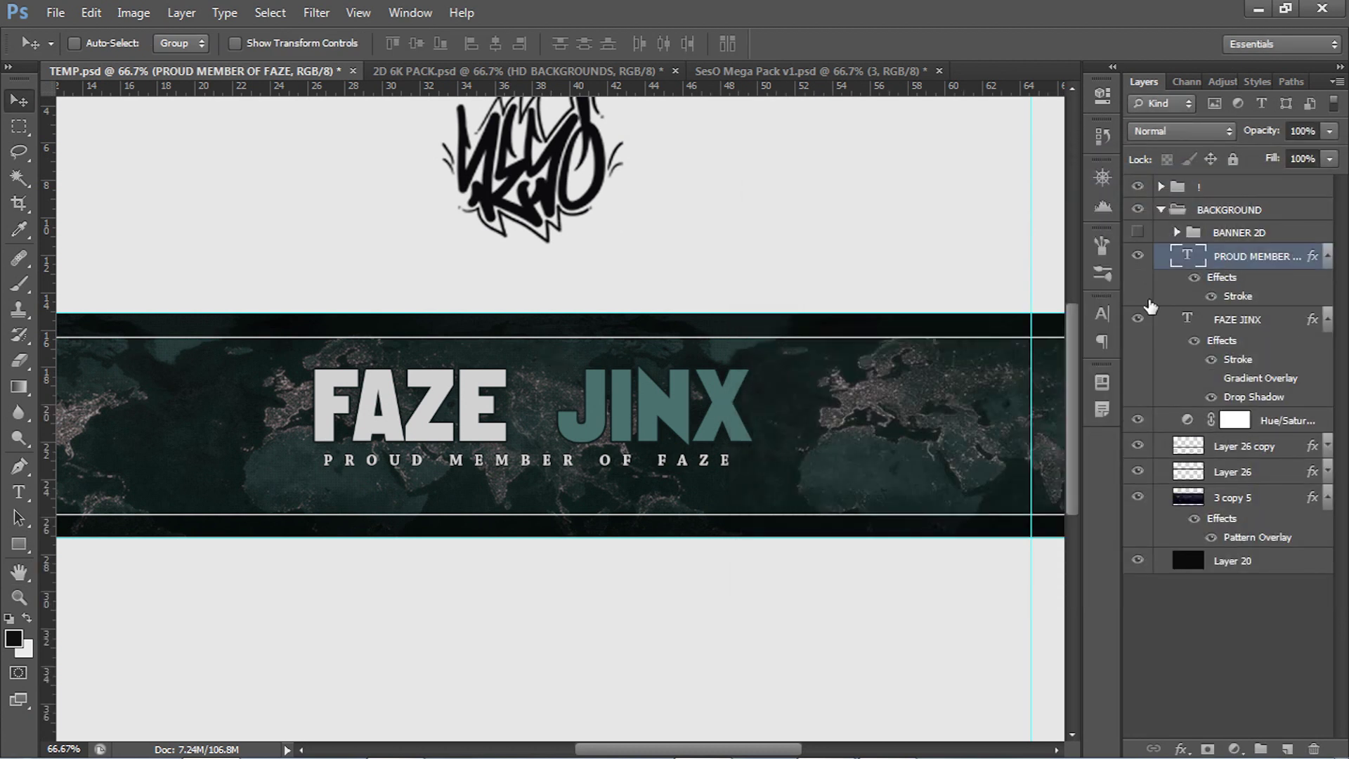
Create a new layer directly above the FAZE JINX title and clip it to the title
{"action": "left_click", "coordinate": [1216, 321]}
{"action": "left_click", "coordinate": [1287, 749]}
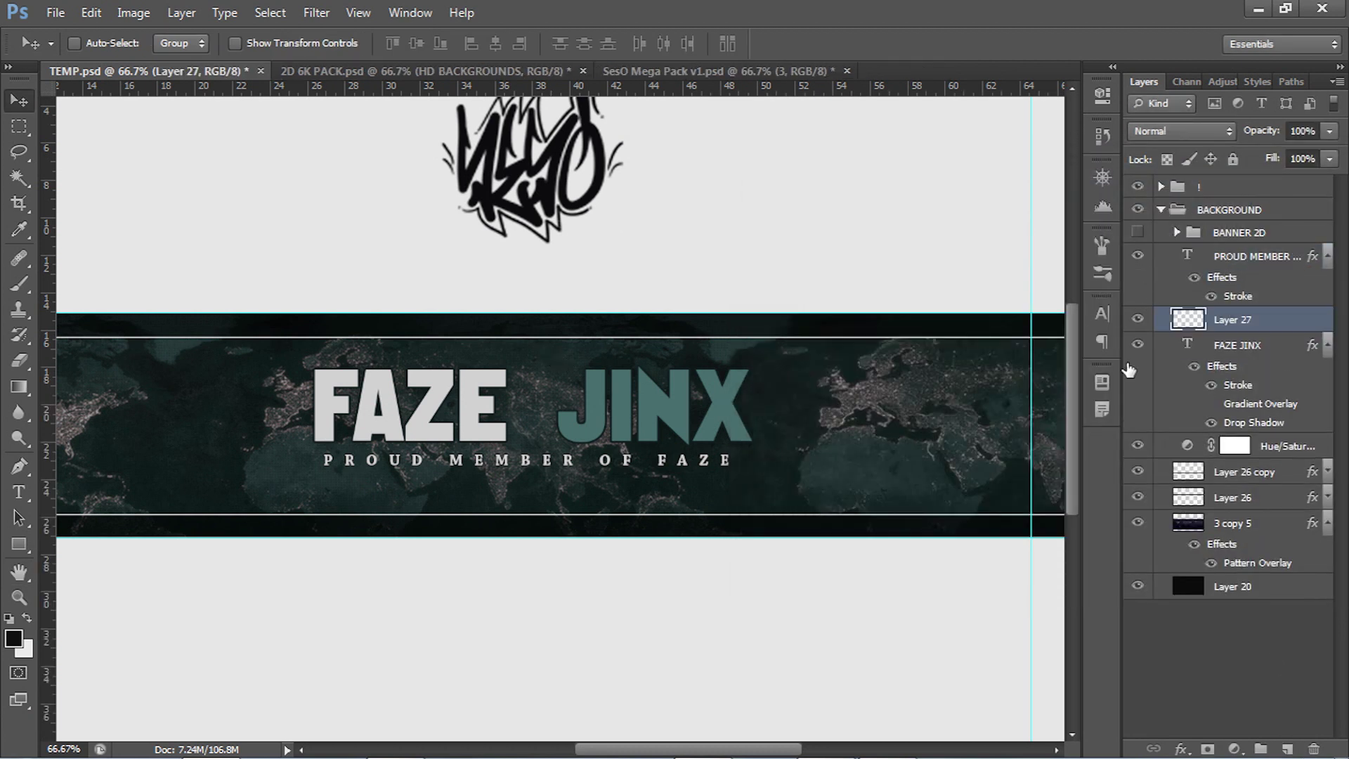
{"action": "right_click", "coordinate": [1304, 321]}
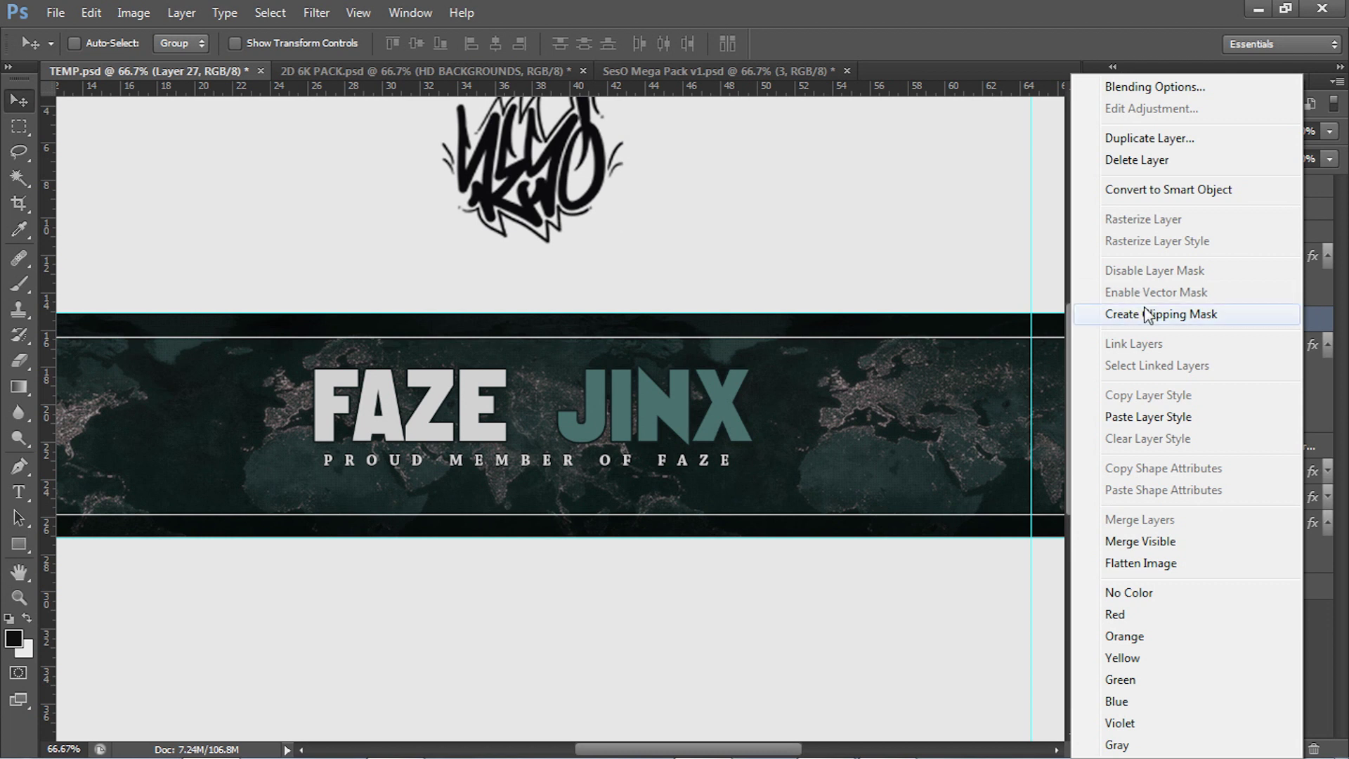
{"action": "left_click", "coordinate": [1152, 314]}
Load the Eraah BEST Brushes set, choose a 525 px grunge brush and paint black texture across the title on the clipped layer
{"action": "key", "text": "b"}
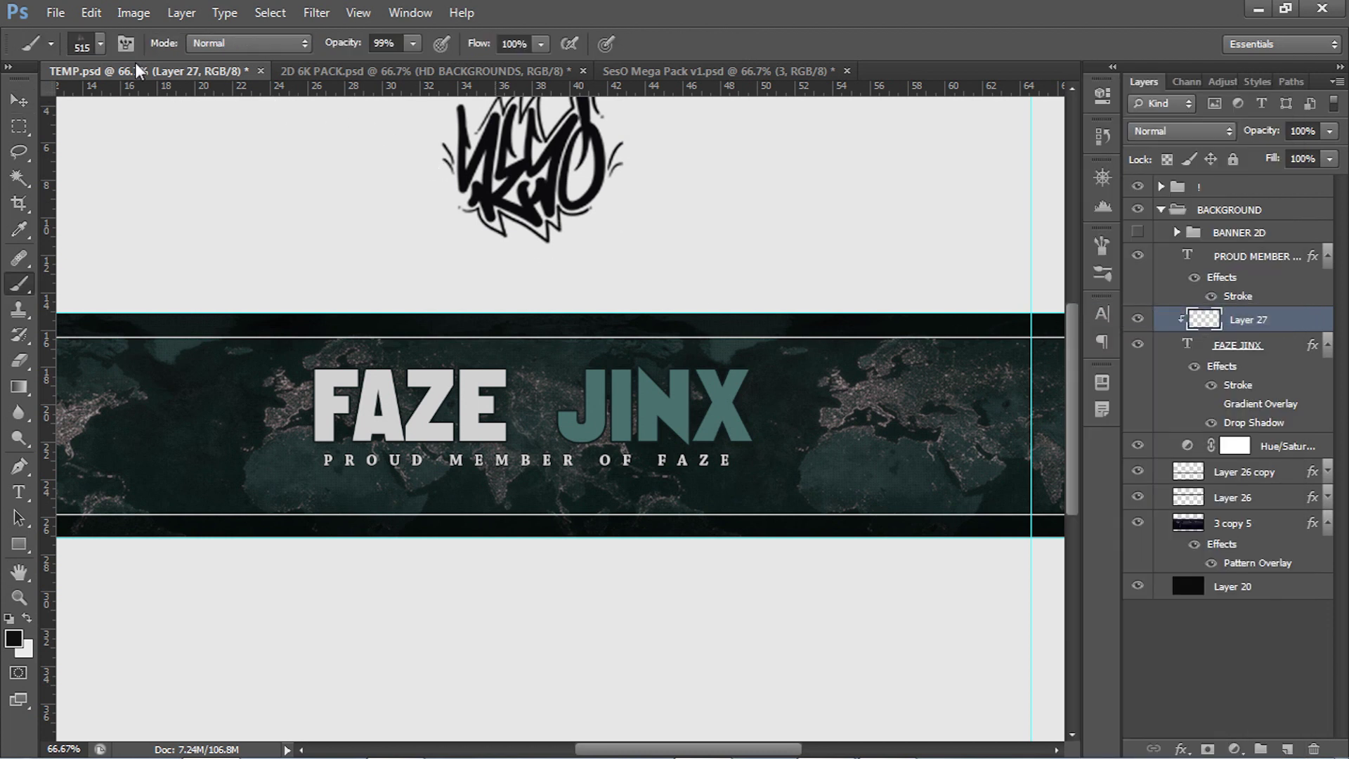
{"action": "left_click", "coordinate": [101, 44]}
{"action": "left_click", "coordinate": [254, 78]}
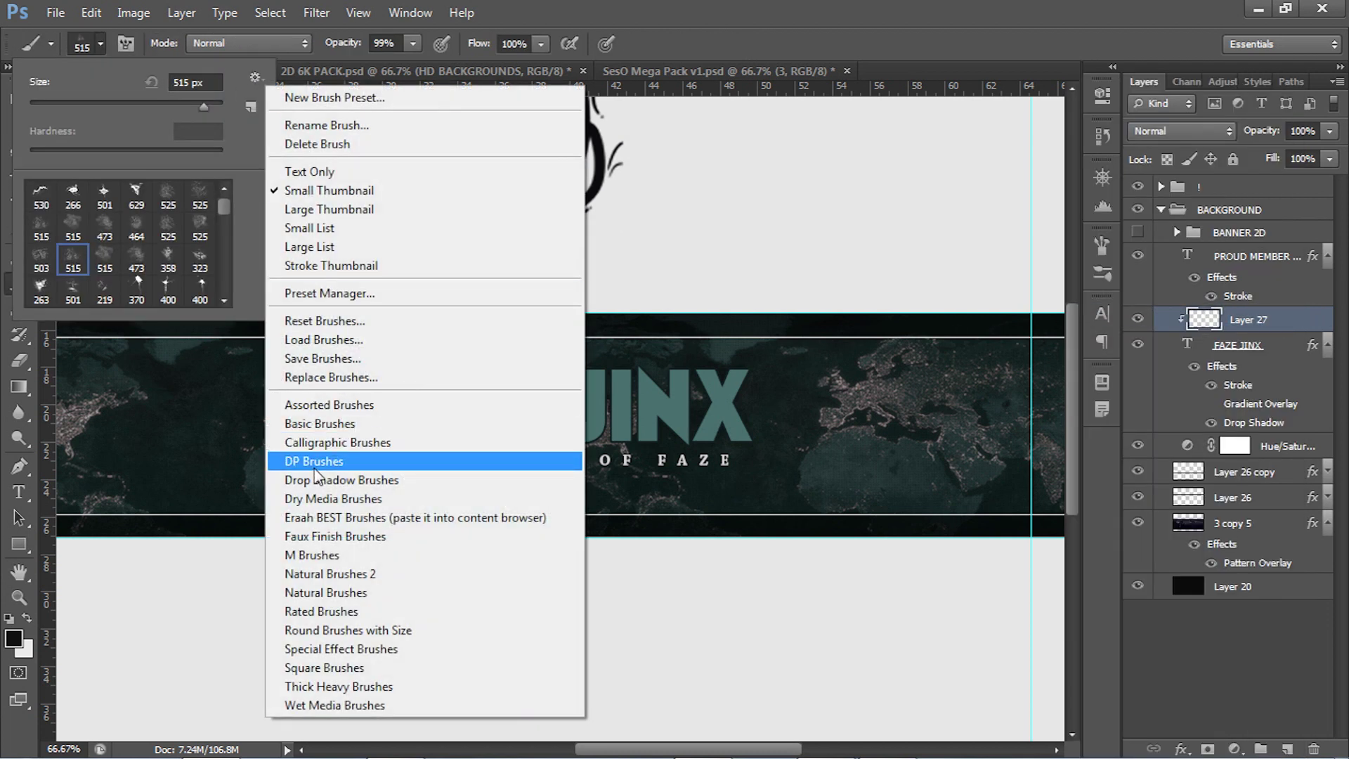
{"action": "left_click", "coordinate": [330, 518]}
{"action": "left_click", "coordinate": [595, 302]}
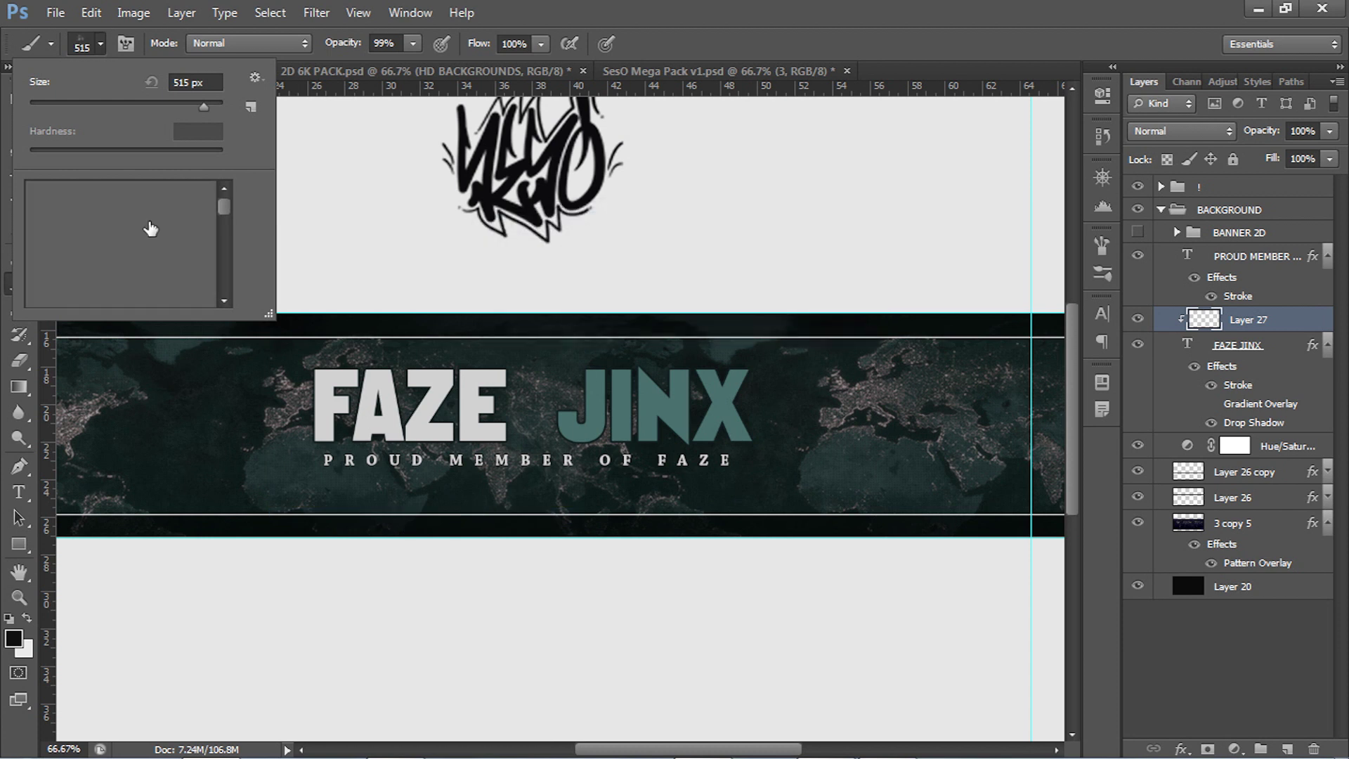
{"action": "left_click", "coordinate": [177, 224]}
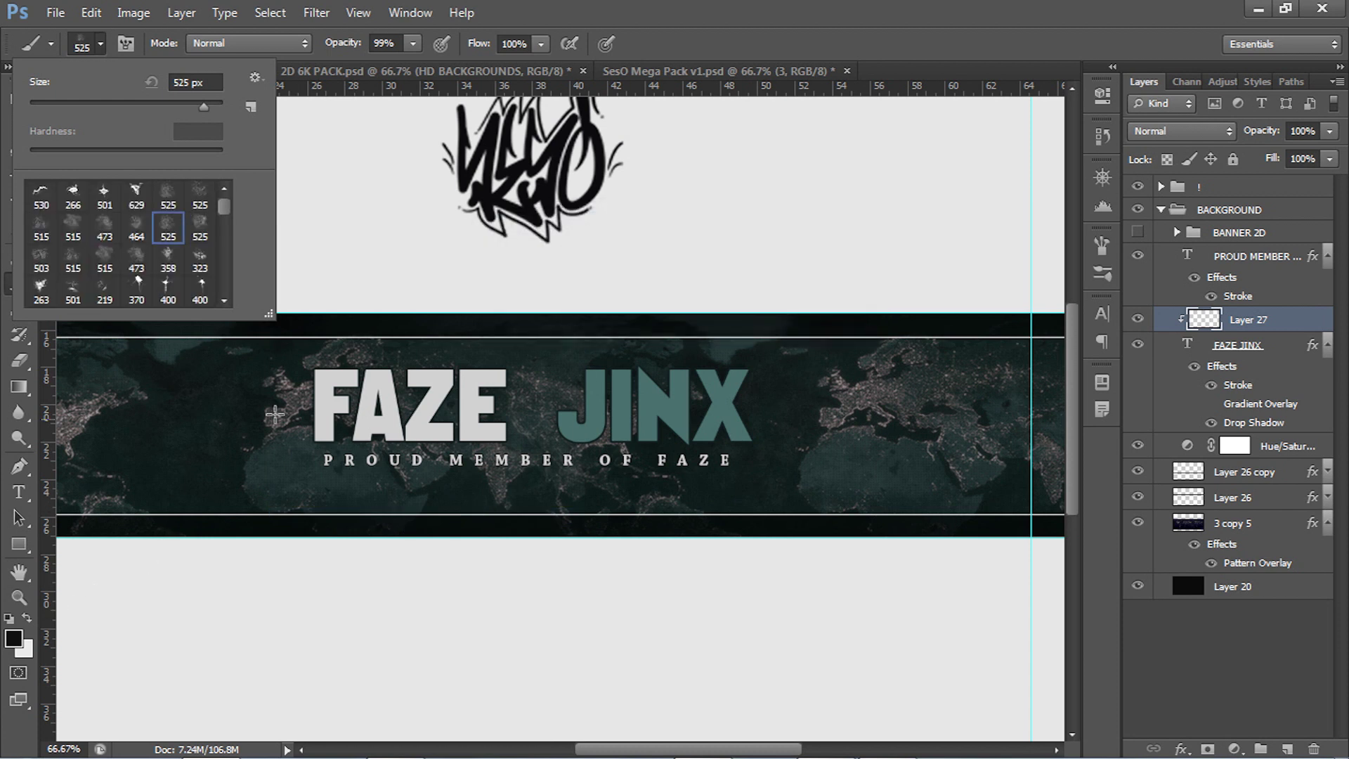
{"action": "left_click", "coordinate": [300, 385]}
{"action": "left_click_drag", "start_coordinate": [456, 363], "coordinate": [773, 336]}
{"action": "left_click", "coordinate": [95, 44]}
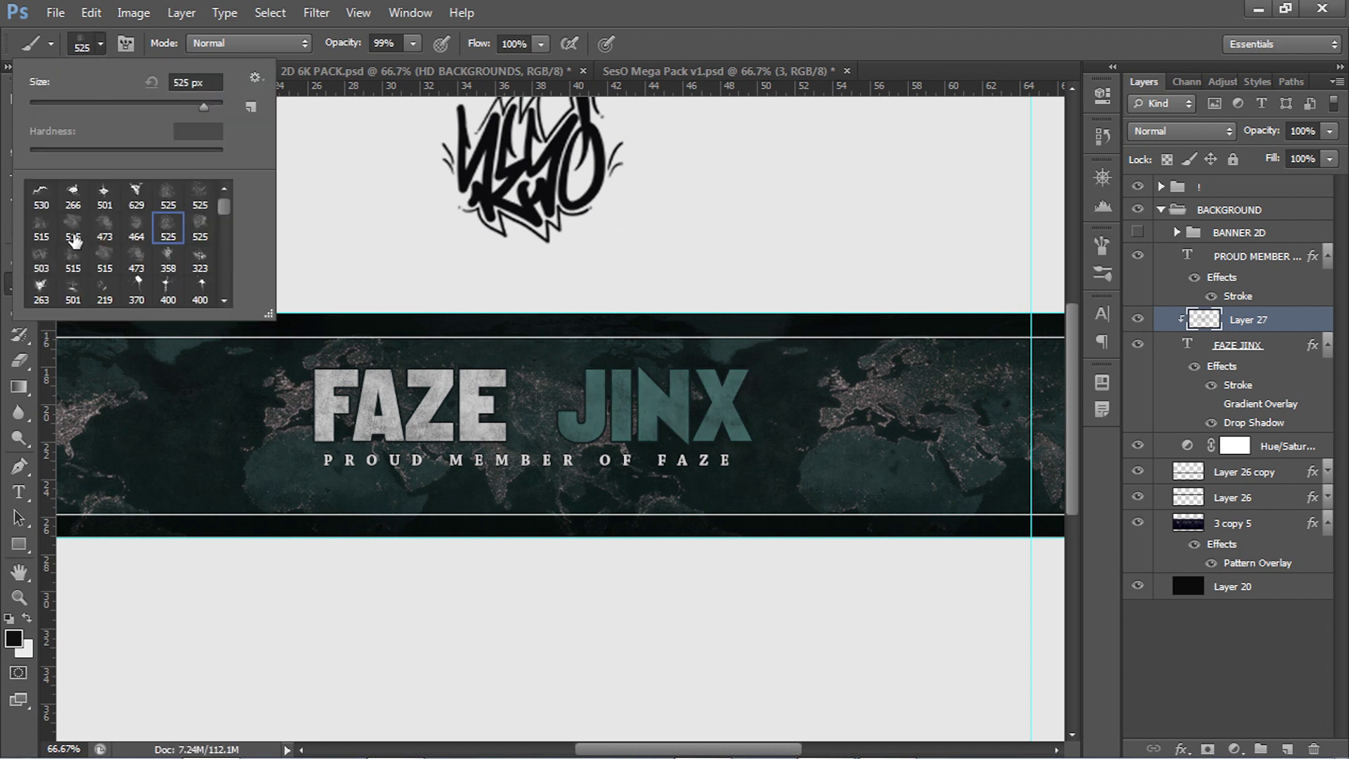
{"action": "key", "text": "Escape"}
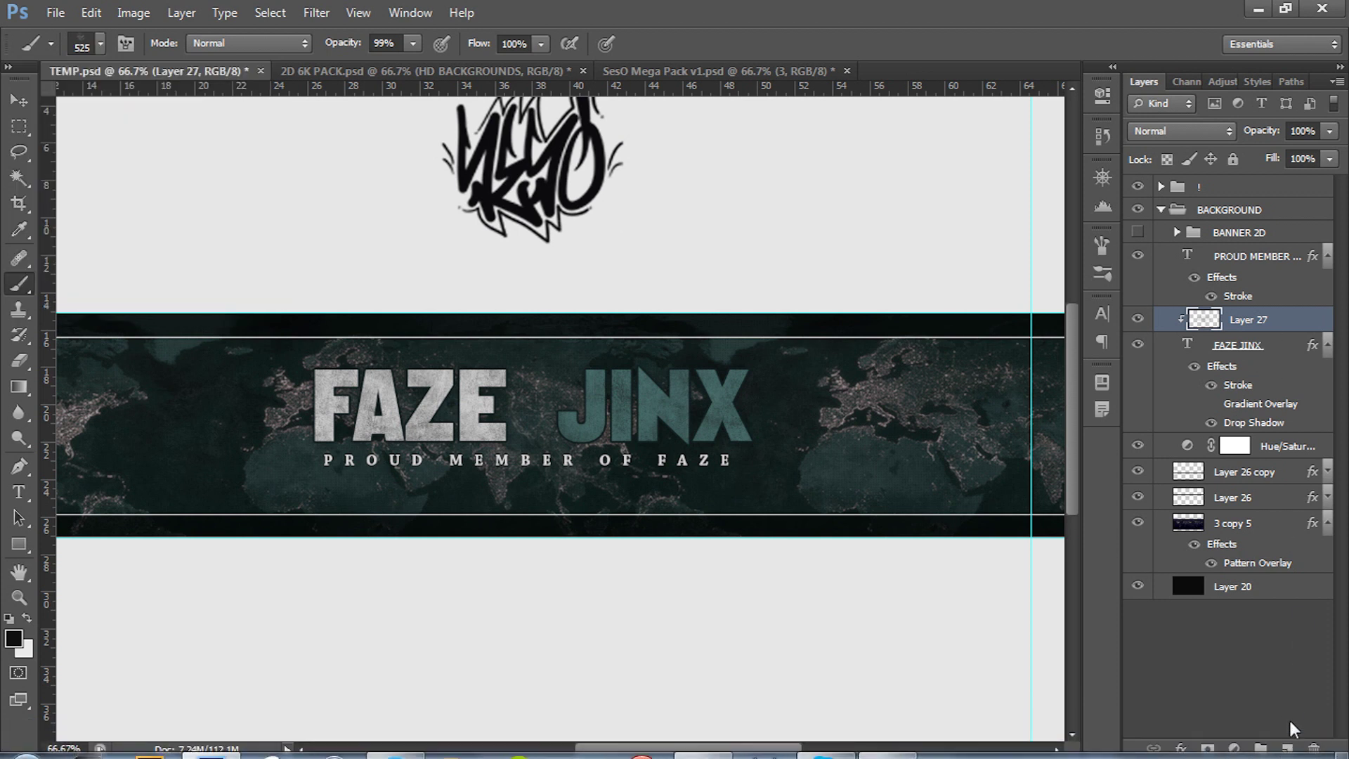
Add a second new layer above the texture layer and clip it to the title
{"action": "left_click", "coordinate": [1288, 749]}
{"action": "right_click", "coordinate": [1275, 325]}
{"action": "left_click", "coordinate": [1152, 315]}
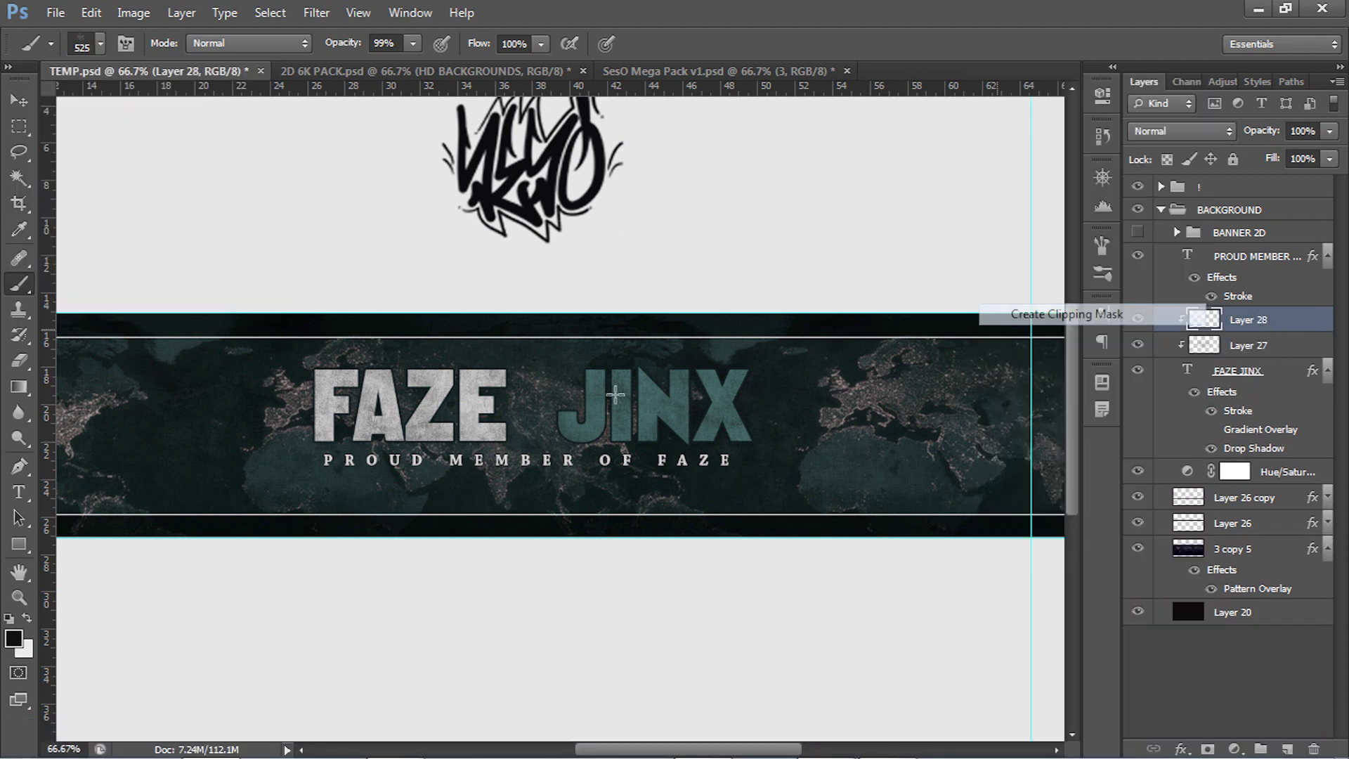
Paint black grunge texture over both title words on the second clipped layer and lower that layer's opacity to 68%
{"action": "left_click", "coordinate": [613, 395]}
{"action": "left_click", "coordinate": [353, 420]}
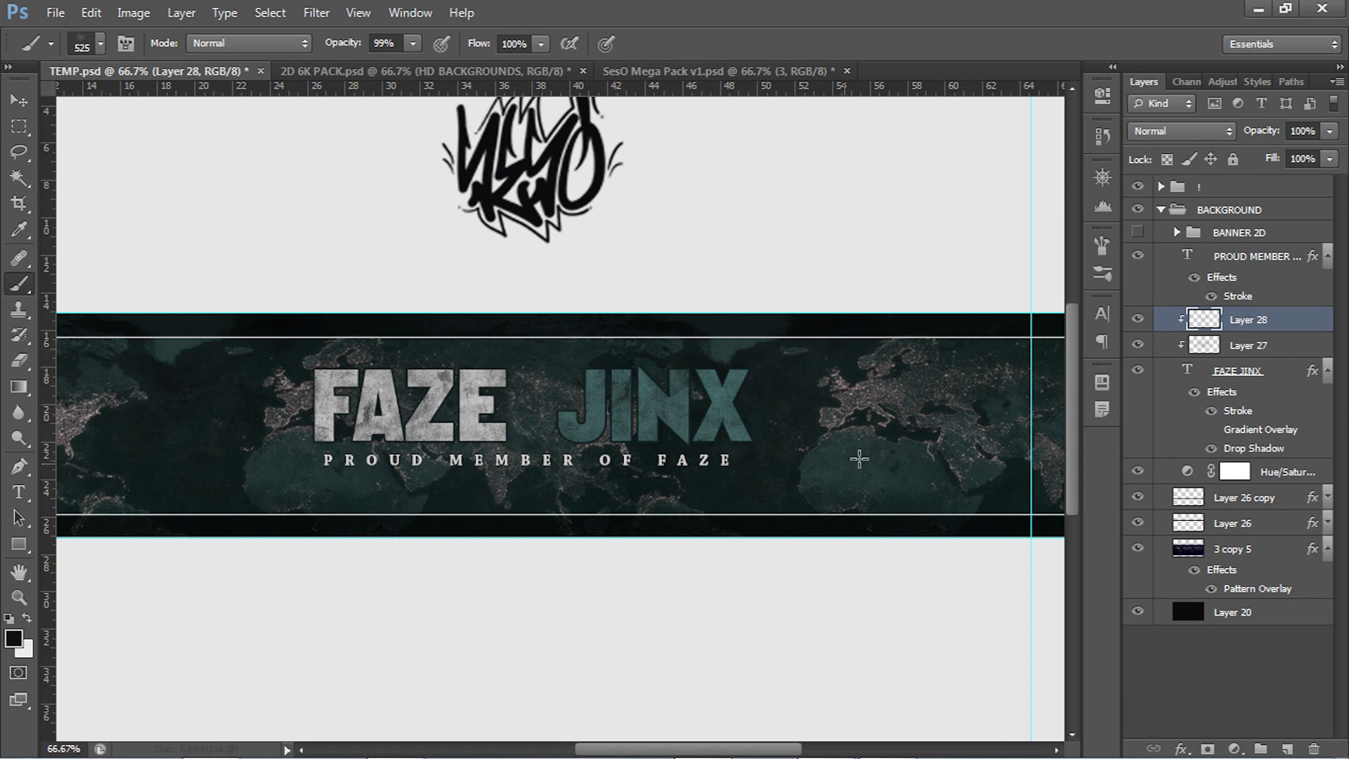
{"action": "key", "text": "v"}
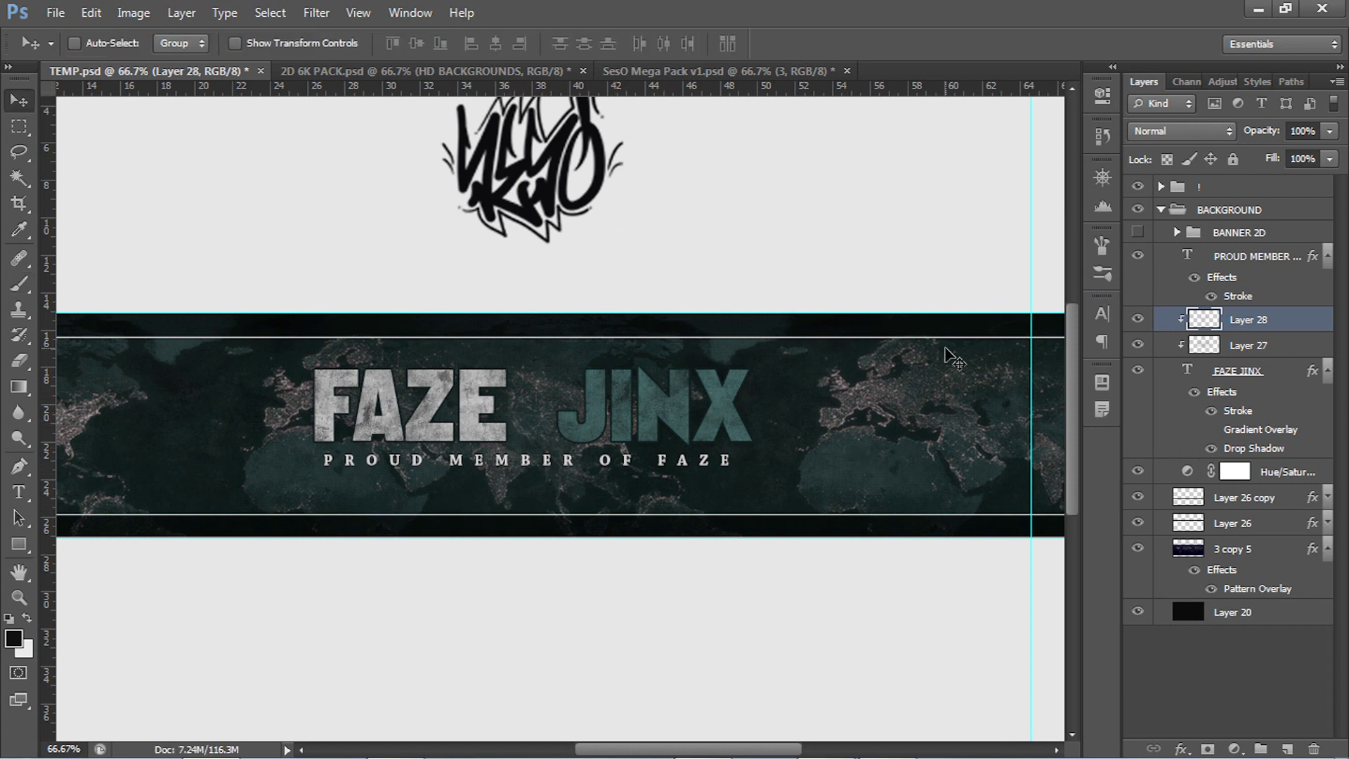
{"action": "left_click_drag", "start_coordinate": [1330, 134], "coordinate": [1297, 150]}
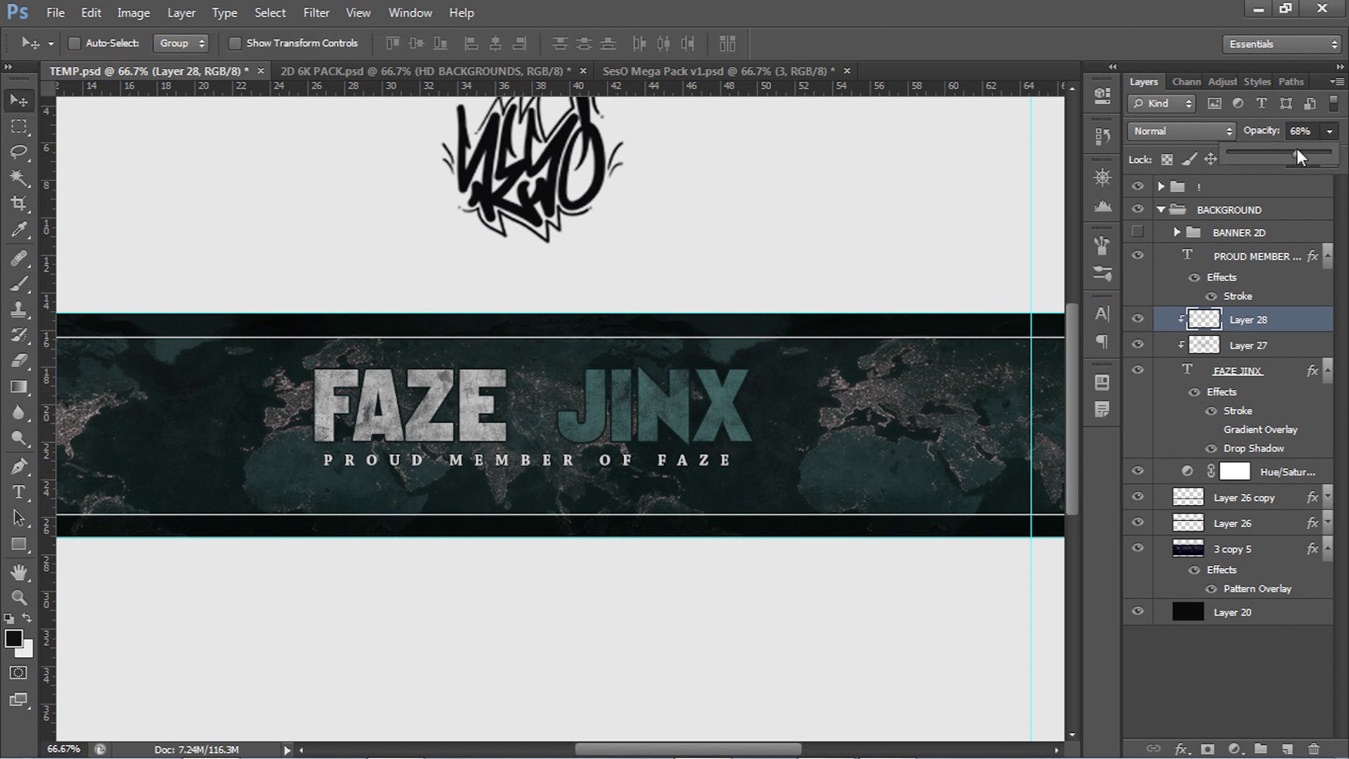
Reduce the fill of the first clipped texture layer, Layer 27, to 56%
{"action": "left_click", "coordinate": [1204, 345]}
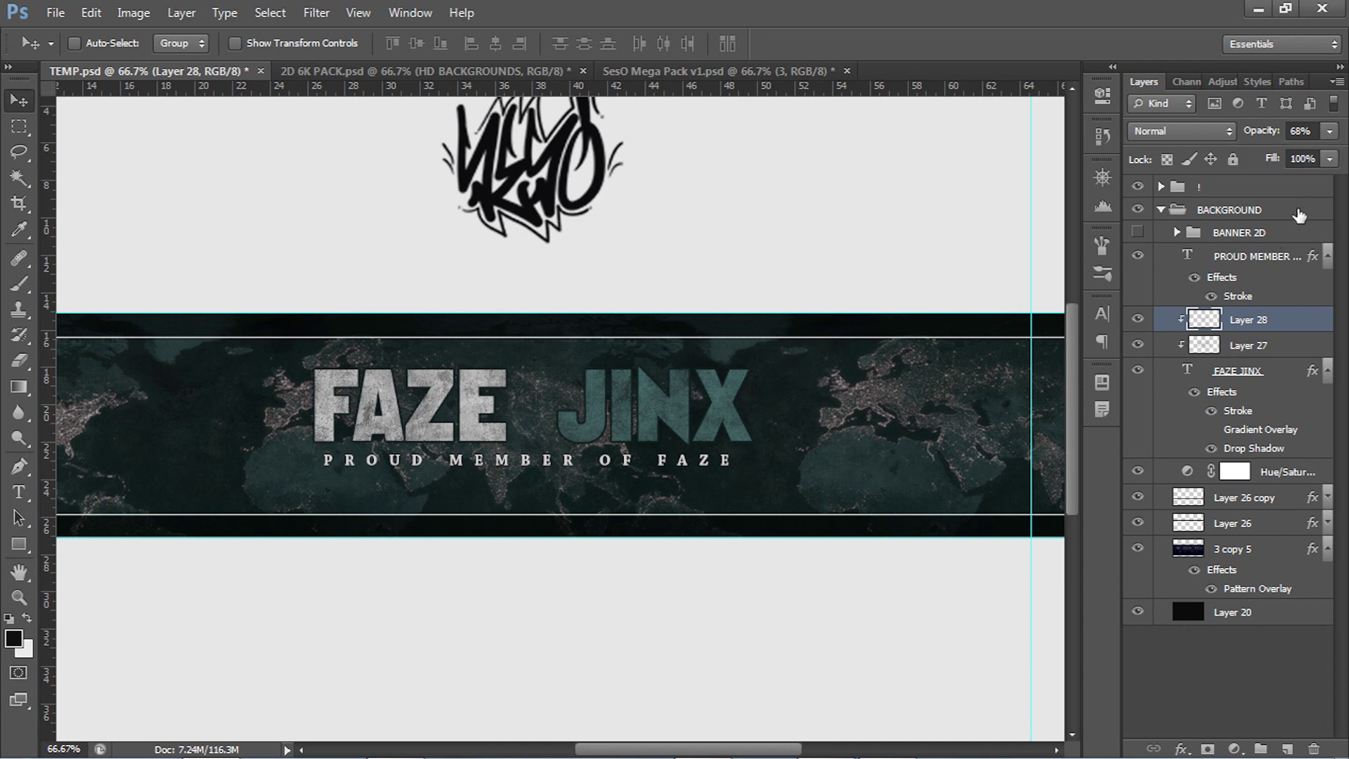
{"action": "left_click", "coordinate": [1238, 345]}
{"action": "left_click", "coordinate": [1329, 159]}
{"action": "left_click_drag", "start_coordinate": [1276, 180], "coordinate": [1288, 180]}
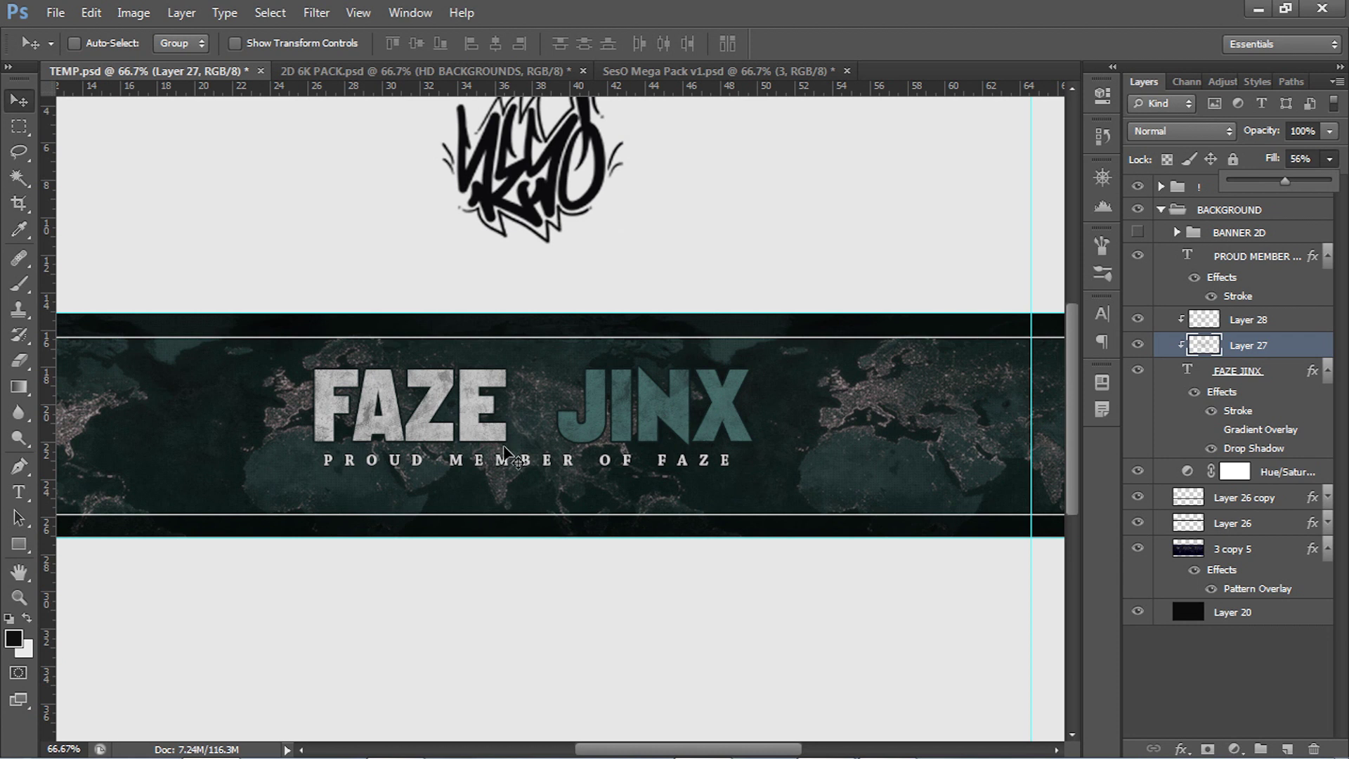
Compare the current banner with the finished BANNER 2D reference group by toggling its visibility, leaving the group hidden
{"action": "left_click", "coordinate": [1138, 233]}
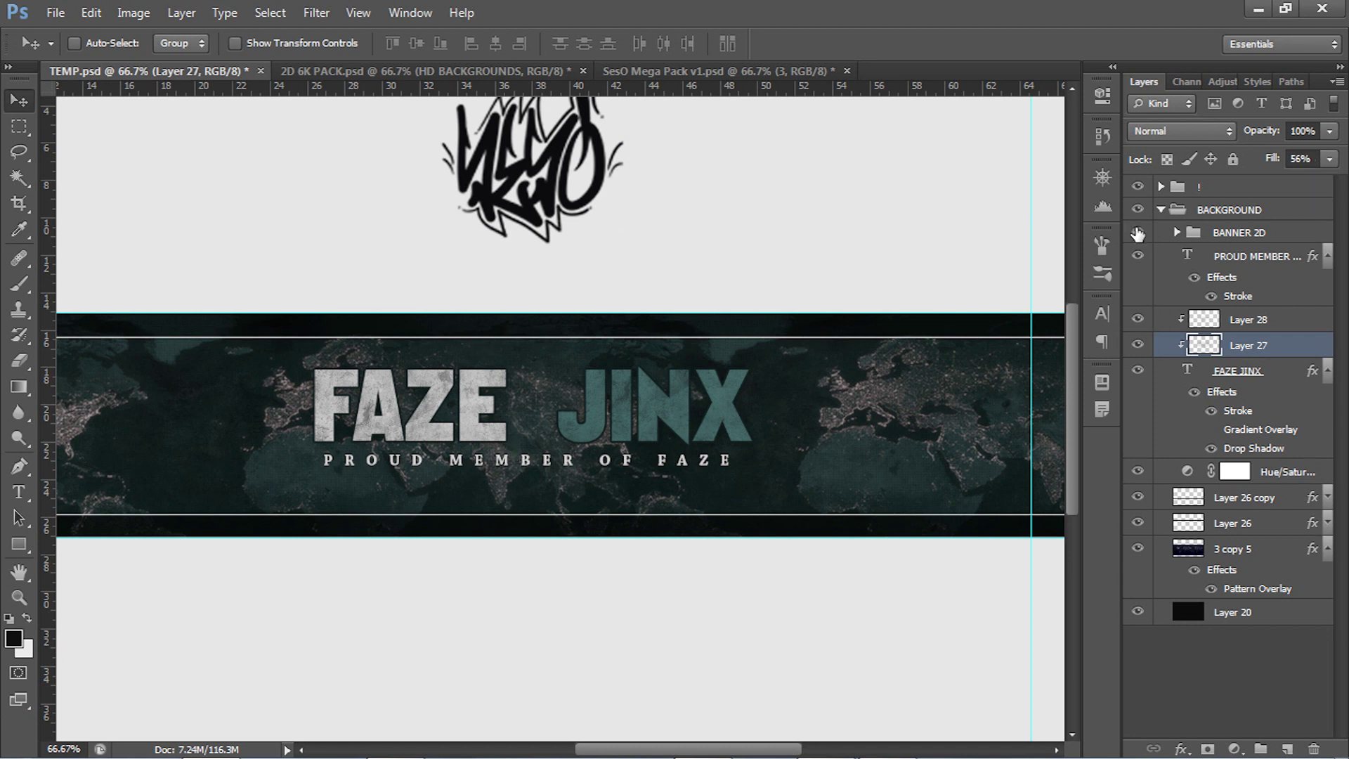
{"action": "left_click", "coordinate": [1138, 232]}
{"action": "left_click", "coordinate": [1138, 233]}
{"action": "left_click", "coordinate": [1137, 233]}
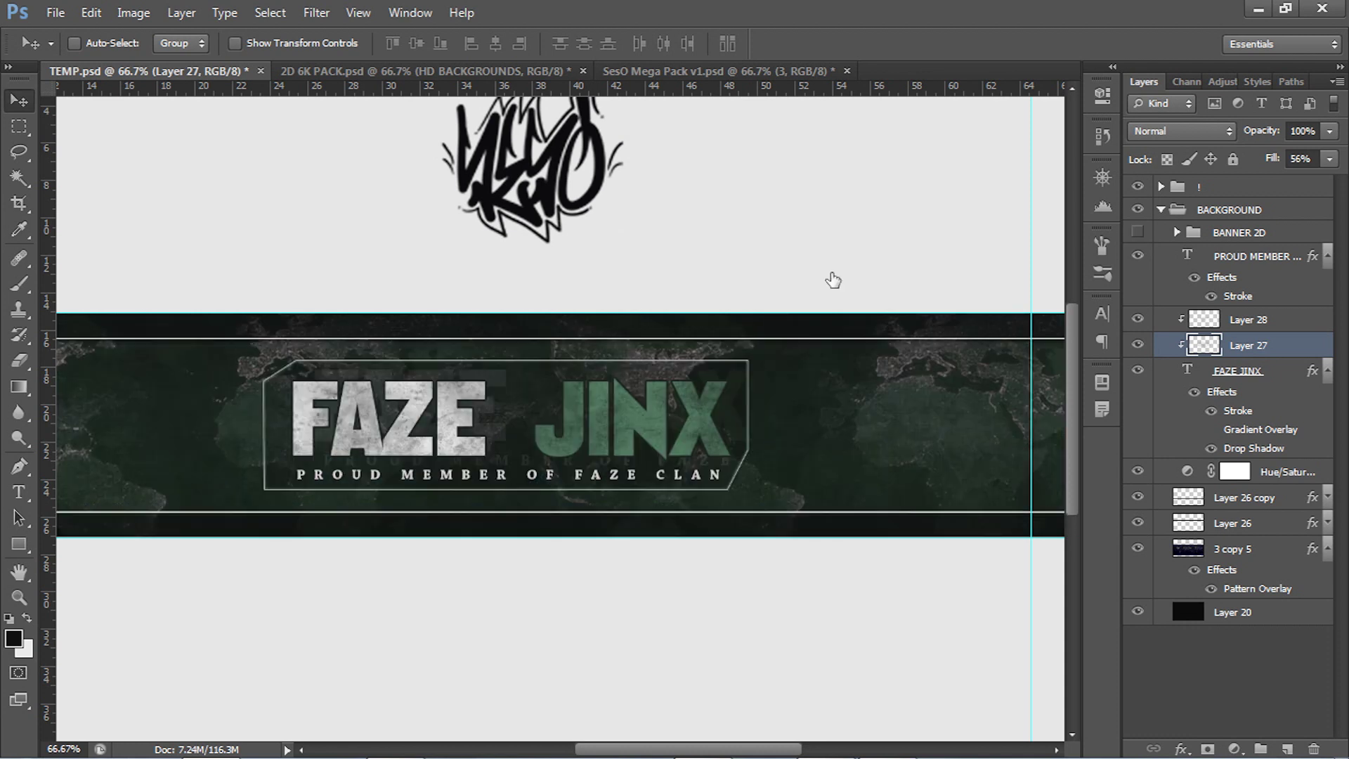
{"action": "left_click", "coordinate": [1137, 232]}
{"action": "left_click", "coordinate": [1137, 232]}
{"action": "left_click", "coordinate": [1139, 233]}
Create a new layer directly above the Hue/Saturation adjustment layer, below the FAZE JINX title
{"action": "left_click", "coordinate": [1271, 494]}
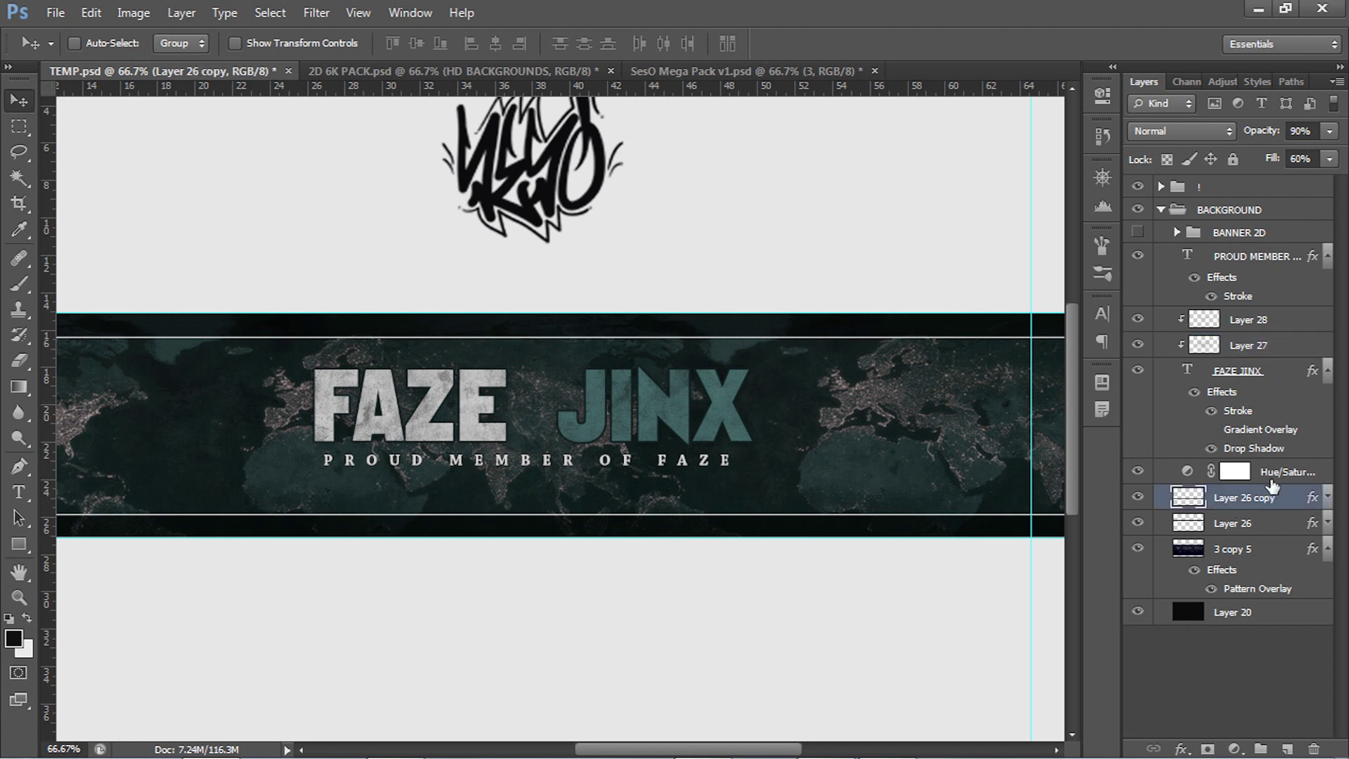
{"action": "left_click", "coordinate": [1201, 478]}
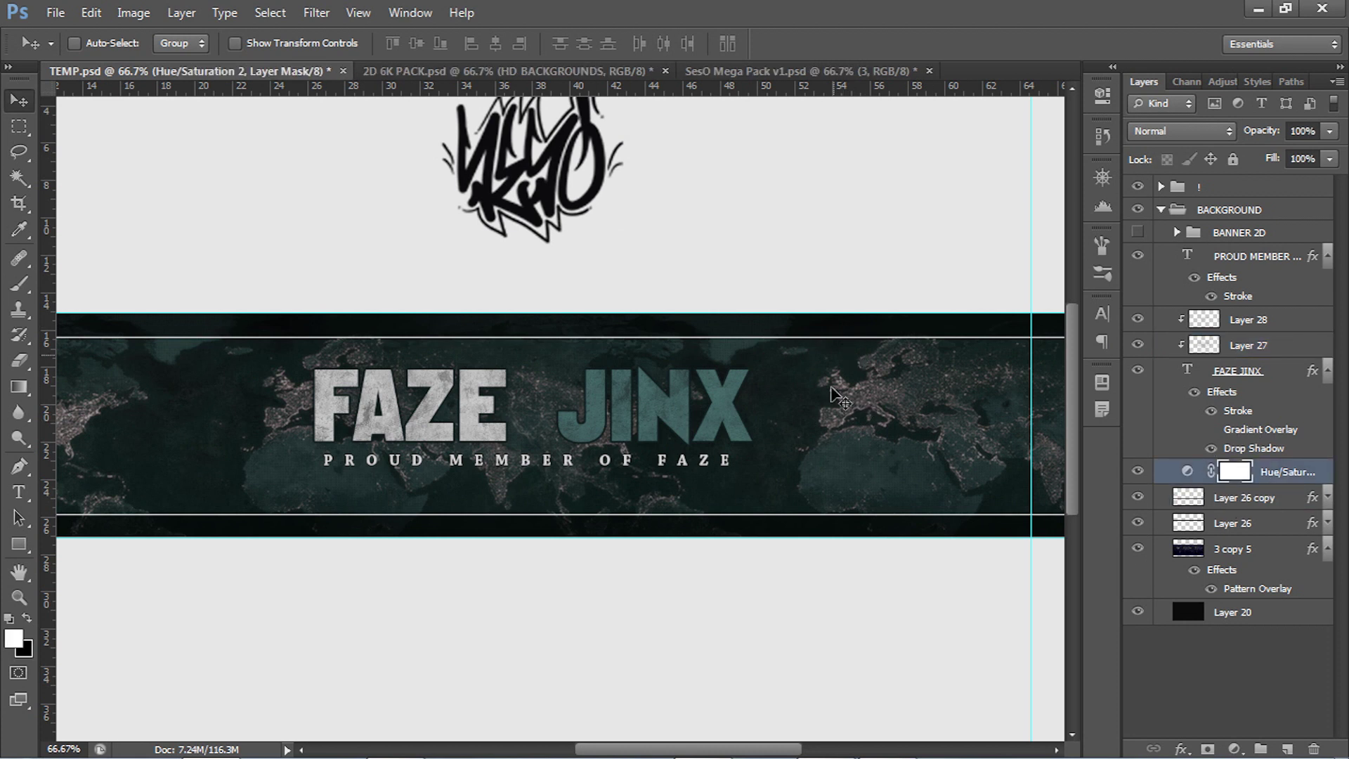
{"action": "left_click", "coordinate": [1287, 749]}
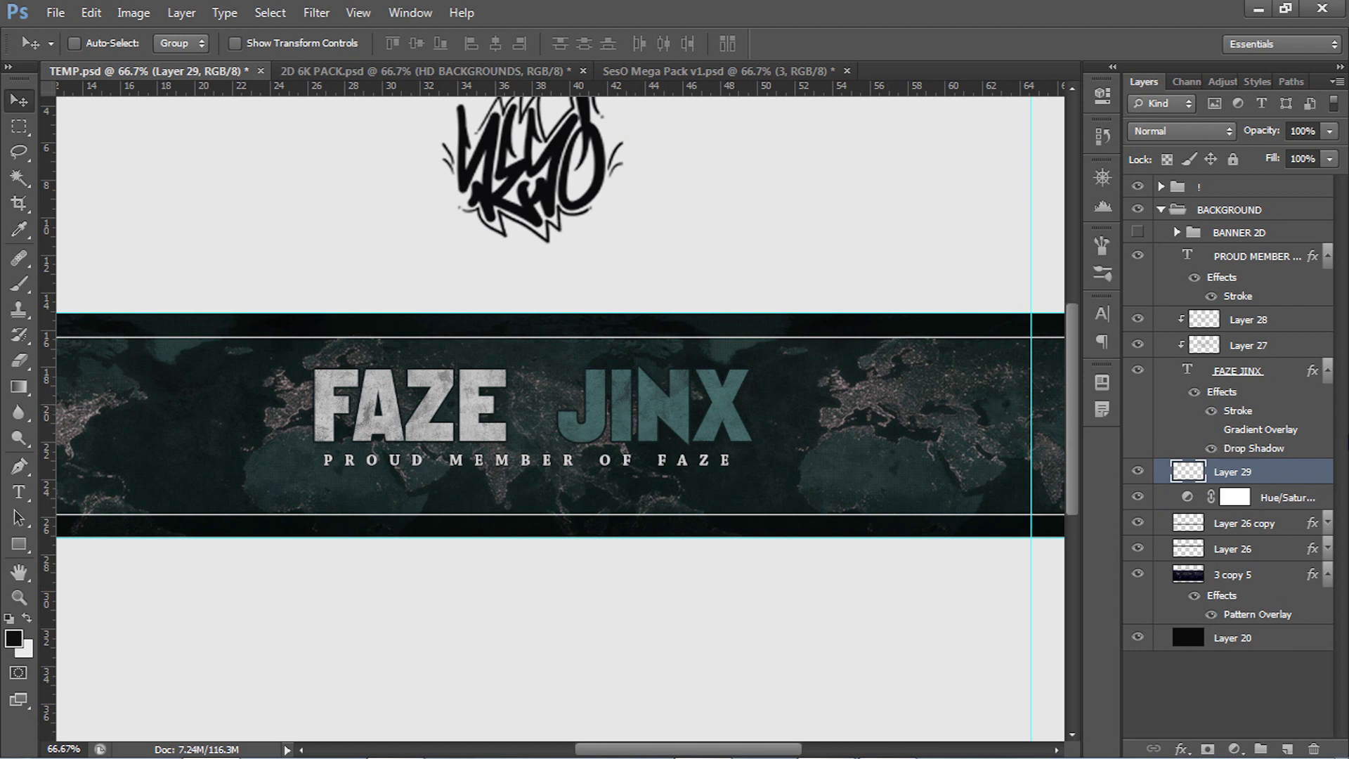
Draw a closed Pen path framing the title and tagline, with the upper-left and lower-right corners cut diagonally
{"action": "key", "text": "p"}
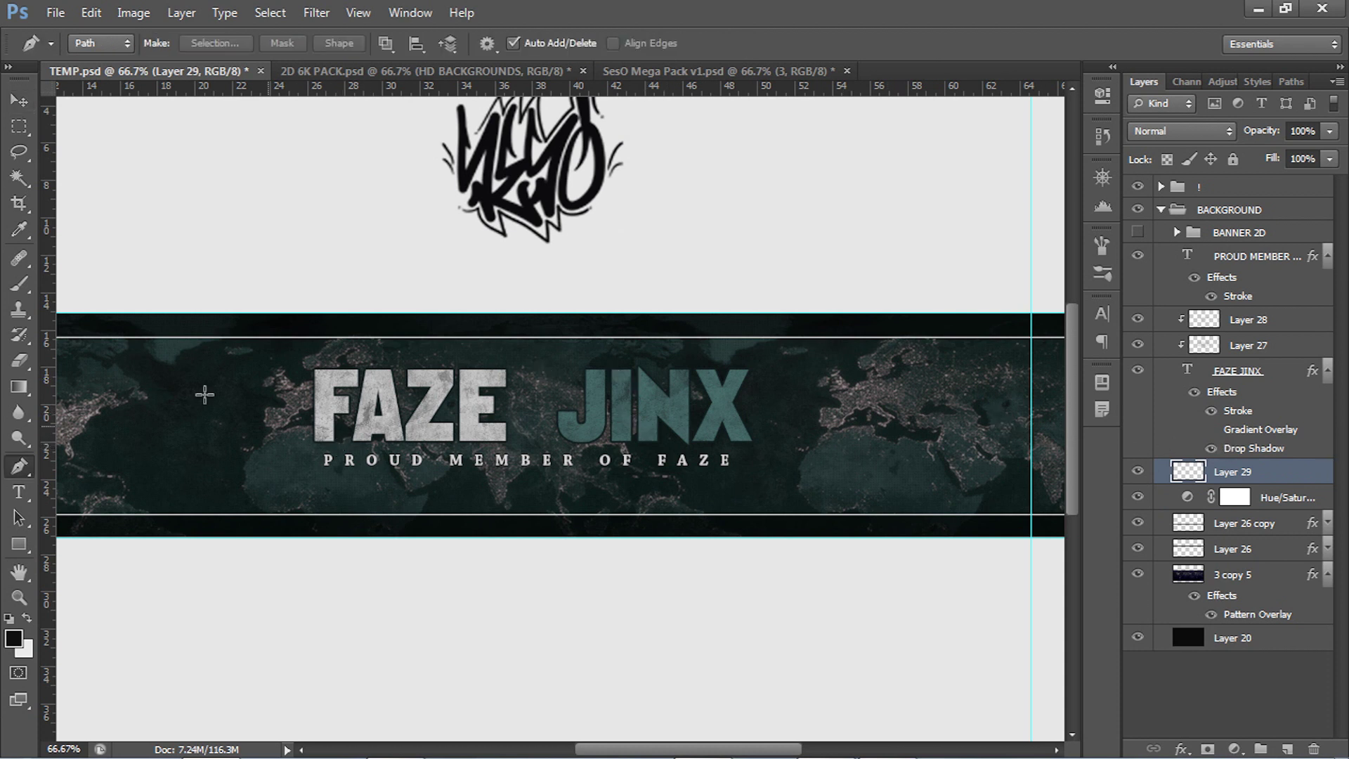
{"action": "left_click", "coordinate": [33, 121]}
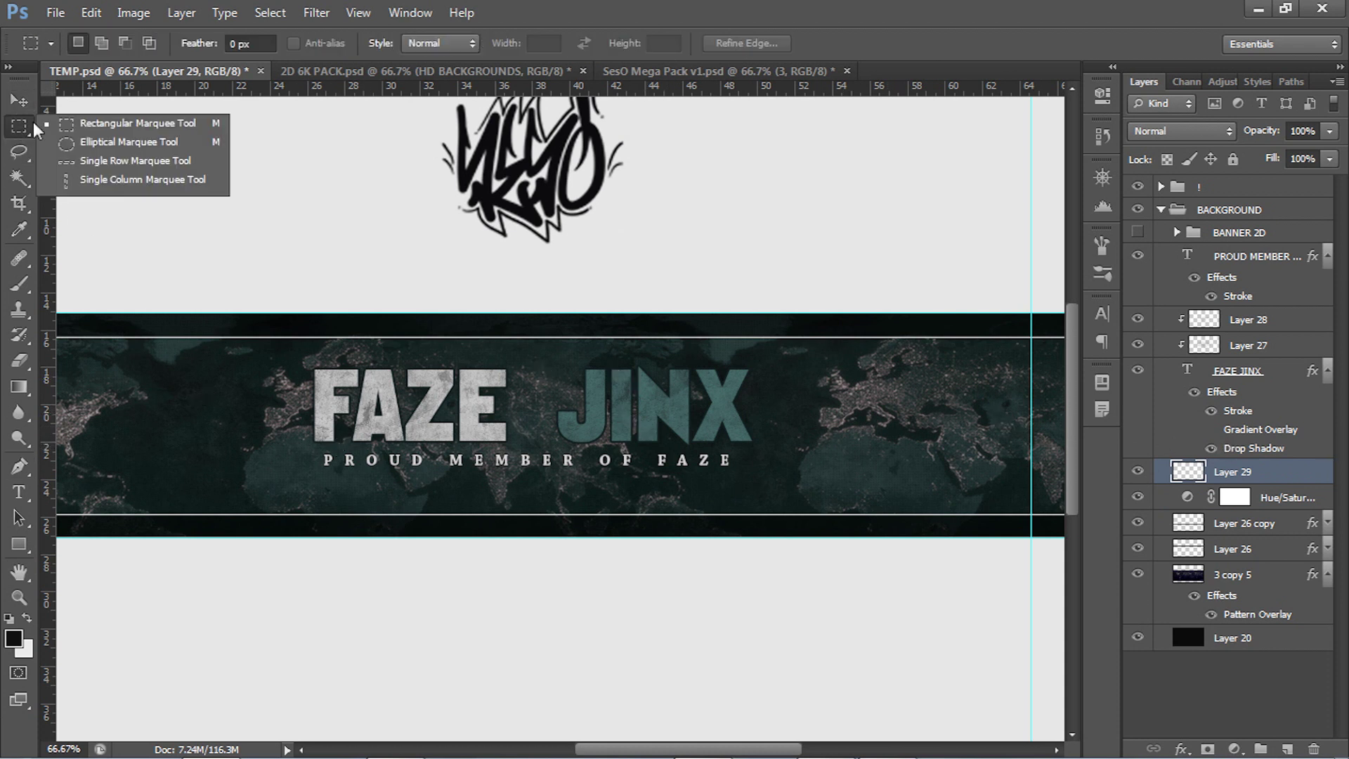
{"action": "left_click", "coordinate": [104, 124]}
{"action": "key", "text": "p"}
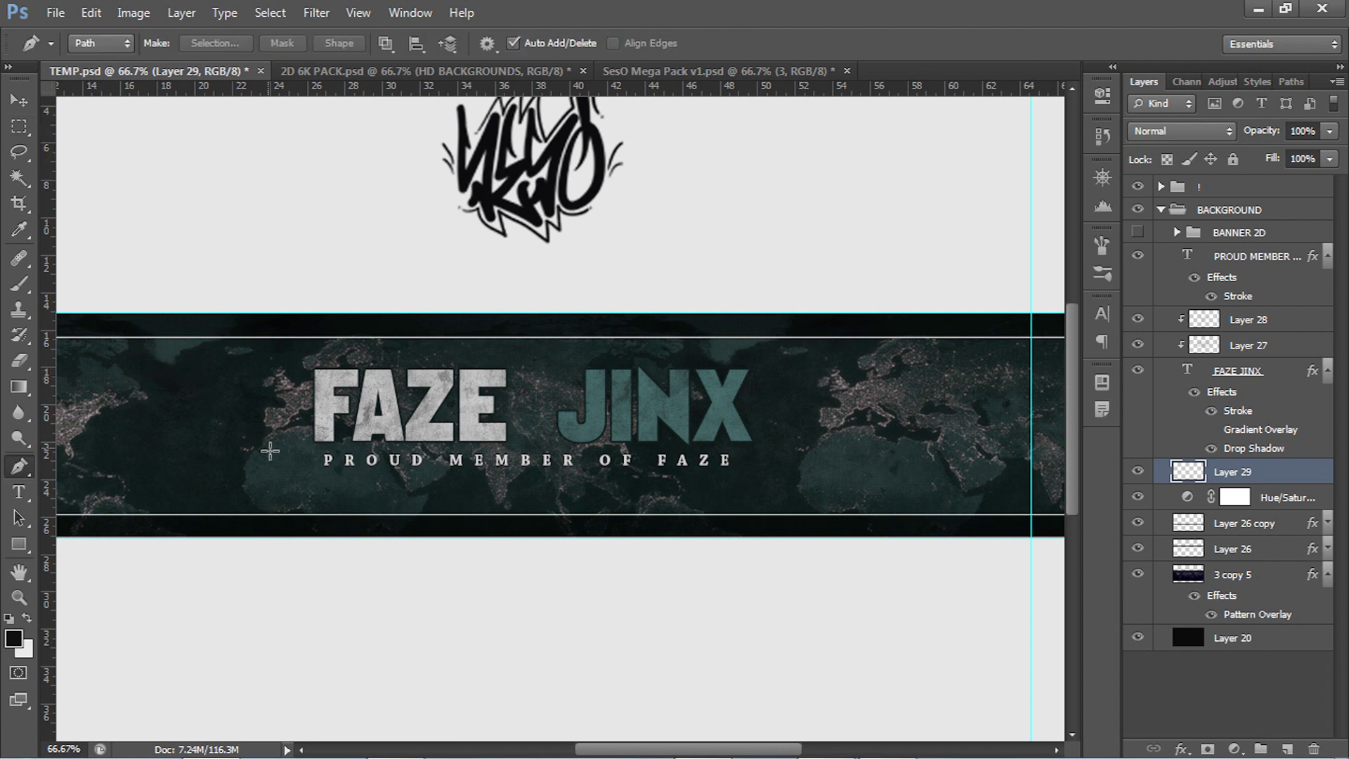
{"action": "left_click", "coordinate": [287, 467]}
{"action": "left_click", "coordinate": [287, 366]}
{"action": "left_click", "coordinate": [314, 350]}
{"action": "left_click", "coordinate": [762, 351]}
{"action": "left_click", "coordinate": [762, 443]}
{"action": "left_click", "coordinate": [740, 476]}
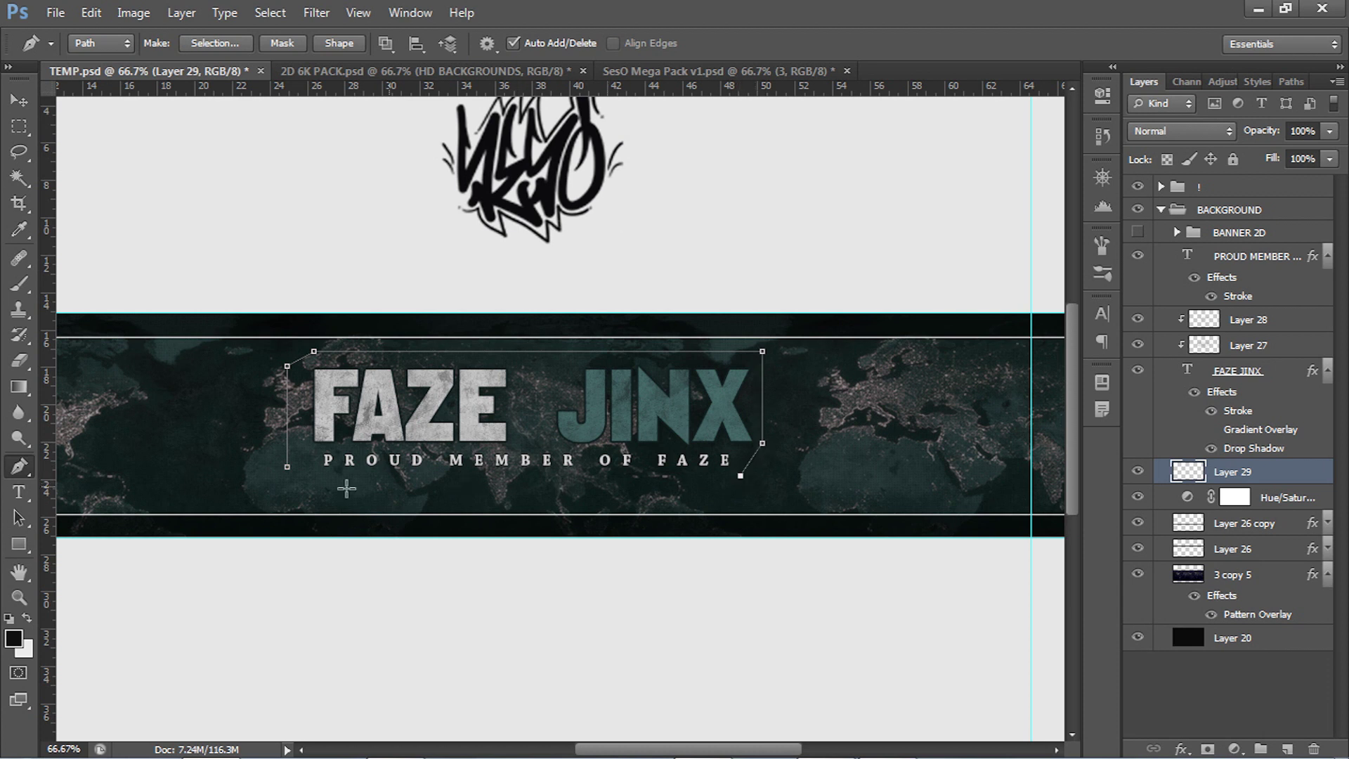
{"action": "left_click", "coordinate": [287, 468]}
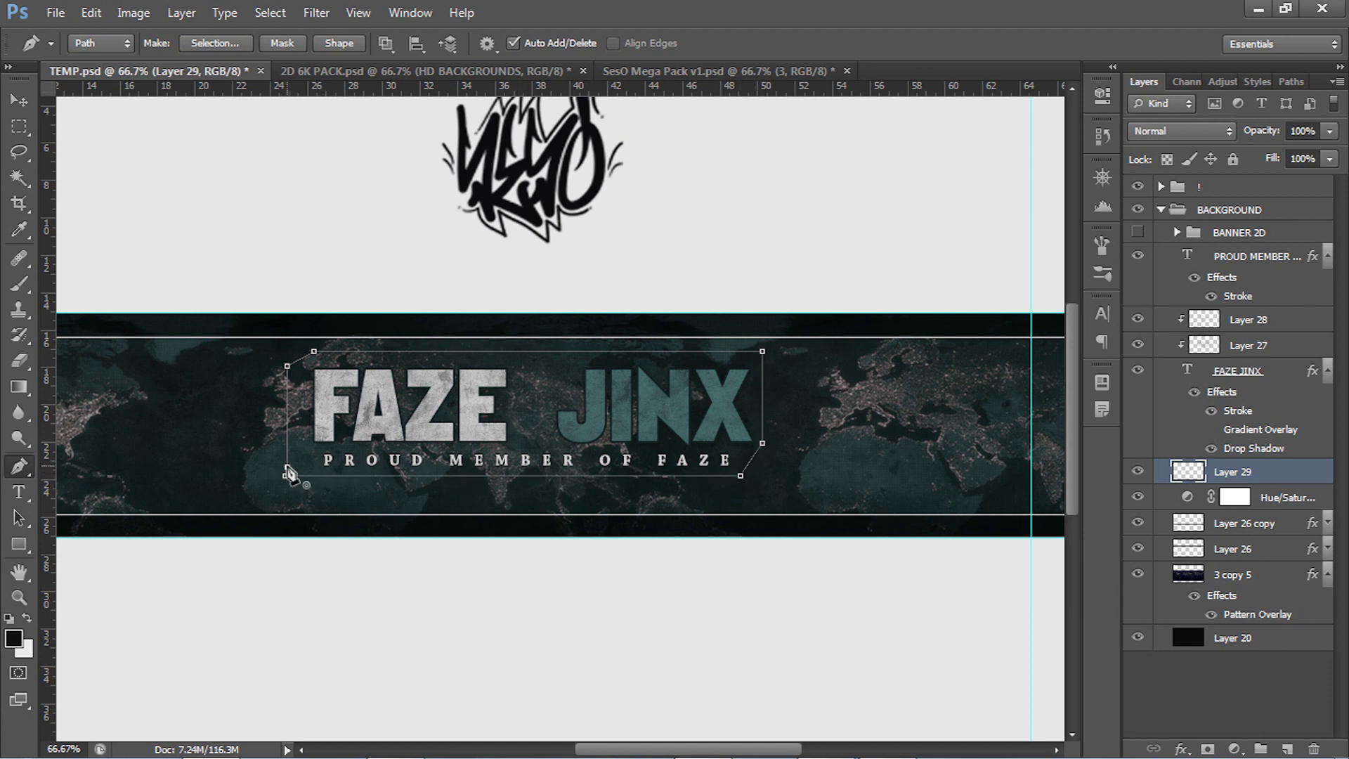
{"action": "left_click_drag", "start_coordinate": [288, 468], "coordinate": [286, 477]}
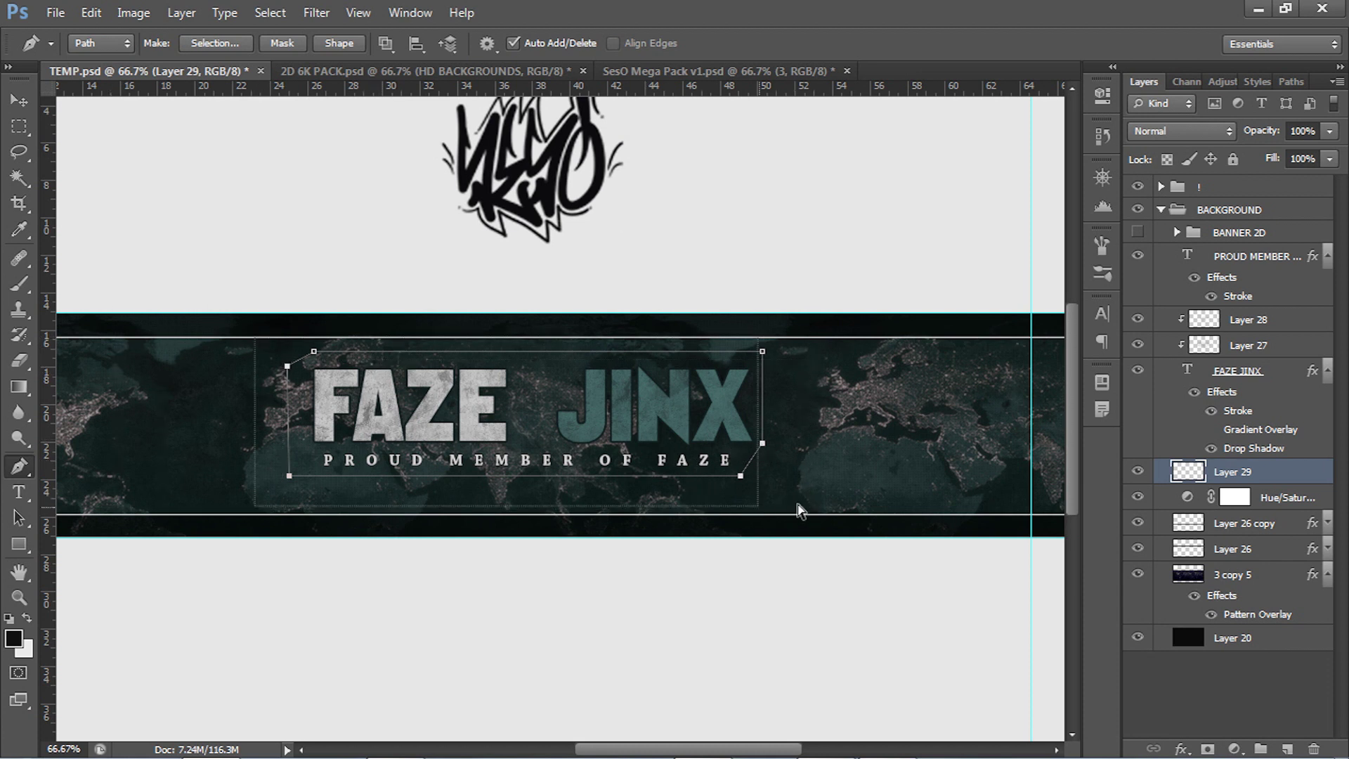
Fill the frame path with near-black #0a0a0a at 100% opacity on the new layer and delete the path
{"action": "right_click", "coordinate": [831, 457]}
{"action": "left_click", "coordinate": [880, 169]}
{"action": "left_click", "coordinate": [641, 192]}
{"action": "left_click", "coordinate": [647, 202]}
{"action": "type", "text": "0"}
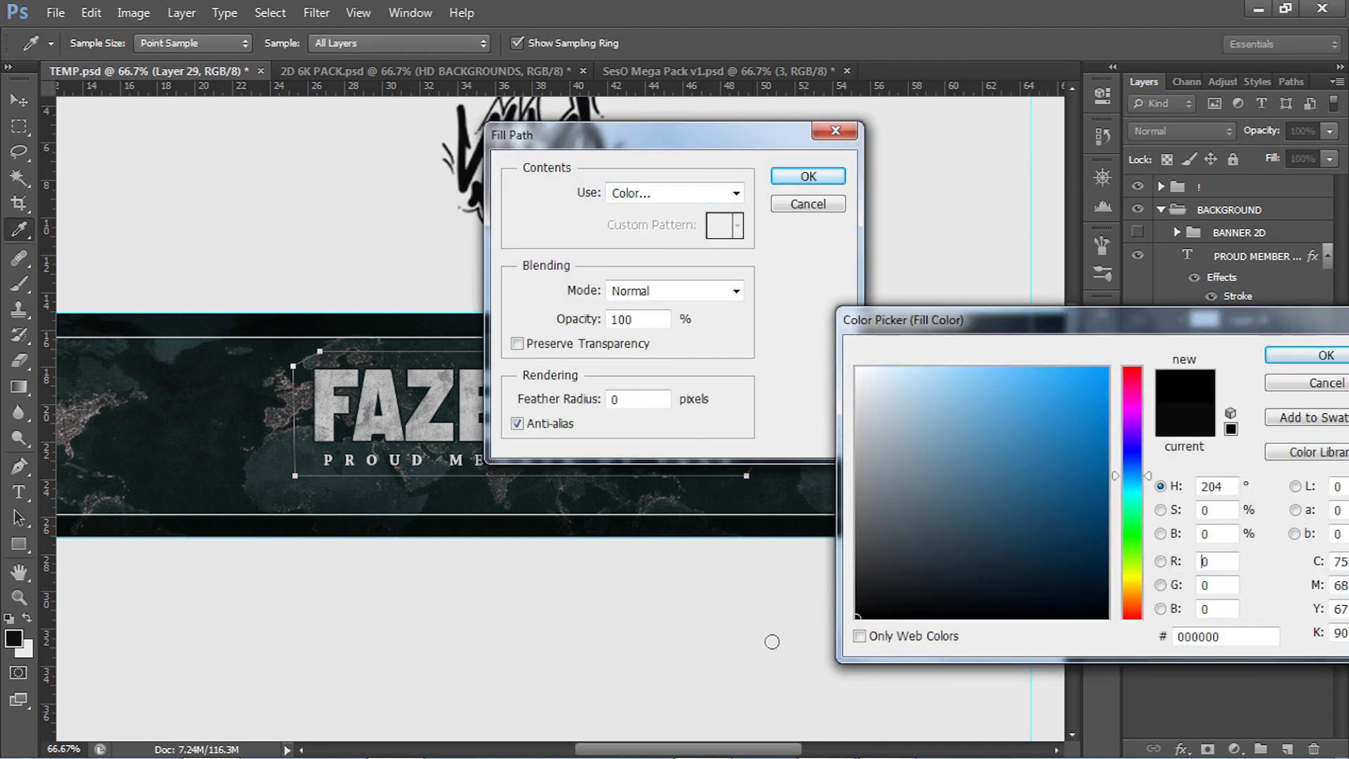
{"action": "left_click", "coordinate": [857, 609]}
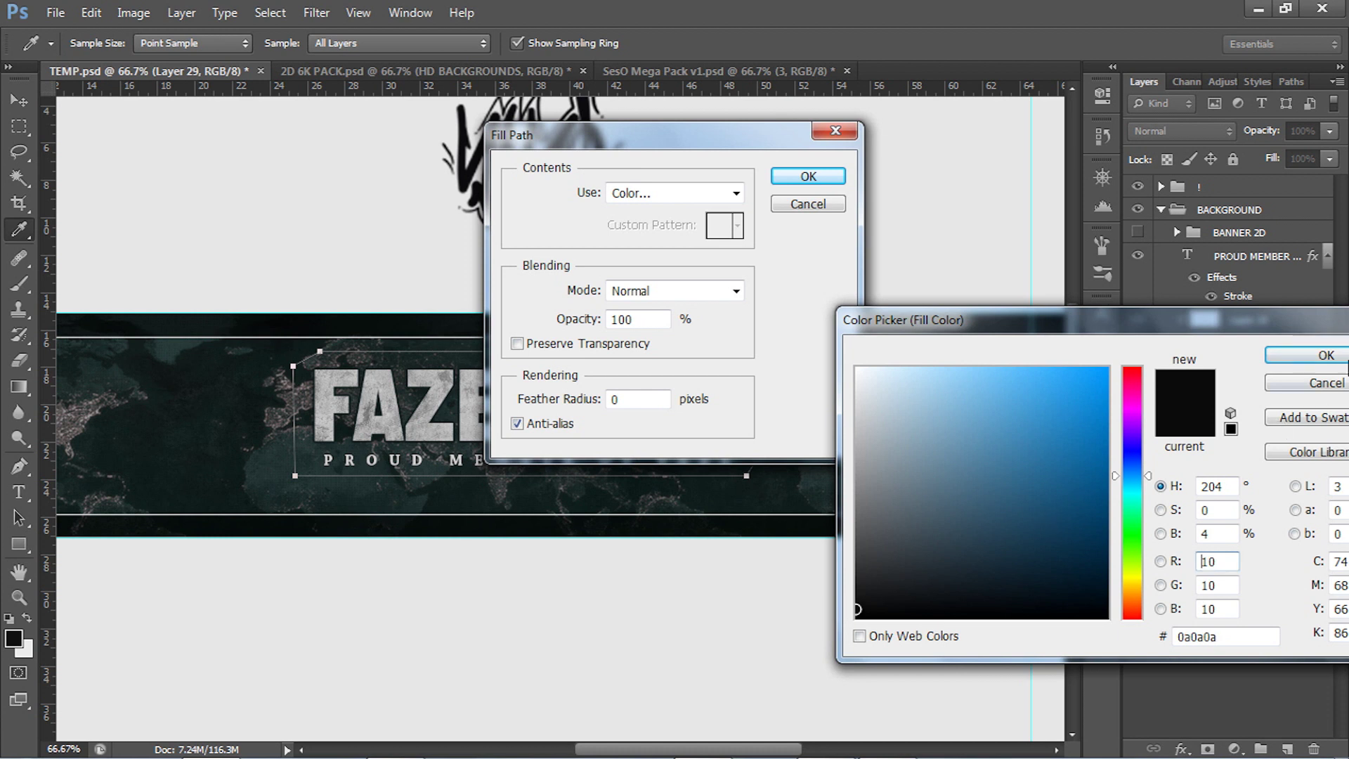
{"action": "left_click", "coordinate": [1295, 355]}
{"action": "left_click", "coordinate": [809, 176]}
{"action": "right_click", "coordinate": [803, 398]}
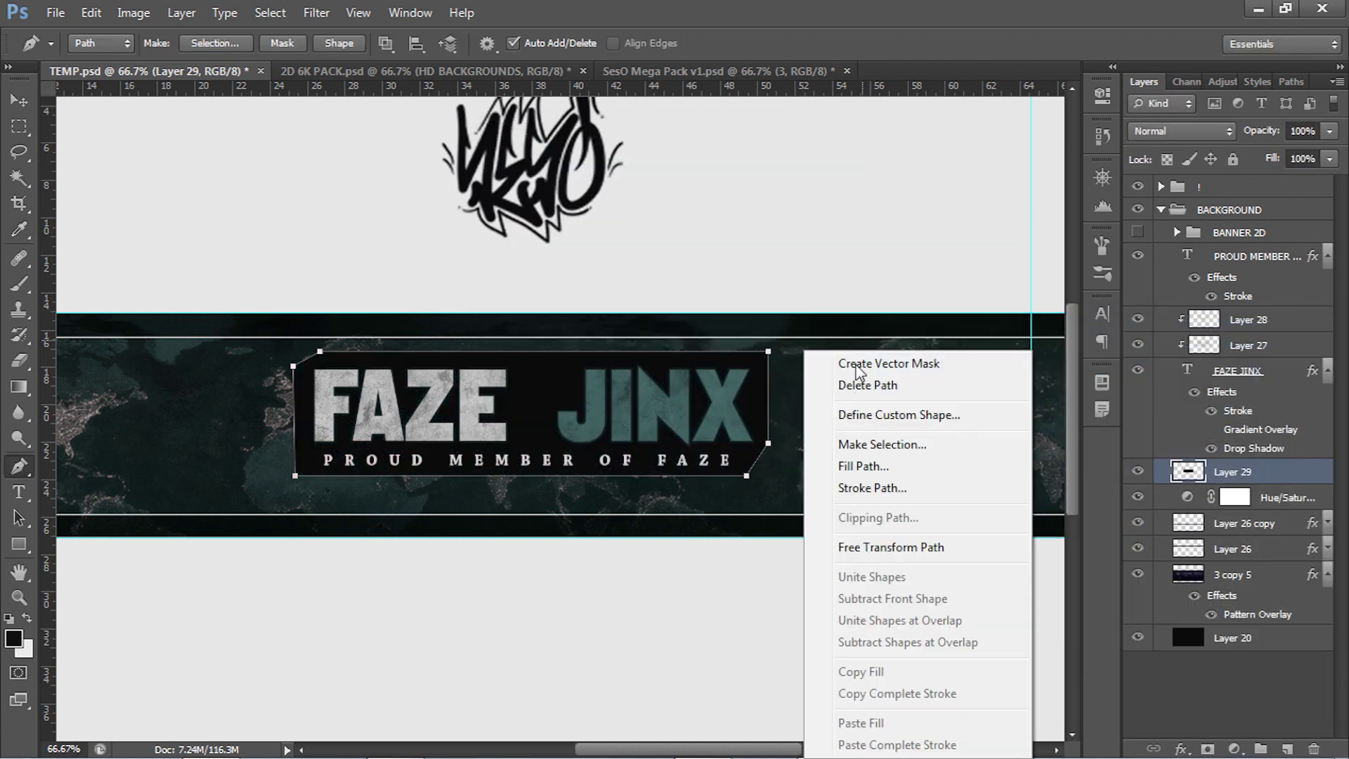
{"action": "left_click", "coordinate": [869, 386]}
{"action": "key", "text": "v"}
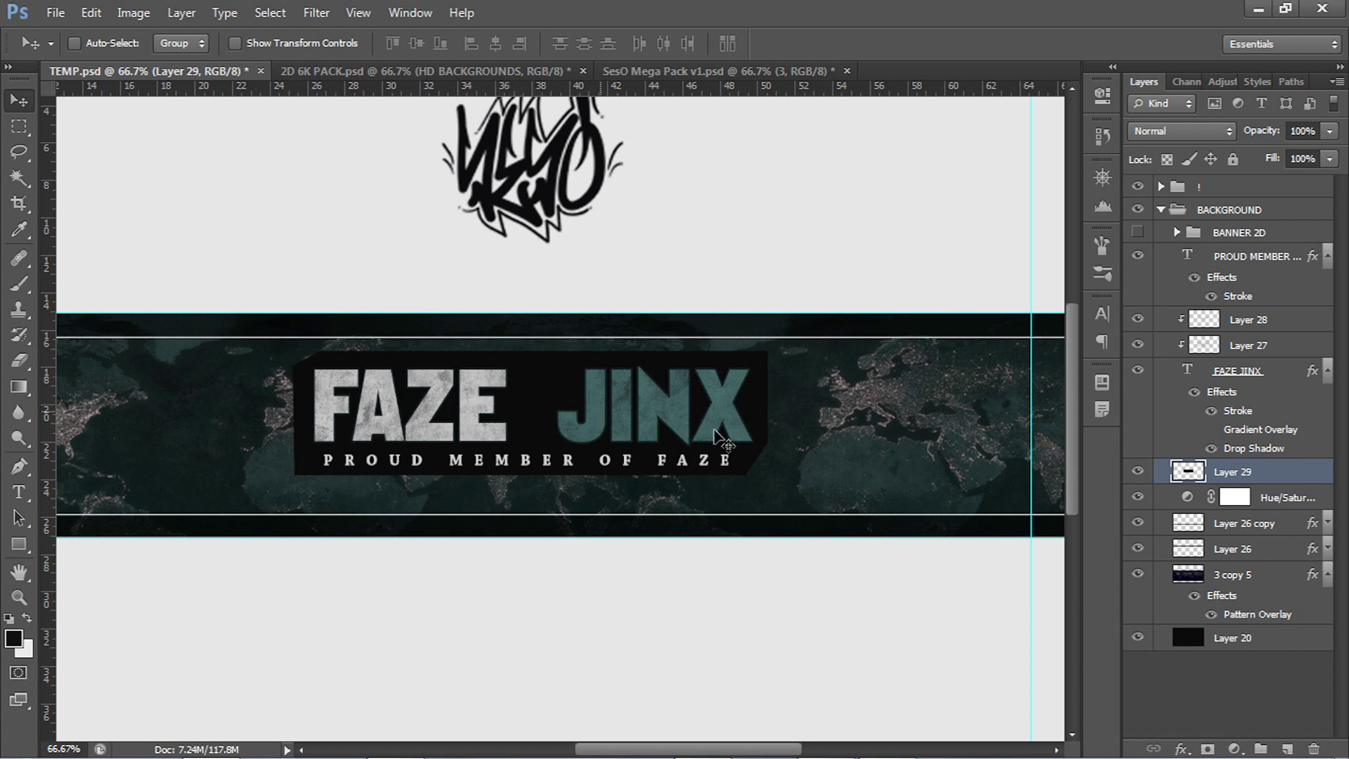
Give the black frame layer a 2 px outside stroke in light grey #e7e7e7 at 100% opacity
{"action": "double_click", "coordinate": [1265, 475]}
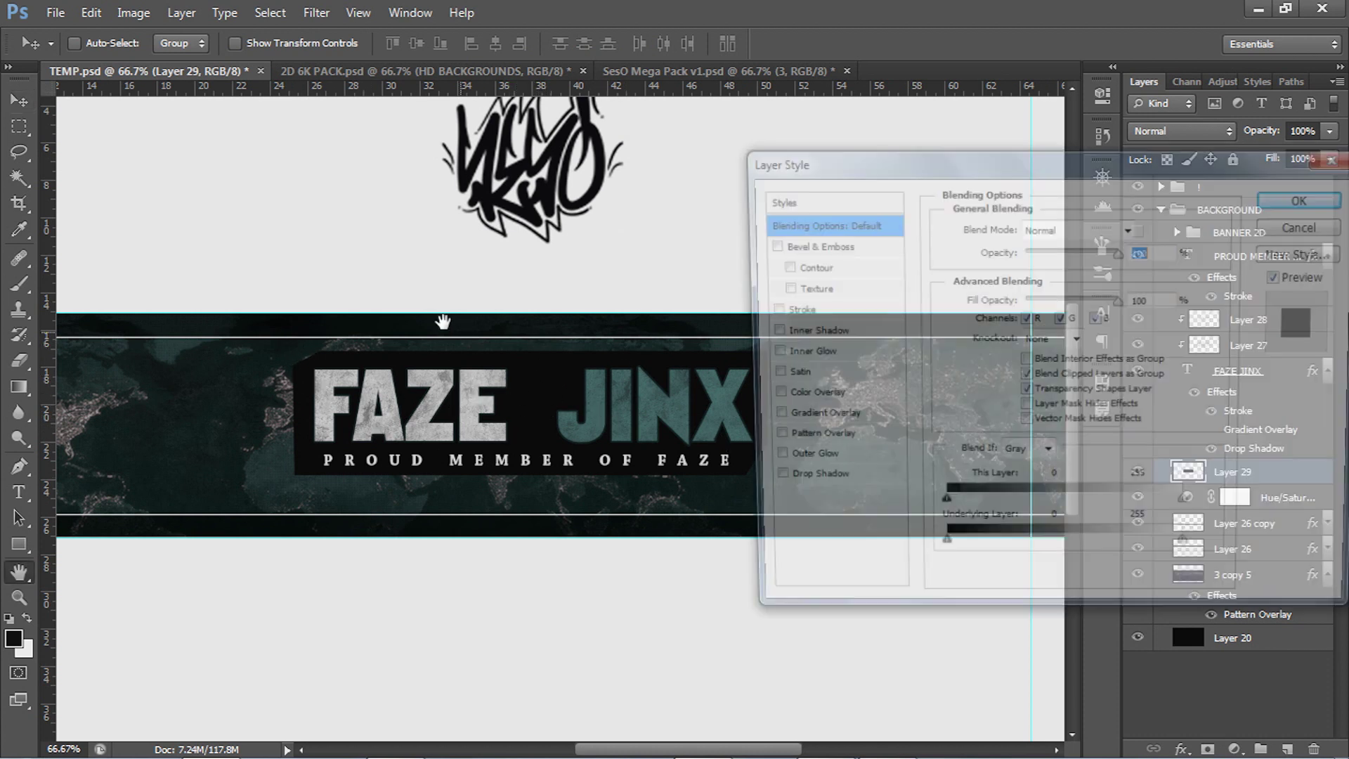
{"action": "left_click", "coordinate": [789, 309]}
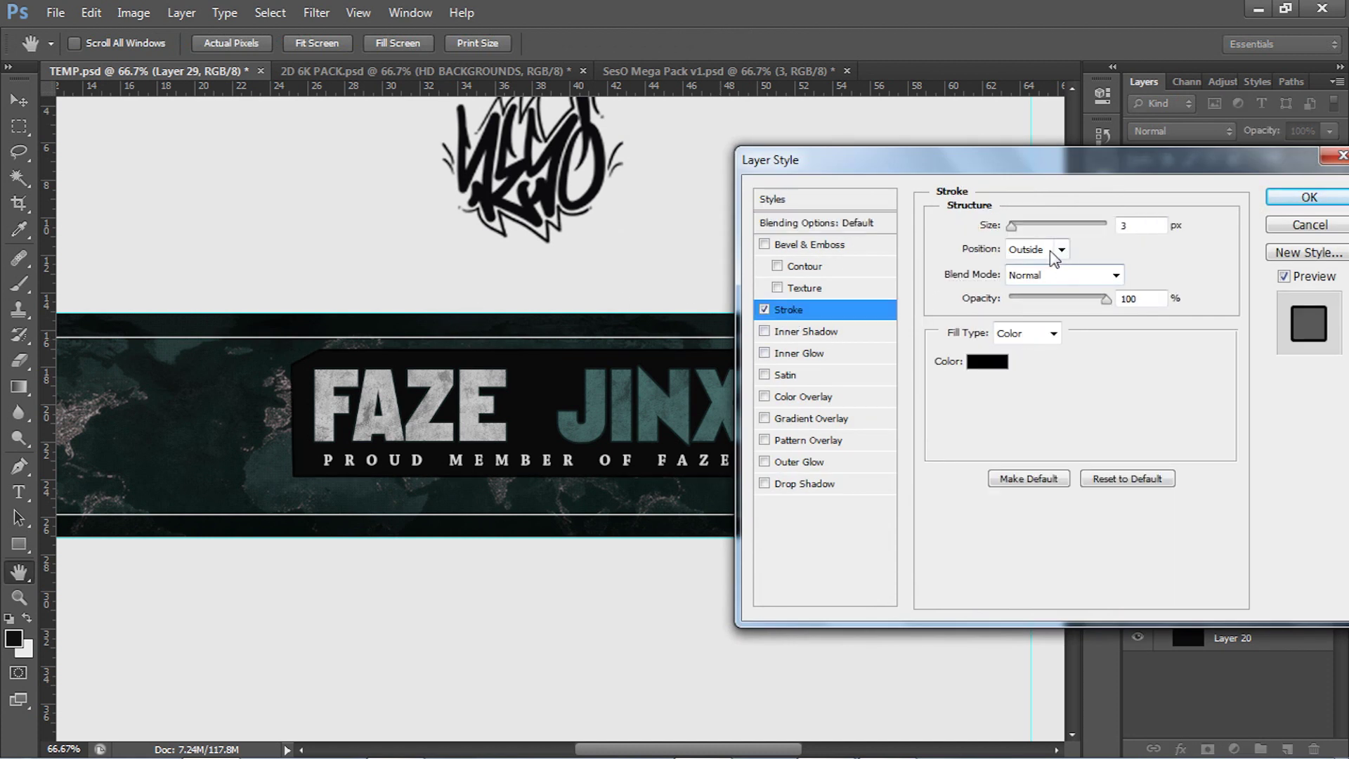
{"action": "left_click", "coordinate": [988, 361]}
{"action": "left_click", "coordinate": [699, 268]}
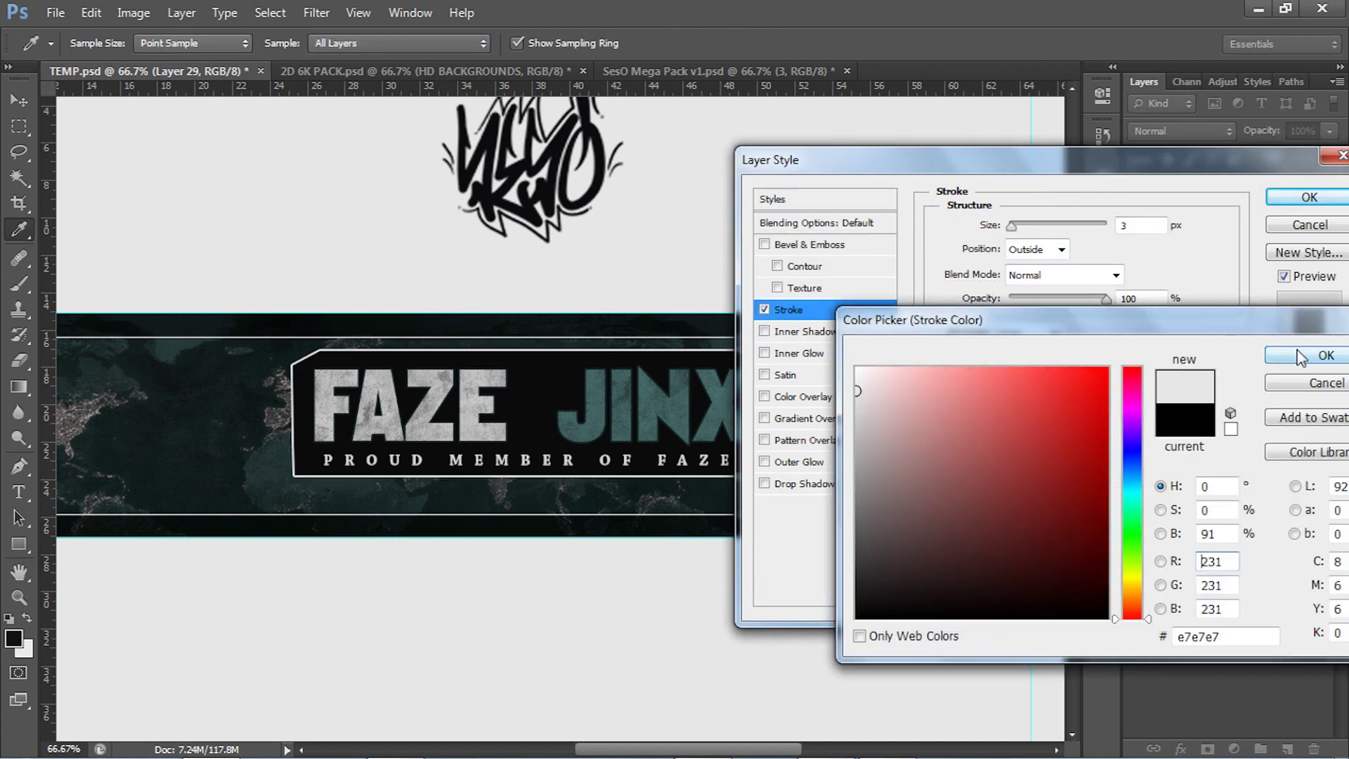
{"action": "left_click", "coordinate": [1310, 358]}
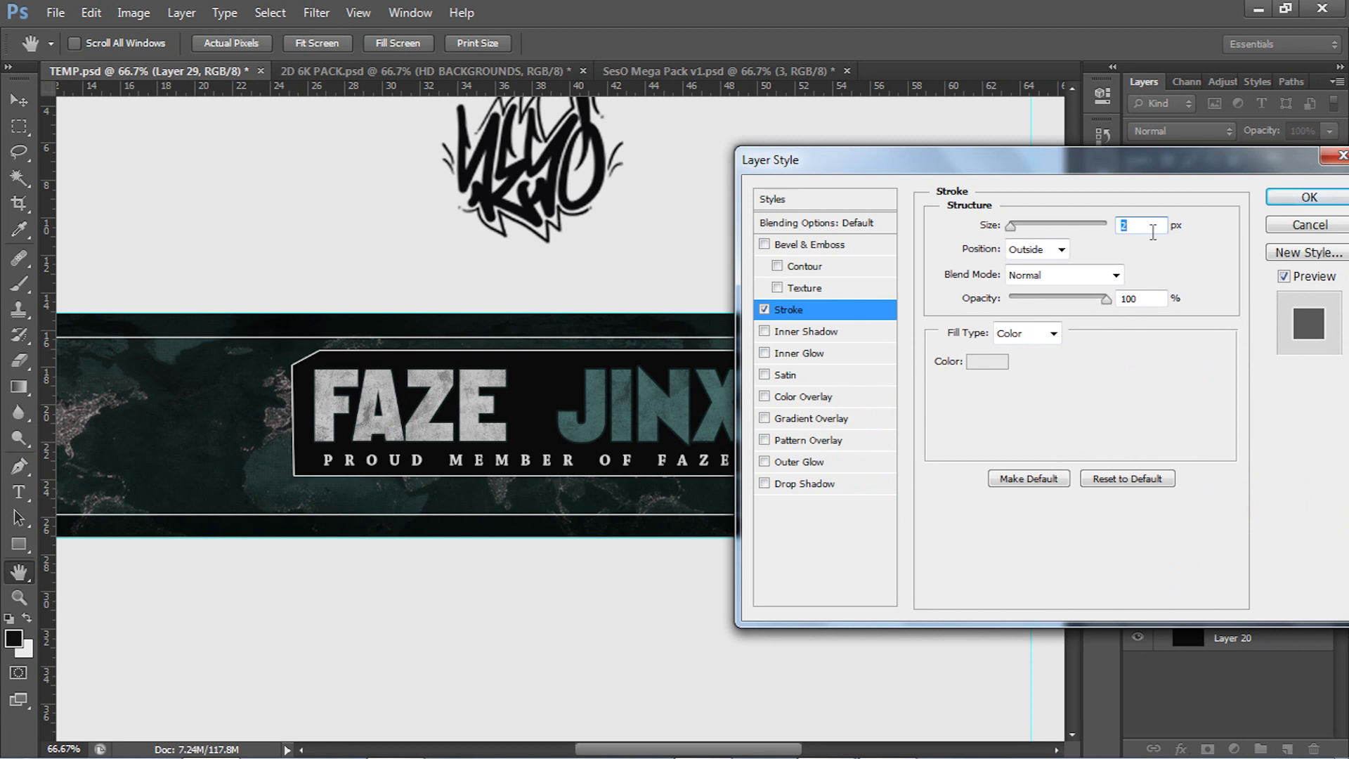
{"action": "left_click", "coordinate": [1309, 197]}
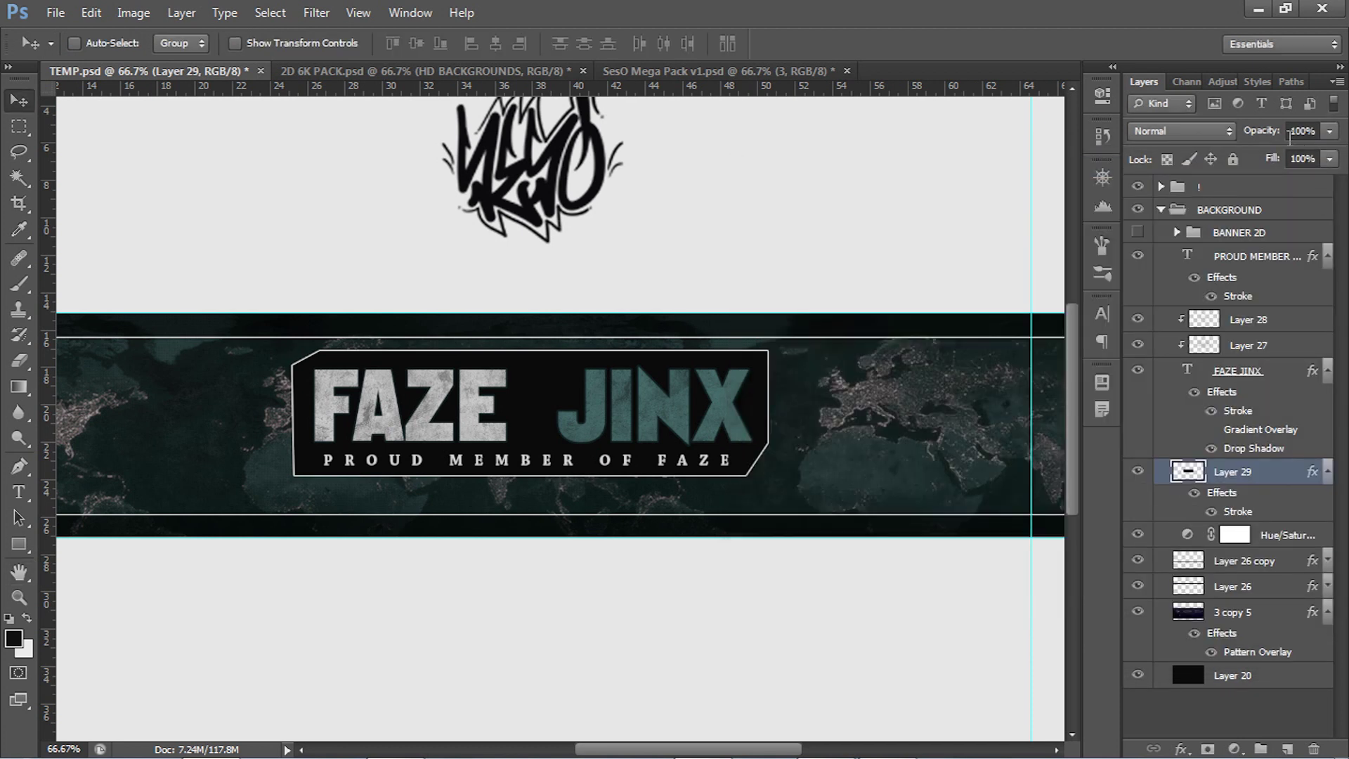
Lower the frame layer's fill to 42% so the map shows through inside the outline
{"action": "left_click", "coordinate": [1329, 132]}
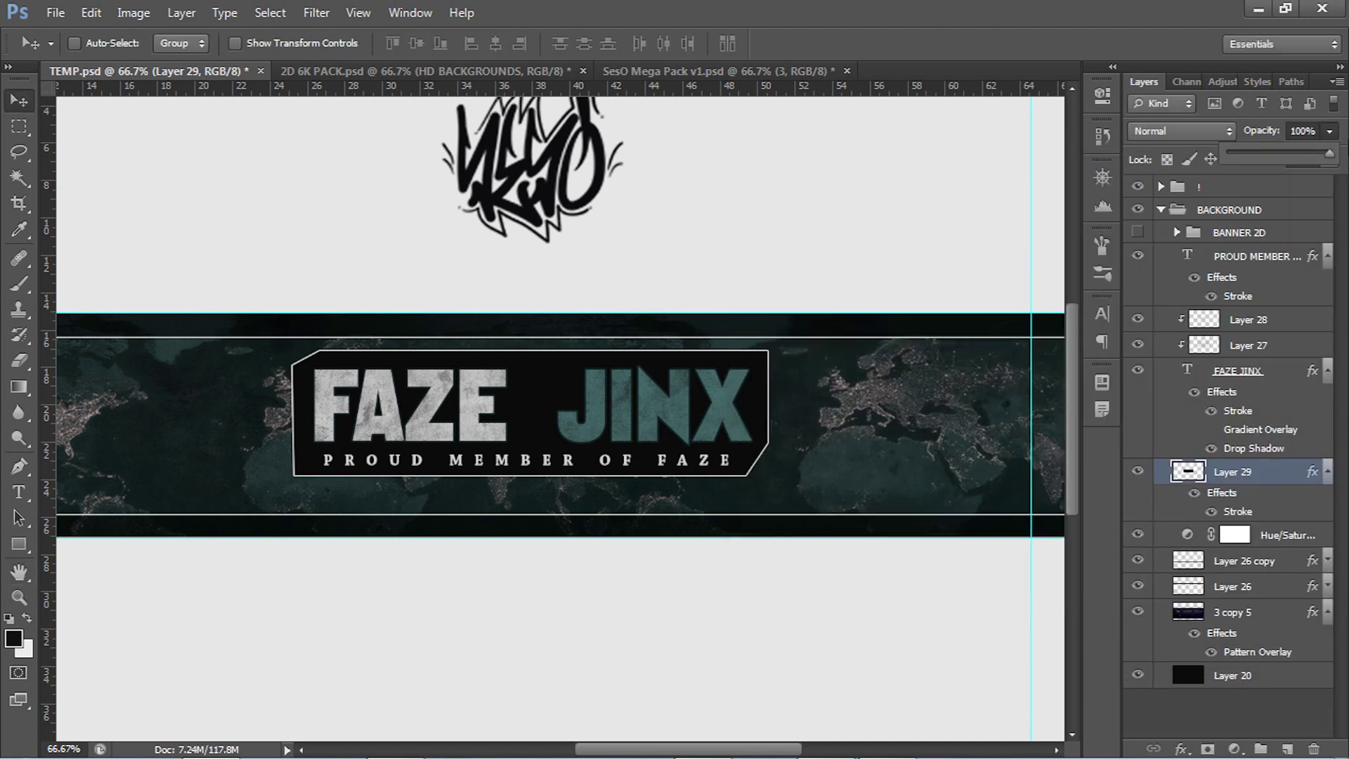
{"action": "left_click", "coordinate": [1330, 160]}
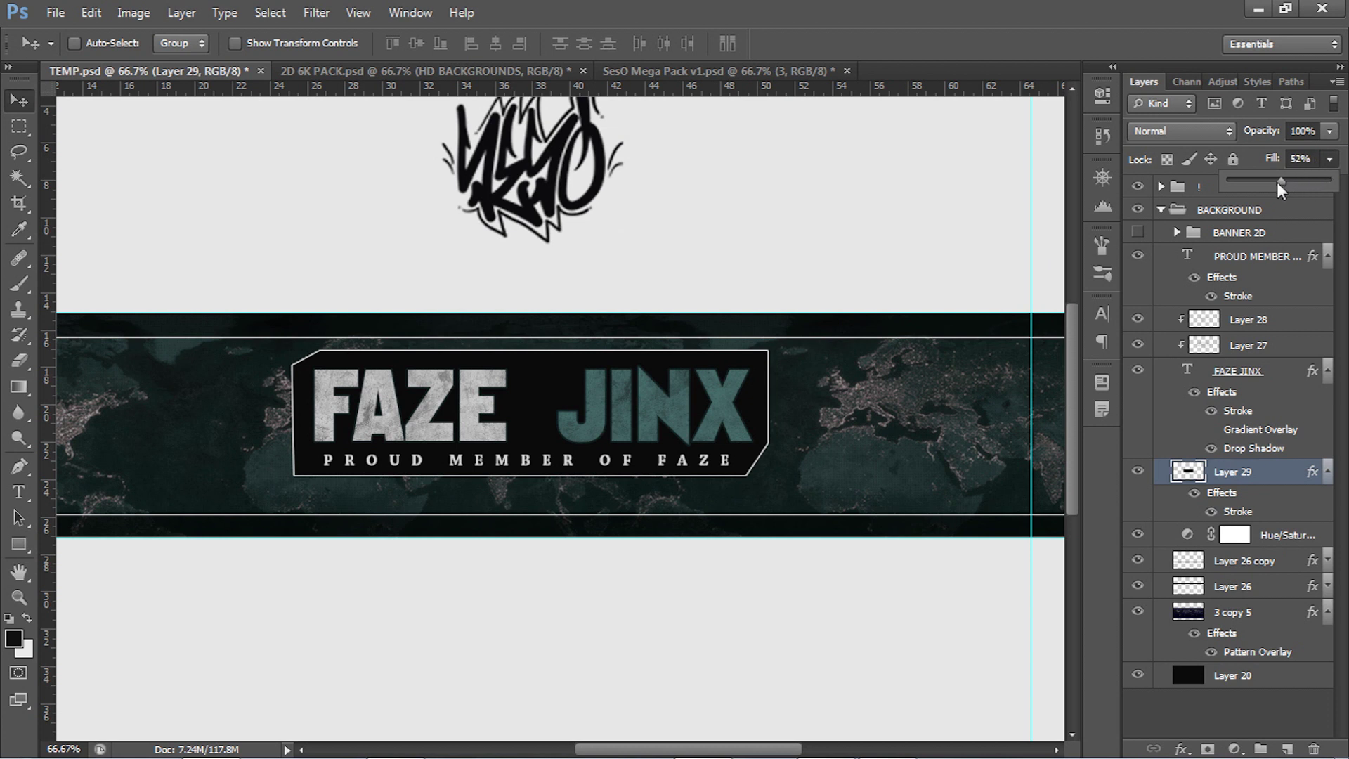
{"action": "left_click_drag", "start_coordinate": [1279, 182], "coordinate": [1276, 182]}
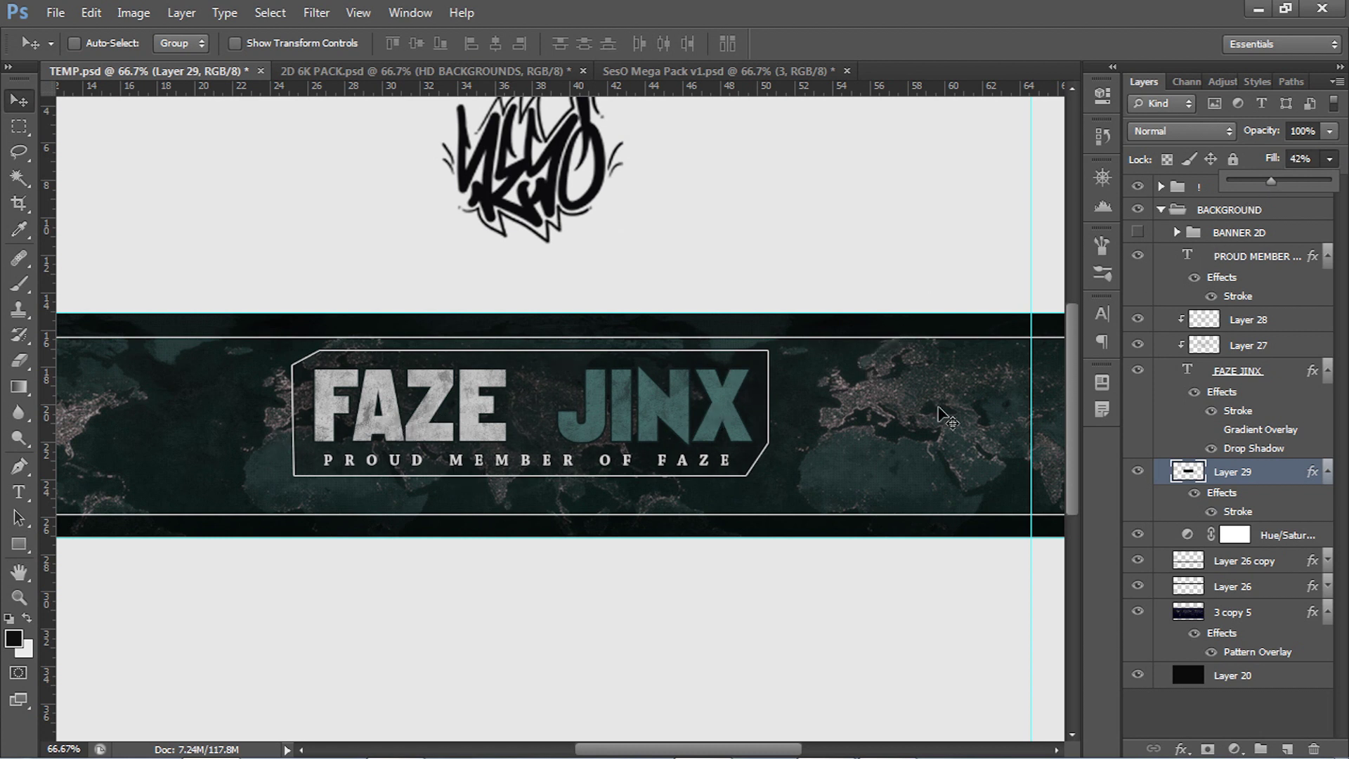
Add a pattern overlay to the frame layer using a black square-dot pattern and reduce the overlay's opacity to 11%
{"action": "left_click", "coordinate": [1287, 480]}
{"action": "double_click", "coordinate": [1287, 481]}
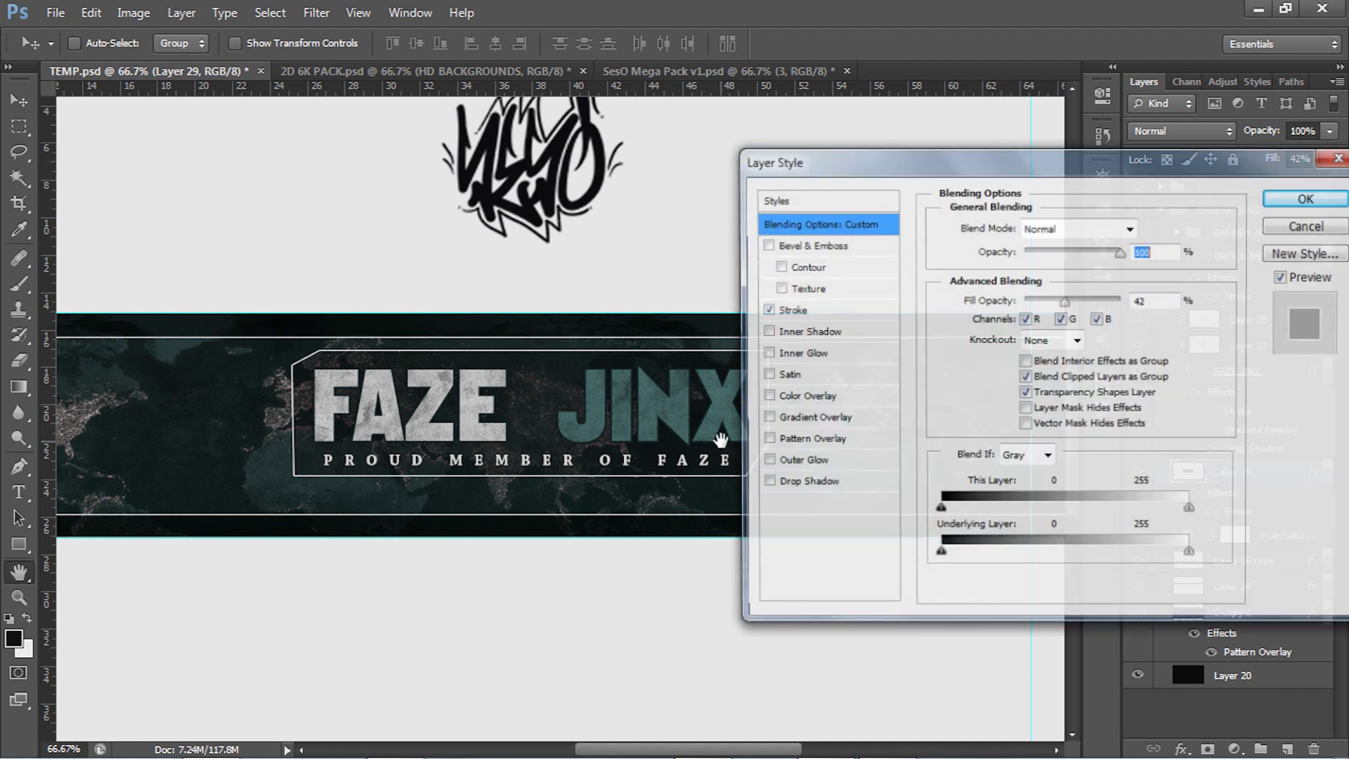
{"action": "left_click", "coordinate": [813, 440]}
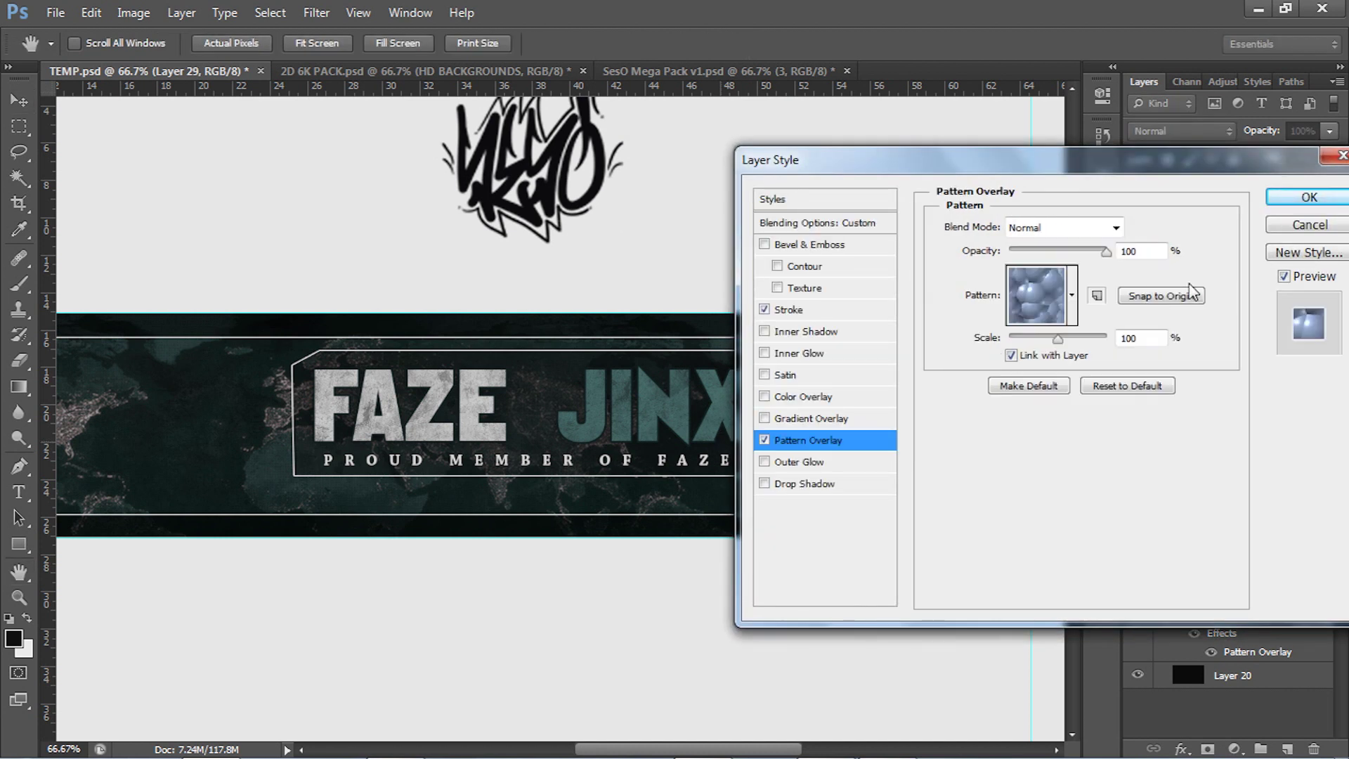
{"action": "left_click", "coordinate": [1074, 295]}
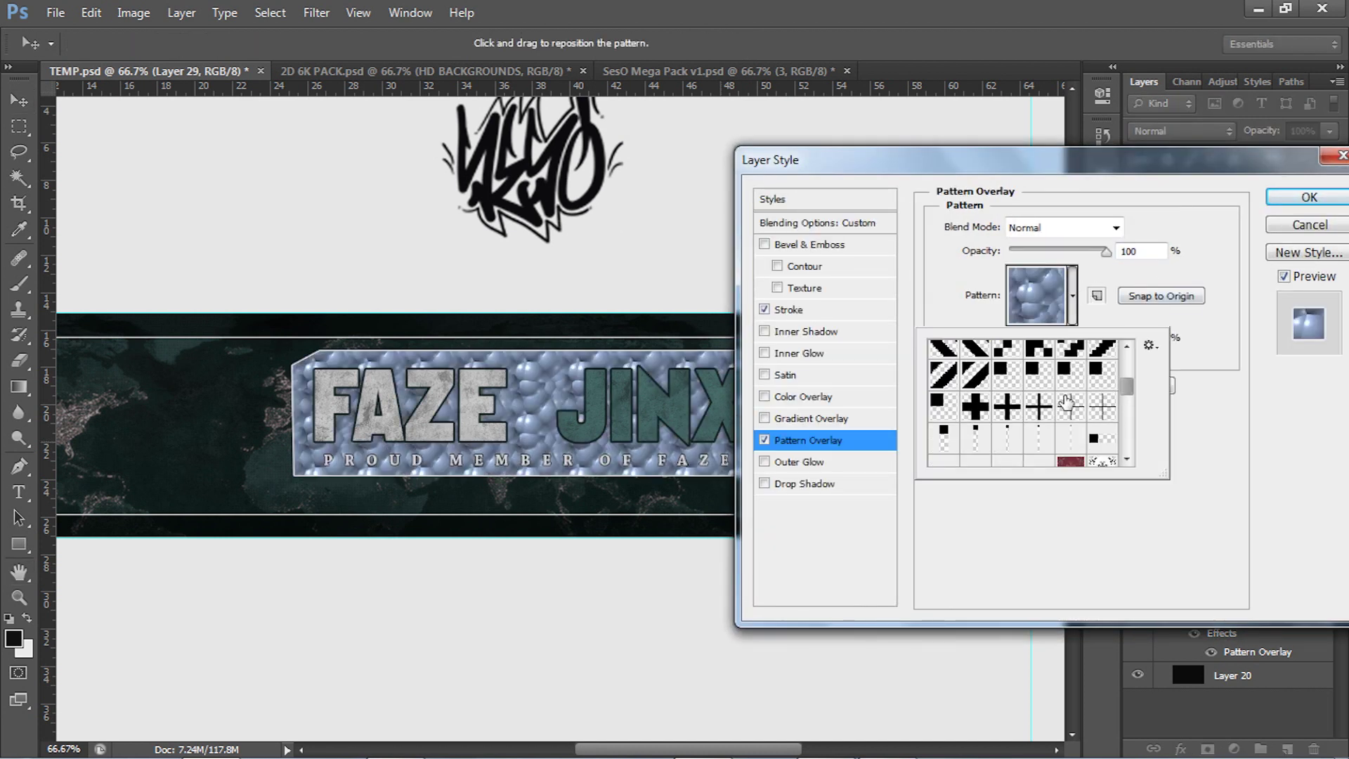
{"action": "left_click", "coordinate": [1009, 385]}
{"action": "left_click_drag", "start_coordinate": [1068, 252], "coordinate": [1056, 328]}
{"action": "left_click", "coordinate": [1130, 338]}
{"action": "scroll", "coordinate": [1133, 331], "scroll_direction": "down", "scroll_amount": 5}
{"action": "scroll", "coordinate": [1133, 332], "scroll_direction": "down", "scroll_amount": 2}
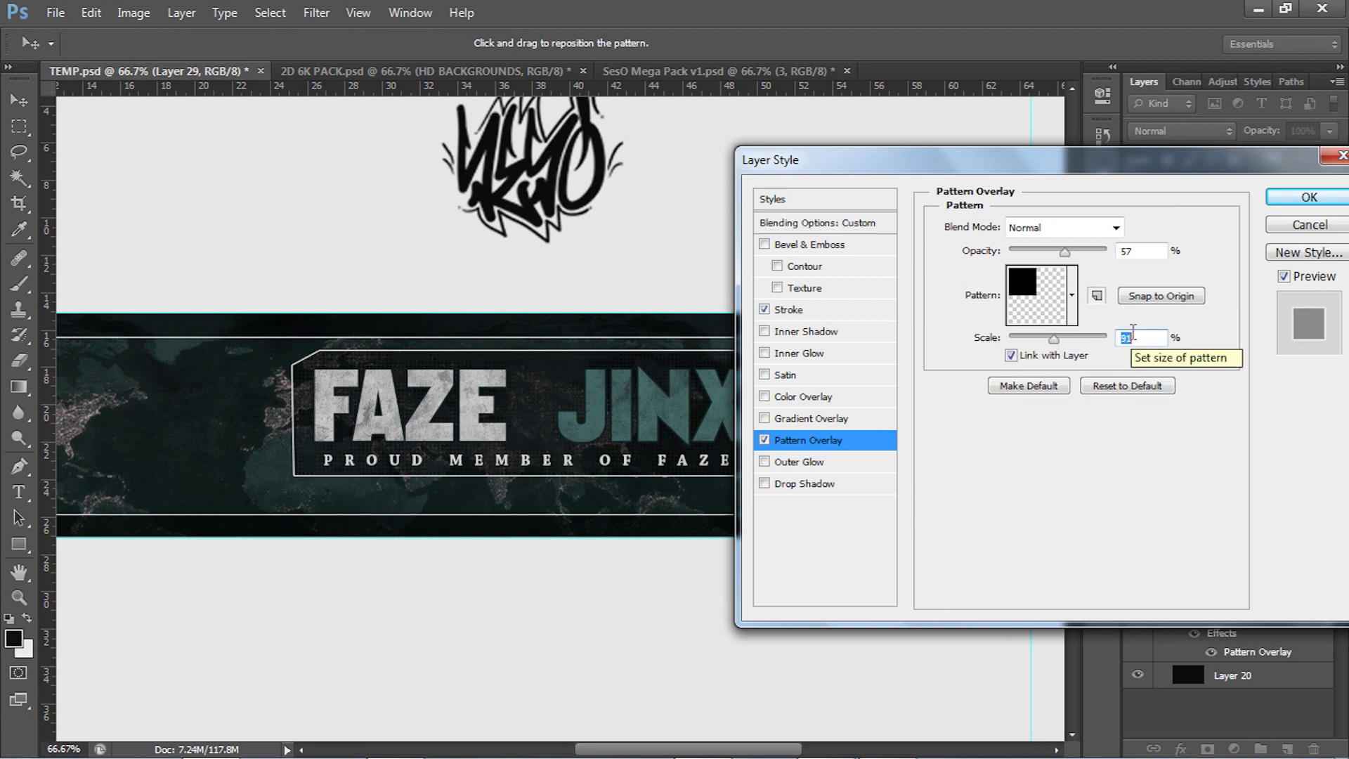
{"action": "scroll", "coordinate": [1133, 329], "scroll_direction": "up", "scroll_amount": 4}
{"action": "left_click_drag", "start_coordinate": [1066, 251], "coordinate": [1013, 259]}
Switch the frame's overlay to the black diagonal-stripe pattern at 23% scale, lower its opacity slightly and apply the layer style
{"action": "left_click", "coordinate": [1072, 295]}
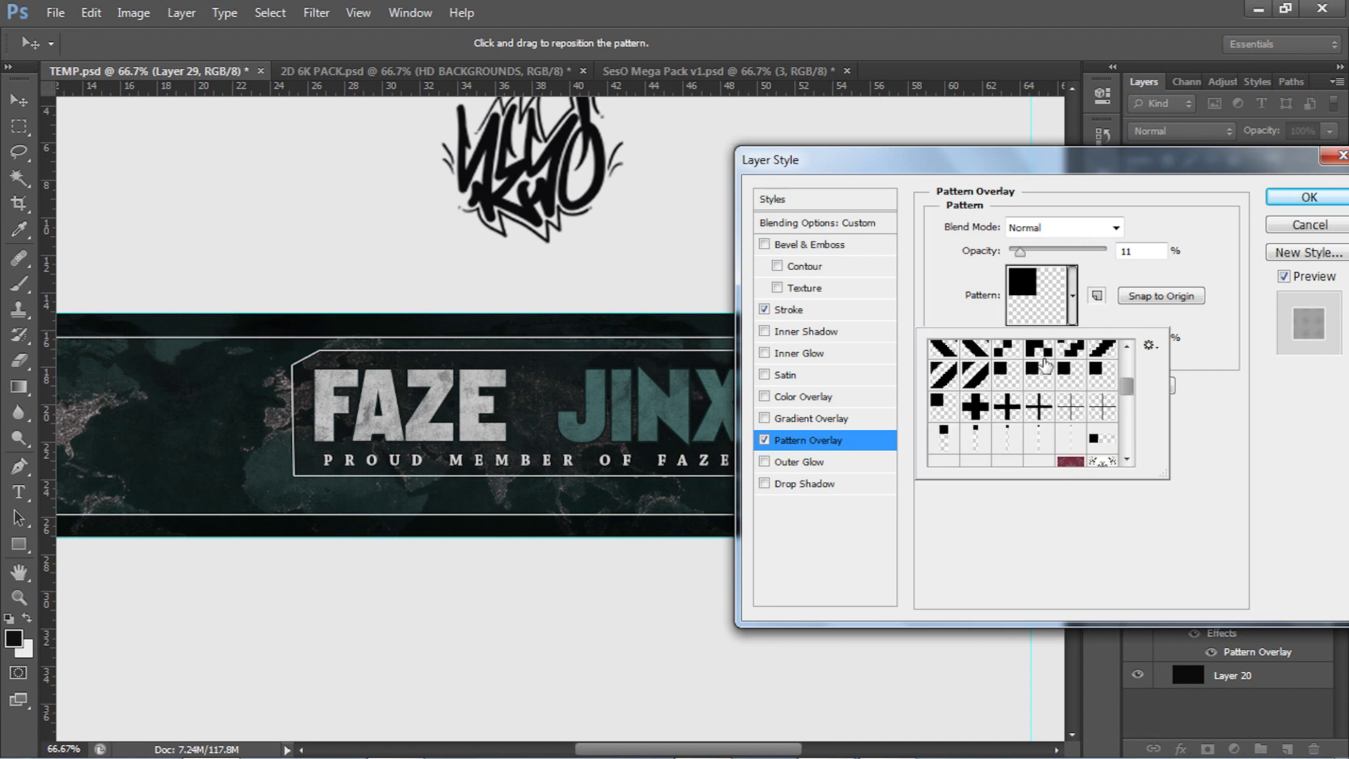
{"action": "left_click", "coordinate": [982, 378]}
{"action": "left_click", "coordinate": [1188, 359]}
{"action": "left_click_drag", "start_coordinate": [1089, 339], "coordinate": [1021, 340]}
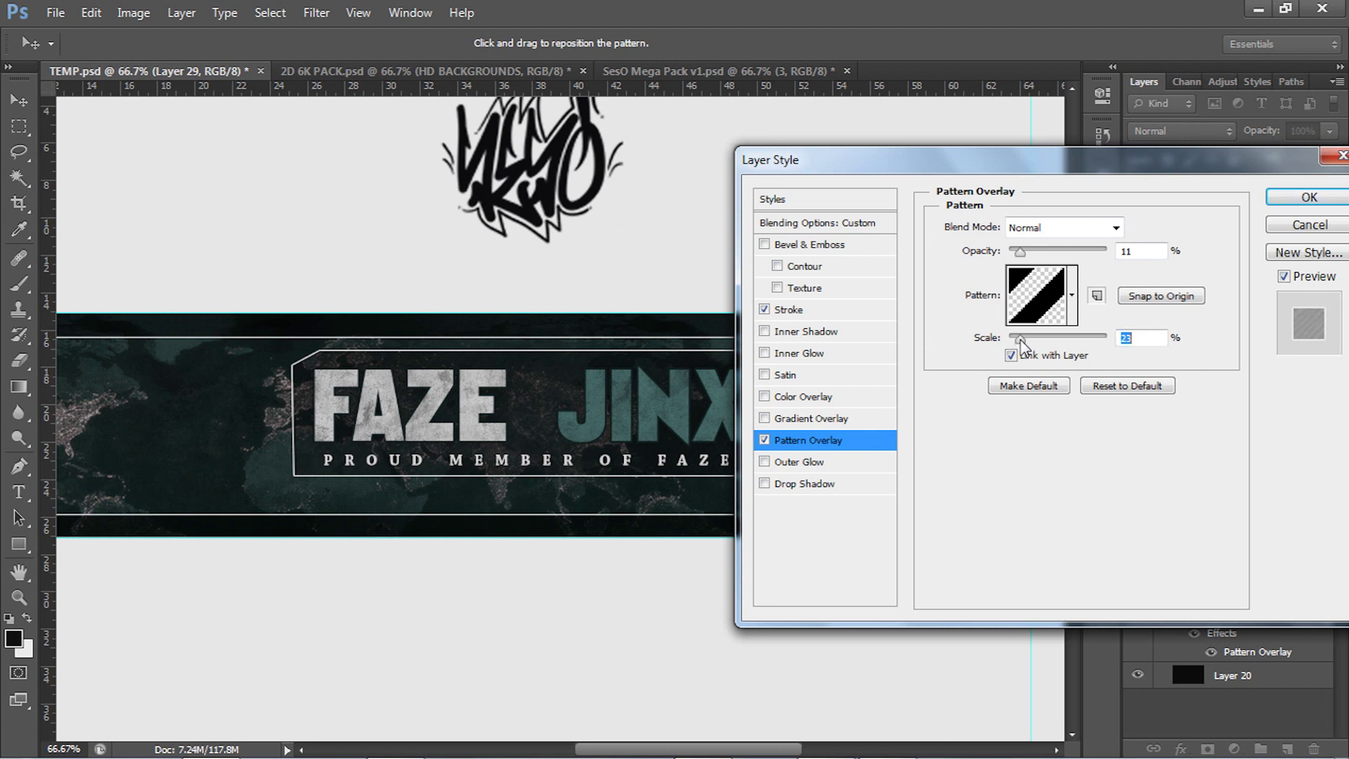
{"action": "left_click_drag", "start_coordinate": [1017, 255], "coordinate": [1013, 253]}
{"action": "left_click", "coordinate": [1305, 199]}
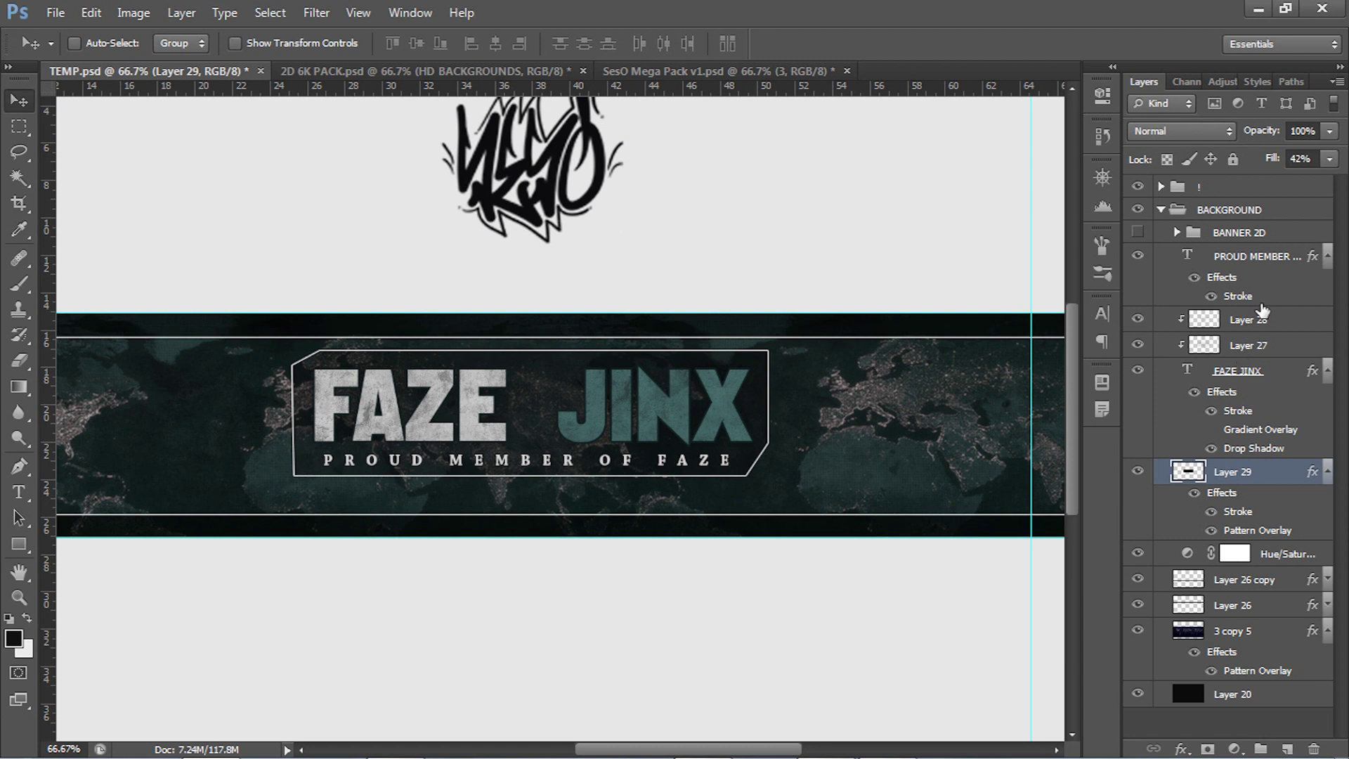
Select the layers from the tagline down to the black frame and nudge them down together to centre them between the banner's lines
{"action": "left_click", "coordinate": [1244, 257], "text": "shift"}
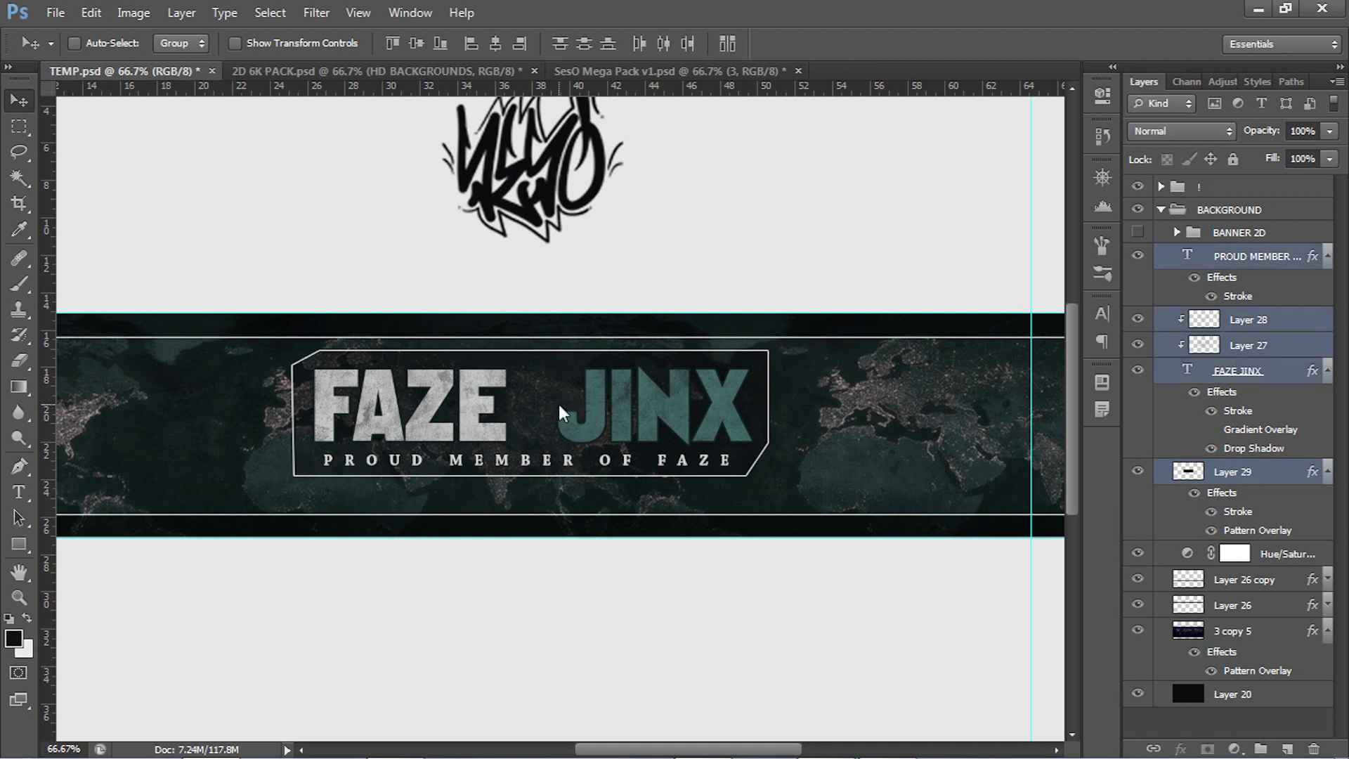
{"action": "key", "text": "Down"}
{"action": "key", "text": "Down"}
{"action": "key", "text": "Down"}
{"action": "key", "text": "Down"}
{"action": "key", "text": "Down"}
{"action": "key", "text": "Down"}
{"action": "key", "text": "Down"}
{"action": "key", "text": "Down"}
{"action": "key", "text": "Down"}
{"action": "key", "text": "Down"}
{"action": "key", "text": "Down"}
{"action": "key", "text": "Down"}
{"action": "key", "text": "Down"}
{"action": "key", "text": "Down"}
{"action": "key", "text": "Down"}
{"action": "key", "text": "Down"}
{"action": "key", "text": "Down"}
{"action": "key", "text": "Down"}
{"action": "key", "text": "Down"}
{"action": "key", "text": "Down"}
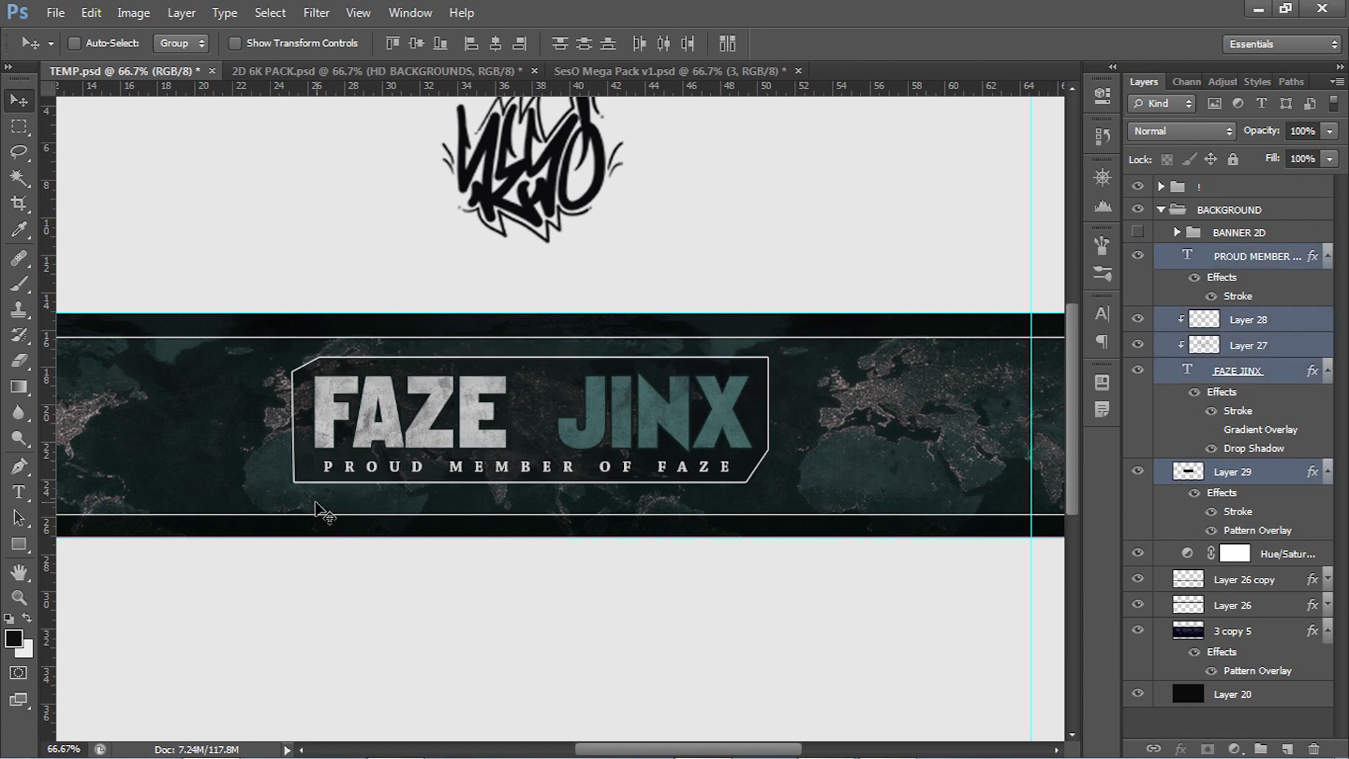
{"action": "key", "text": "Down"}
{"action": "key", "text": "Down"}
{"action": "key", "text": "Down"}
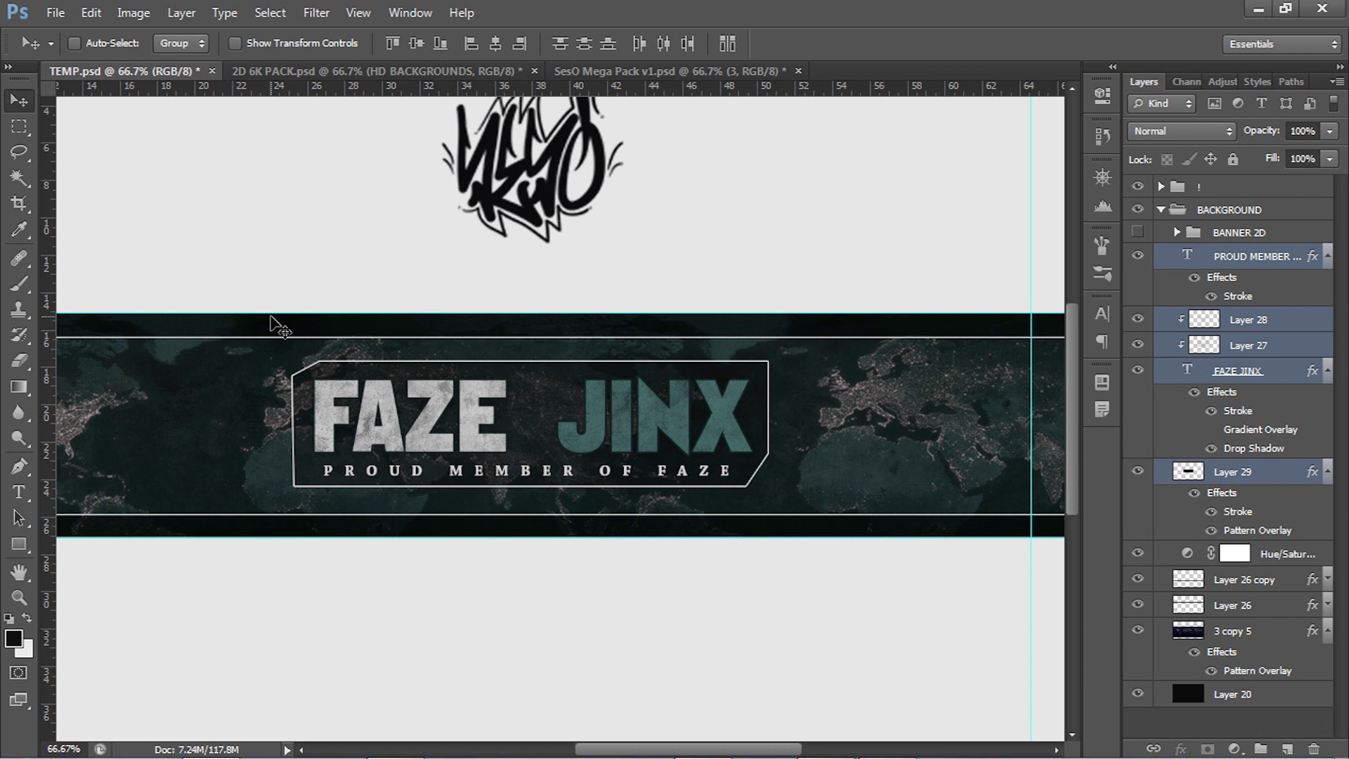
Create a new layer above the tagline, swap the foreground to the light colour and enlarge the brush to 1461 px
{"action": "left_click", "coordinate": [1258, 255]}
{"action": "left_click", "coordinate": [1287, 748]}
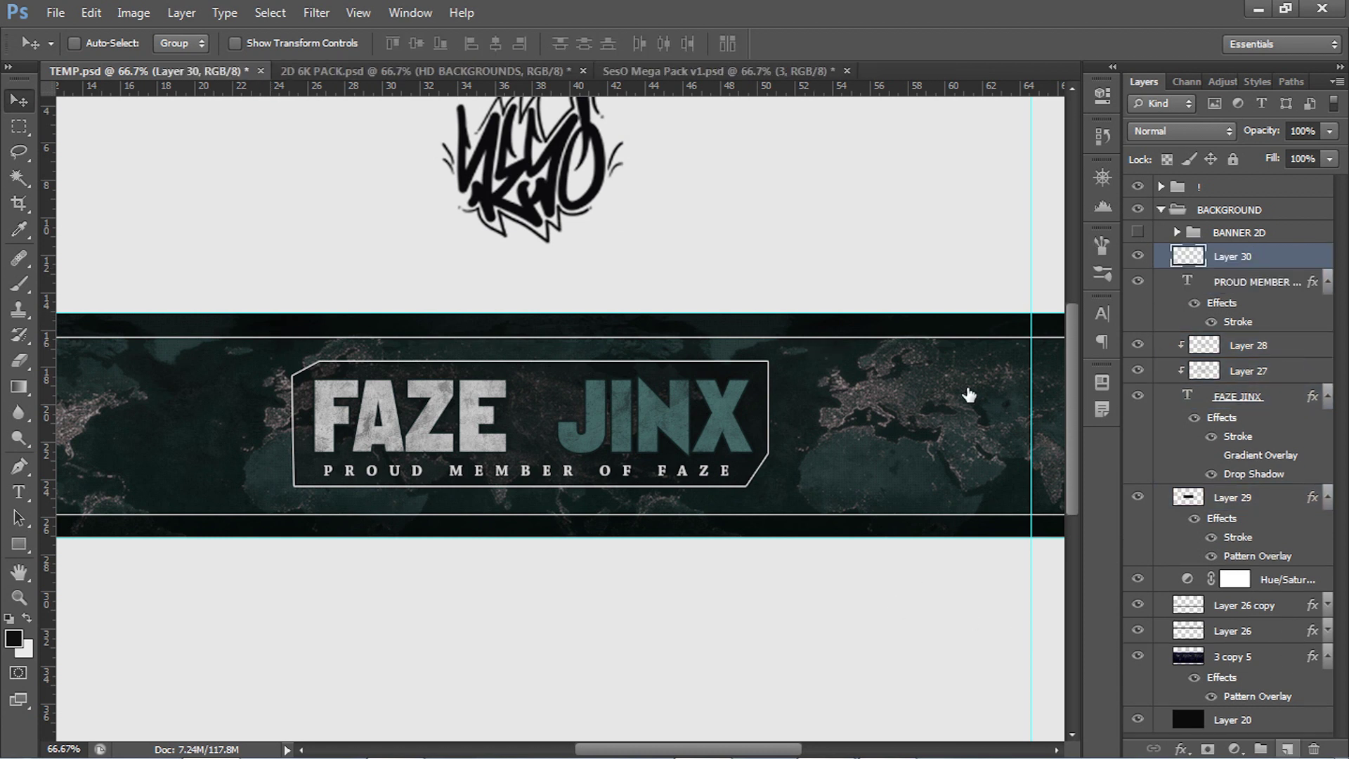
{"action": "key", "text": "b"}
{"action": "key", "text": "x"}
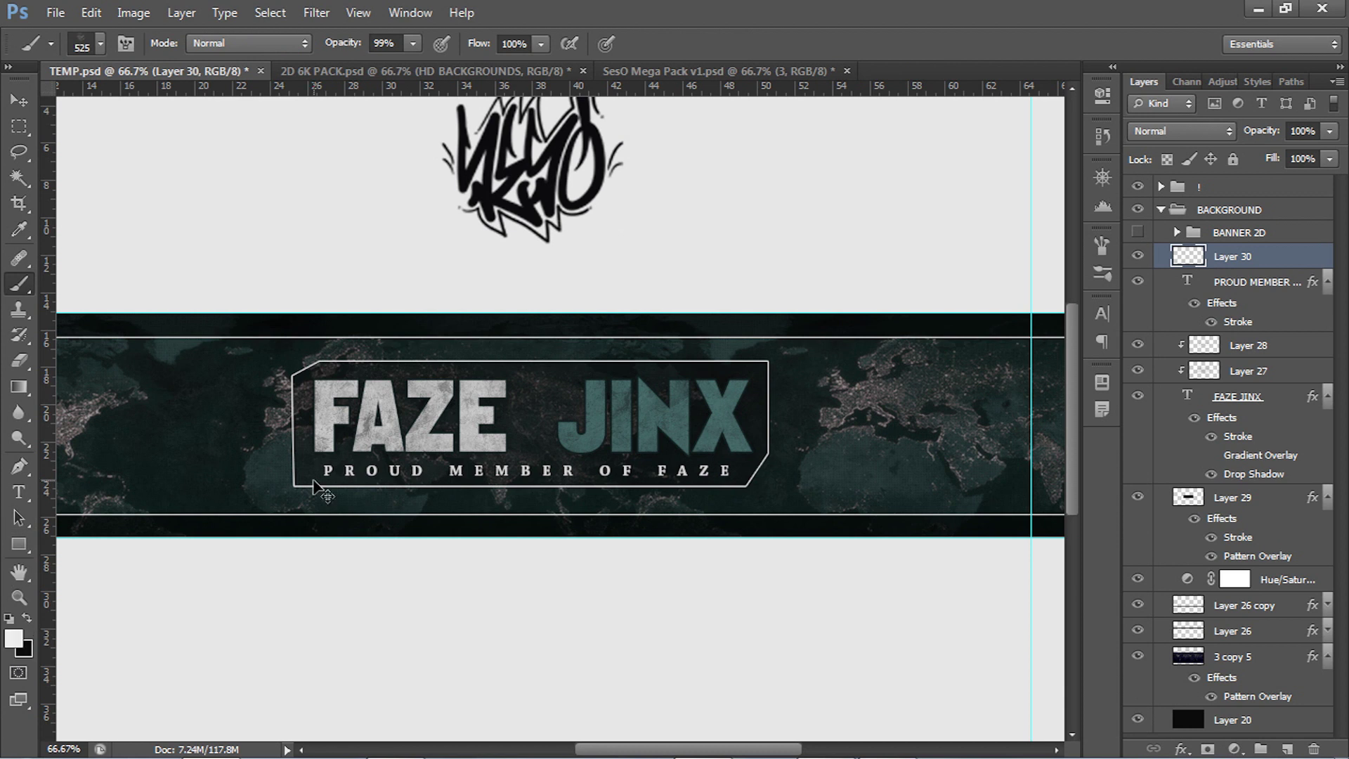
{"action": "key", "text": "ctrl+minus"}
{"action": "key", "text": "ctrl+minus"}
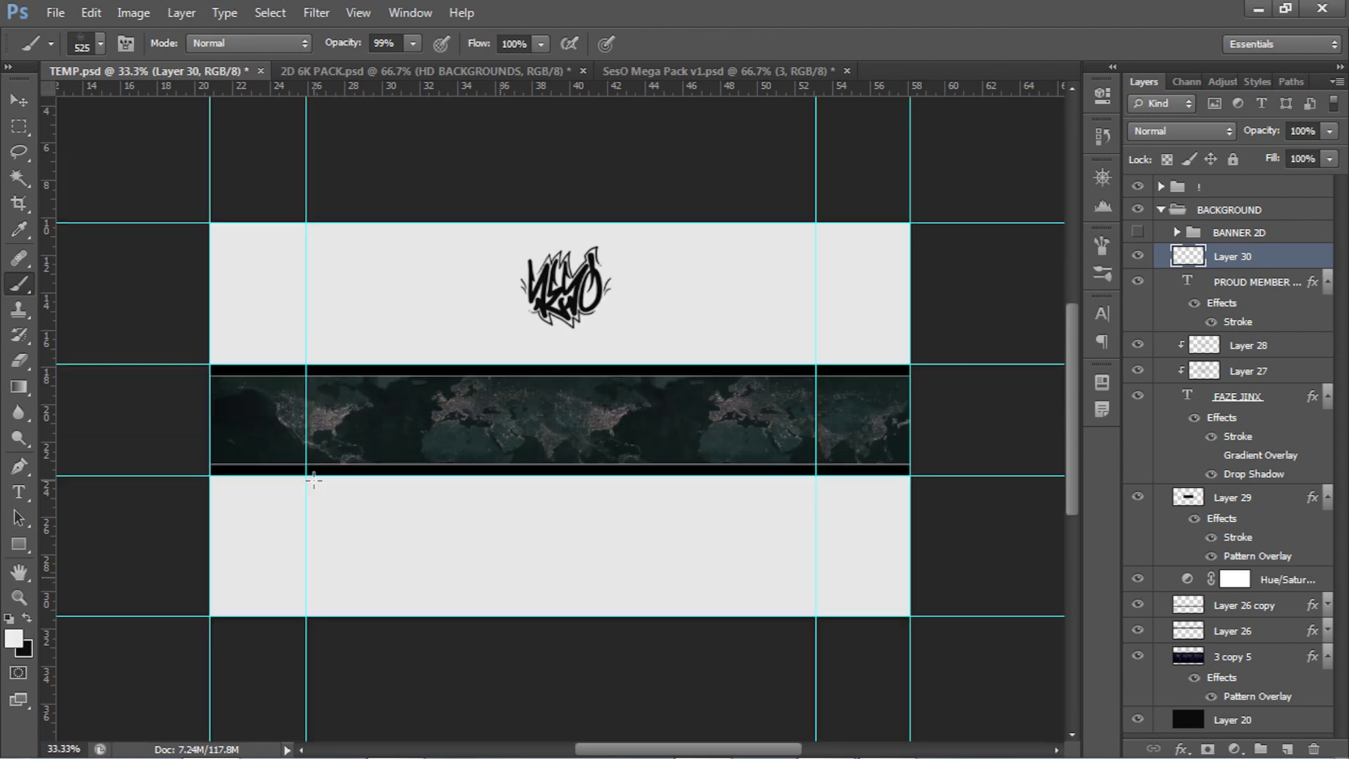
{"action": "left_click_drag", "start_coordinate": [467, 401], "coordinate": [619, 389]}
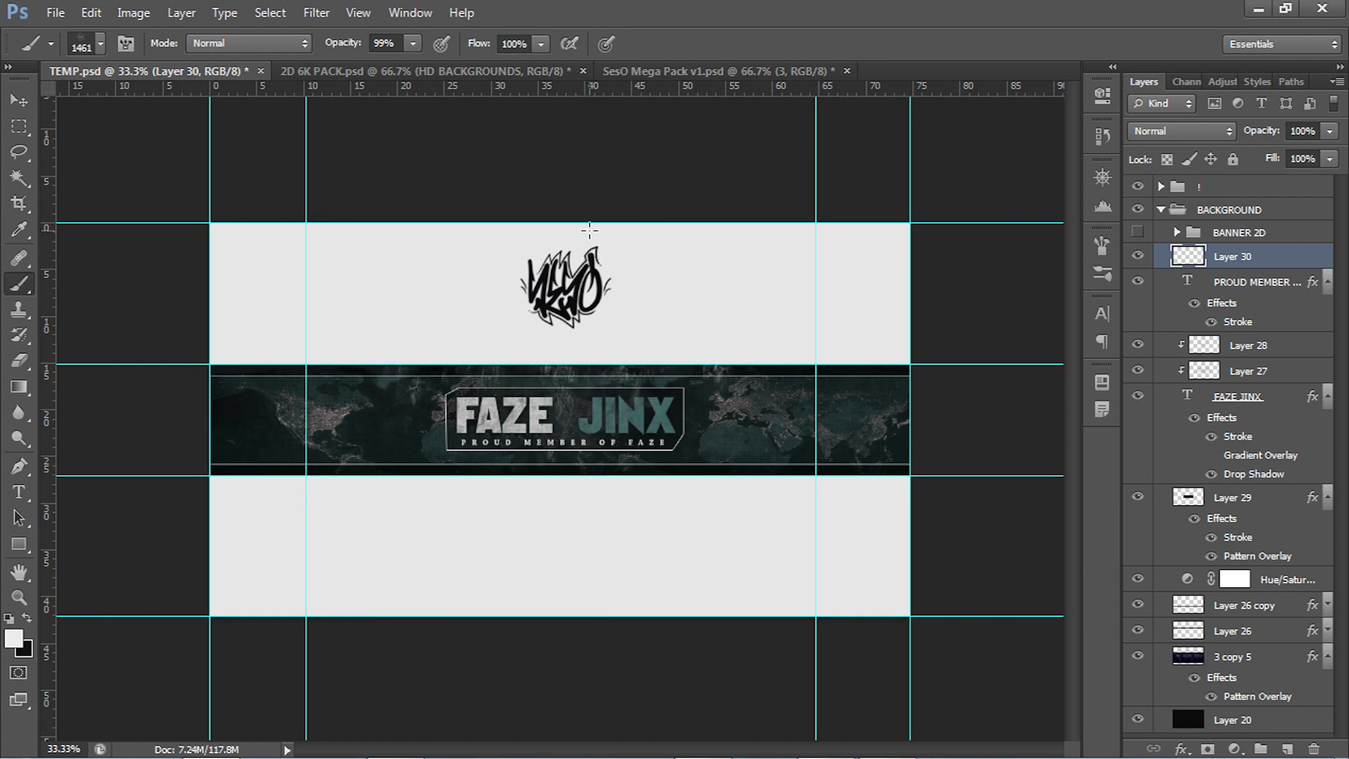
Replace the brushes with the default set, choose a soft round brush, enlarge it to 1267 px and paint a light glow at the banner's top centre
{"action": "left_click", "coordinate": [100, 44]}
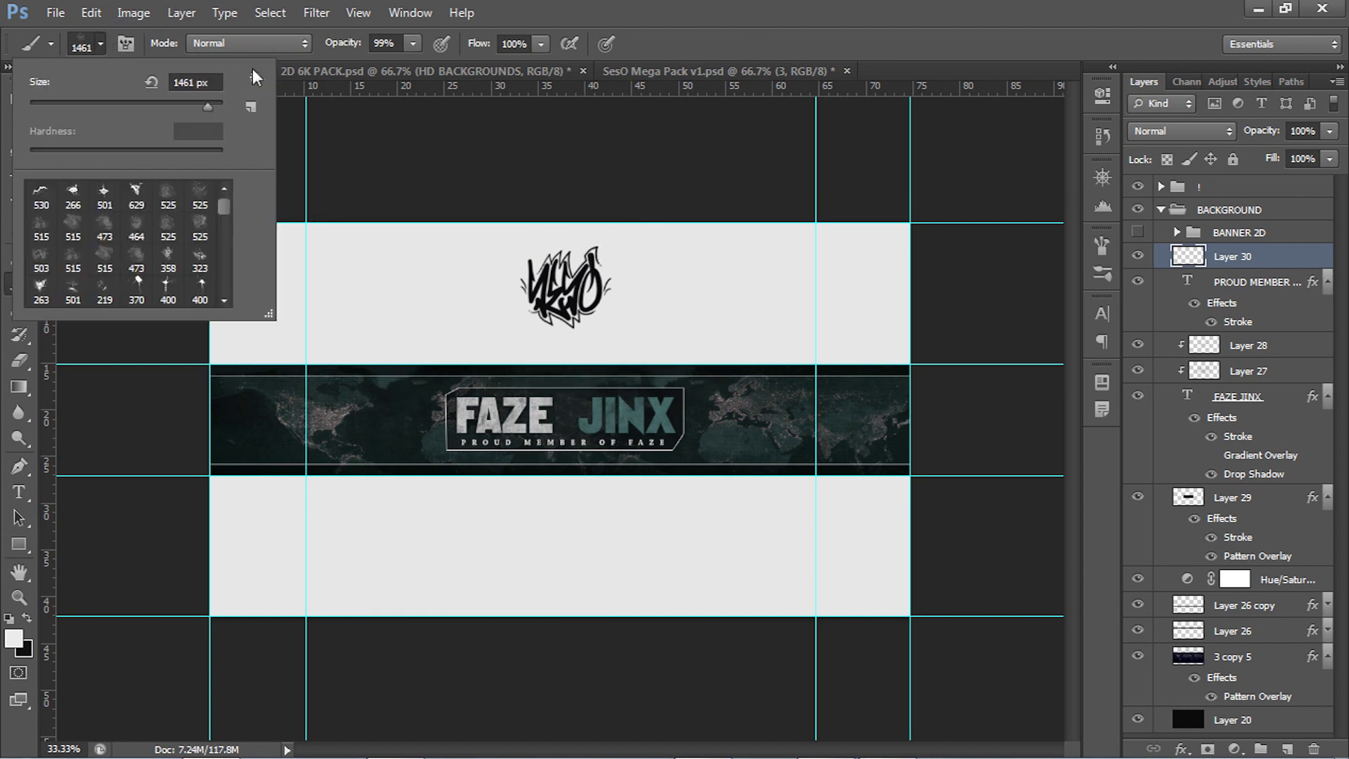
{"action": "left_click", "coordinate": [255, 78]}
{"action": "left_click", "coordinate": [317, 319]}
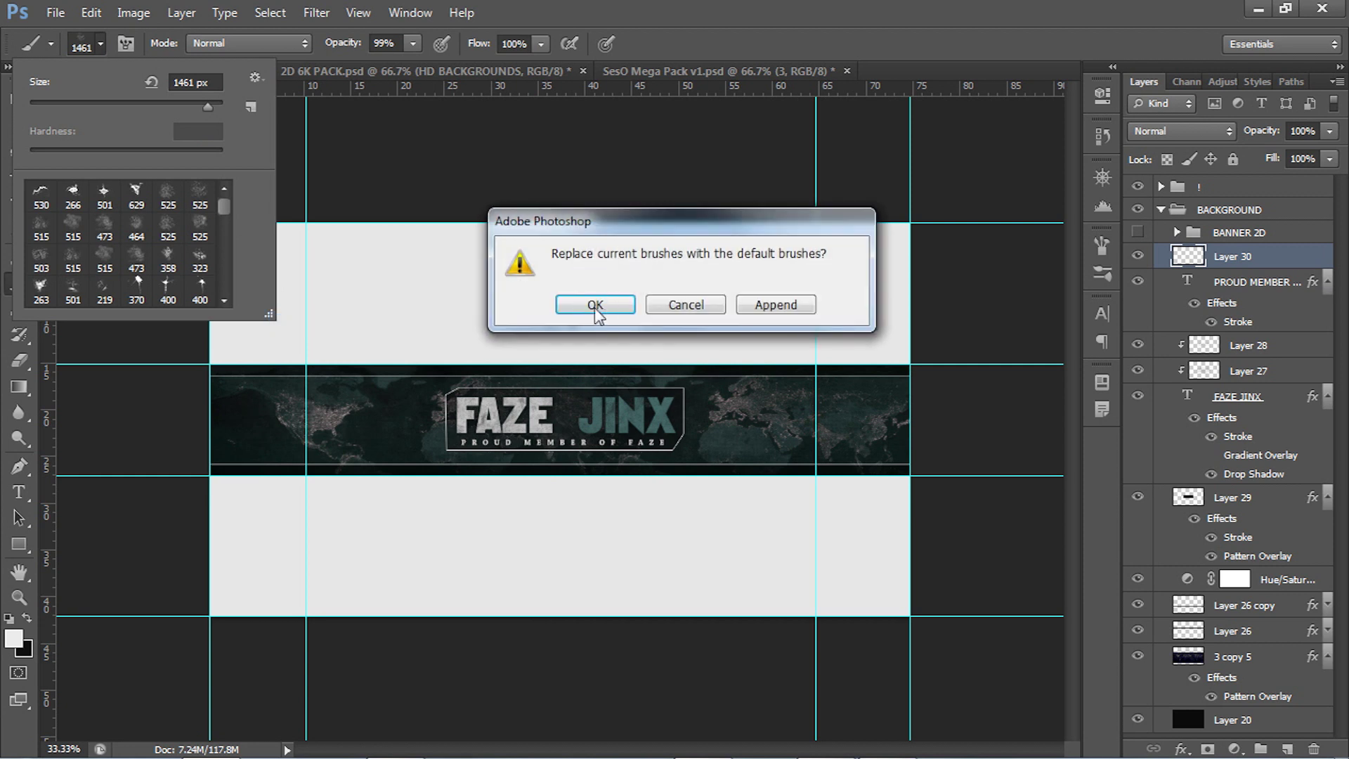
{"action": "key", "text": "Return"}
{"action": "left_click", "coordinate": [190, 198]}
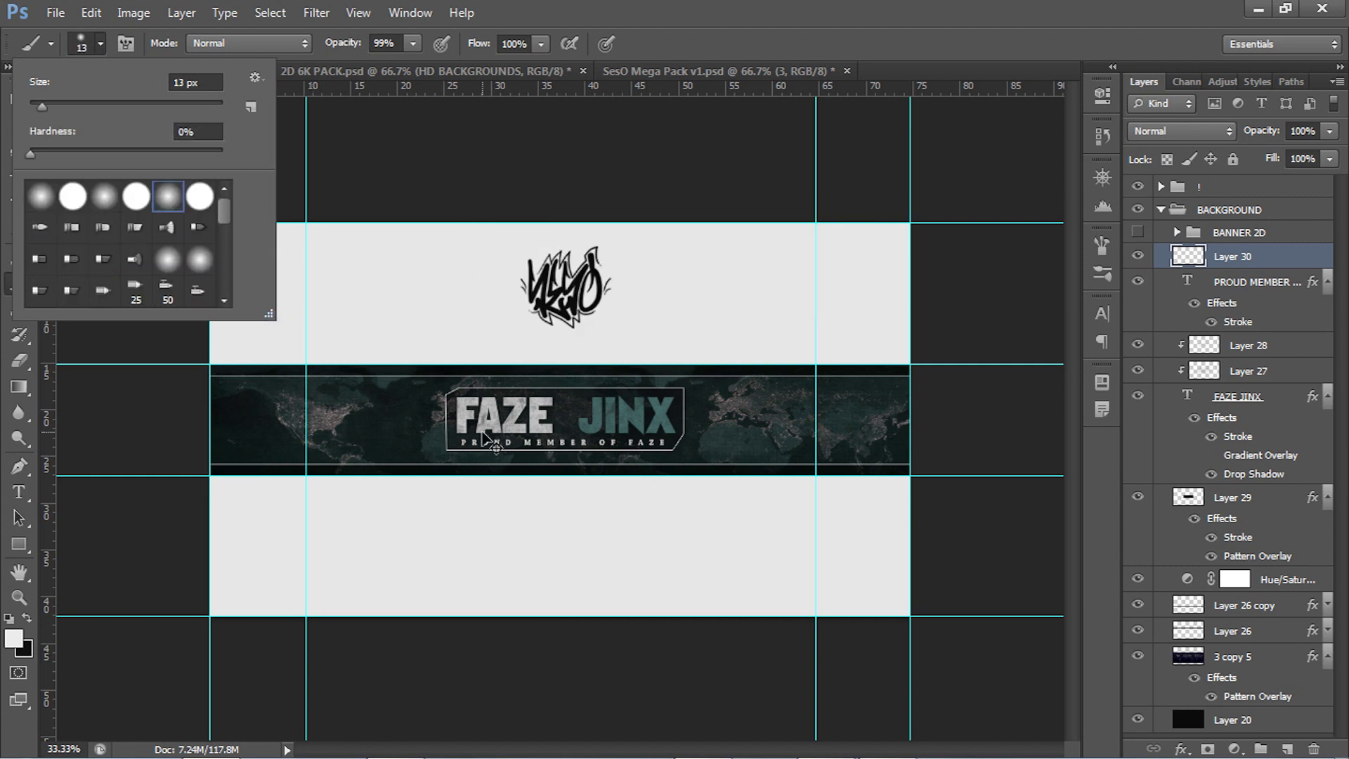
{"action": "mouse_move", "coordinate": [562, 421]}
{"action": "left_mouse_down"}
{"action": "mouse_move", "coordinate": [688, 419]}
{"action": "mouse_move", "coordinate": [618, 324]}
{"action": "mouse_move", "coordinate": [601, 226]}
{"action": "left_mouse_up"}
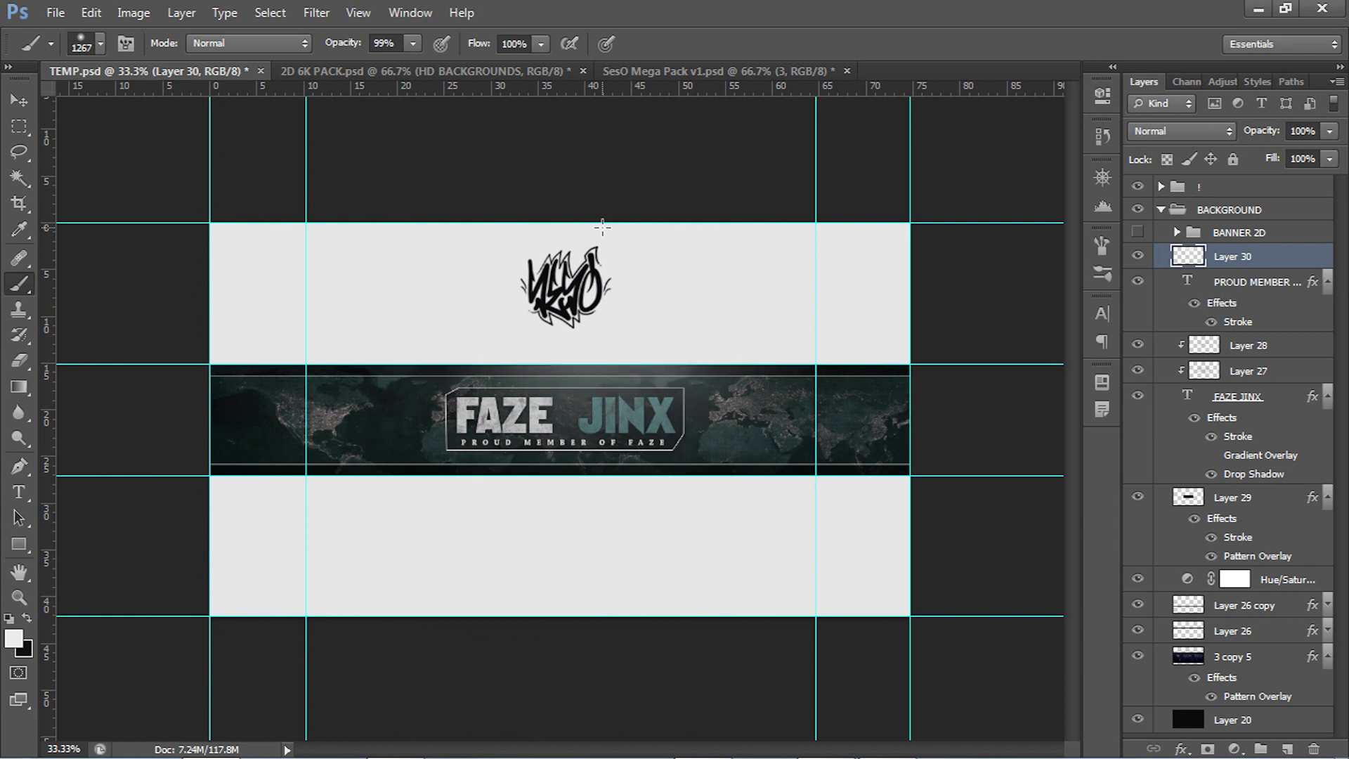
Lower the glow layer's opacity to 32%
{"action": "key", "text": "z"}
{"action": "left_click", "coordinate": [564, 407]}
{"action": "left_click", "coordinate": [564, 407]}
{"action": "key", "text": "v"}
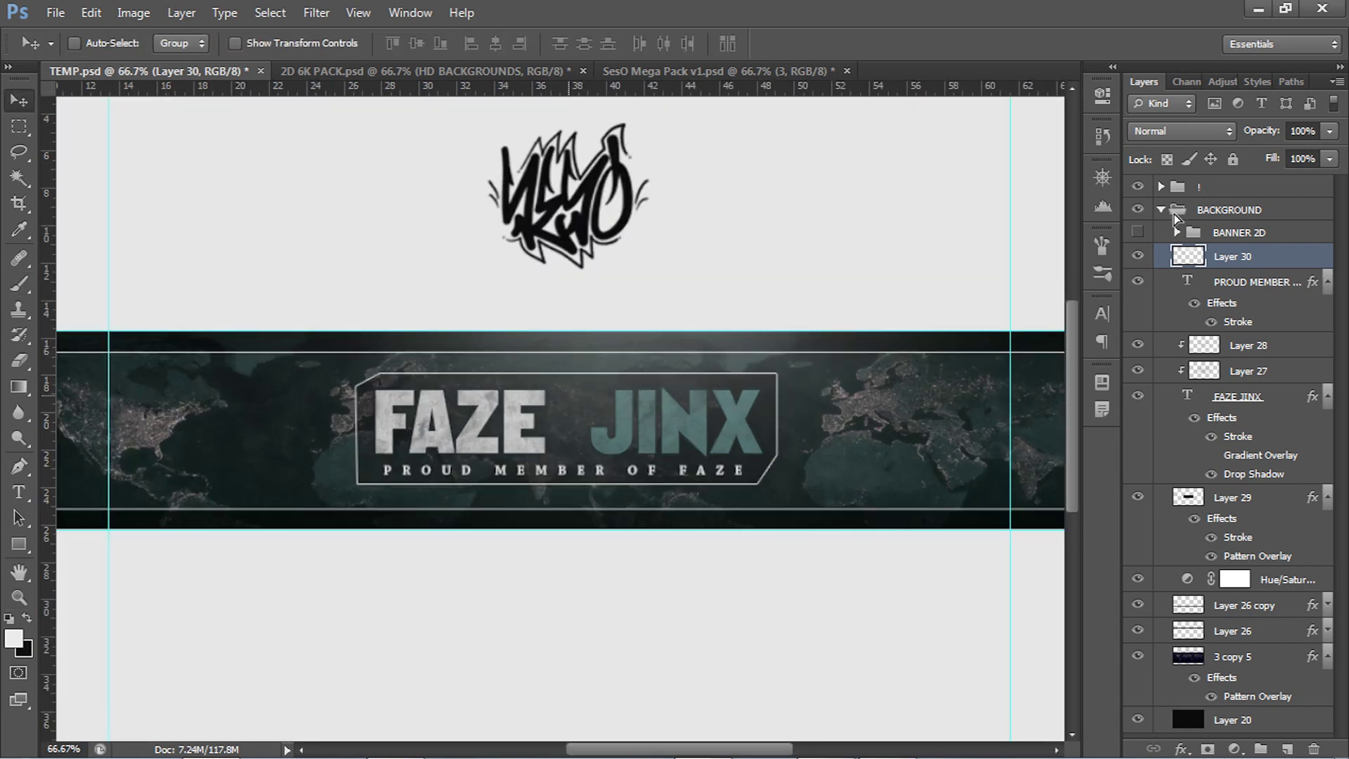
{"action": "left_click", "coordinate": [1307, 131]}
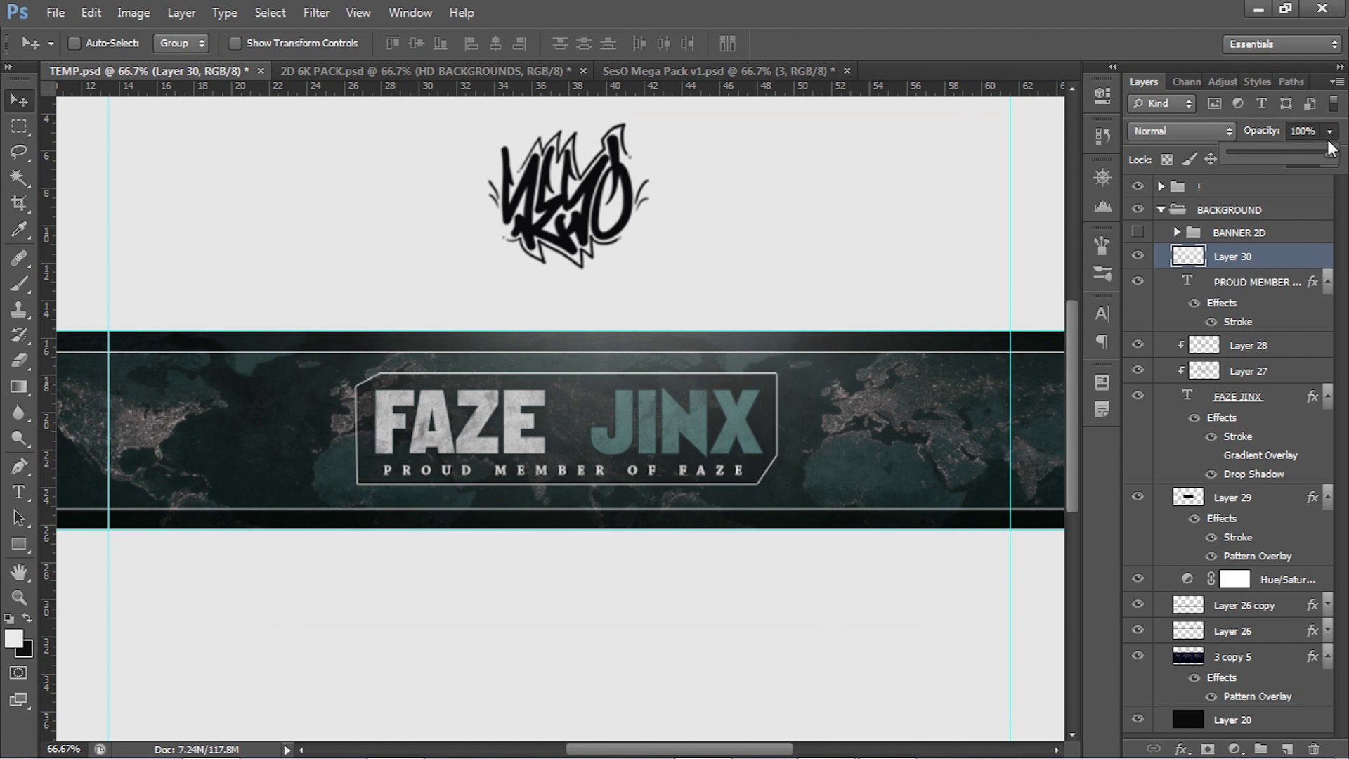
{"action": "left_click", "coordinate": [1330, 131]}
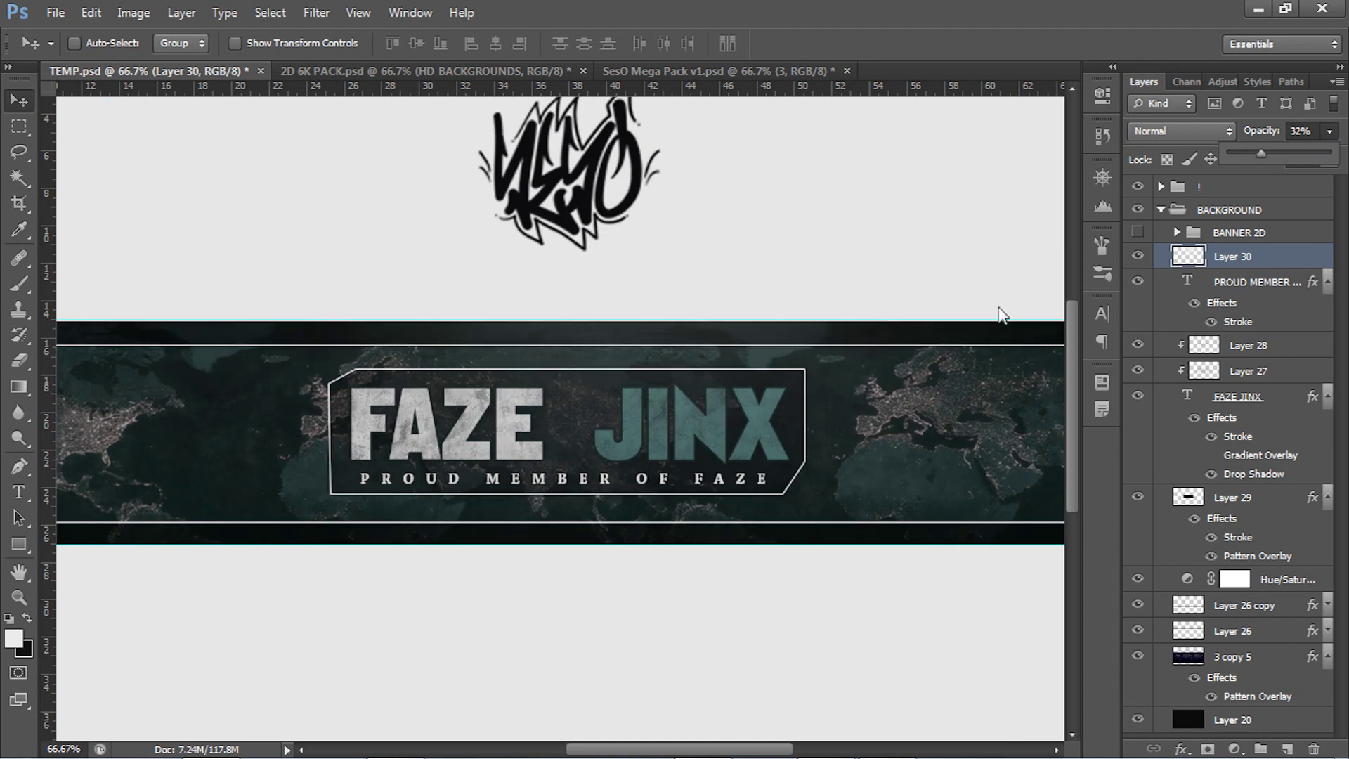
Make a merged copy of all banner layers from the glow layer down to the black base, keeping the originals
{"action": "left_click", "coordinate": [1258, 232]}
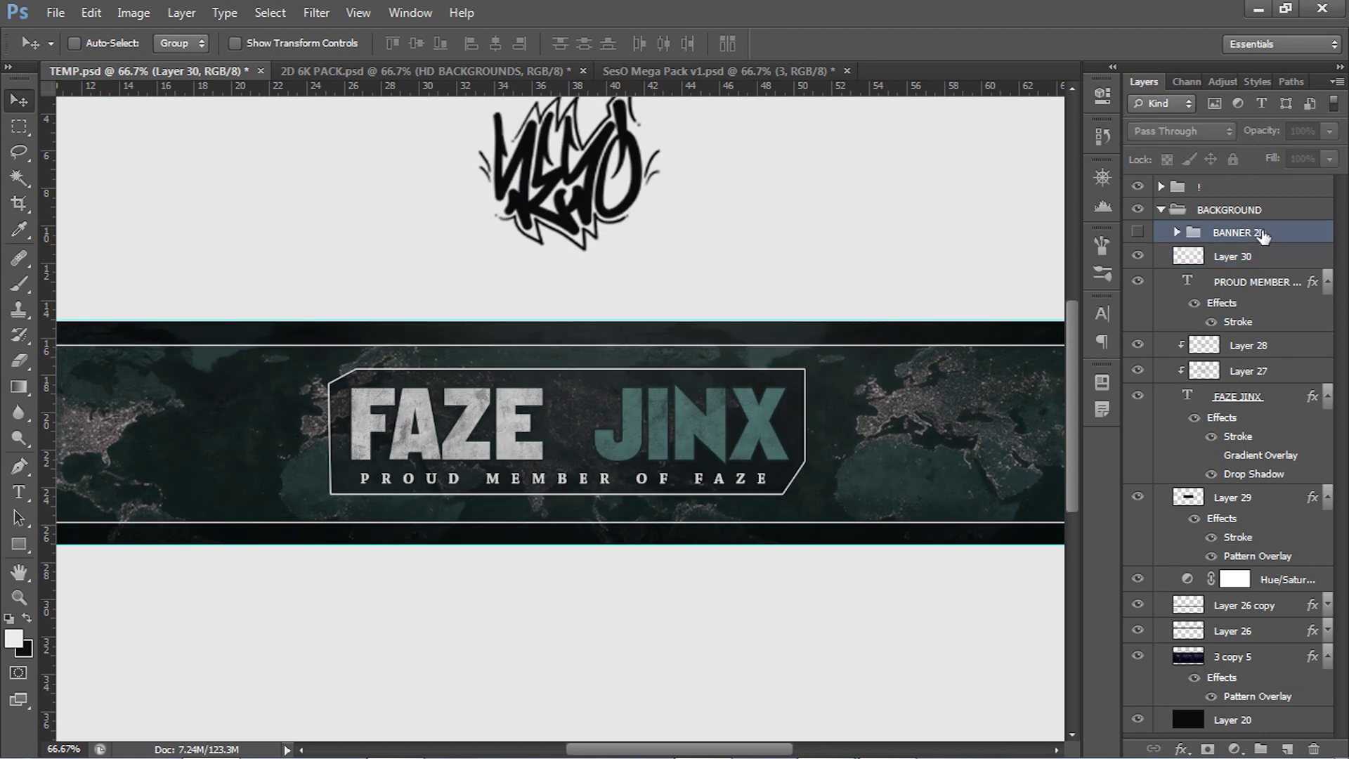
{"action": "left_click", "coordinate": [1258, 266]}
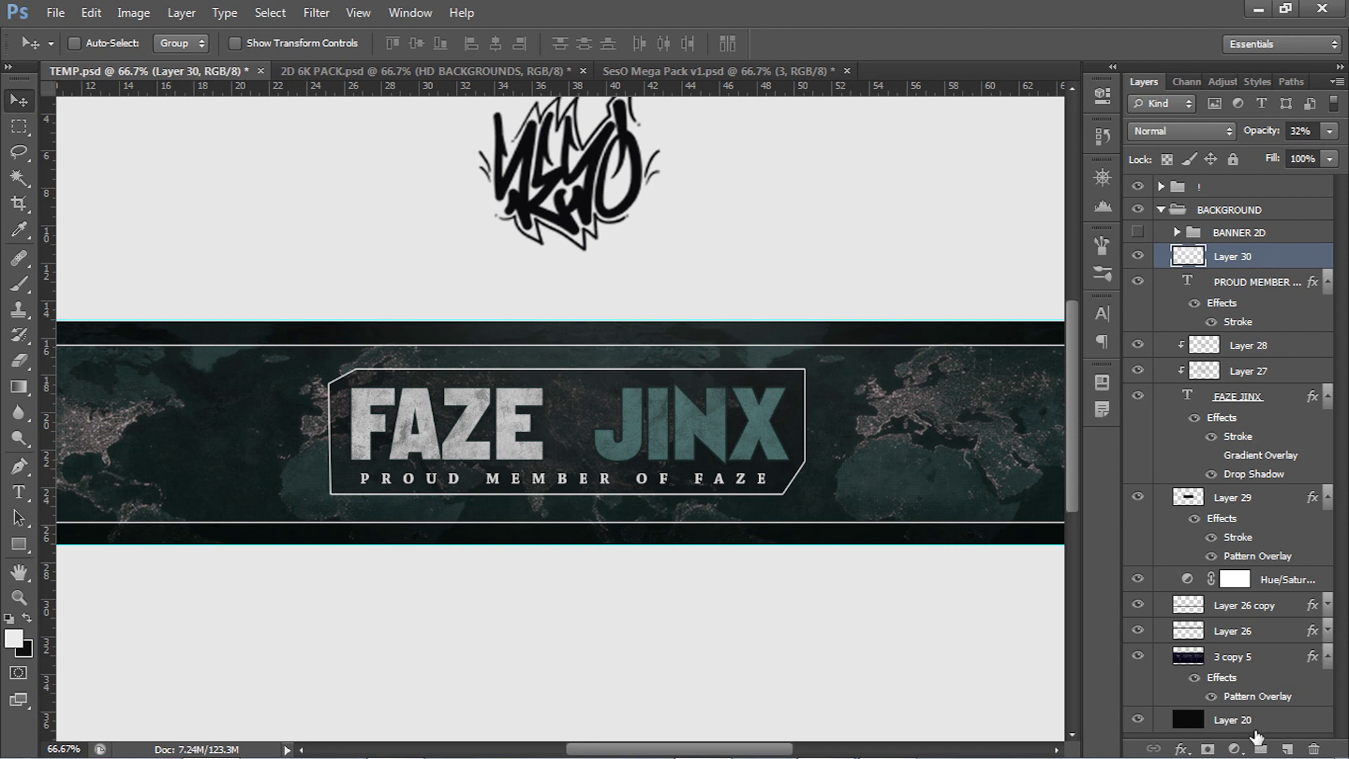
{"action": "left_click", "coordinate": [1241, 716], "text": "shift"}
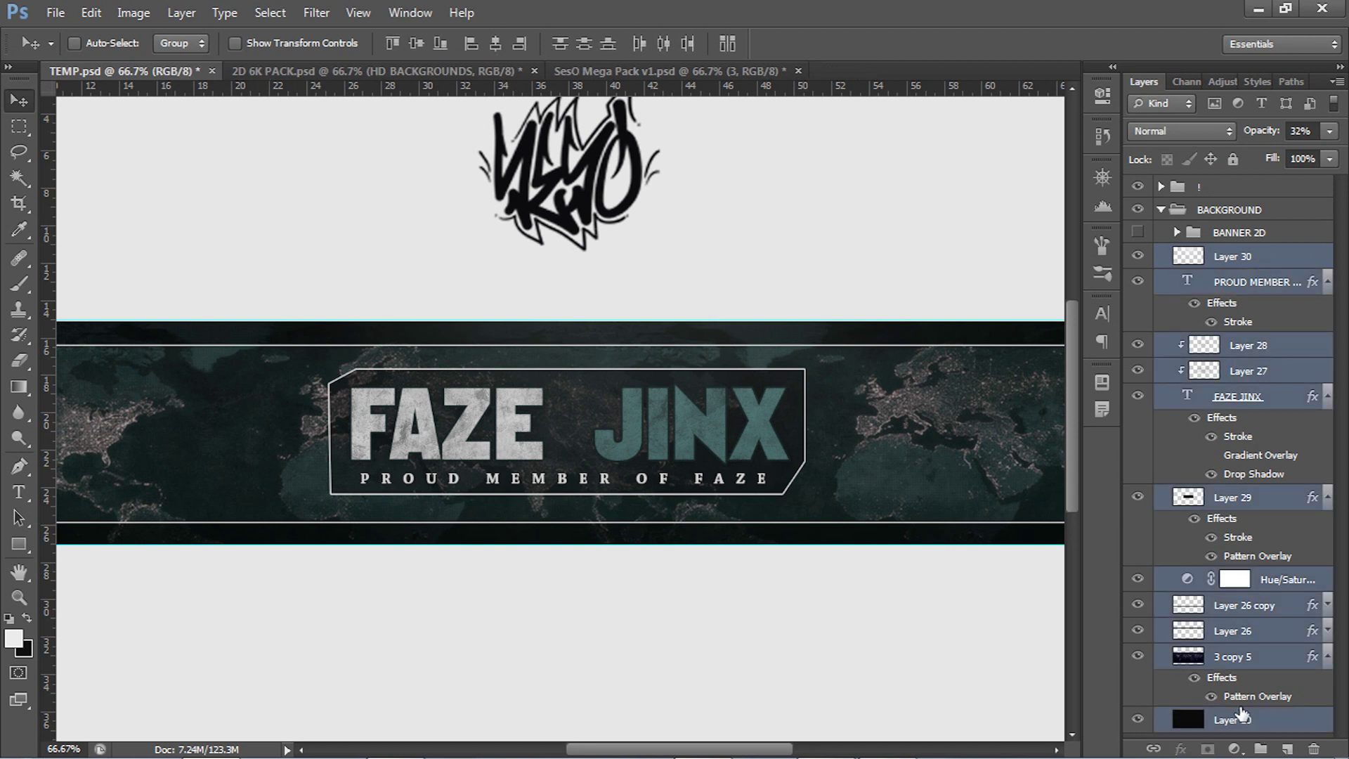
{"action": "key", "text": "ctrl+j"}
{"action": "key", "text": "ctrl+z"}
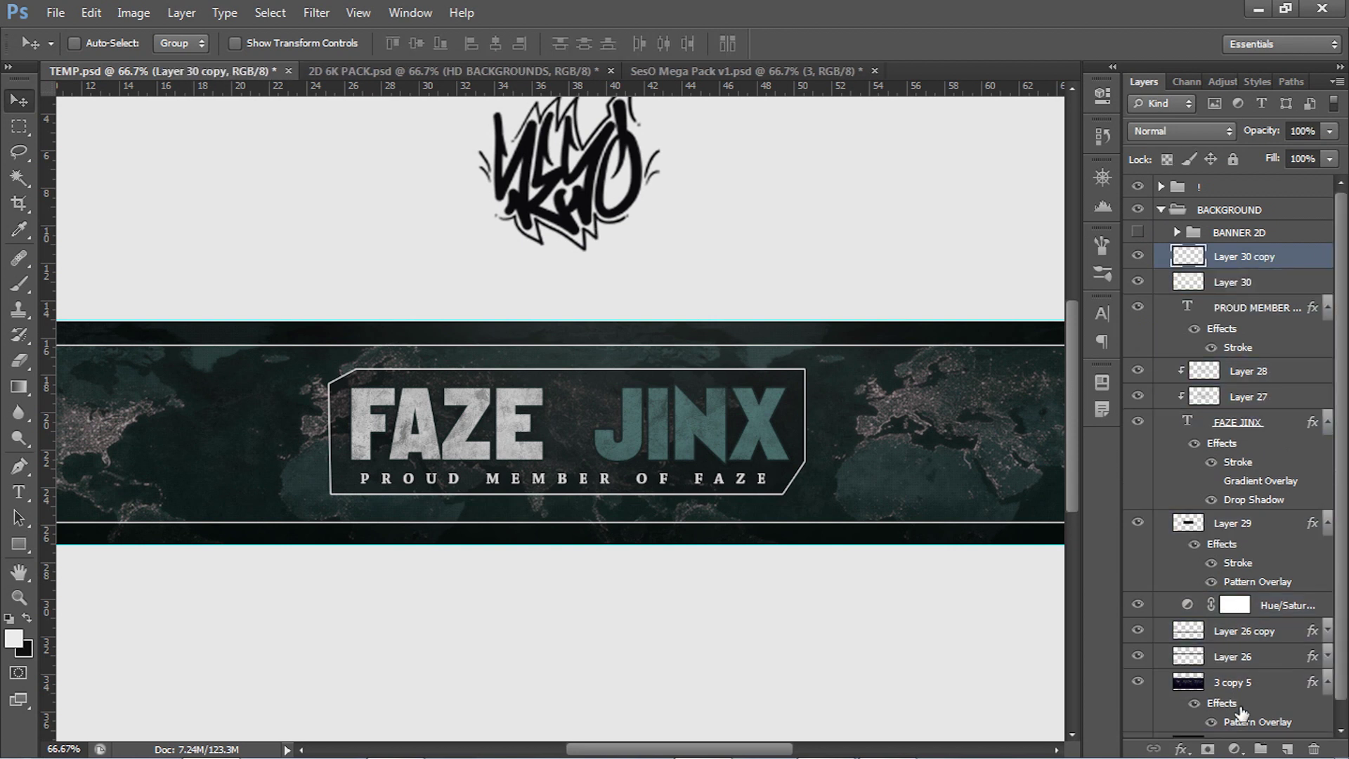
Apply a 3.0 px Gaussian Blur to the merged banner copy and lower its opacity to 19%
{"action": "left_click", "coordinate": [316, 13]}
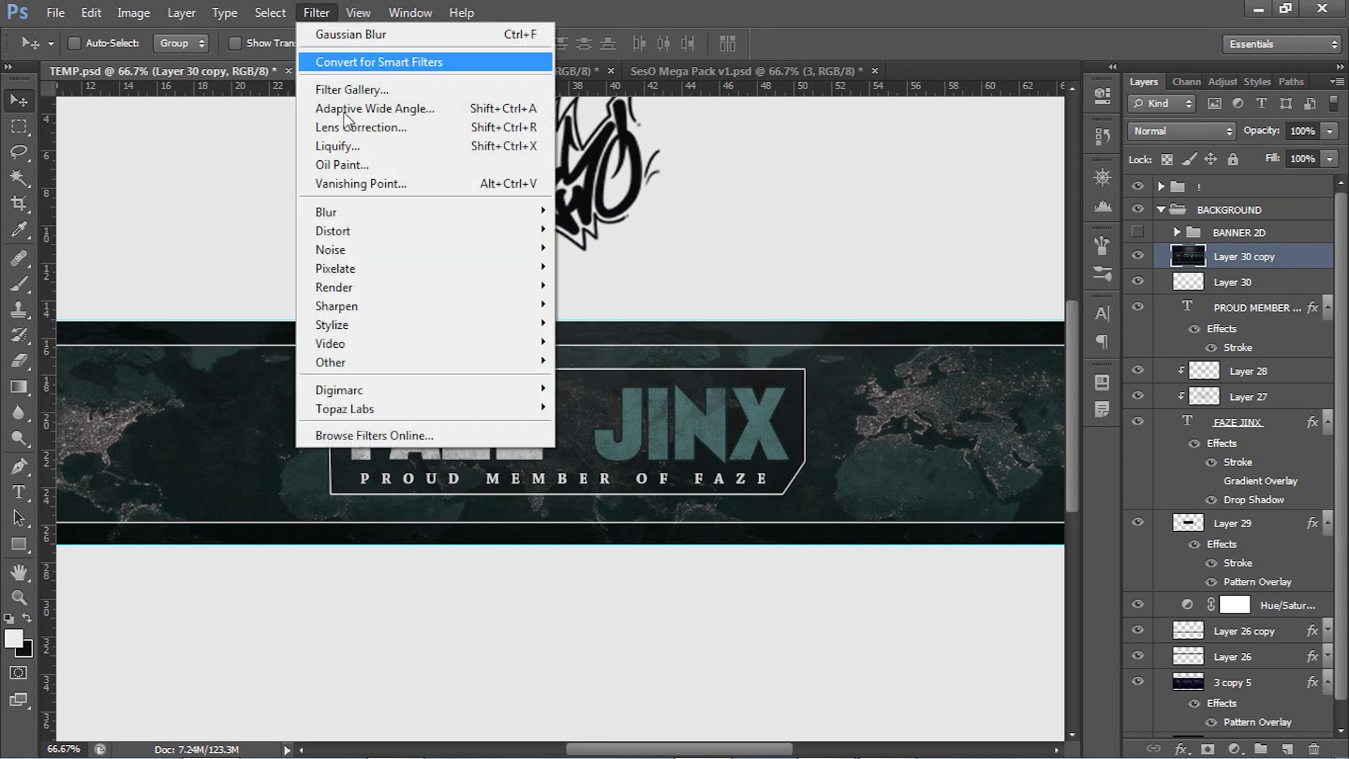
{"action": "mouse_move", "coordinate": [353, 210]}
{"action": "left_click", "coordinate": [634, 357]}
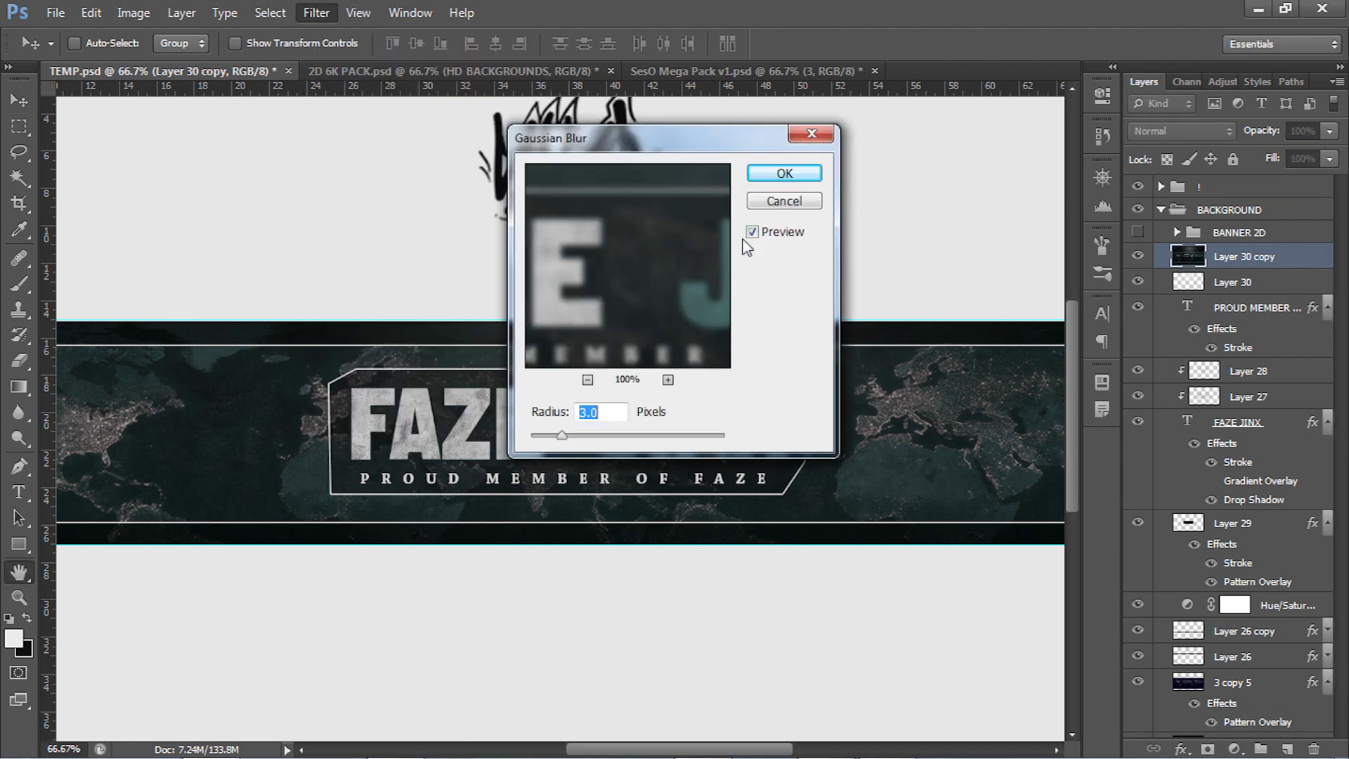
{"action": "left_click", "coordinate": [783, 176]}
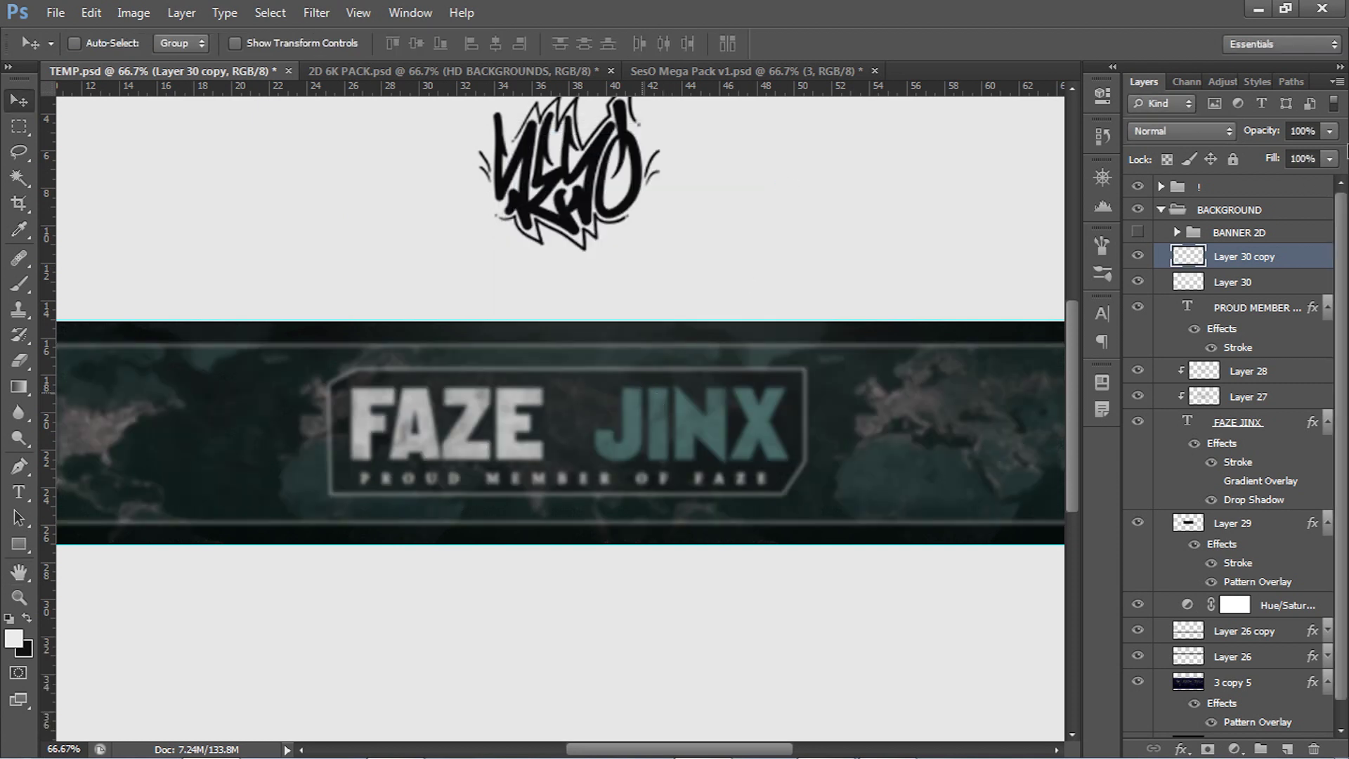
{"action": "left_click", "coordinate": [1330, 131]}
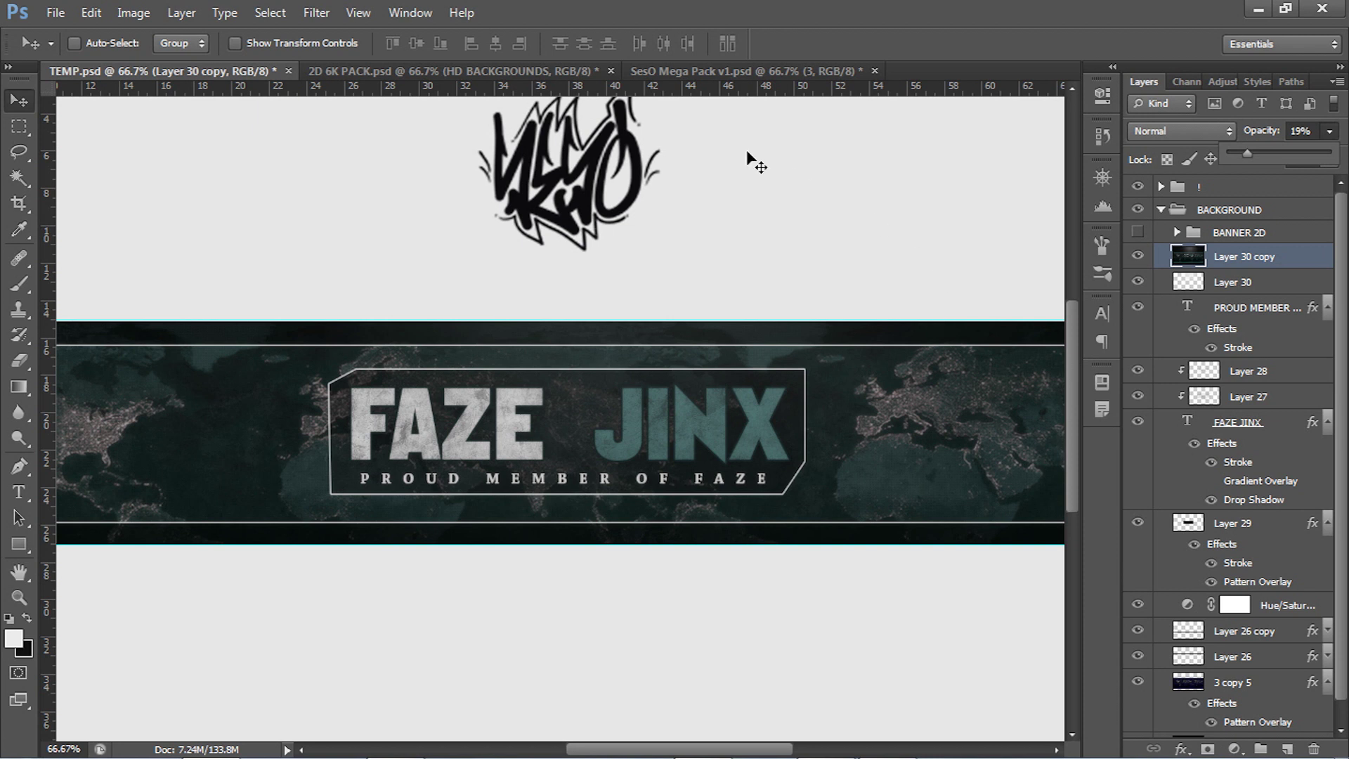
{"action": "left_click", "coordinate": [677, 73]}
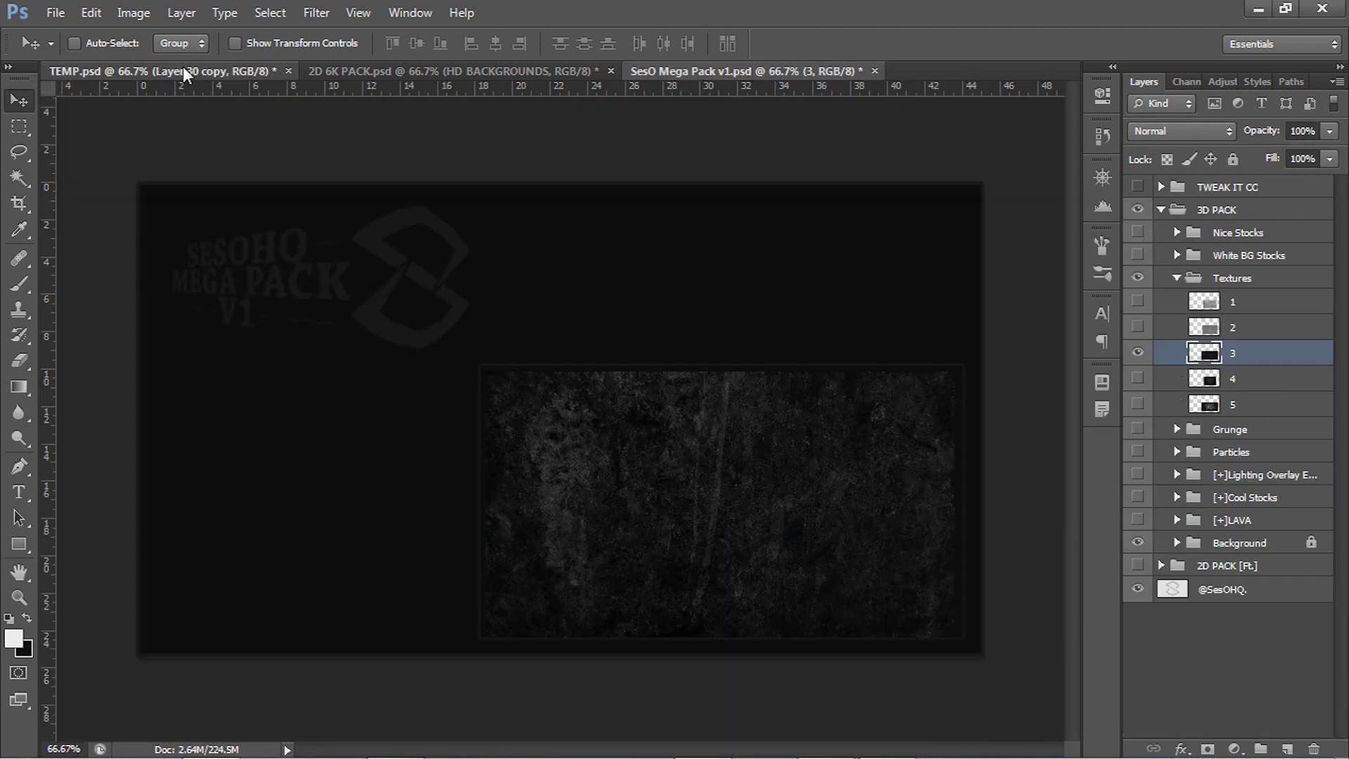
{"action": "left_click", "coordinate": [183, 68]}
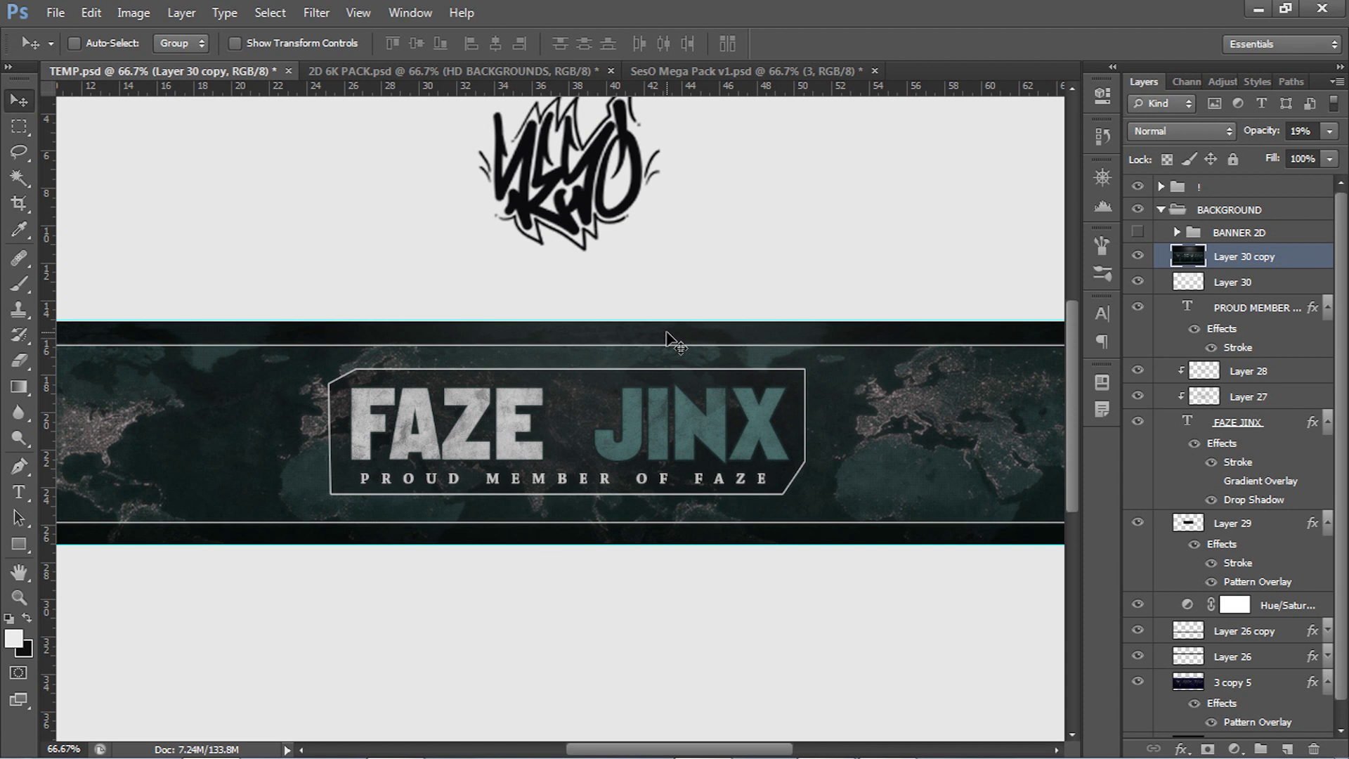
Add a Hue/Saturation adjustment layer above all groups and shift its hue to give the whole banner an olive-yellow tint
{"action": "left_click", "coordinate": [1259, 189]}
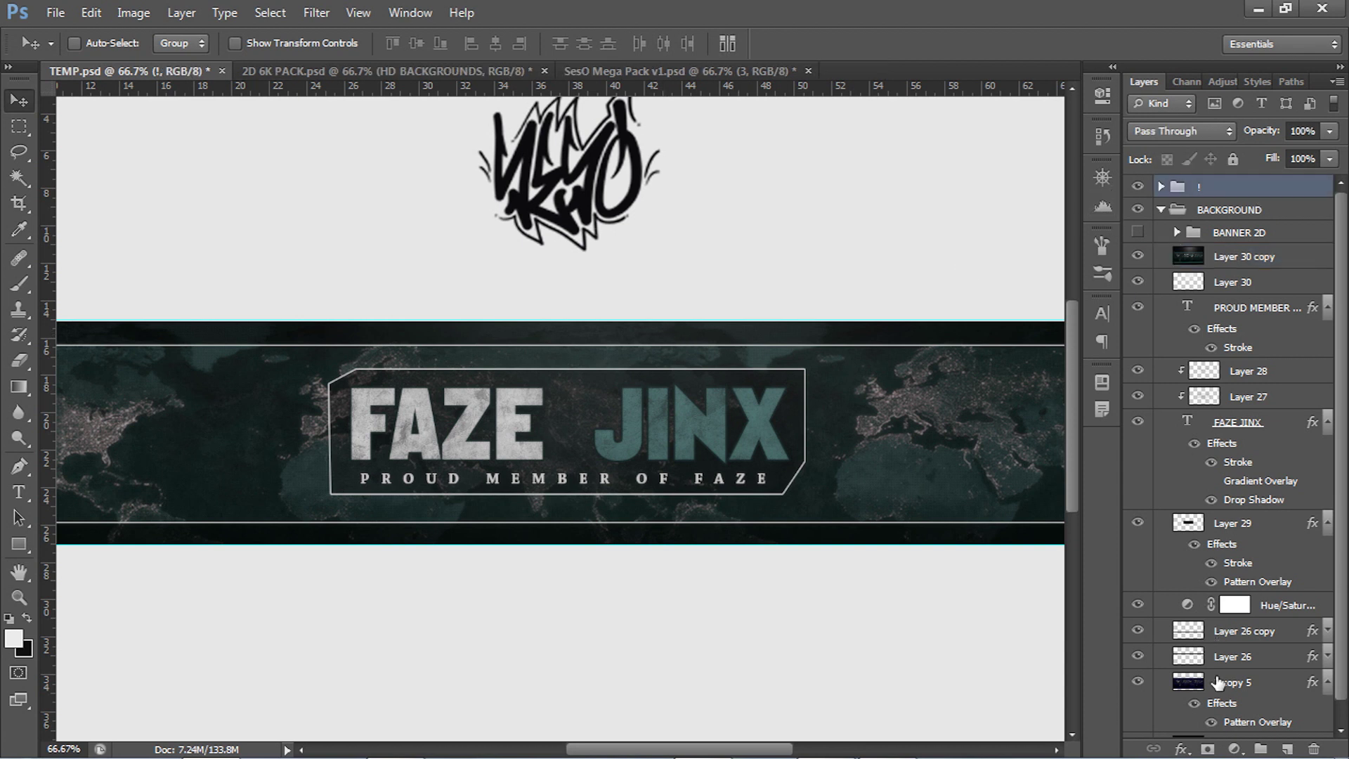
{"action": "left_click", "coordinate": [1234, 749]}
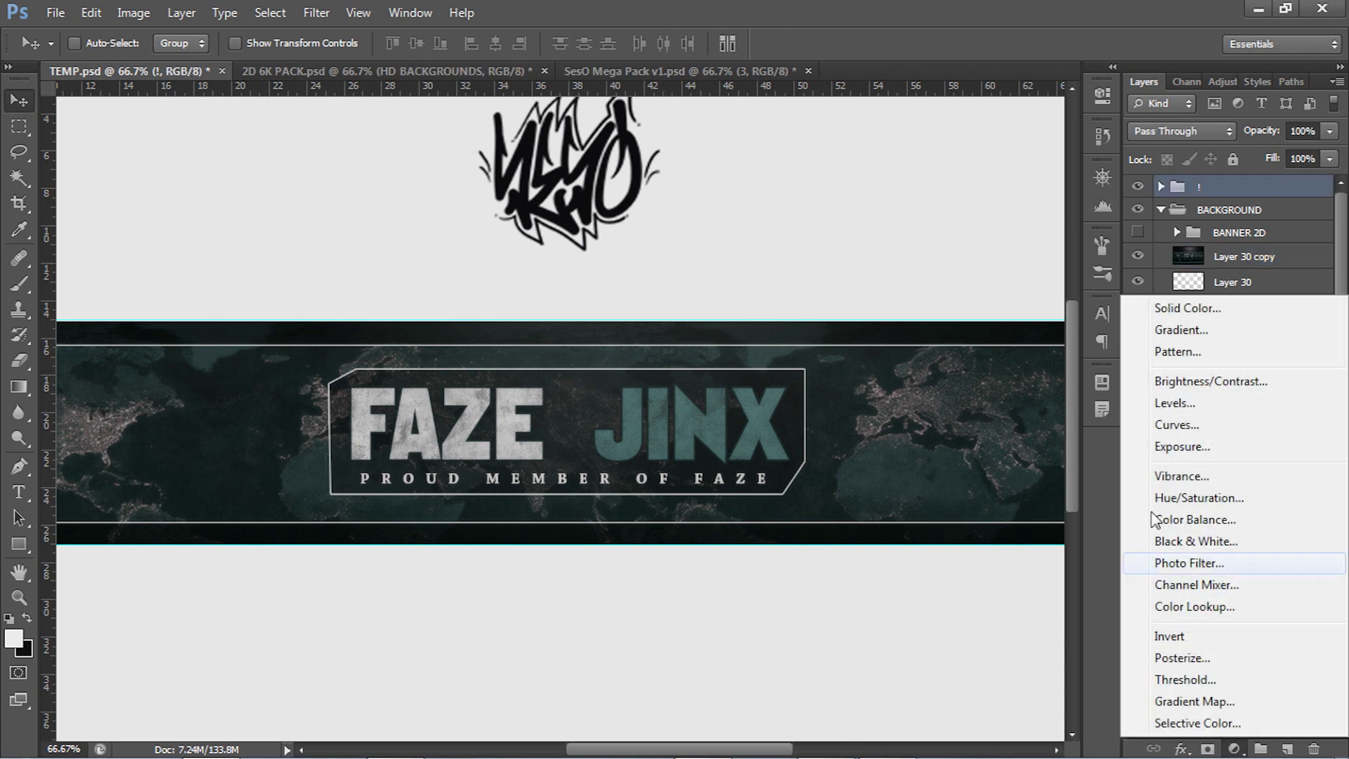
{"action": "left_click", "coordinate": [1199, 498]}
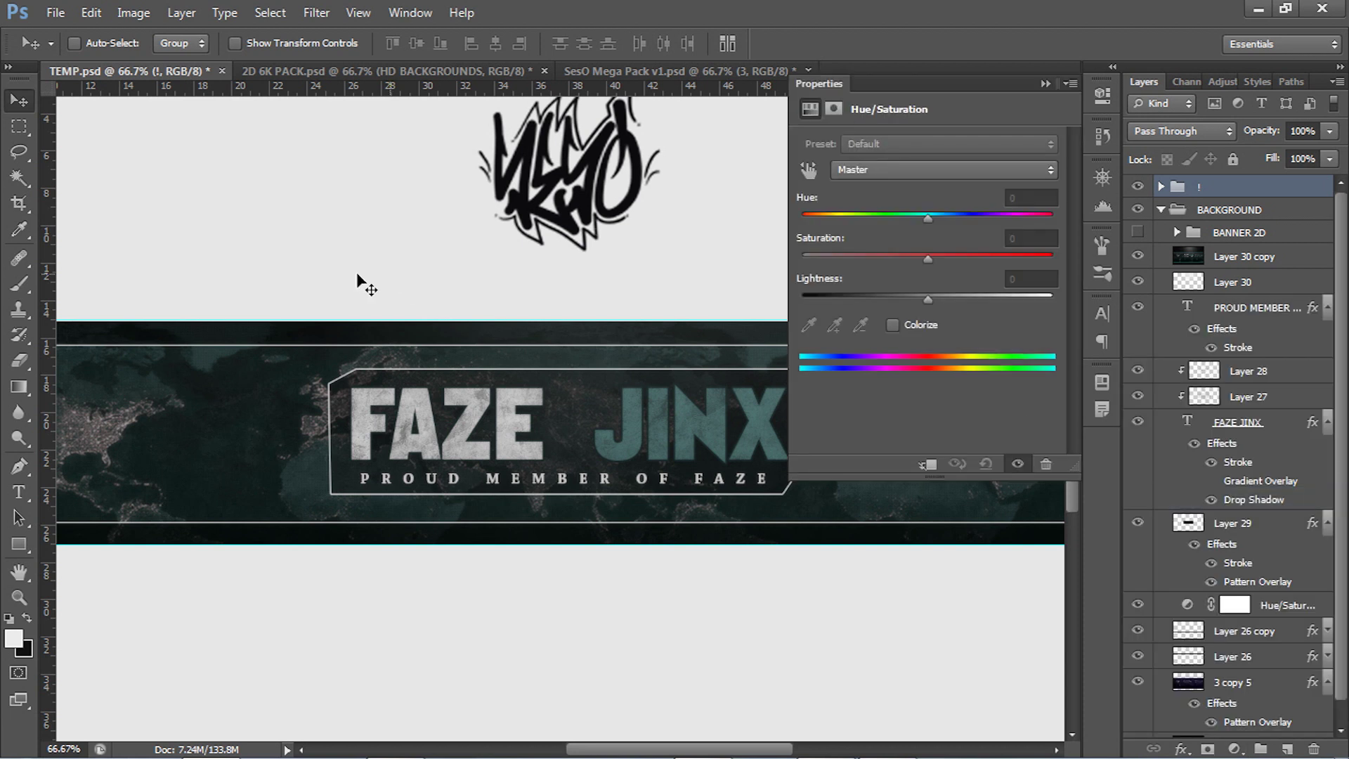
{"action": "left_click", "coordinate": [810, 216]}
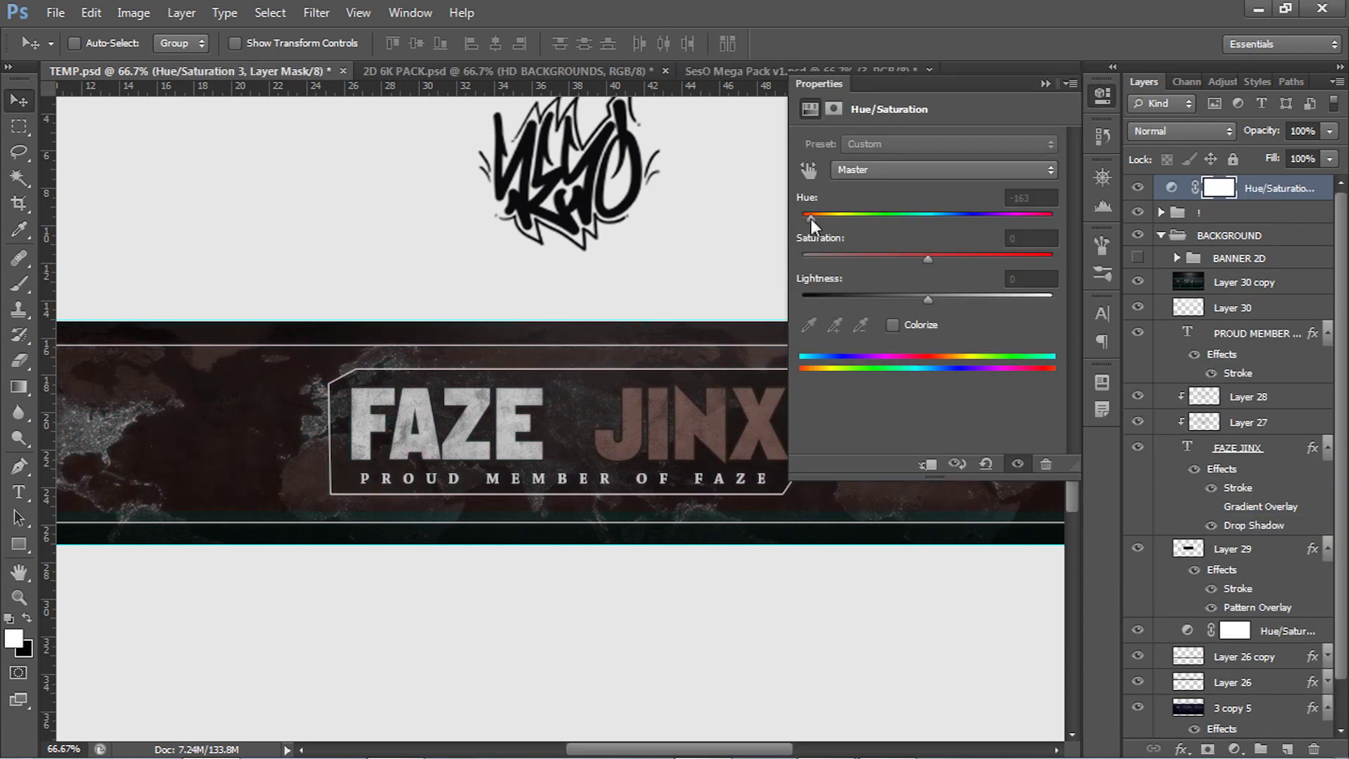
{"action": "left_click_drag", "start_coordinate": [810, 218], "coordinate": [1045, 219]}
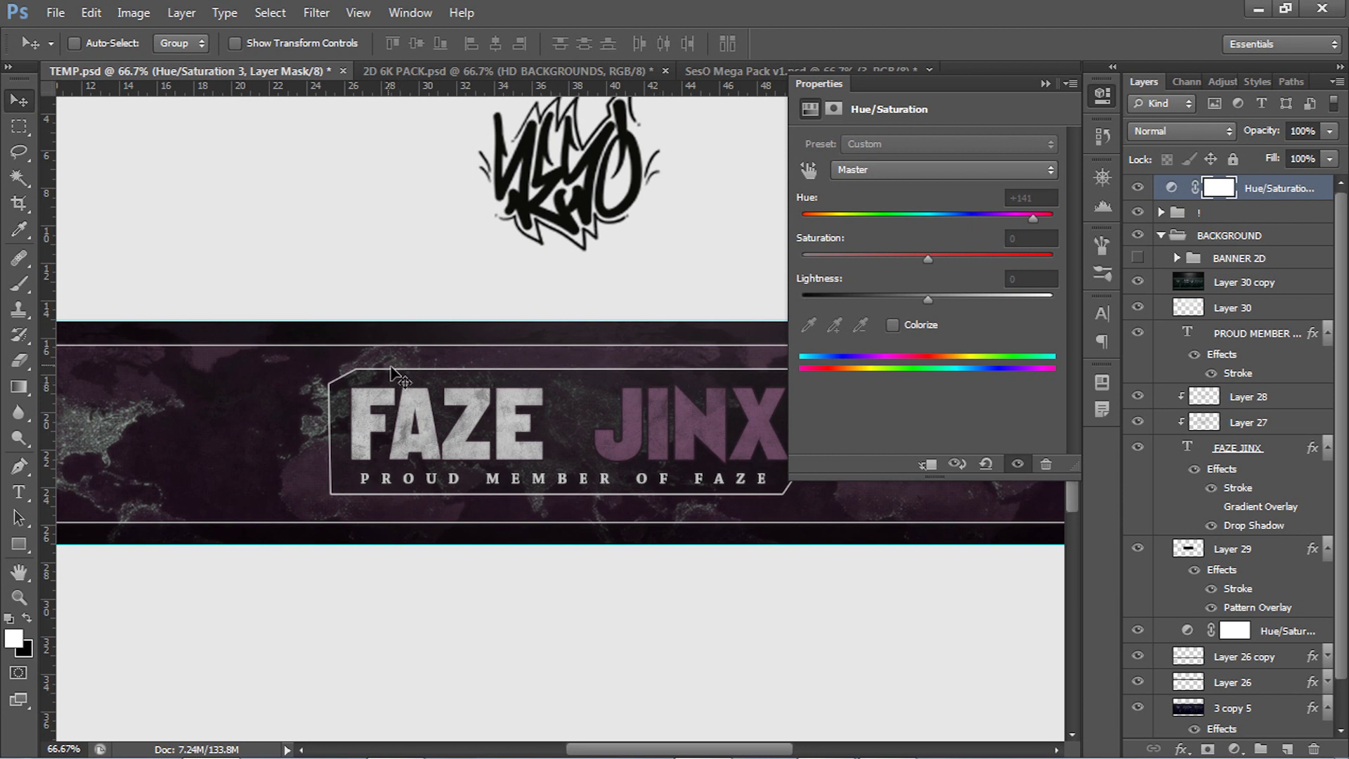
{"action": "left_click_drag", "start_coordinate": [874, 222], "coordinate": [833, 219]}
{"action": "left_click", "coordinate": [1045, 84]}
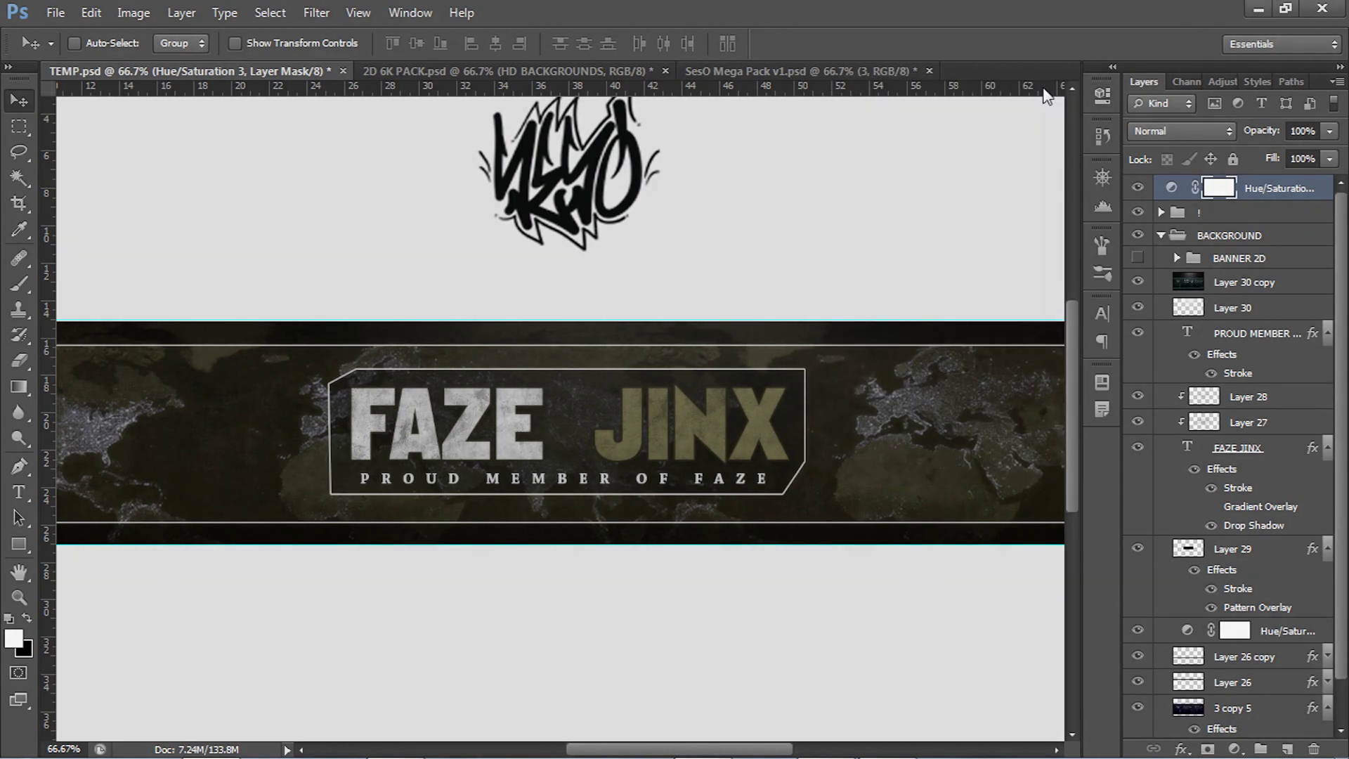